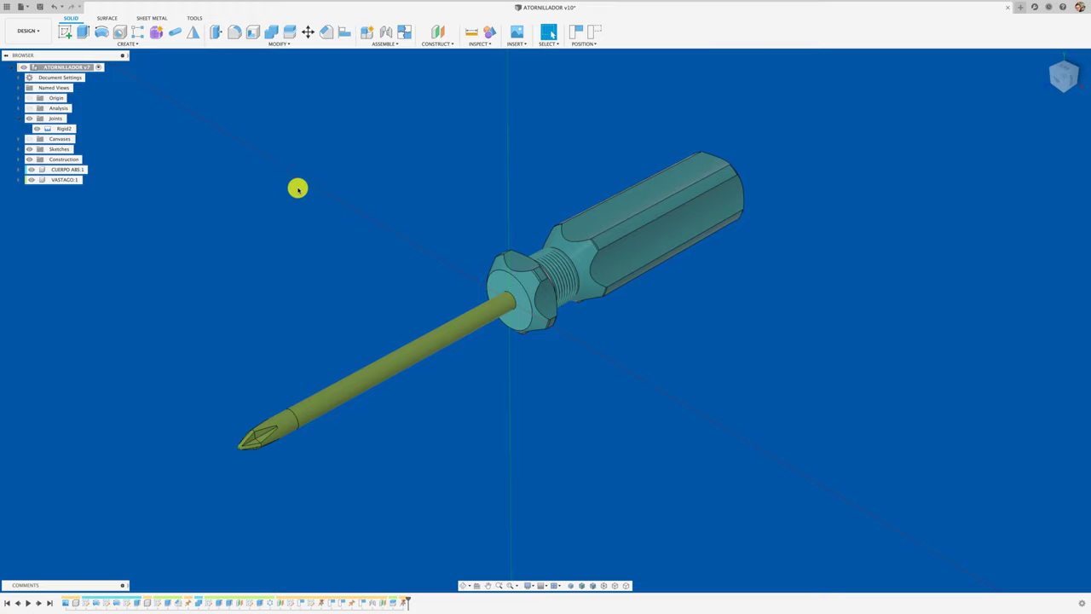
Switch the workspace from DESIGN to RENDER for the ATORNILLADOR screwdriver
left_click(32, 32)
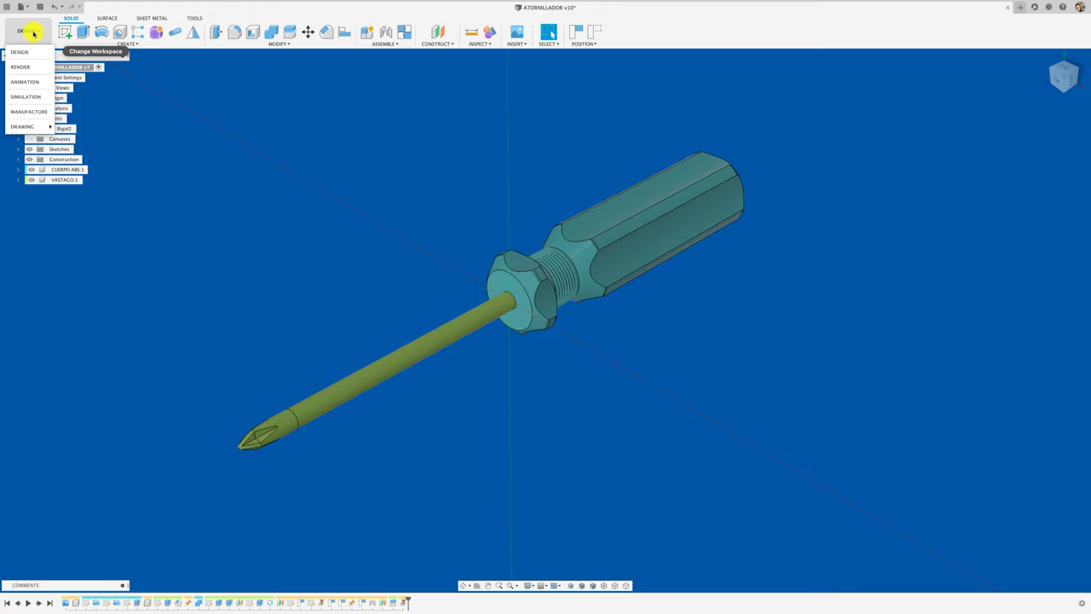
left_click(30, 71)
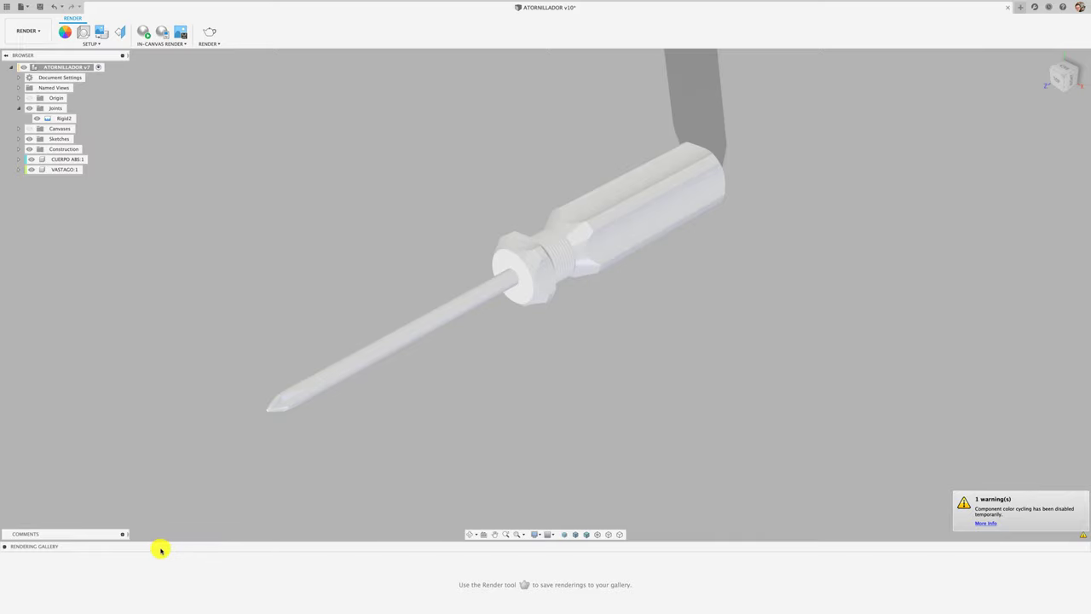
Collapse the Rendering Gallery and orbit with the ViewCube until the screwdriver lies horizontal
left_click(3, 547)
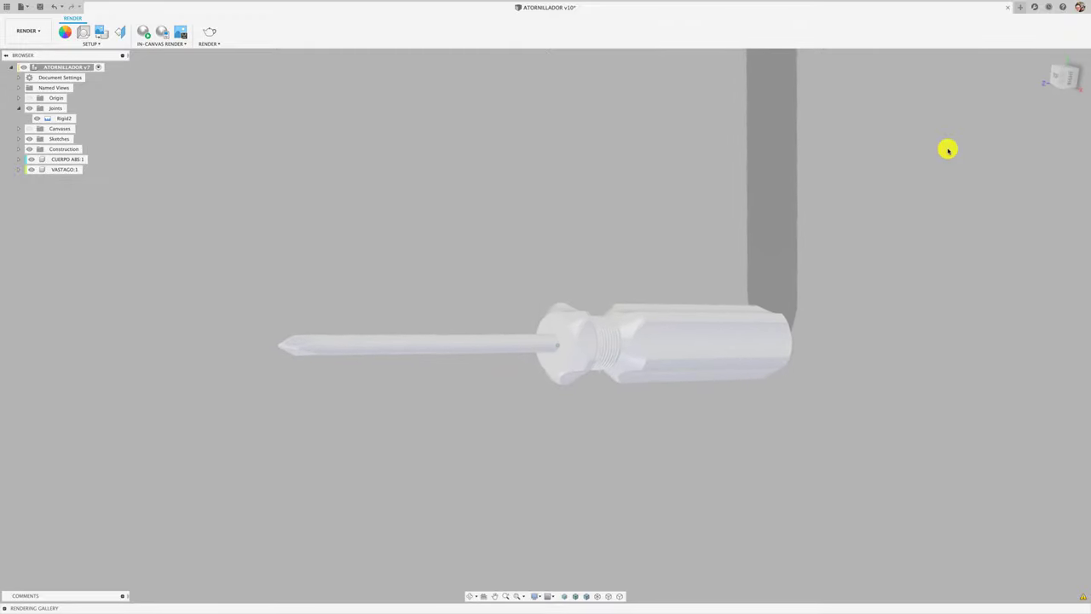
left_click(1056, 77)
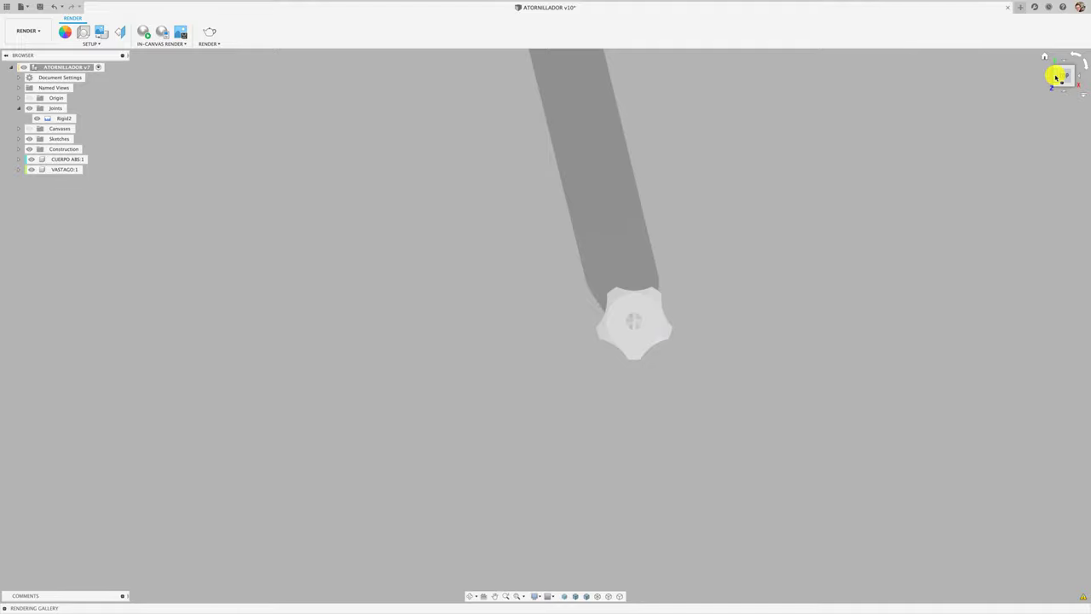
left_click(1055, 77)
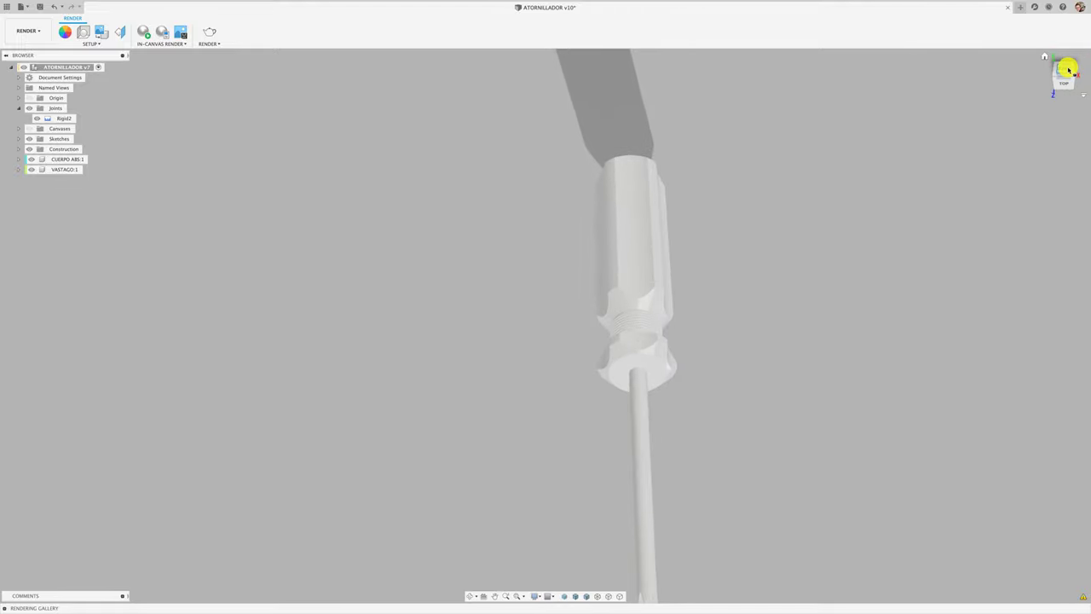
left_click(1067, 70)
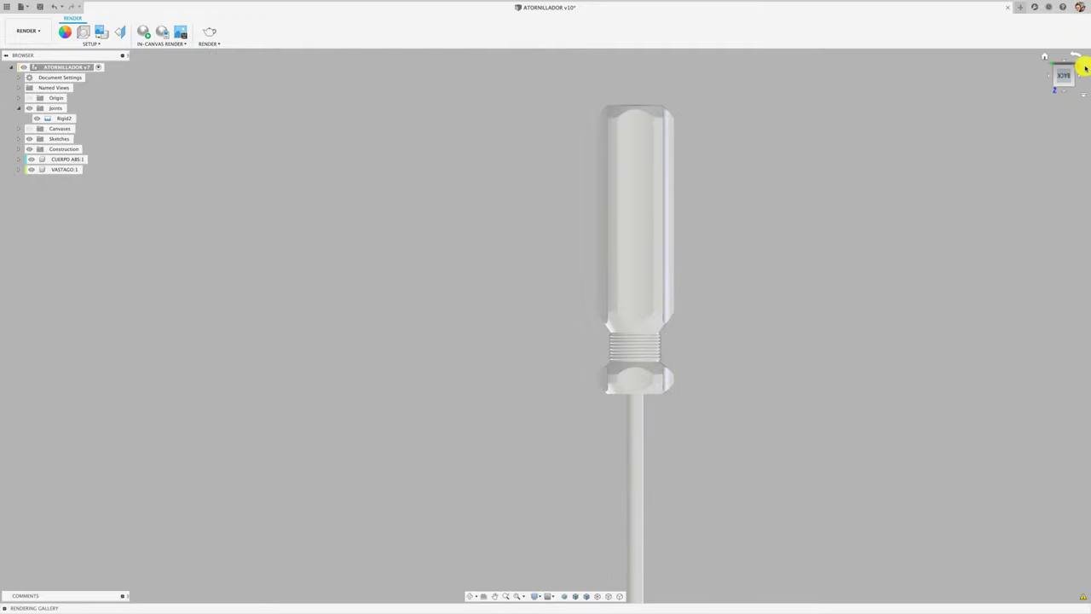
left_click(1084, 66)
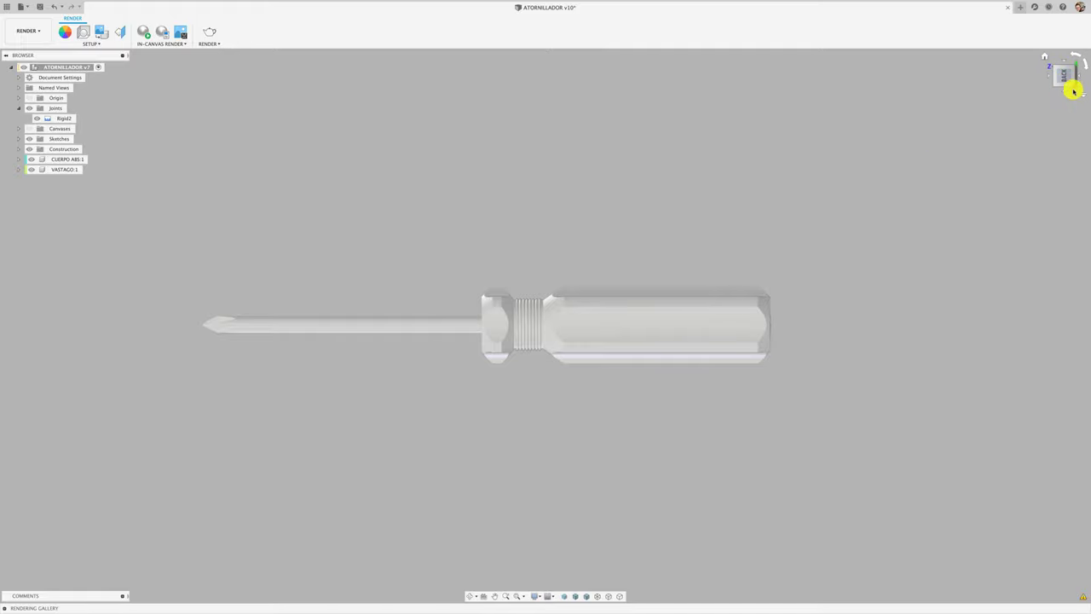
Set the current view as Top and return to the Home view
right_click(1083, 96)
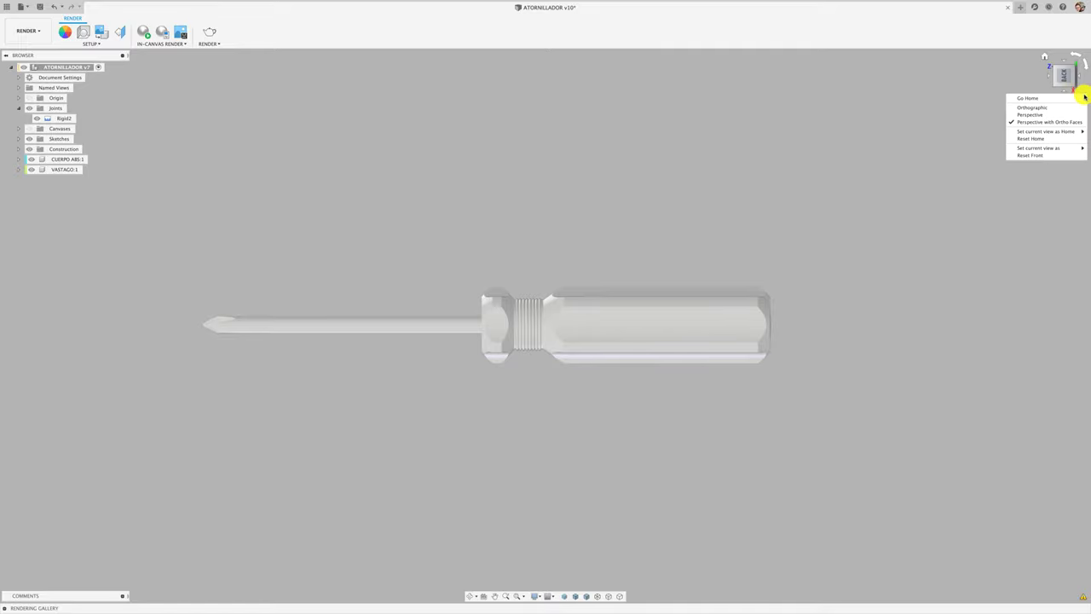
left_click(1084, 96)
right_click(1084, 96)
mouse_move(1044, 148)
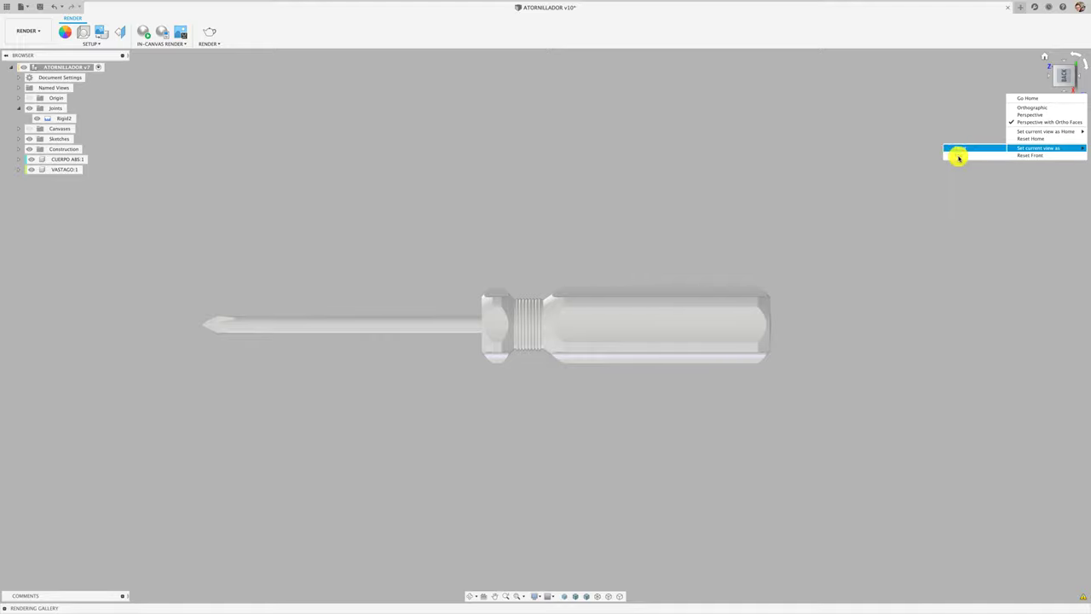
left_click(959, 155)
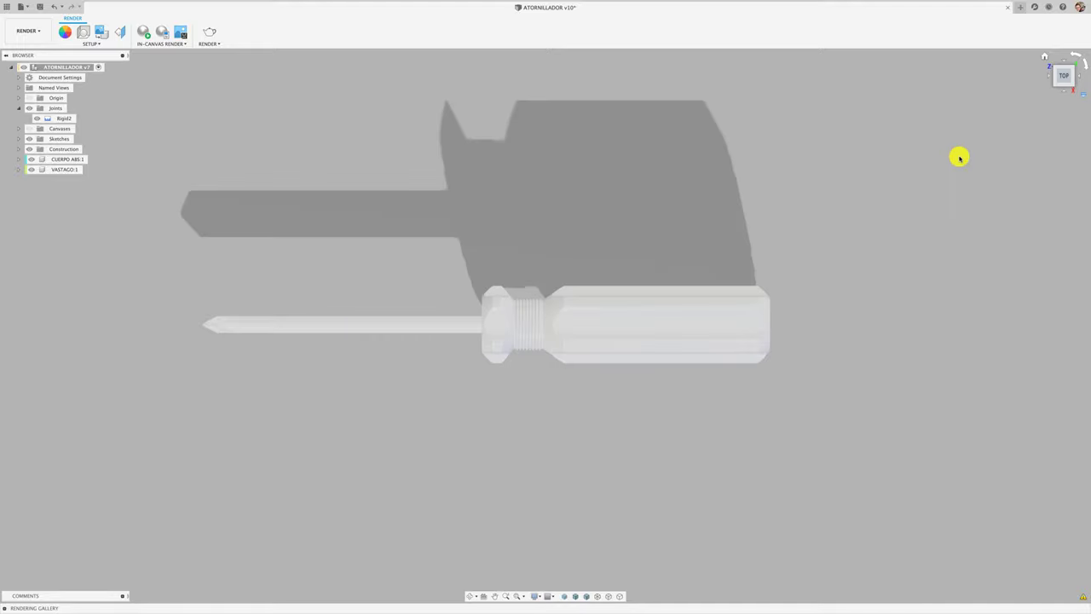
key("F6")
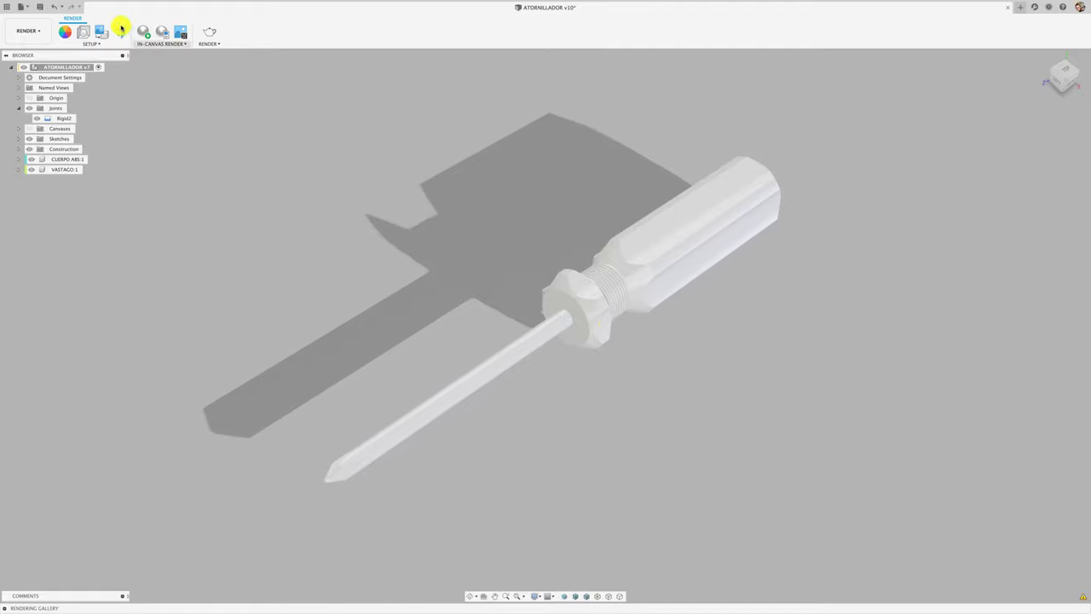
Back in the Design workspace, redefine the end-on view of the screwdriver as Front, then go Home
left_click(30, 34)
left_click(20, 51)
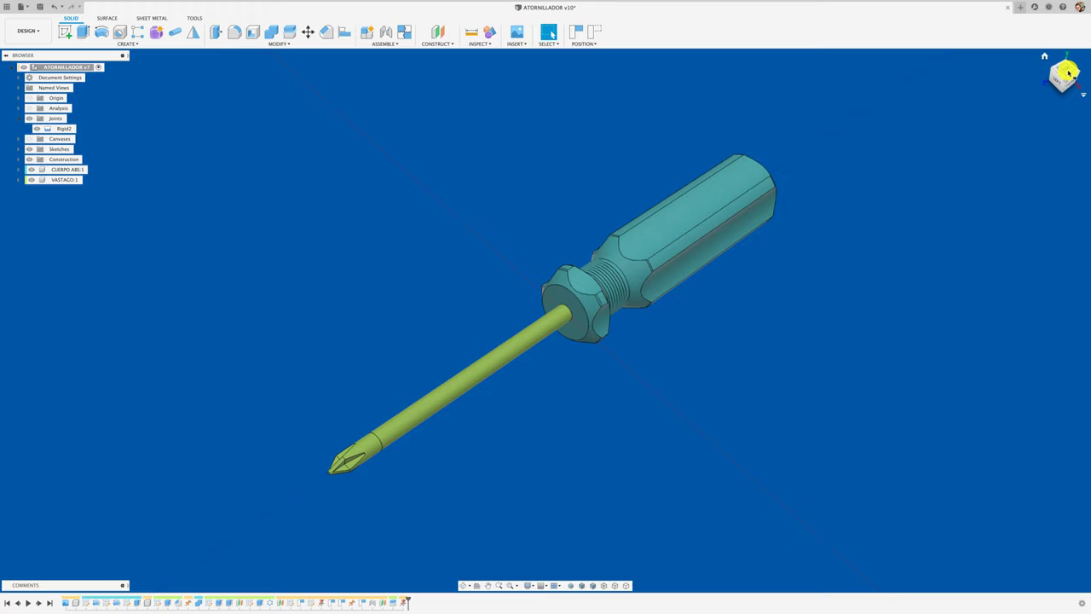
left_click(1067, 74)
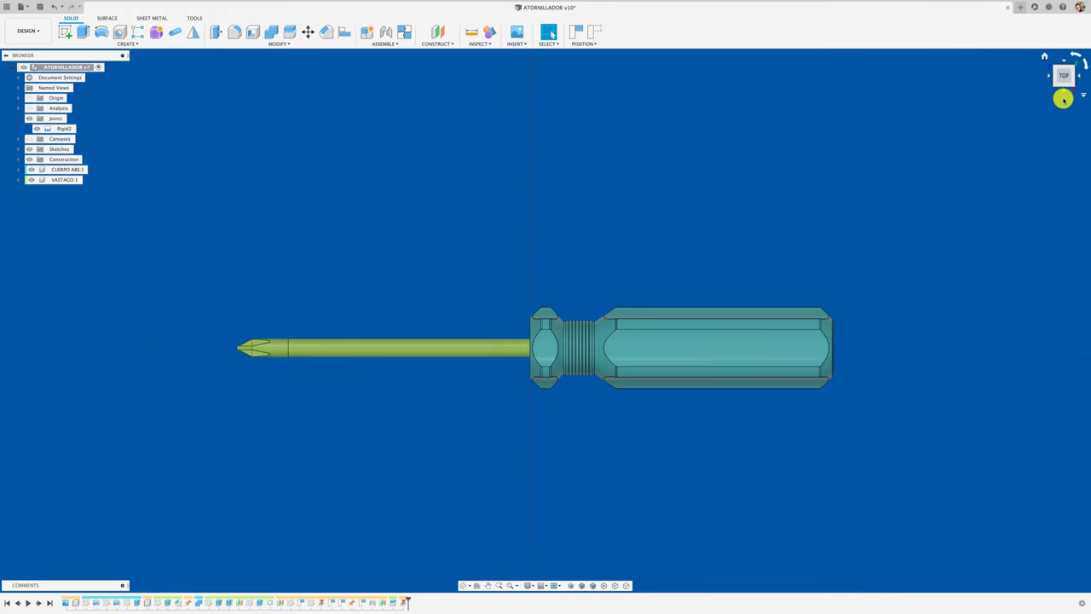
left_click(1066, 92)
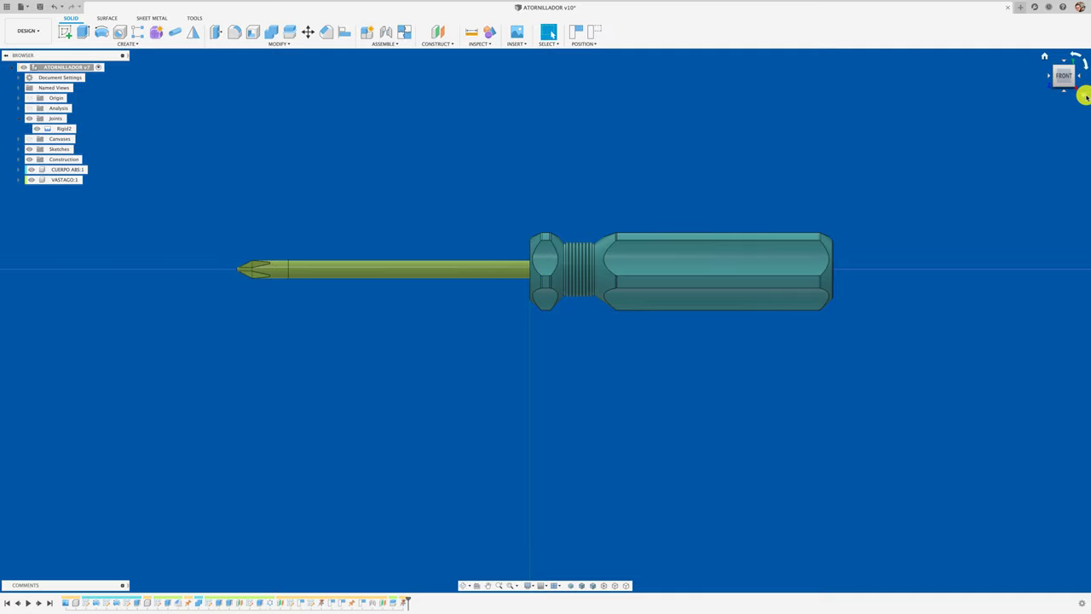
left_click_drag(1084, 96, 1063, 85)
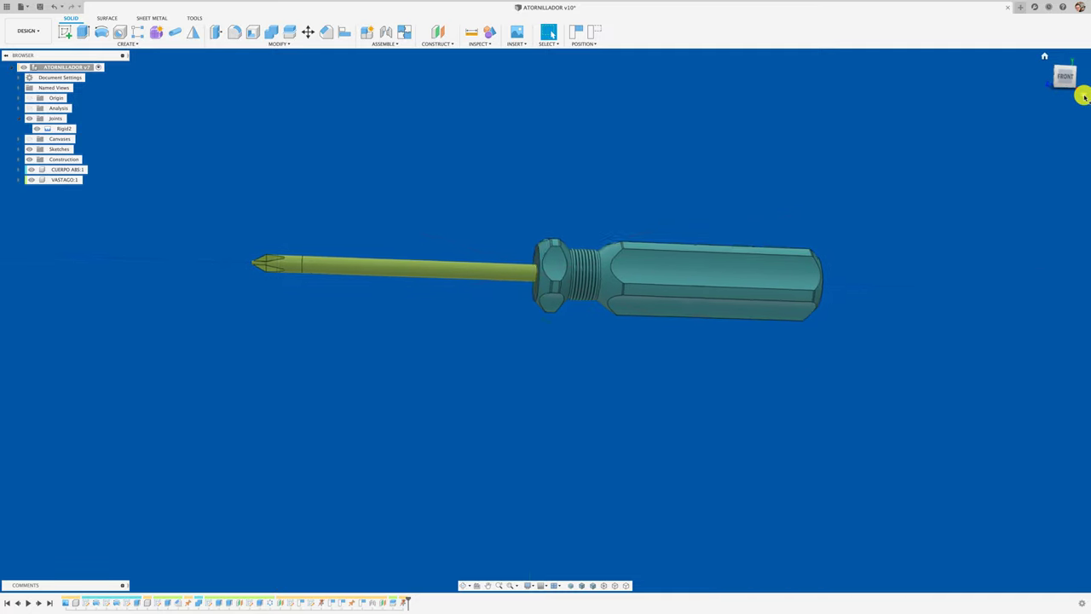
left_click(1063, 85)
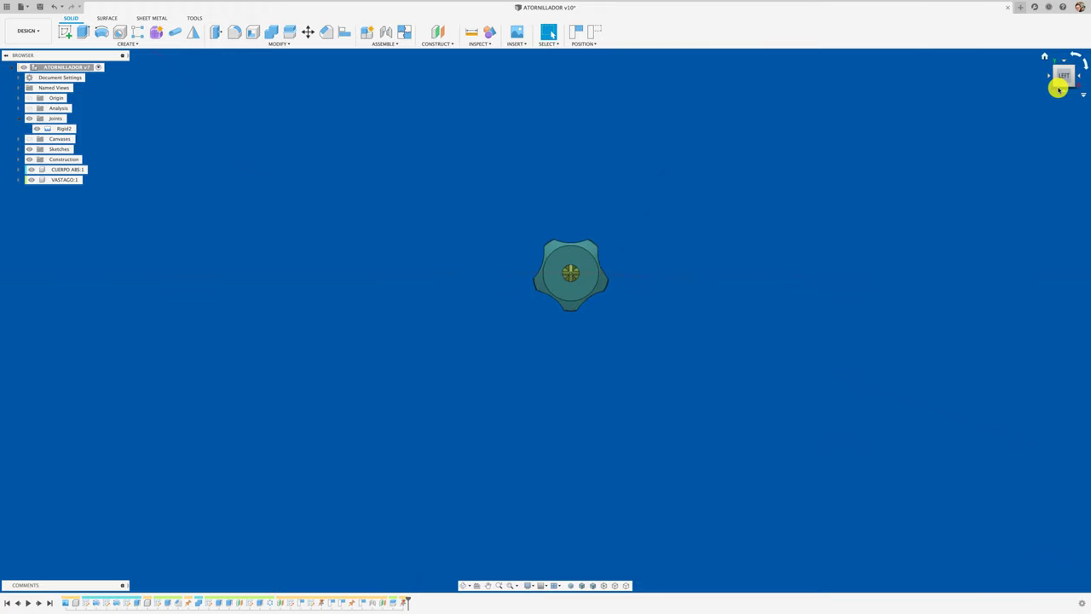
left_click(1084, 97)
mouse_move(1045, 149)
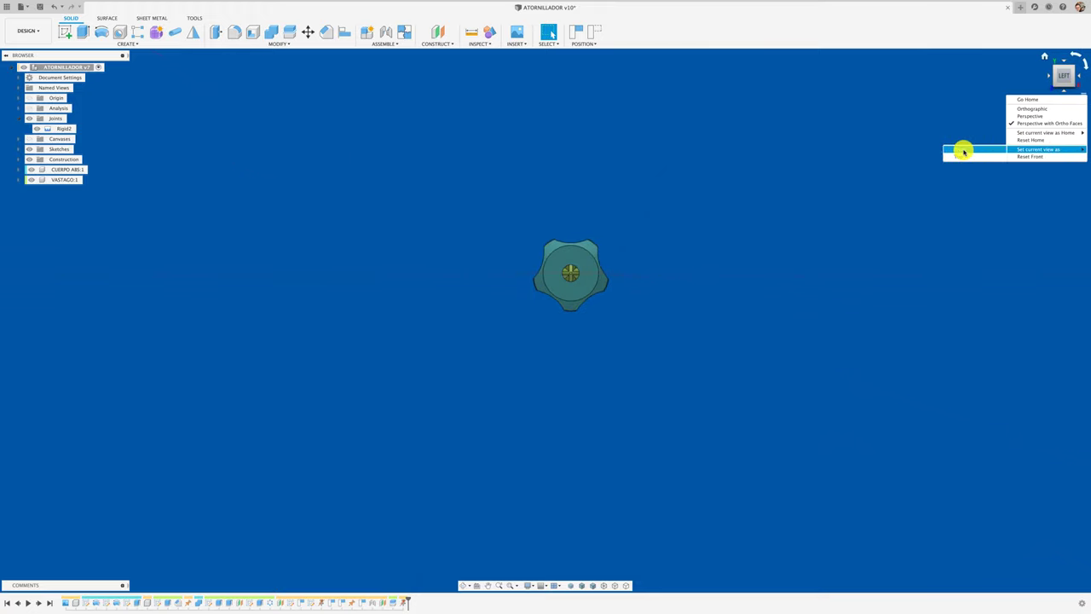
left_click(963, 149)
key("F6")
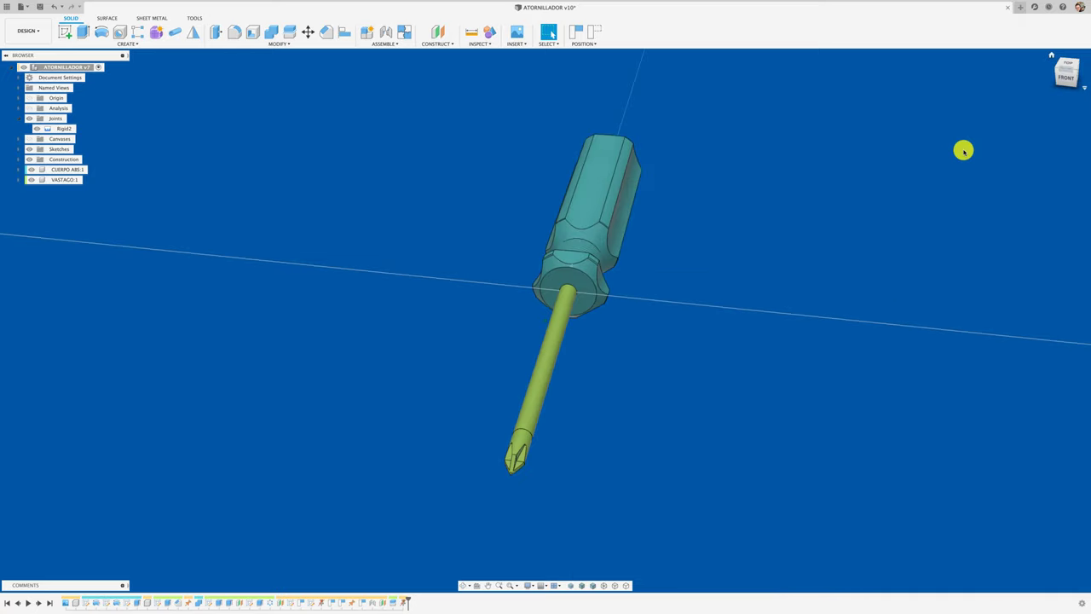
Inspect the new orientation from the ViewCube's faces, then zoom out and return to Home
left_click(1070, 67)
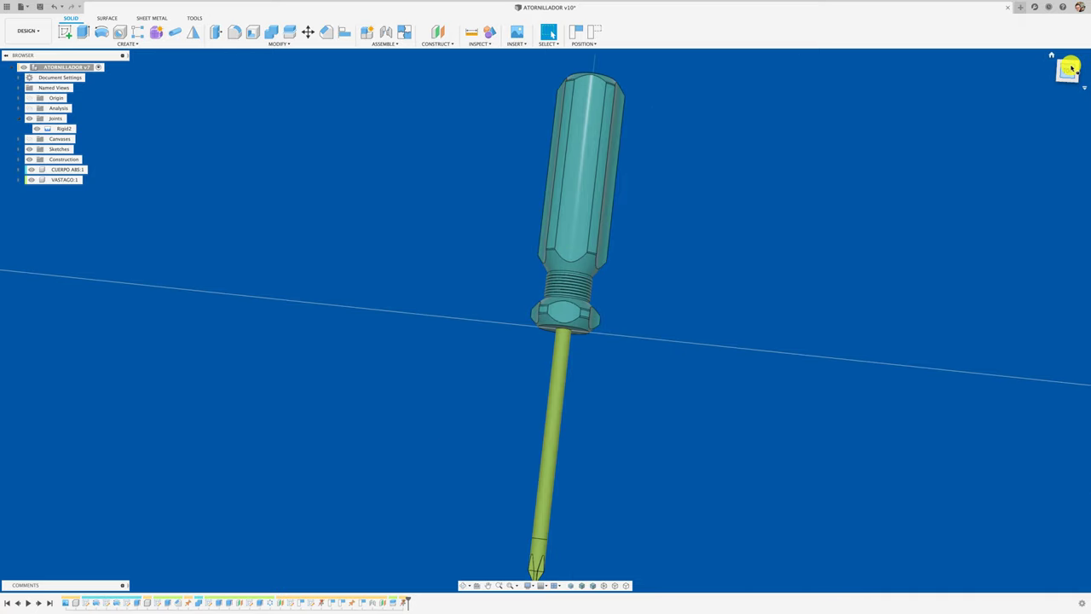
left_click(1077, 56)
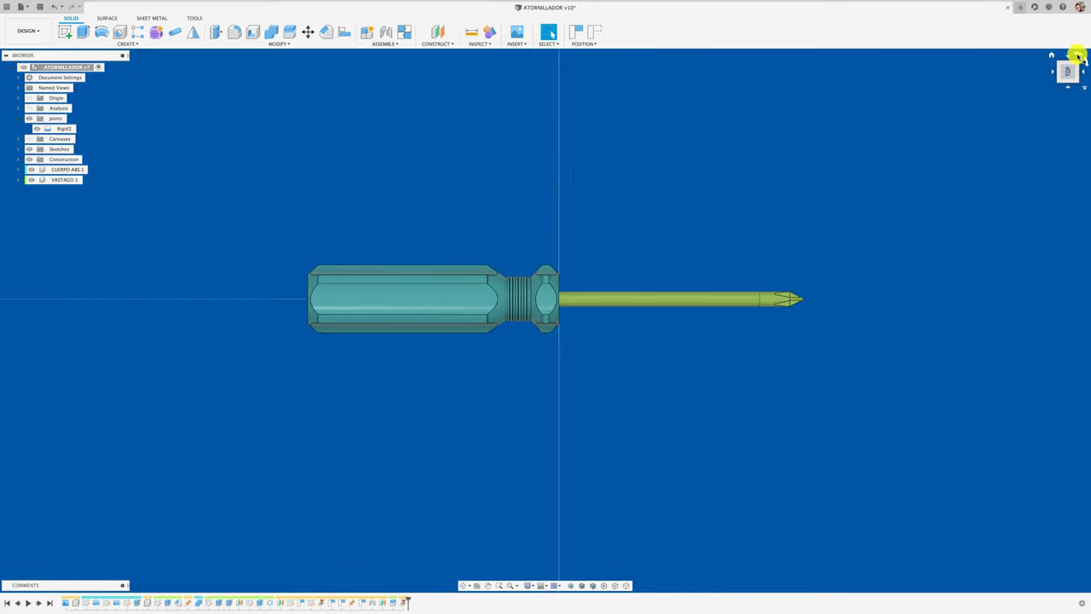
left_click(1077, 56)
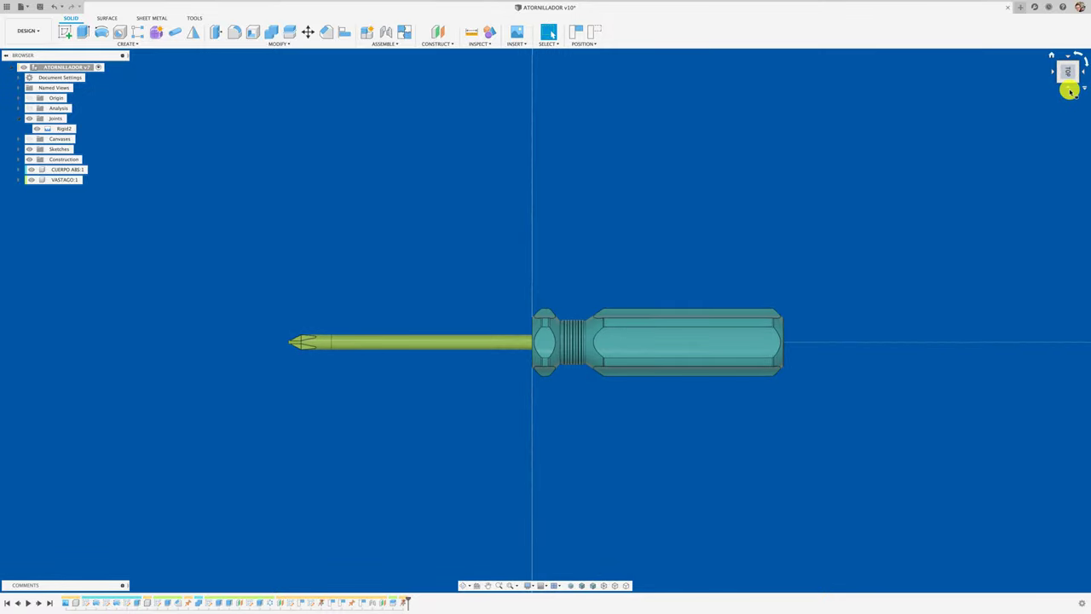
left_click(1069, 91)
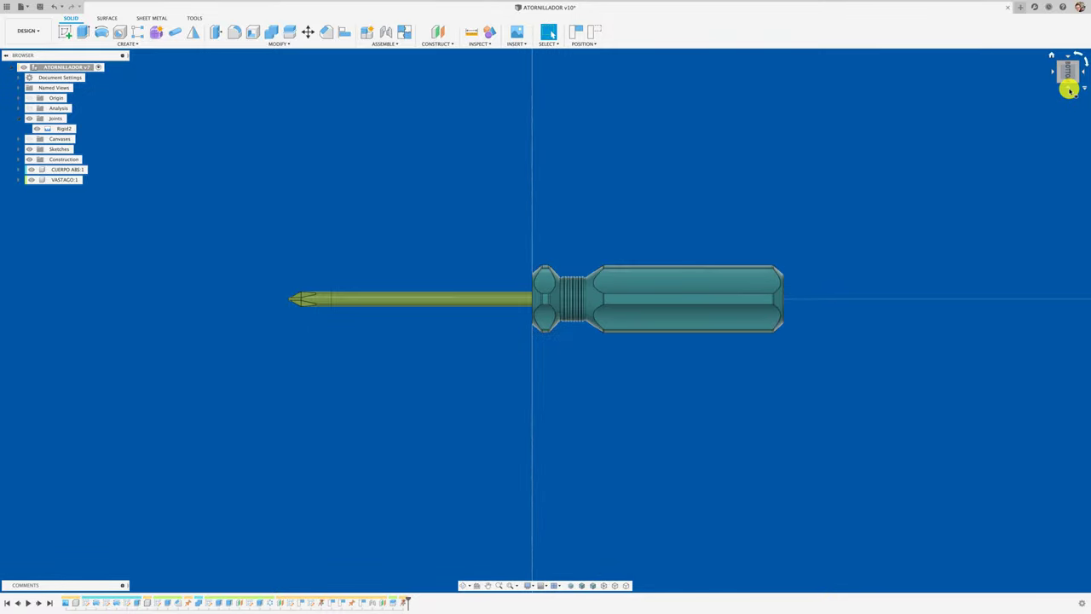
left_click(1069, 91)
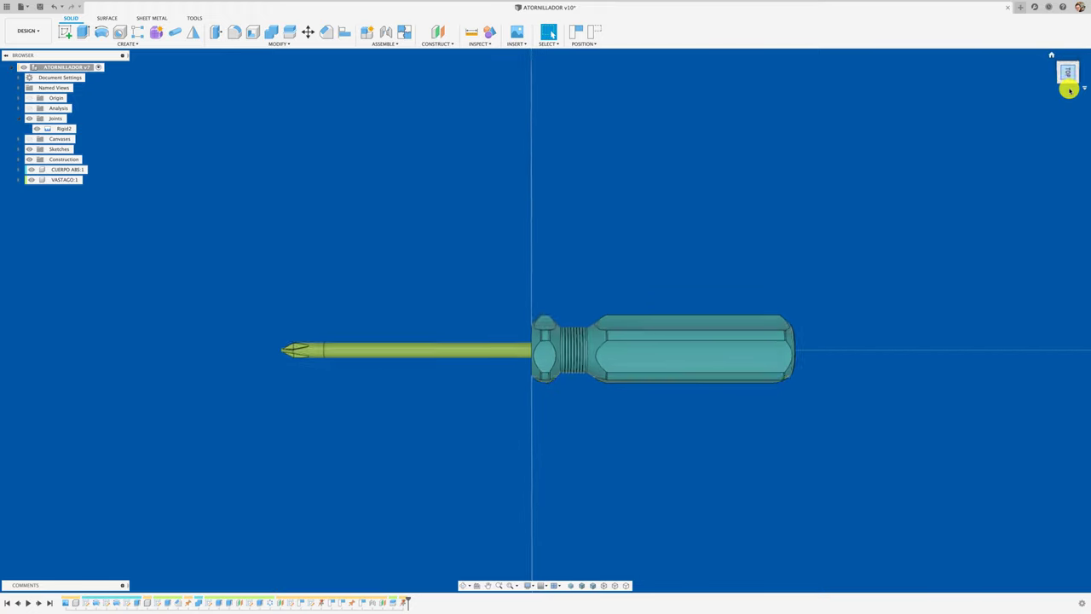
left_click(1083, 75)
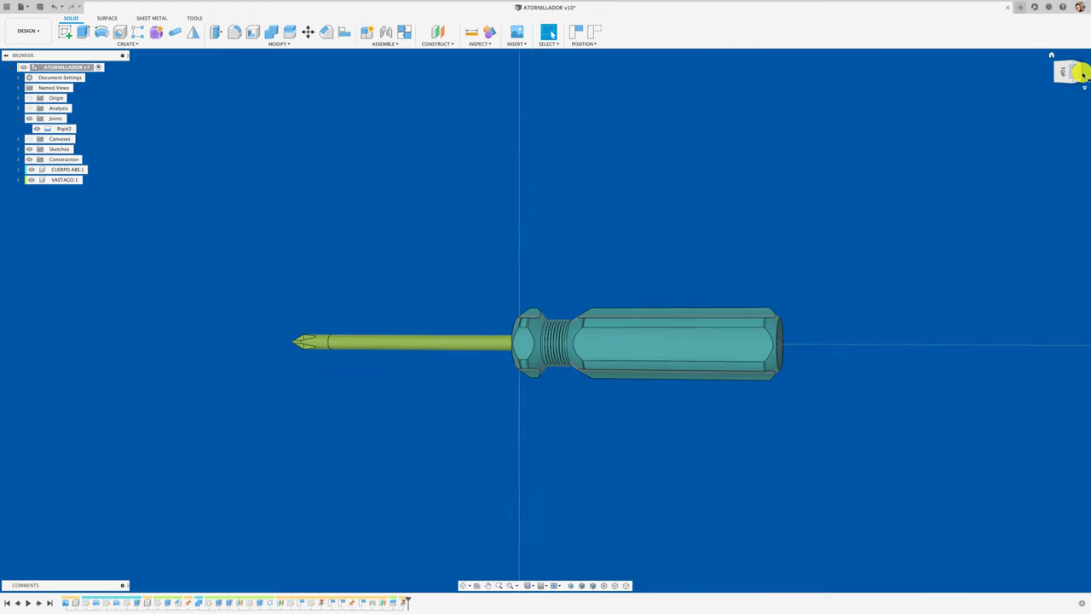
left_click(1083, 75)
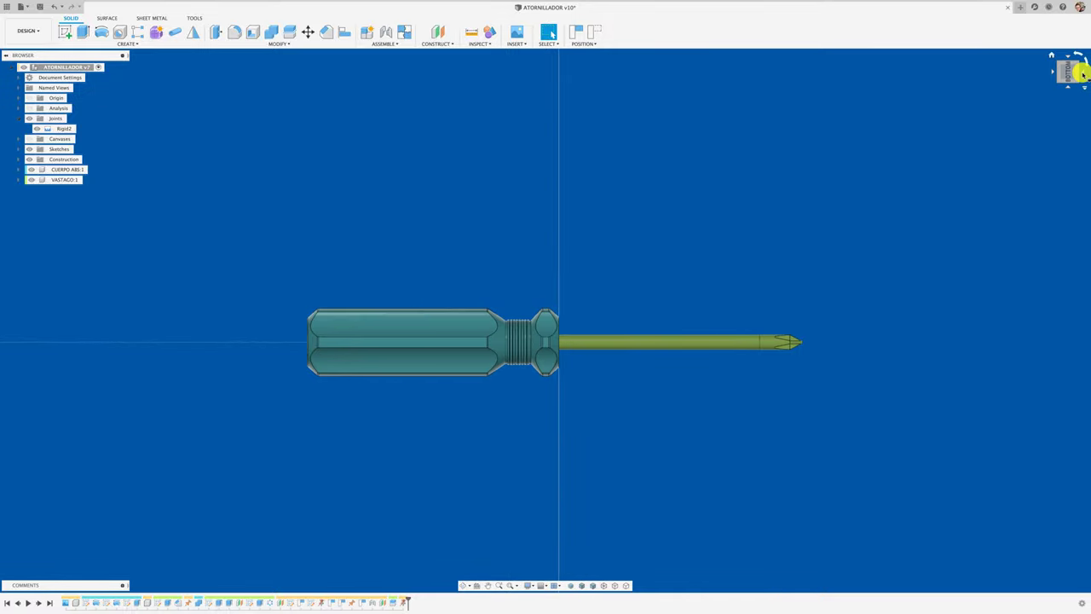
left_click(1083, 75)
left_click(1048, 85)
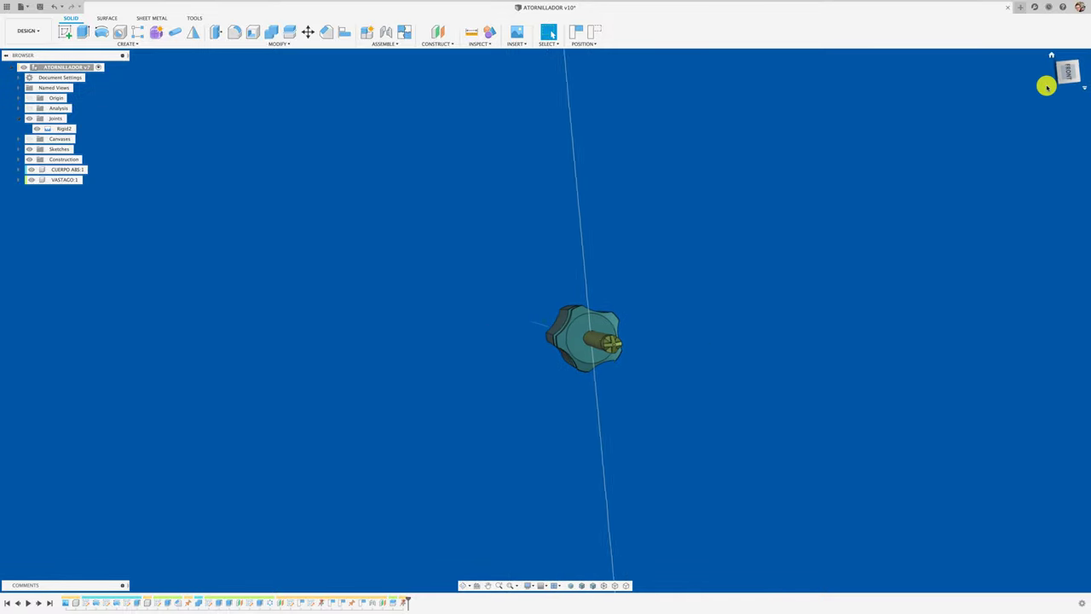
left_click_drag(1045, 86, 925, 131)
scroll(789, 156, "down", 3)
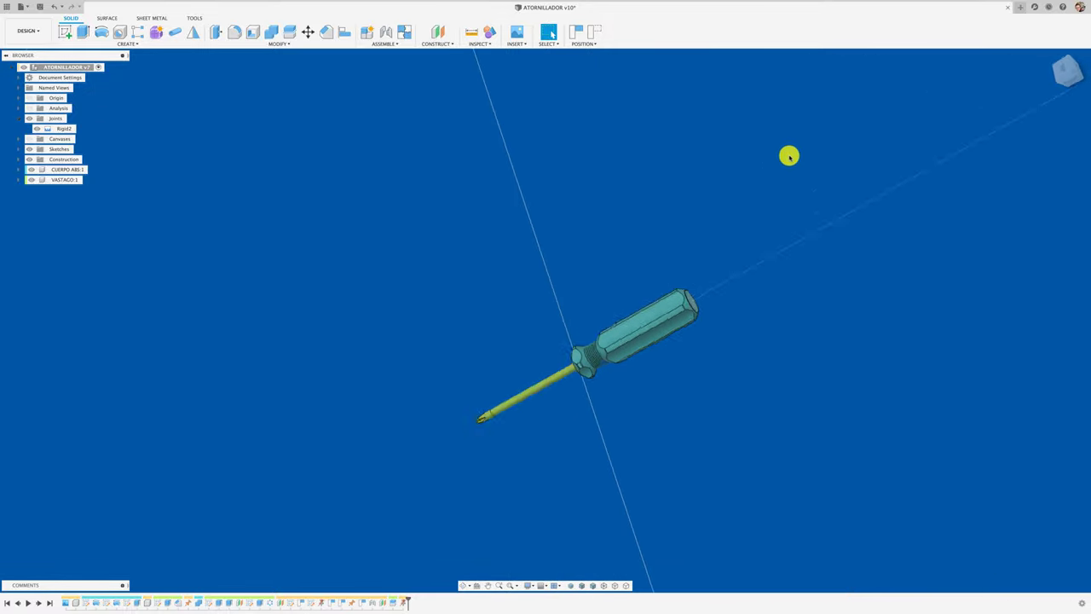
scroll(781, 159, "down", 2)
key("F6")
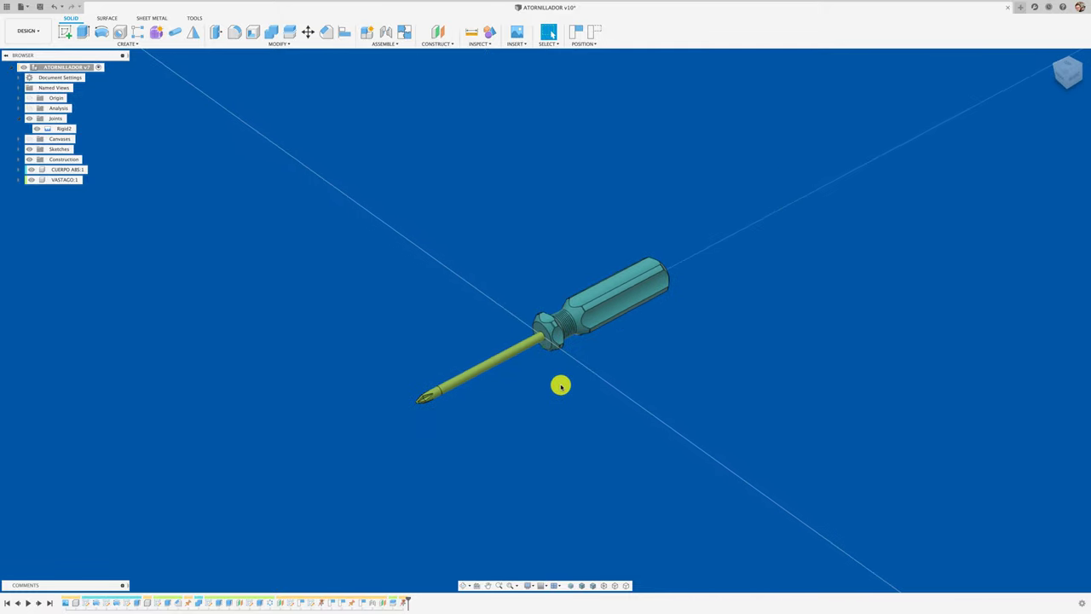
key("F6")
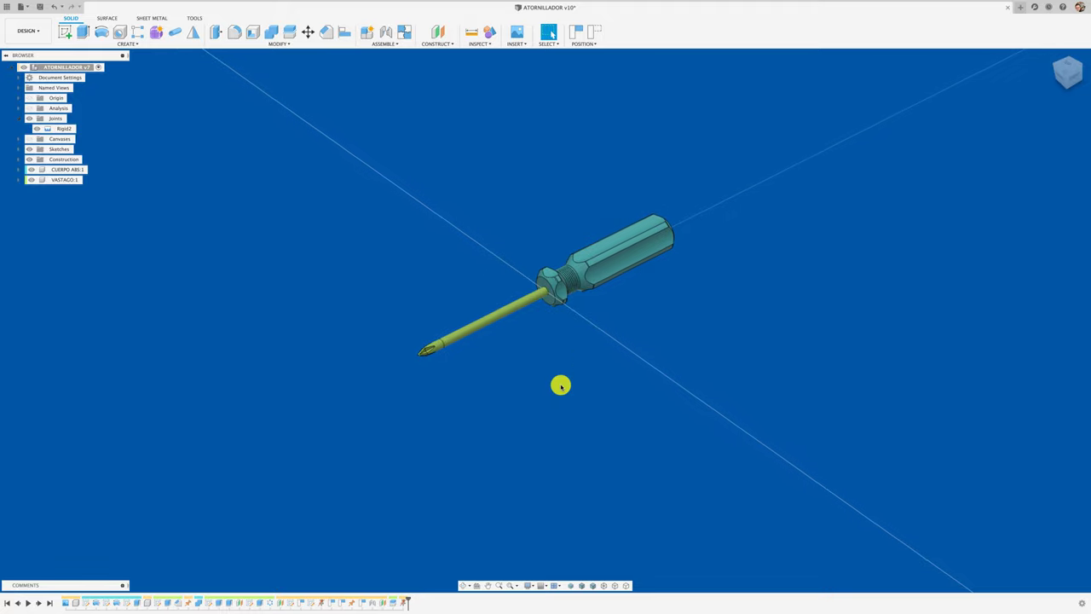
Save the design as version v11 and switch to the RENDER workspace
left_click(39, 6)
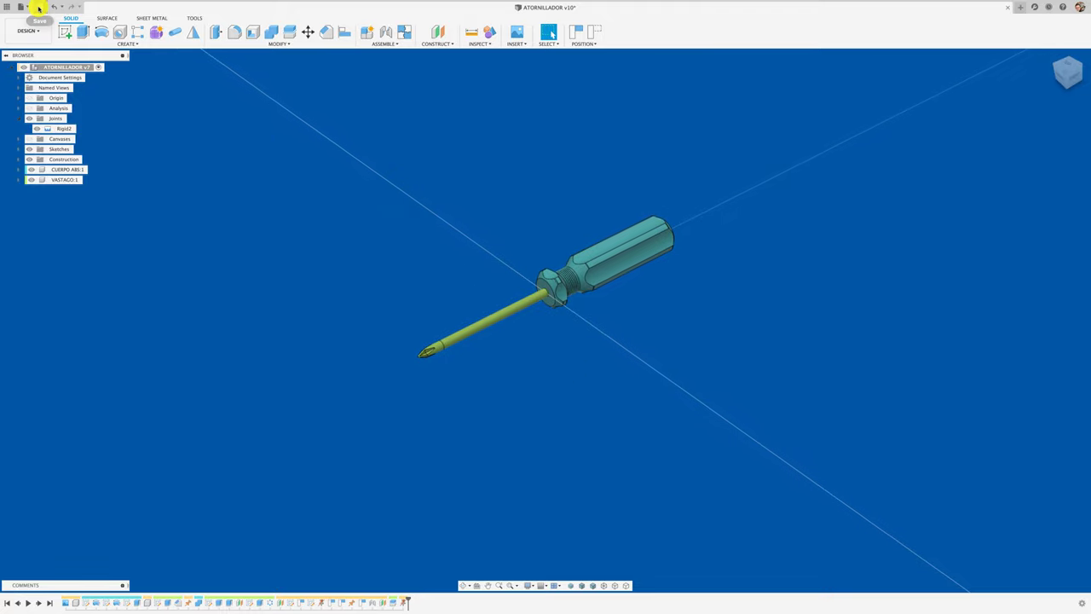
left_click(550, 305)
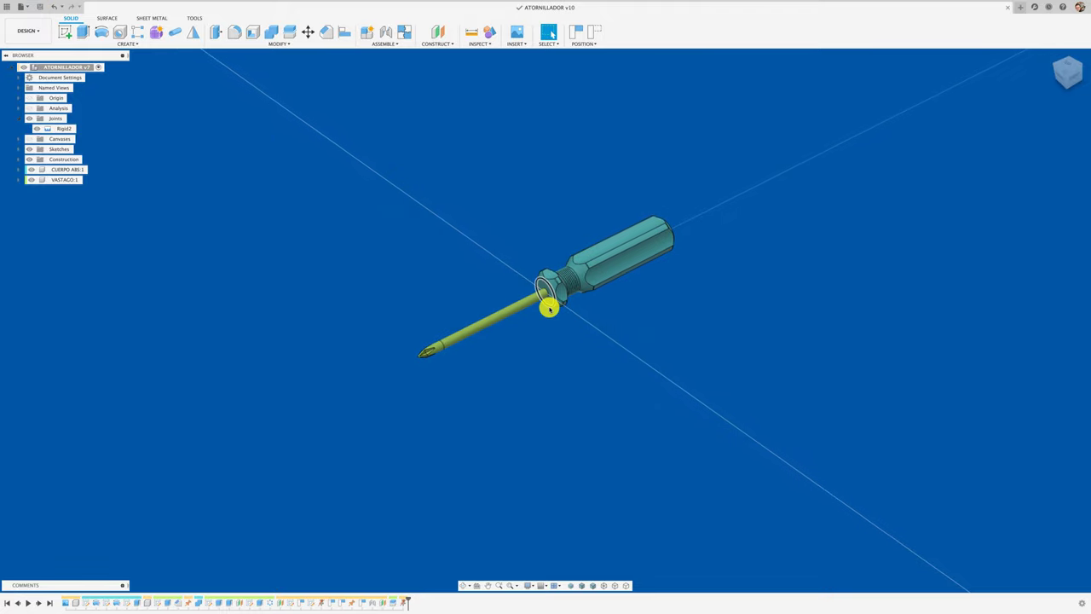
left_click(28, 30)
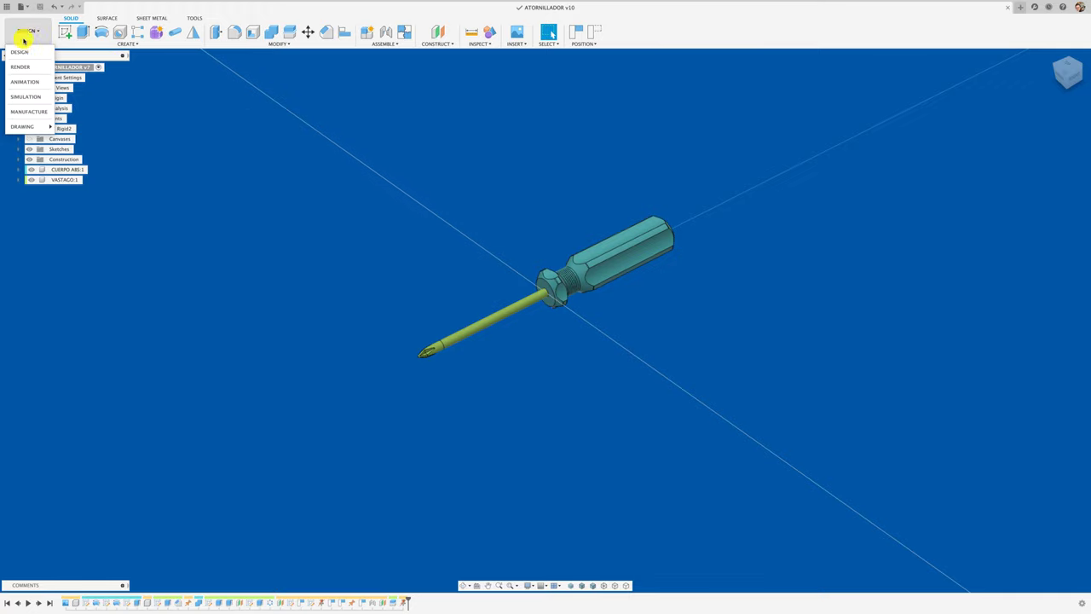
left_click(26, 68)
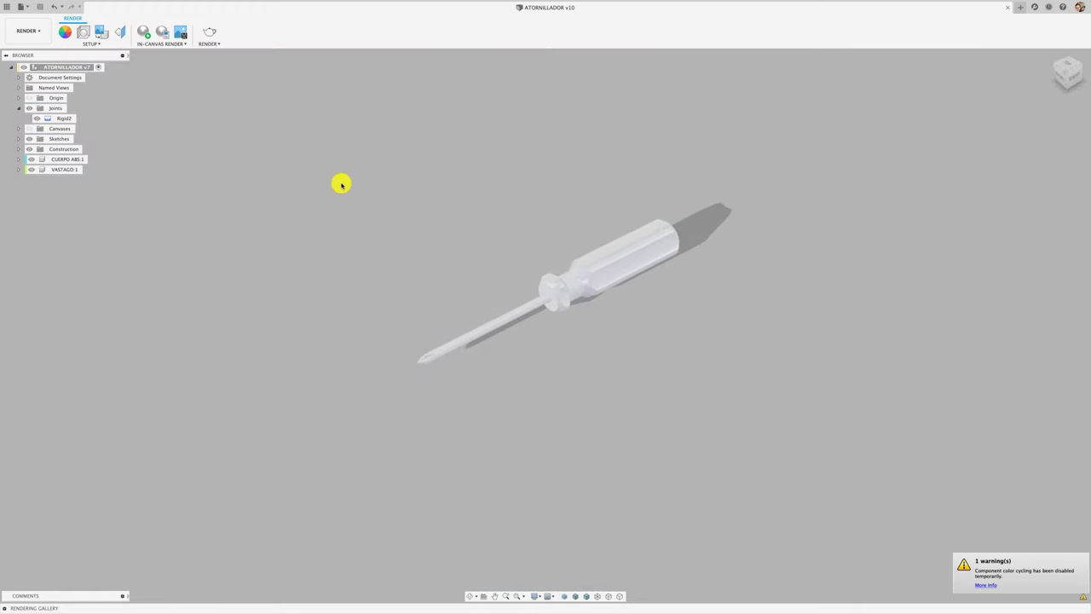
Orbit, zoom and pan so the screwdriver appears larger and shifted left
left_click(1060, 80)
left_click(1060, 81)
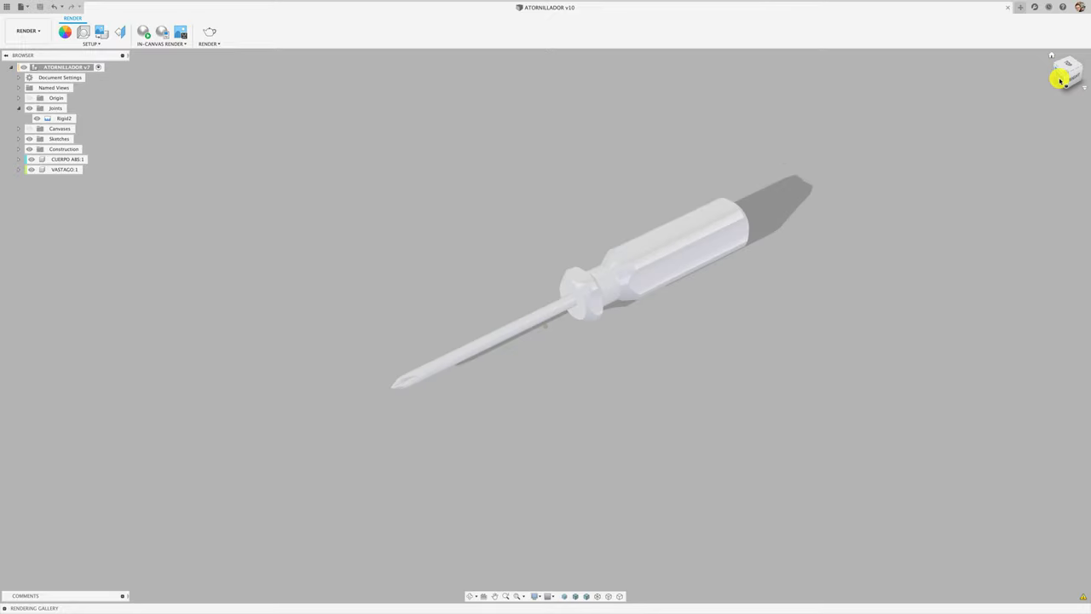
left_click_drag(1060, 80, 1069, 75)
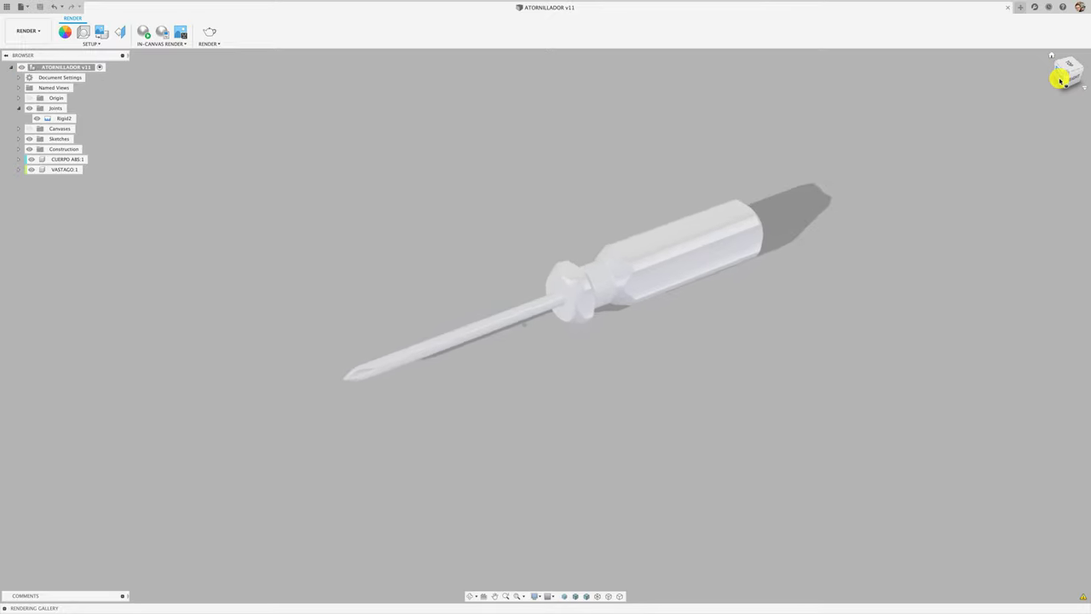
middle_click_drag(708, 174, 653, 188)
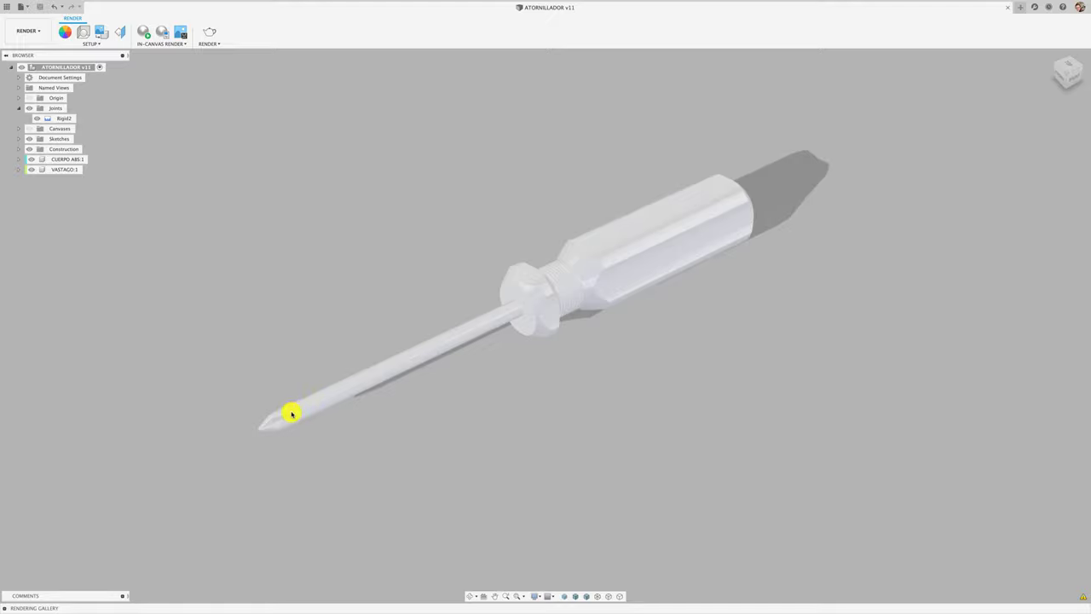
Open the Appearance panel and arrange it beside the screwdriver
left_click(64, 34)
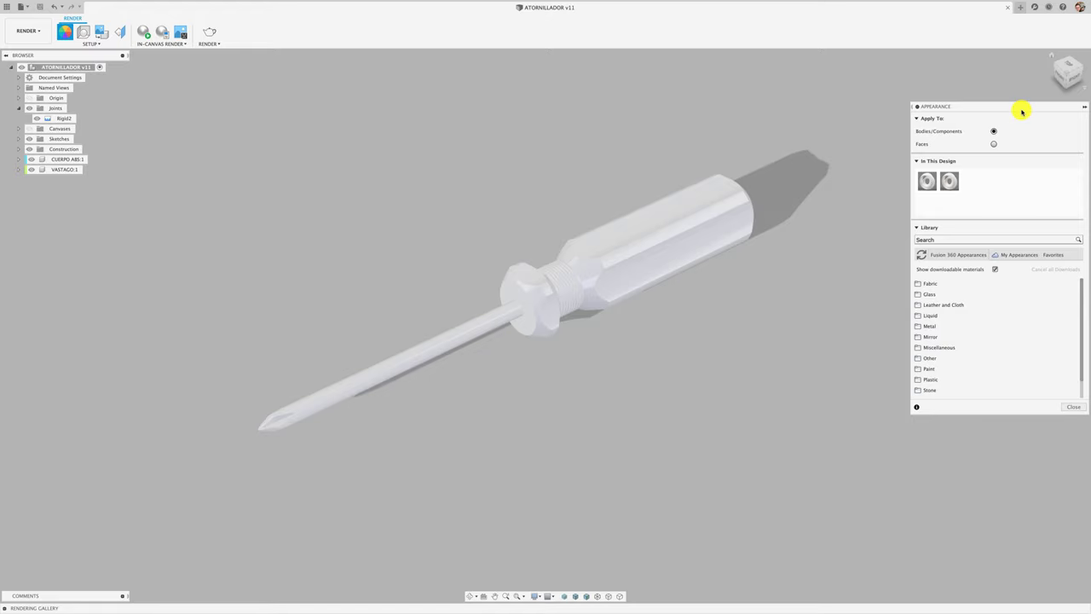
left_click_drag(1022, 106, 896, 92)
middle_click_drag(639, 185, 534, 178)
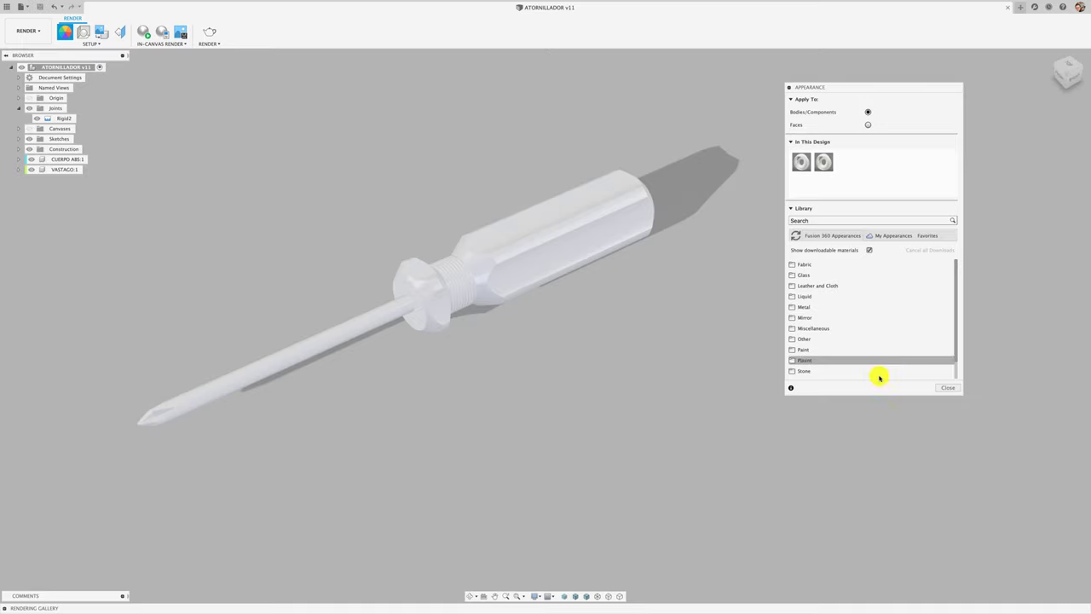
left_click_drag(955, 316, 959, 340)
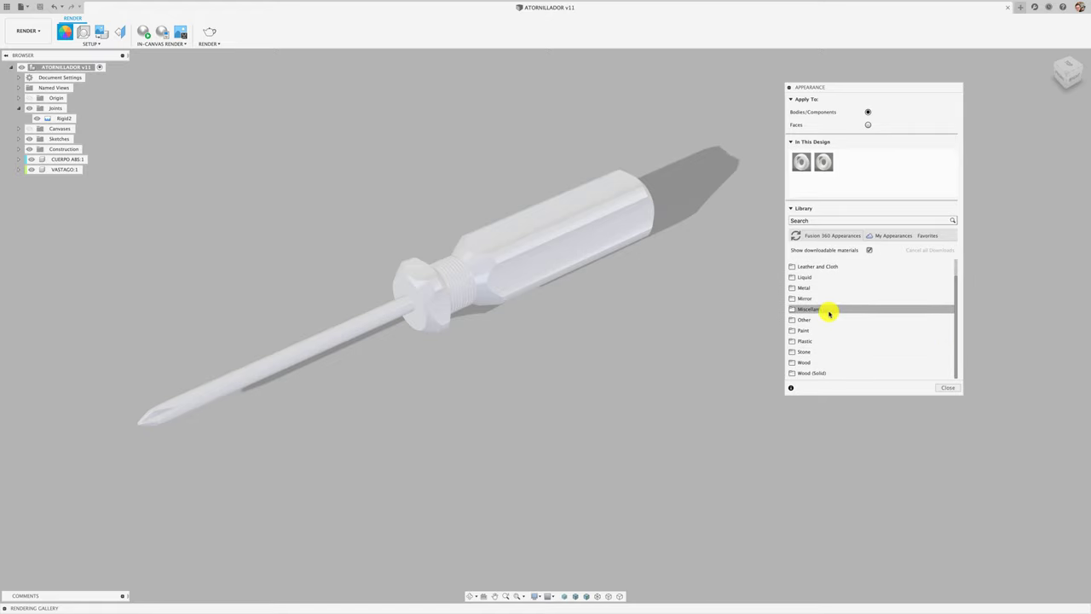
Drag Chrome from Library > Metal onto the screwdriver shaft
left_click(815, 287)
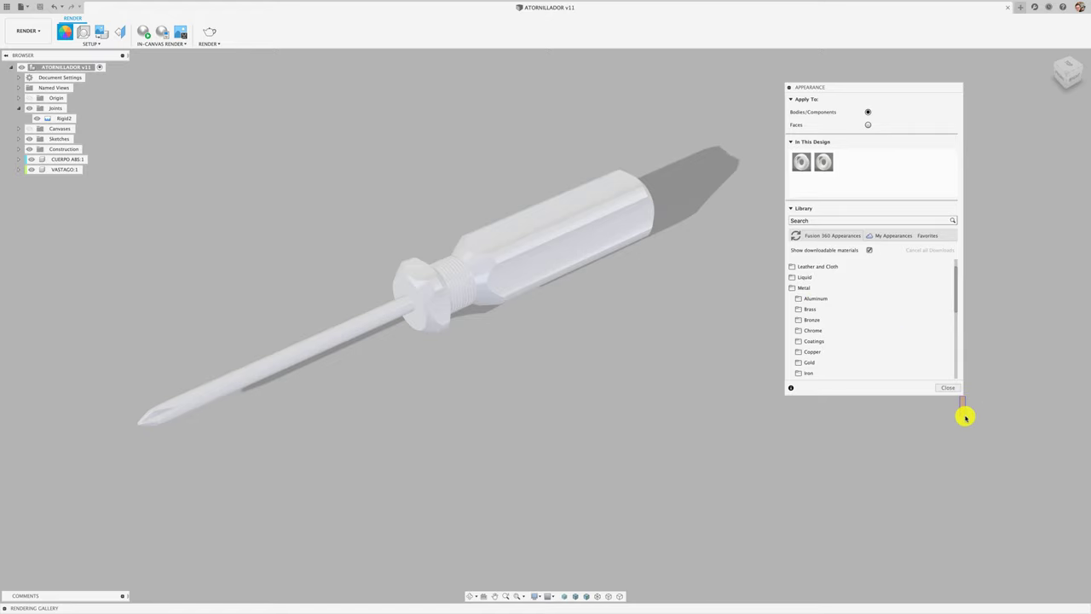
left_click_drag(963, 398, 973, 482)
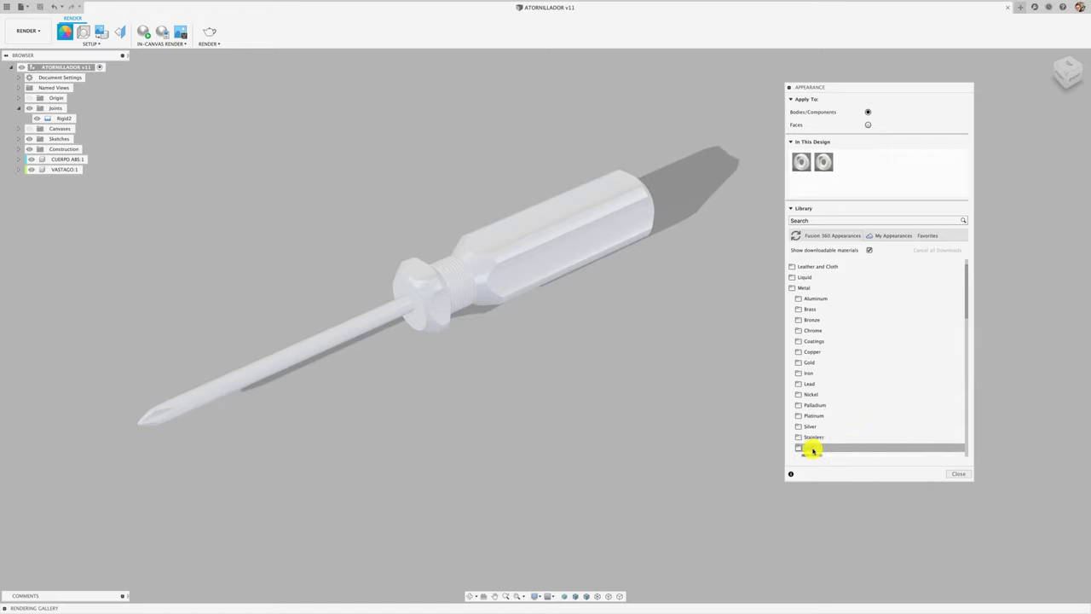
left_click_drag(967, 310, 968, 367)
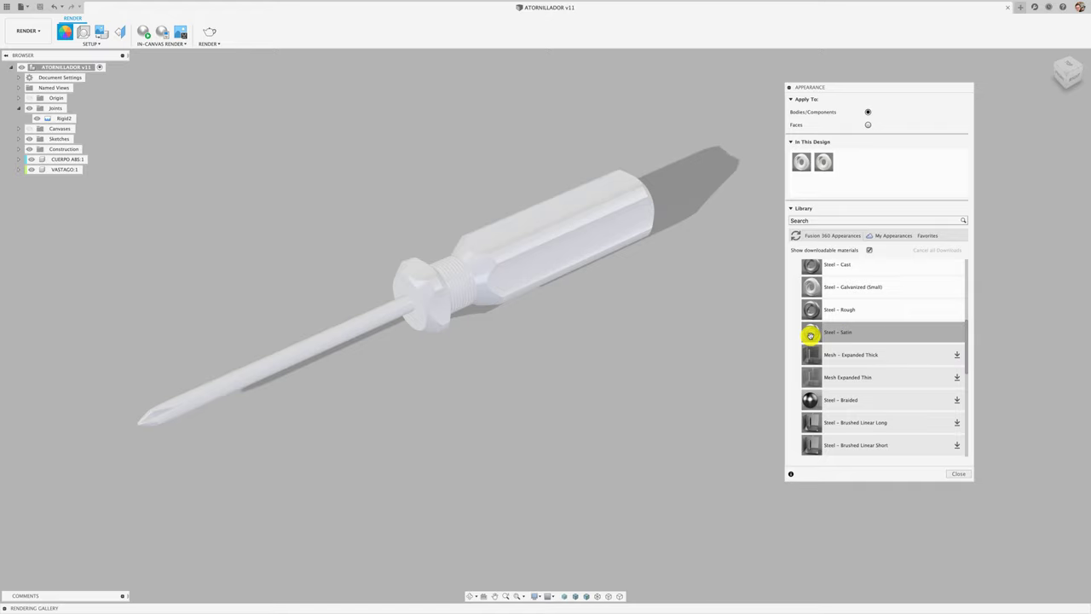
mouse_move(963, 362)
left_mouse_down()
mouse_move(961, 440)
mouse_move(957, 312)
left_mouse_up()
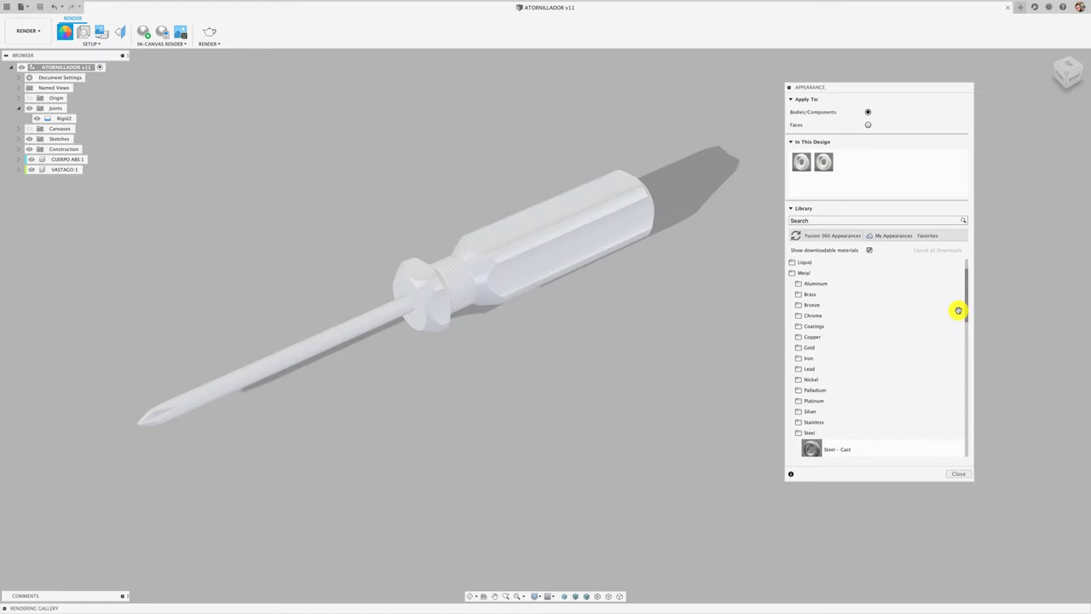
left_click(830, 312)
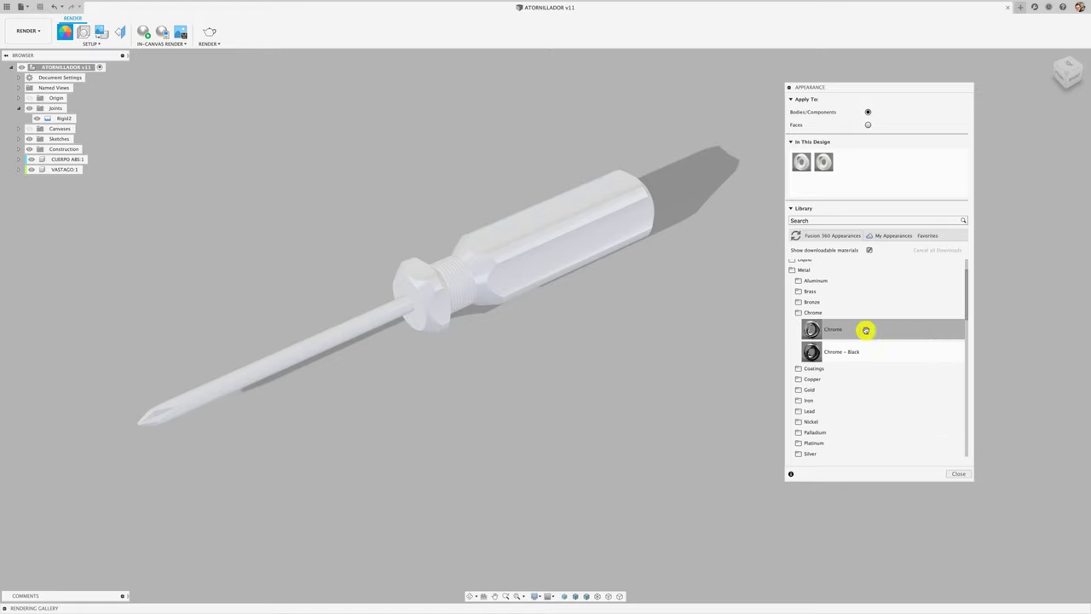
mouse_move(805, 330)
left_mouse_down()
mouse_move(811, 340)
mouse_move(724, 384)
left_mouse_up()
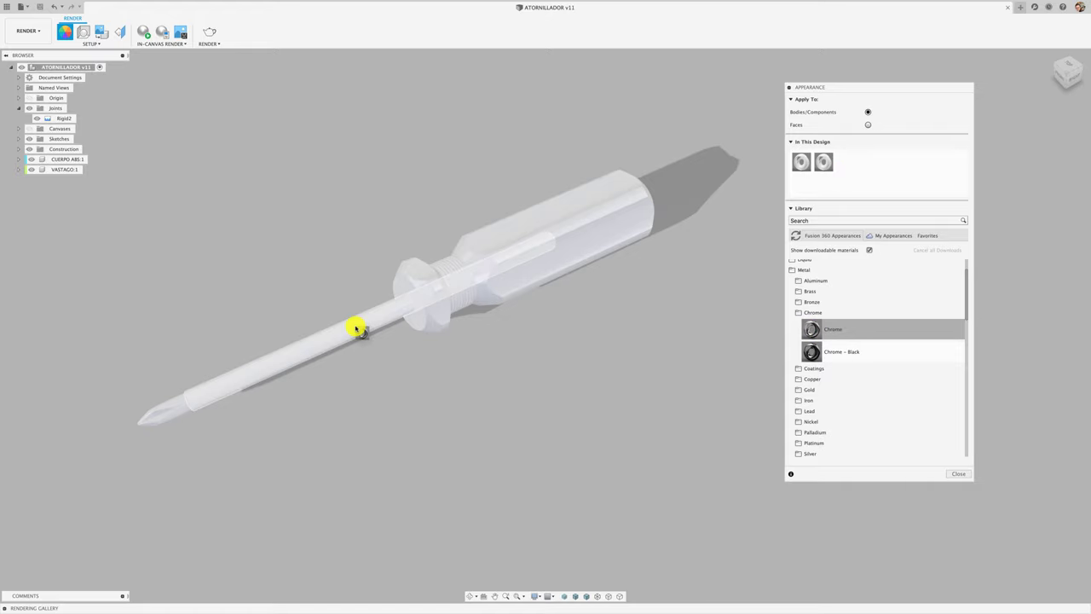
left_click_drag(404, 365, 358, 327)
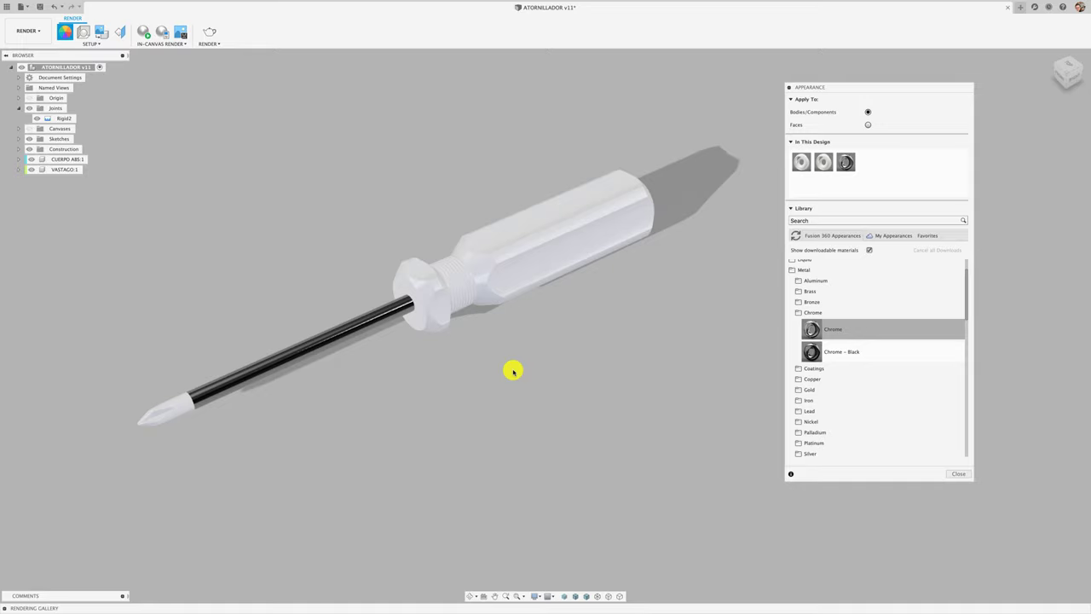
Try a teal tint on Chrome and open its full Material Editor
double_click(844, 162)
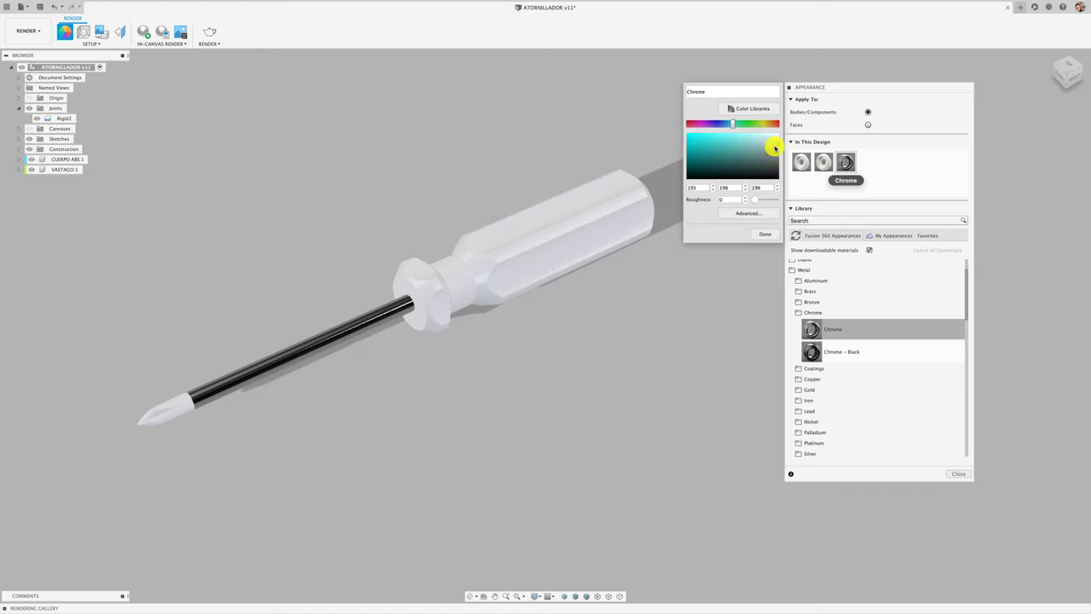
mouse_move(762, 155)
left_mouse_down()
mouse_move(717, 141)
mouse_move(776, 138)
mouse_move(757, 151)
mouse_move(771, 142)
mouse_move(705, 125)
mouse_move(755, 127)
mouse_move(718, 142)
mouse_move(772, 141)
left_mouse_up()
left_click(748, 213)
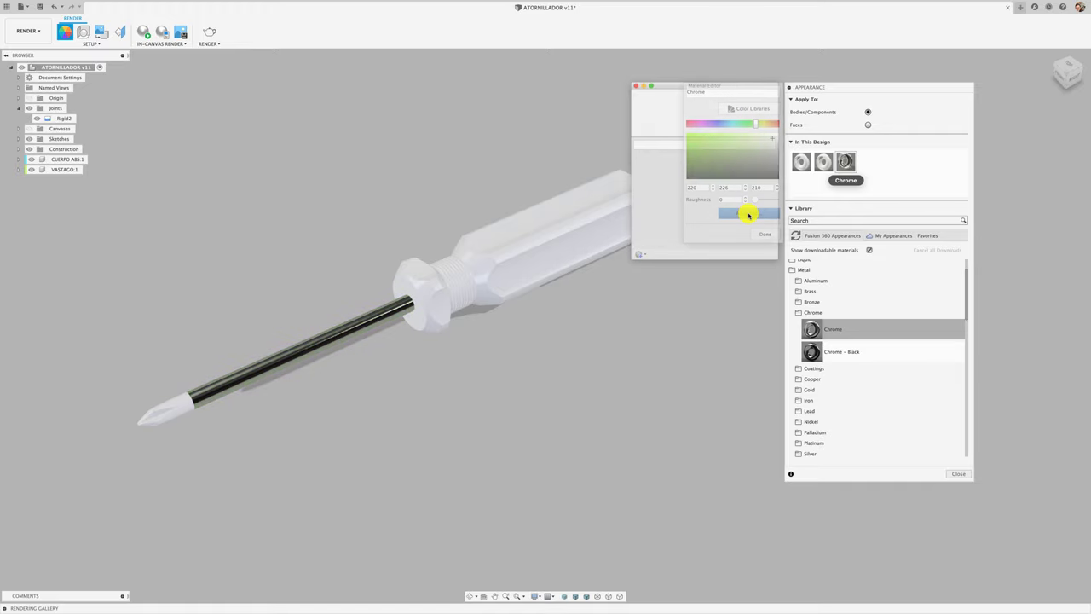
left_click_drag(745, 85, 620, 62)
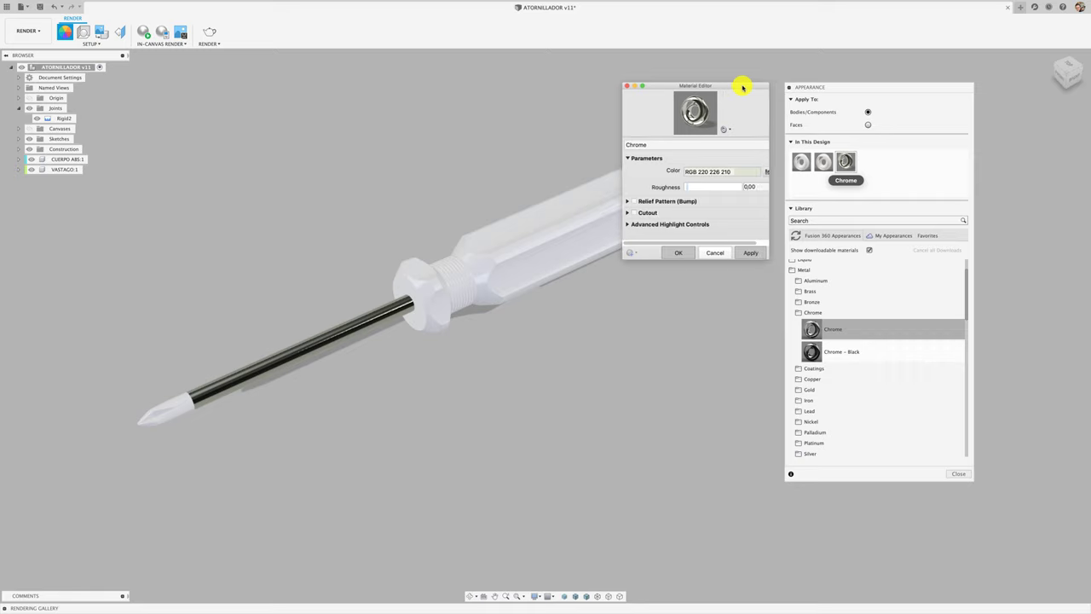
left_click(620, 149)
left_click(619, 152)
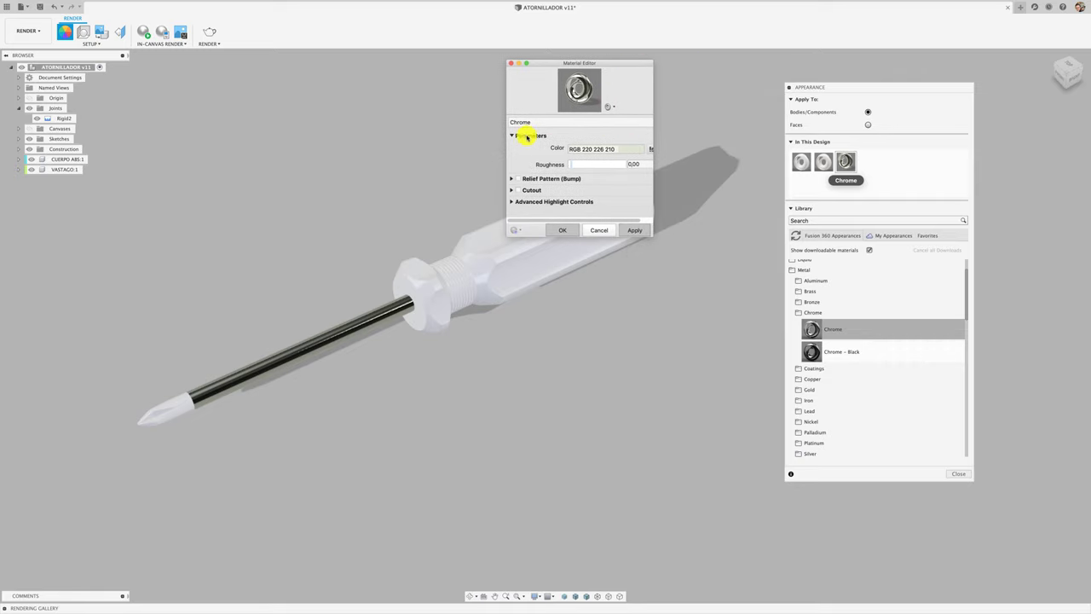
left_click(563, 232)
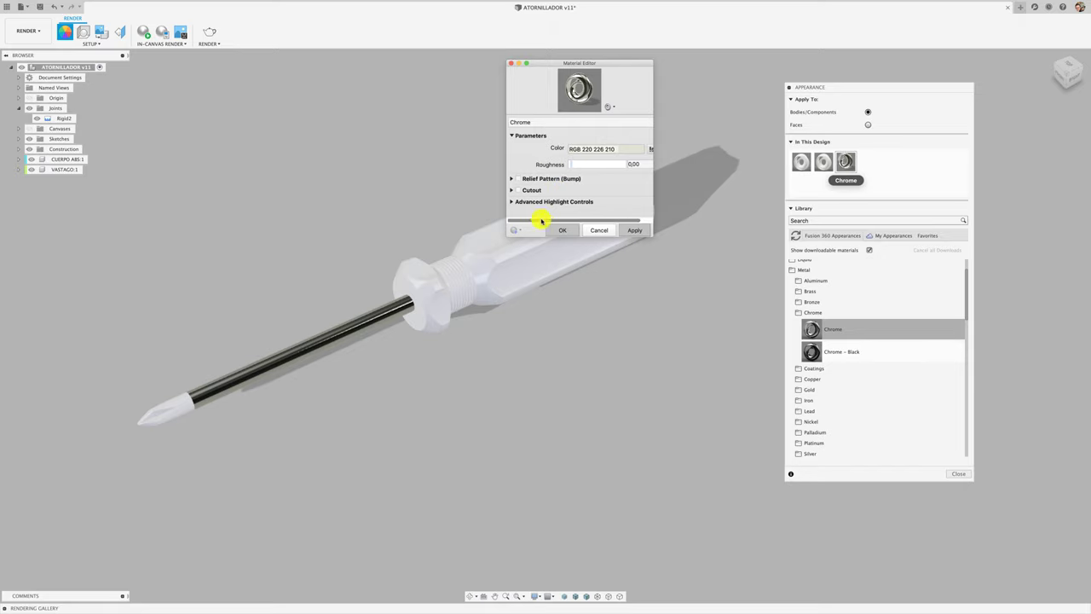
Try a colour on the colour-wheel picker, then close it without changing the colour
left_click_drag(650, 235, 723, 340)
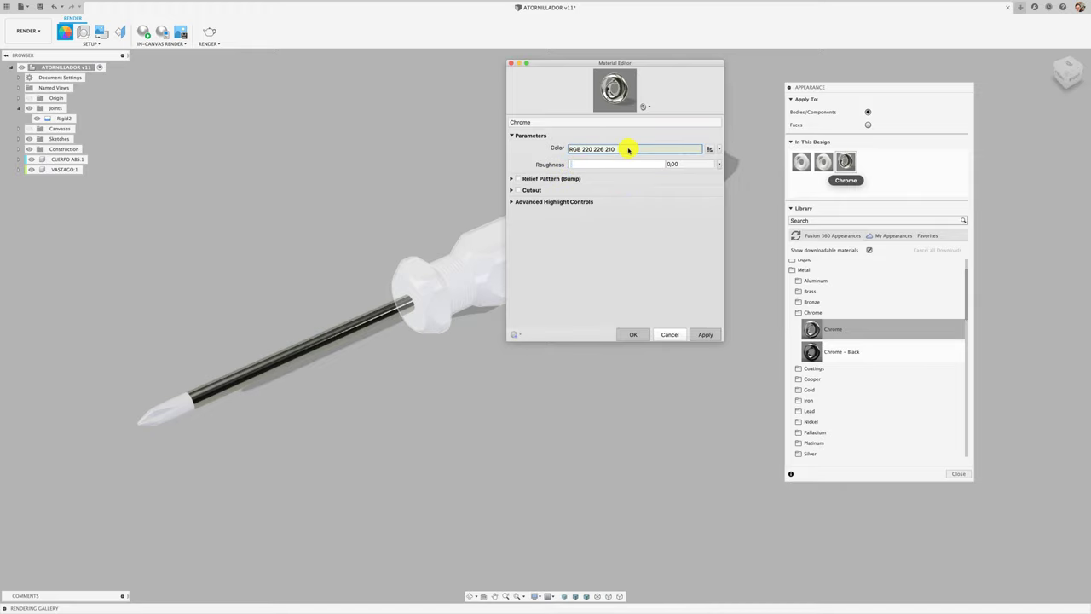
left_click(628, 150)
left_click(37, 487)
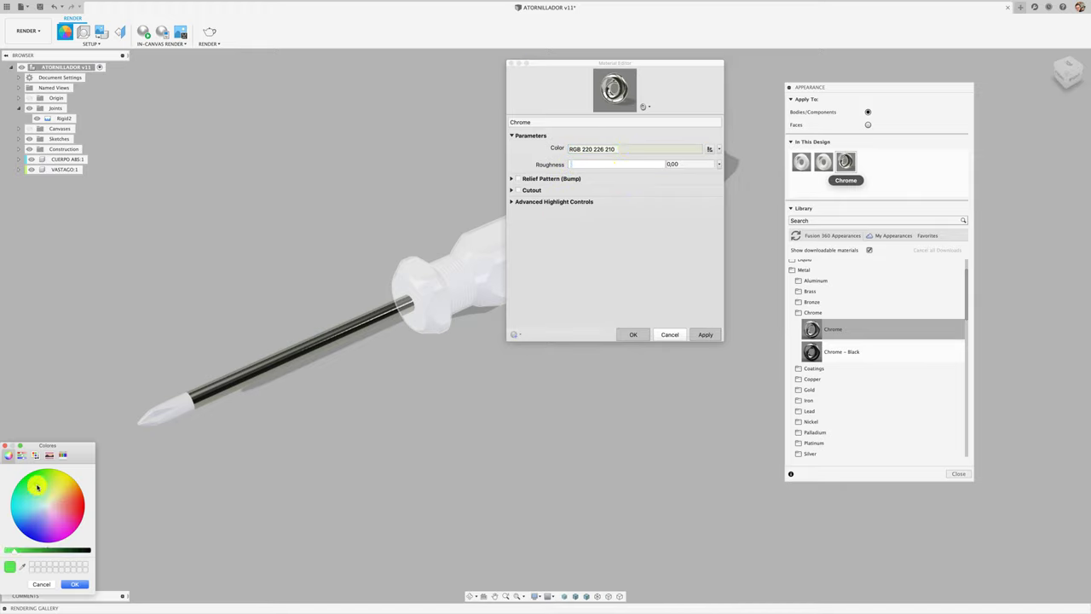
mouse_move(38, 485)
left_mouse_down()
mouse_move(59, 501)
mouse_move(59, 517)
left_mouse_up()
left_click_drag(69, 442, 120, 424)
left_click(103, 564)
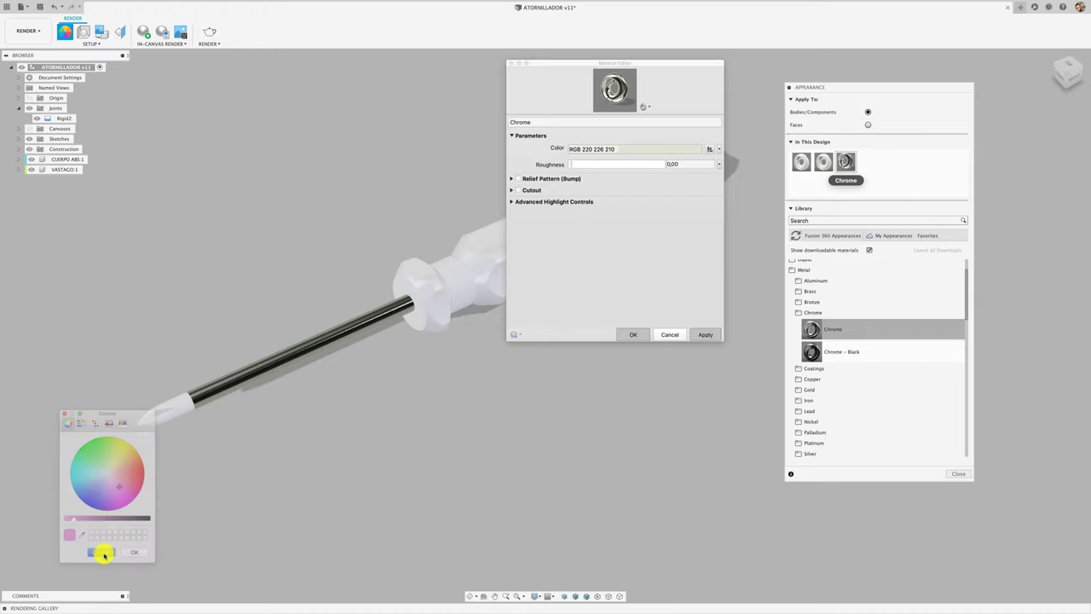
Set the Chrome colour to PANTONE 10273 C (RGB 0 108 170) from Color Libraries
left_click(709, 149)
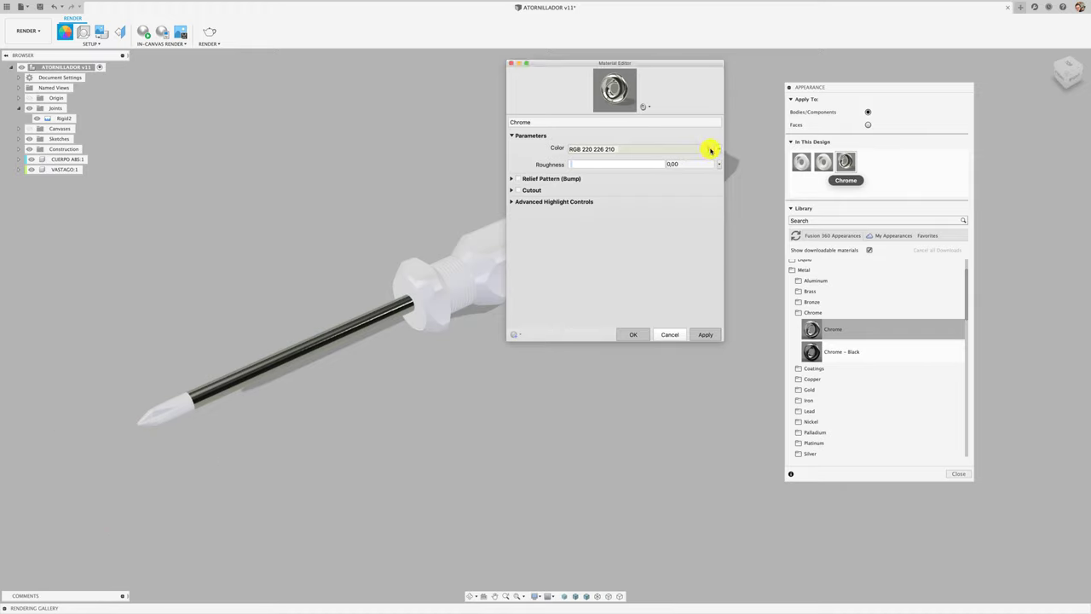
left_click(515, 373)
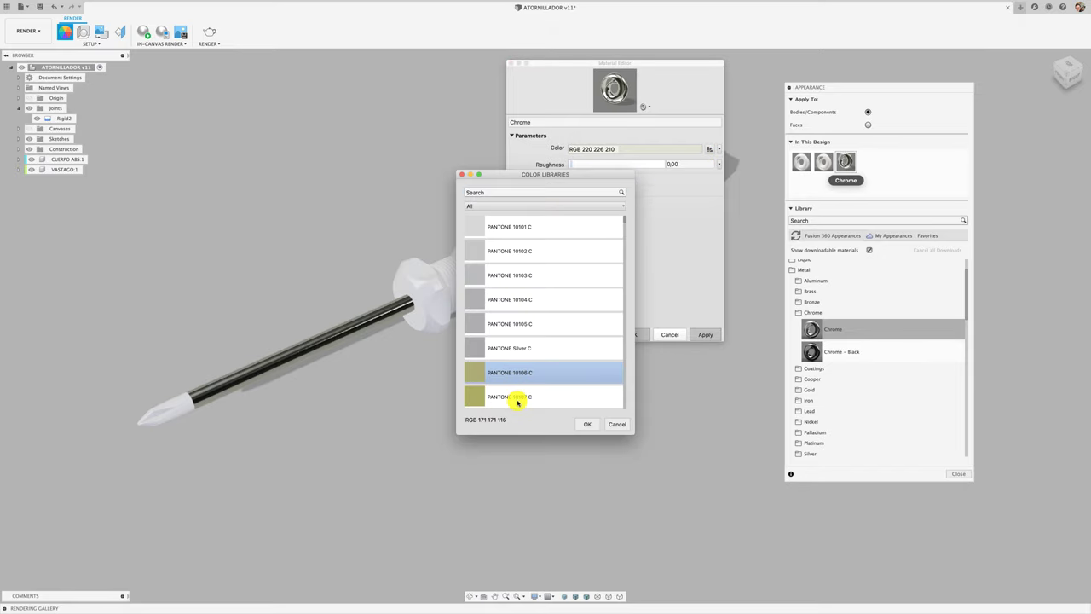
left_click(518, 397)
scroll(528, 337, "down", 3)
left_click(534, 368)
left_click(523, 331)
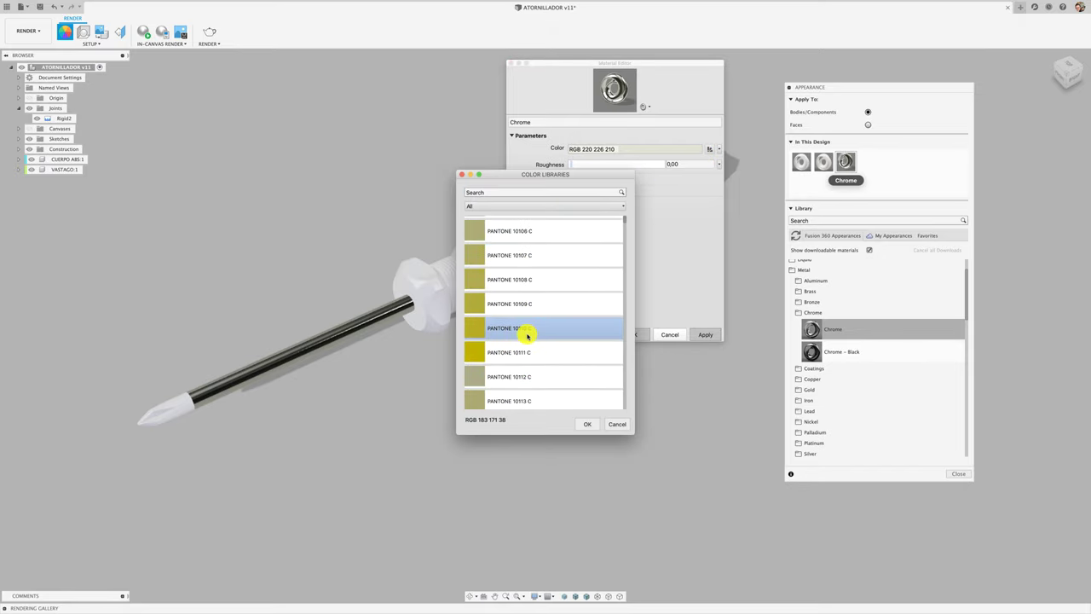
scroll(545, 346, "down", 10)
scroll(545, 345, "down", 10)
scroll(529, 345, "down", 10)
left_click(522, 341)
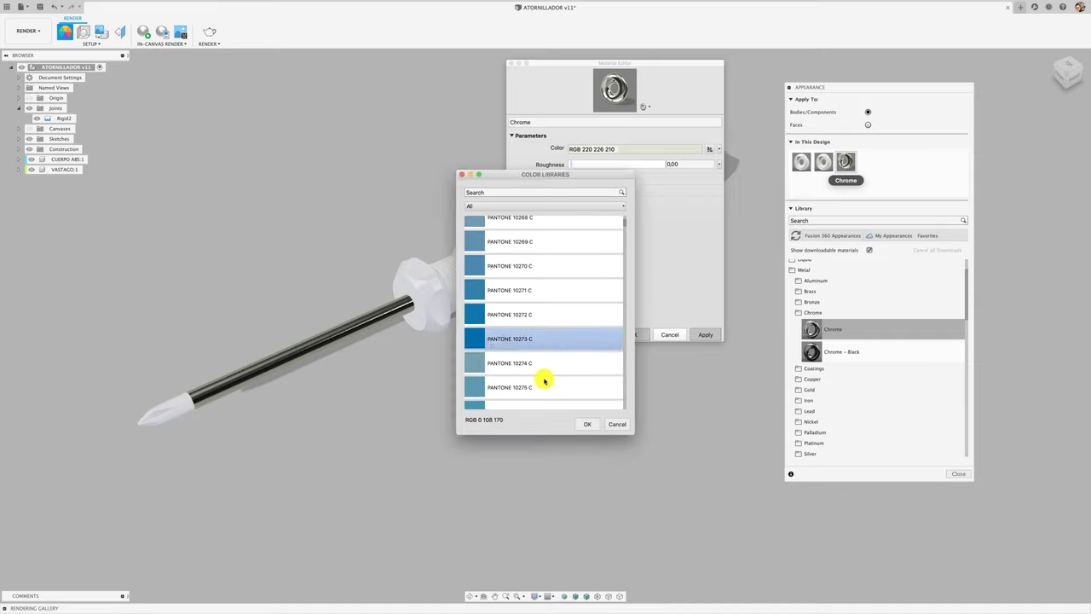
left_click(587, 424)
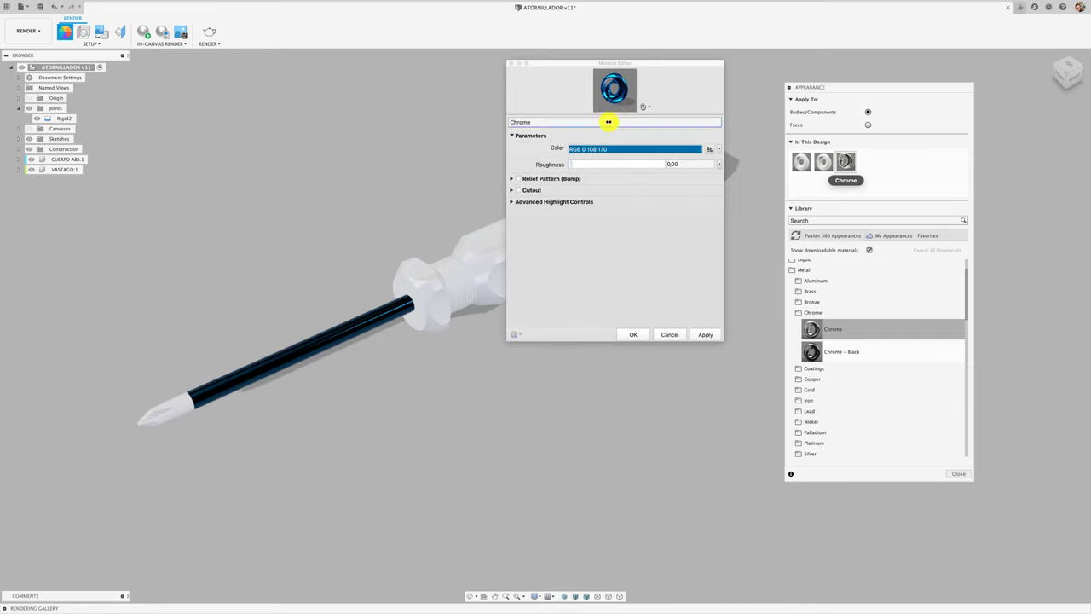
left_click(635, 334)
Keep Chrome glossy and lighten its colour to pale grey RGB 176 191 198
double_click(846, 163)
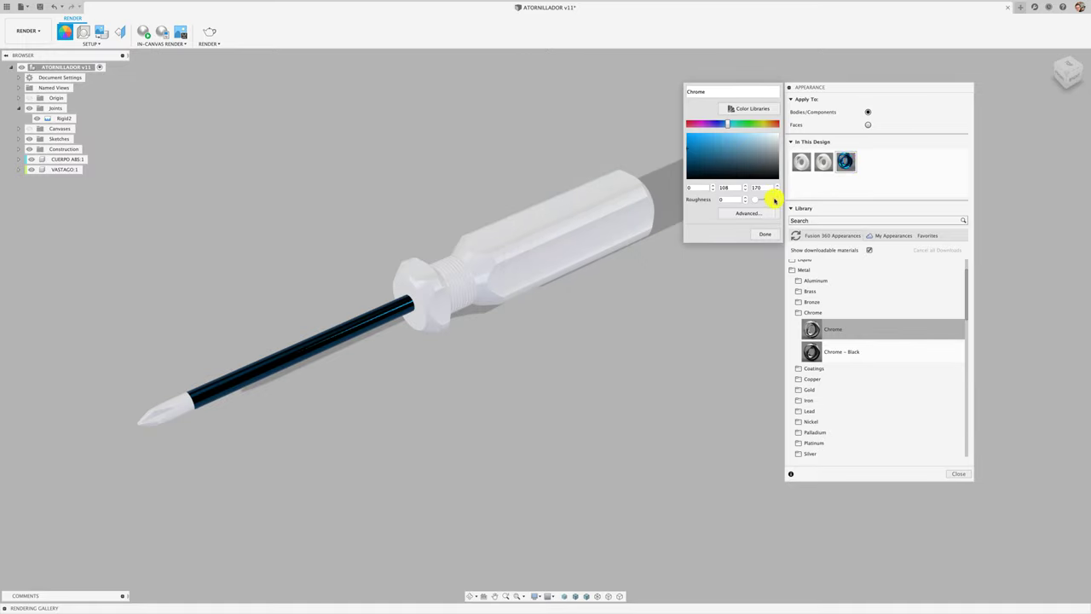
mouse_move(755, 199)
left_mouse_down()
mouse_move(769, 202)
mouse_move(759, 202)
left_mouse_up()
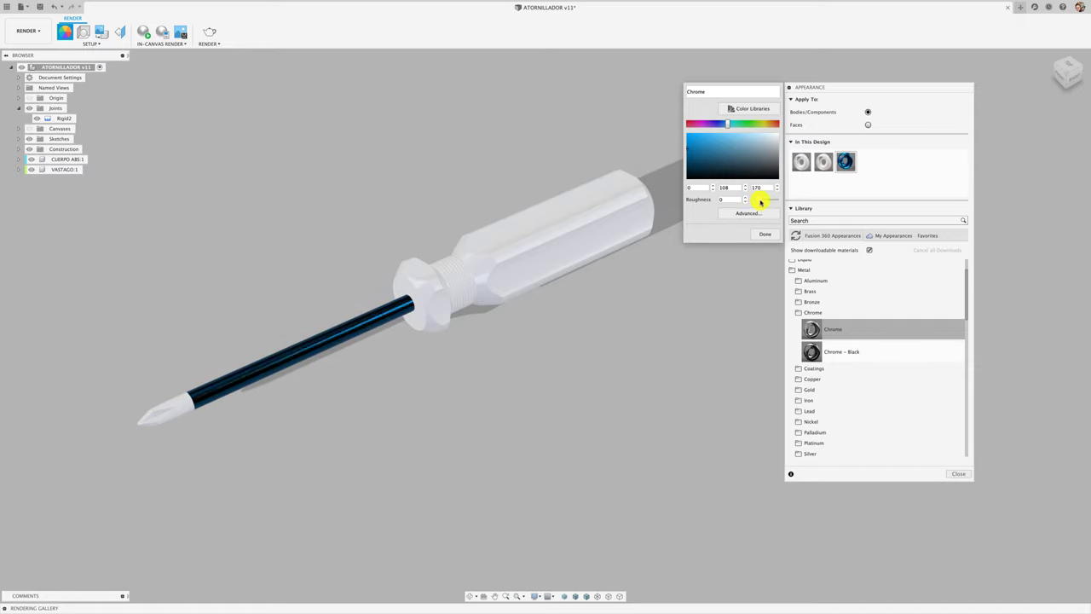
left_click_drag(760, 201, 764, 201)
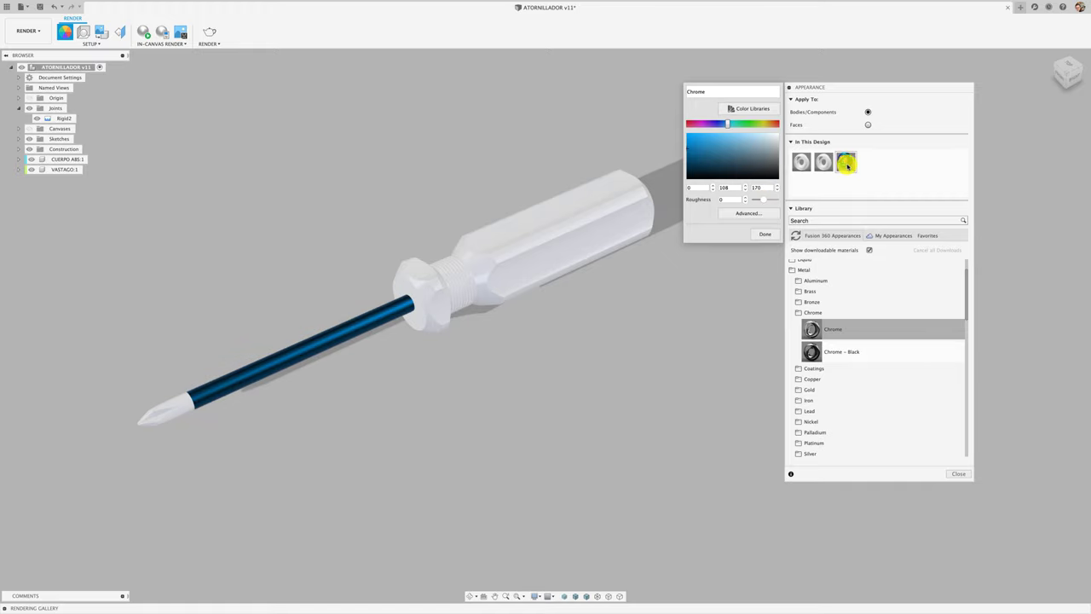
mouse_move(761, 150)
left_mouse_down()
mouse_move(779, 144)
mouse_move(768, 145)
left_mouse_up()
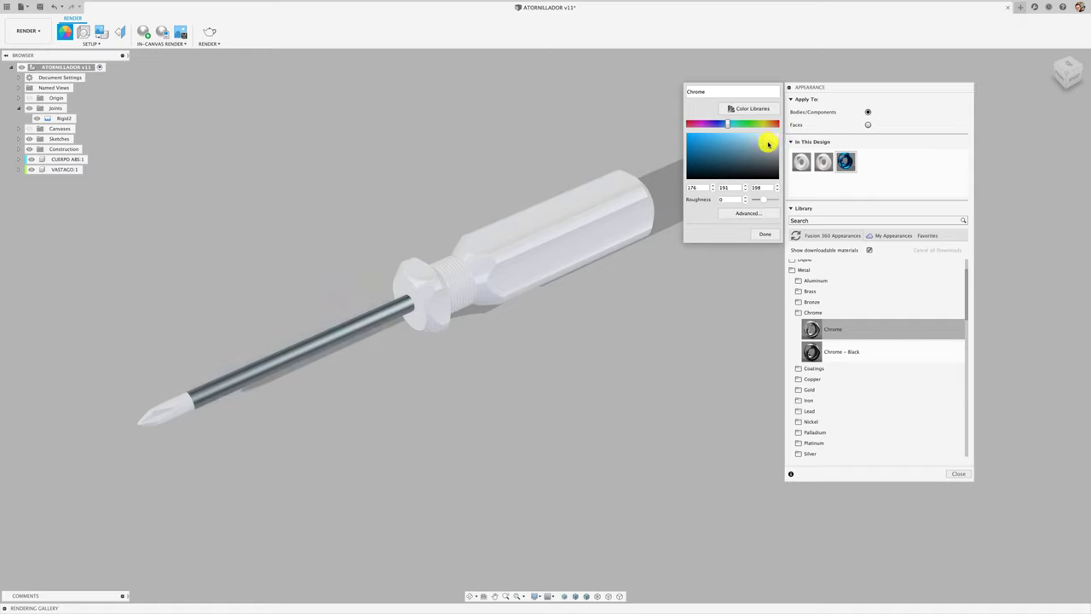
left_click(762, 232)
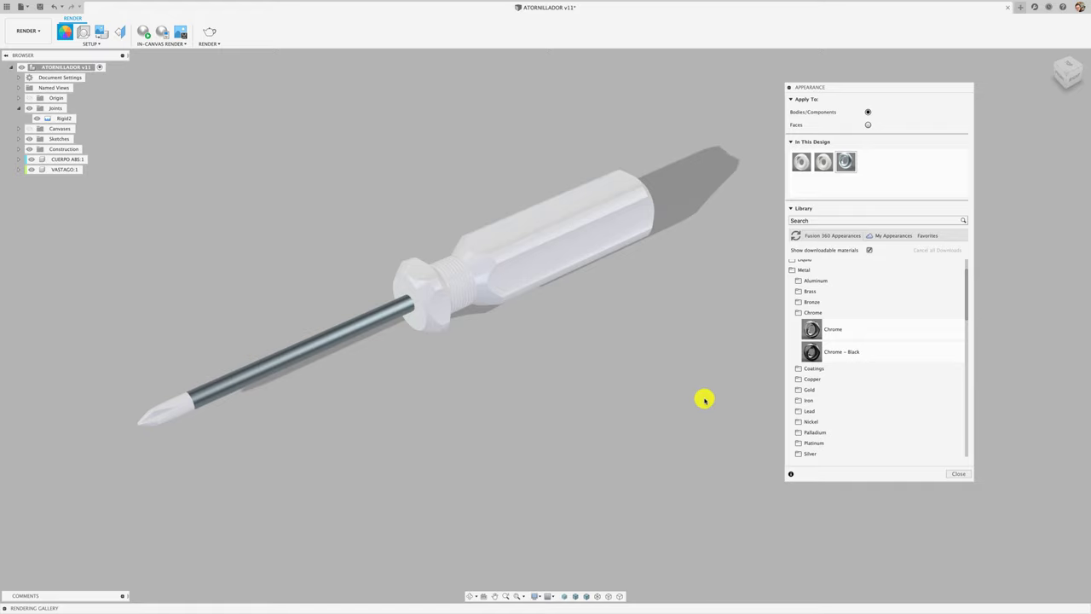
Apply Nickel - Polished to the screwdriver shaft
left_click(814, 421)
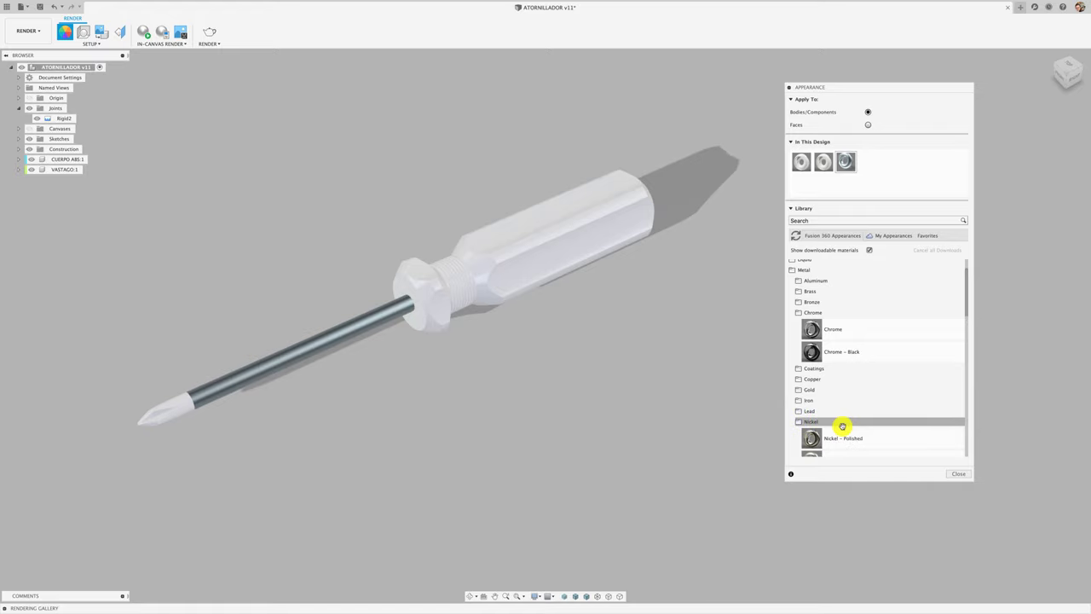
scroll(842, 425, "down", 1)
mouse_move(822, 404)
left_mouse_down()
mouse_move(875, 242)
mouse_move(869, 163)
mouse_move(187, 415)
left_mouse_up()
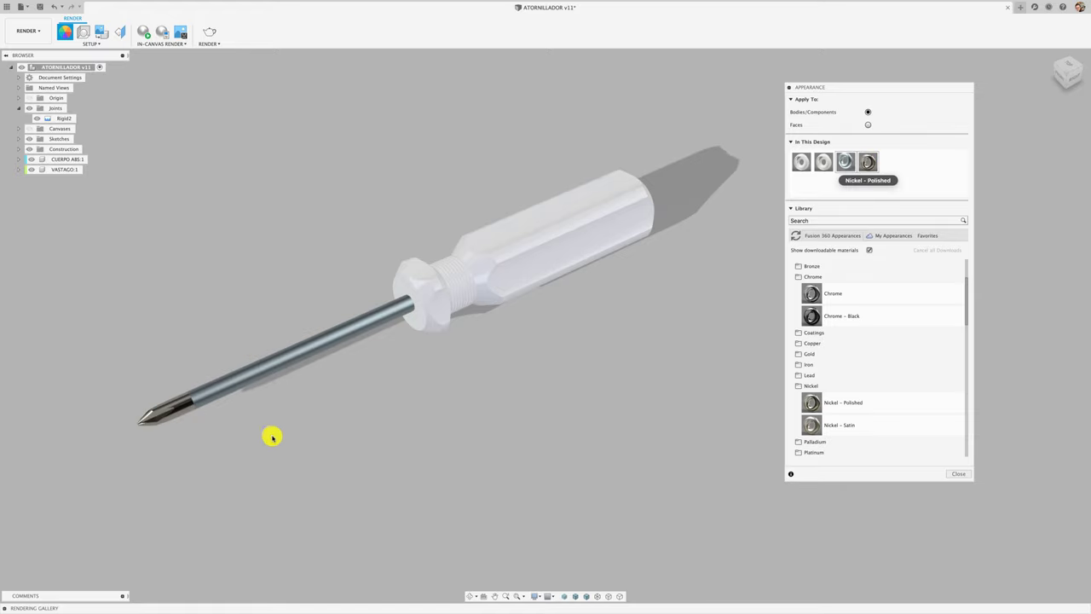
left_click_drag(868, 162, 333, 342)
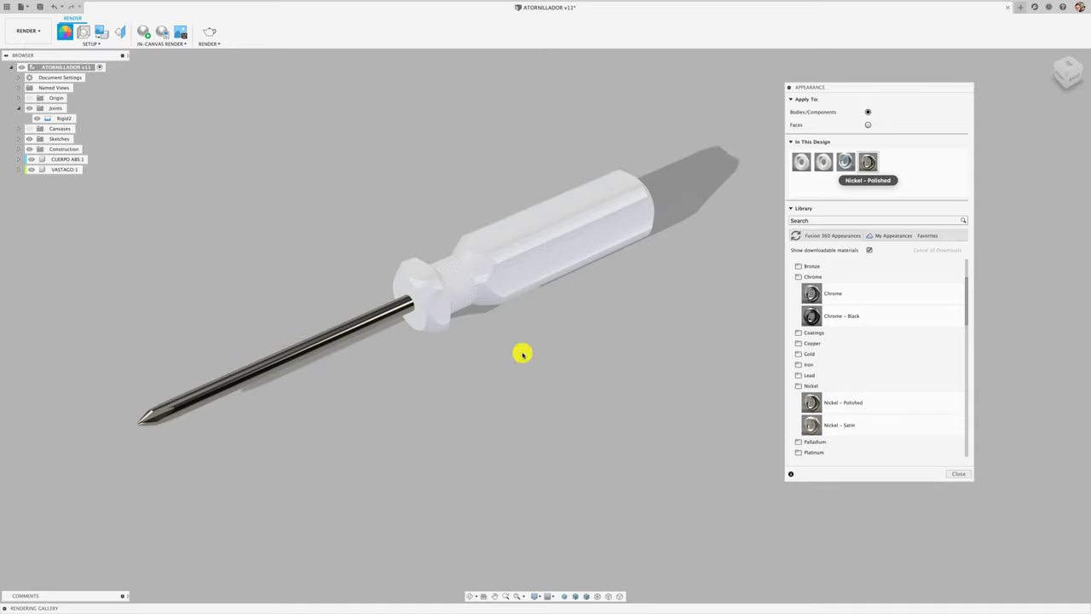
Put Chrome on the tip and darken its colour to RGB 90 99 103
mouse_move(845, 162)
left_mouse_down()
mouse_move(775, 239)
mouse_move(151, 413)
left_mouse_up()
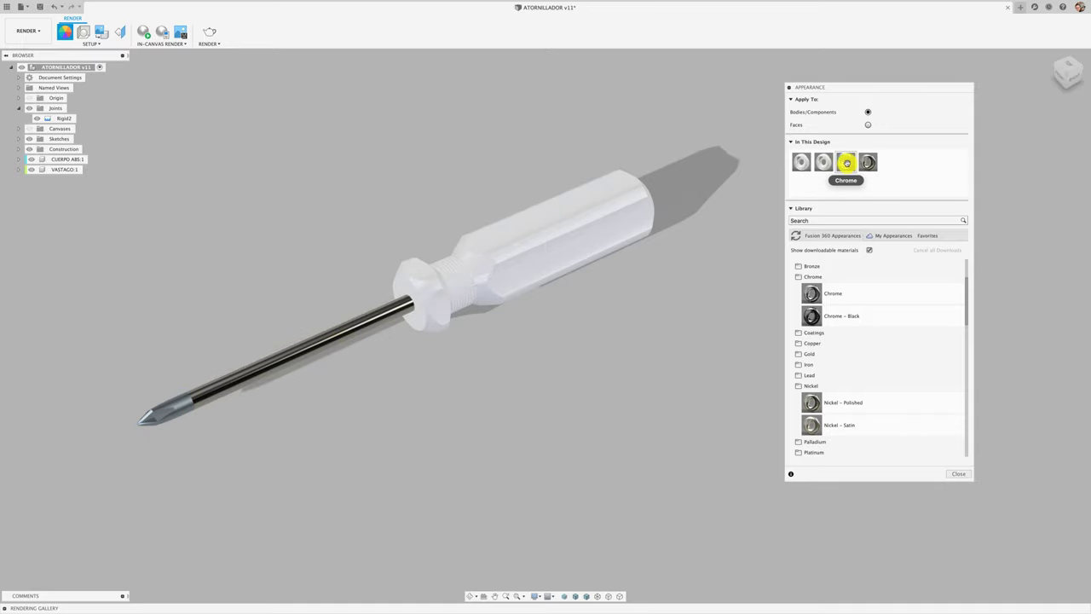
double_click(845, 162)
left_click_drag(768, 146, 778, 173)
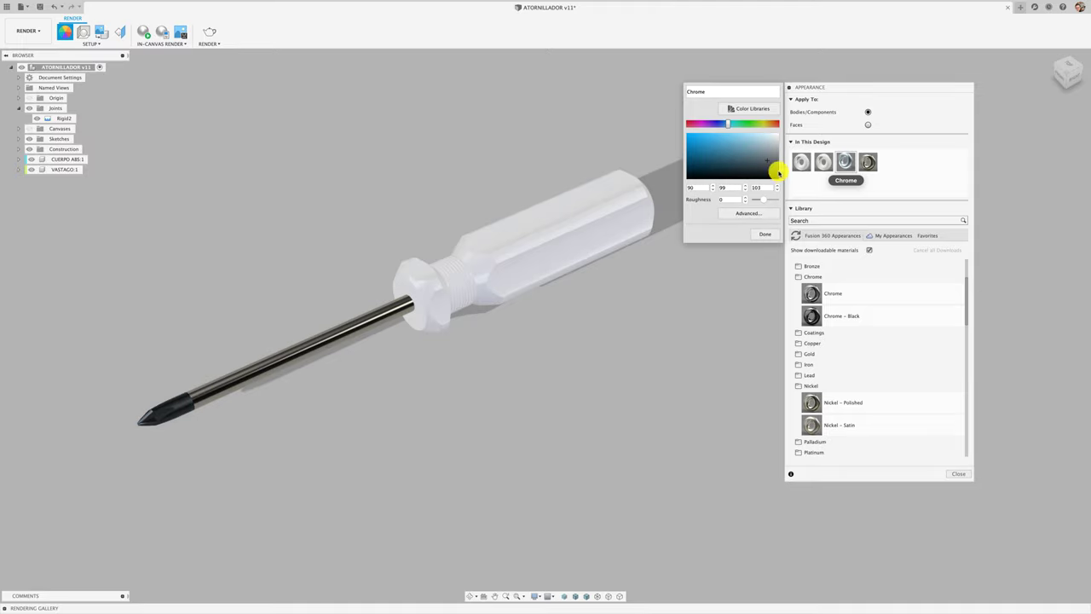
left_click(776, 235)
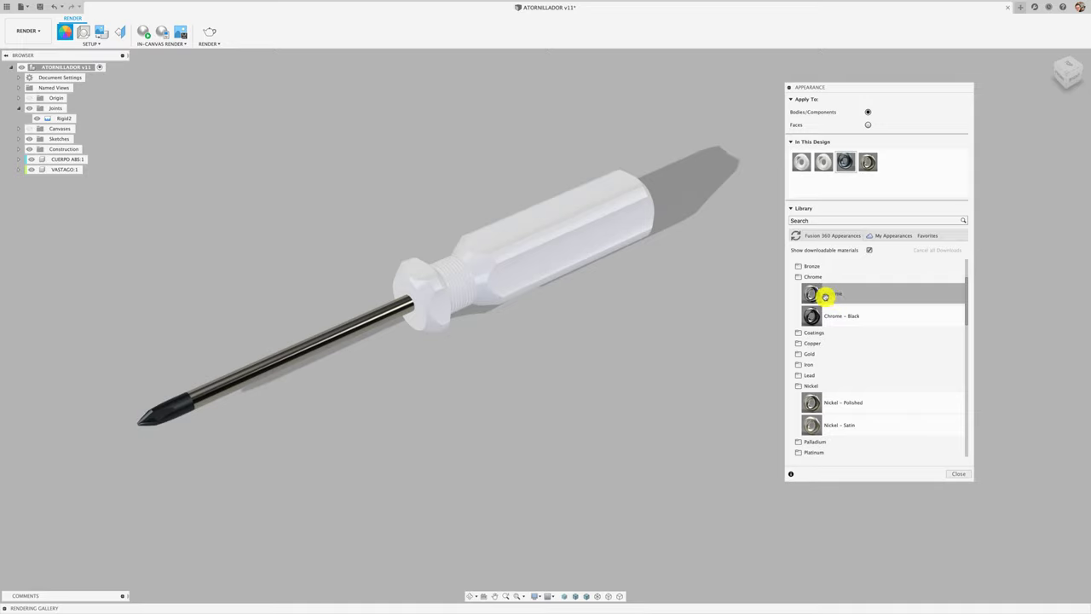
Collapse the Chrome, Nickel and Steel folders and expand Plastic > Translucent
left_click(800, 278)
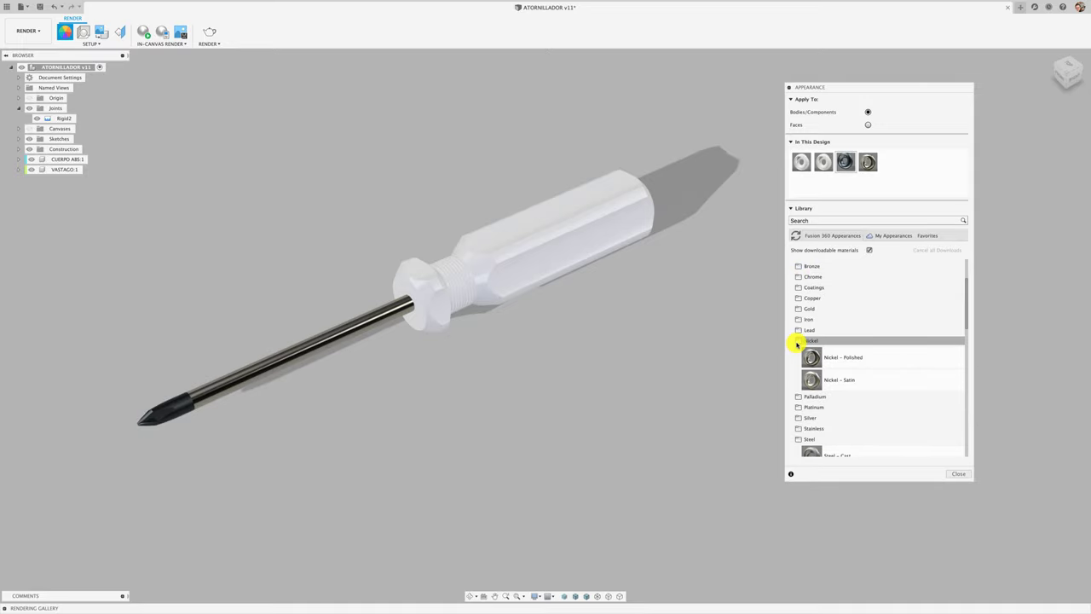
left_click(796, 343)
scroll(807, 301, "down", 3)
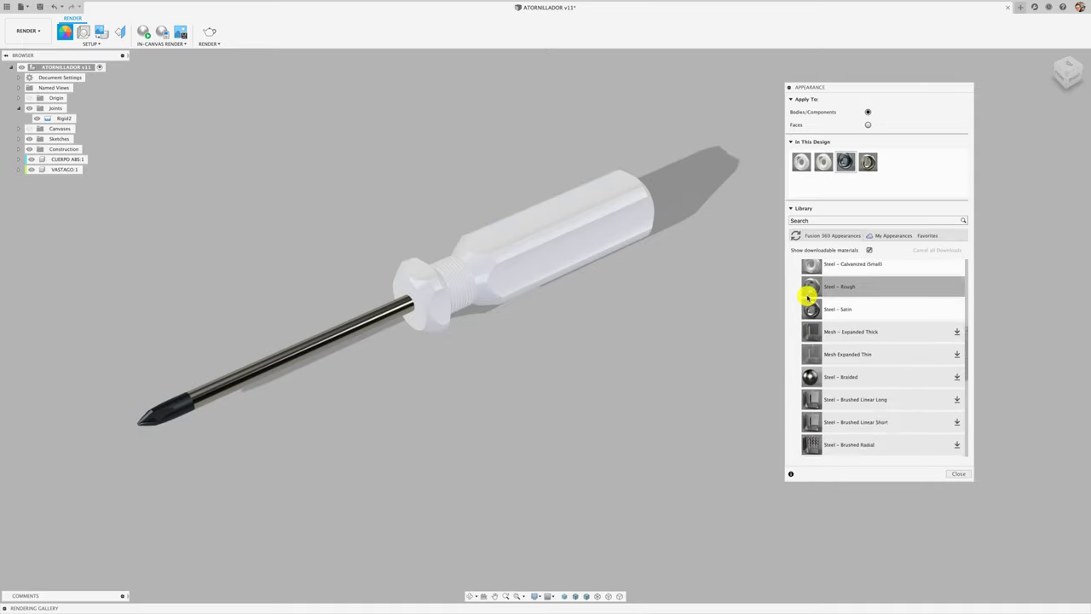
left_click(796, 282)
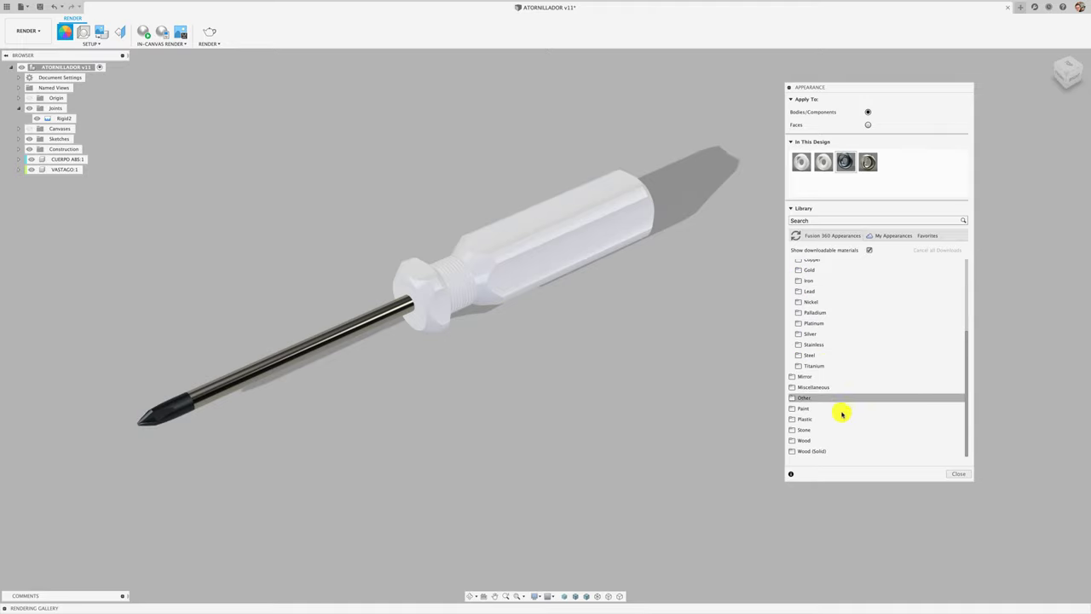
scroll(856, 412, "down", 2)
scroll(857, 409, "down", 2)
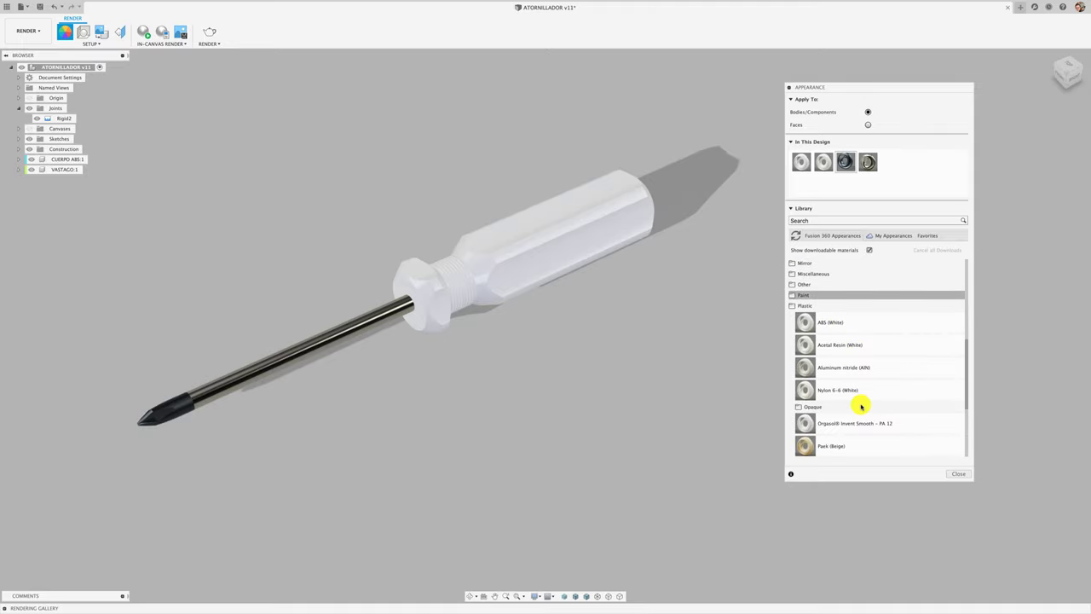
scroll(859, 408, "down", 1)
scroll(861, 407, "down", 1)
scroll(860, 407, "down", 2)
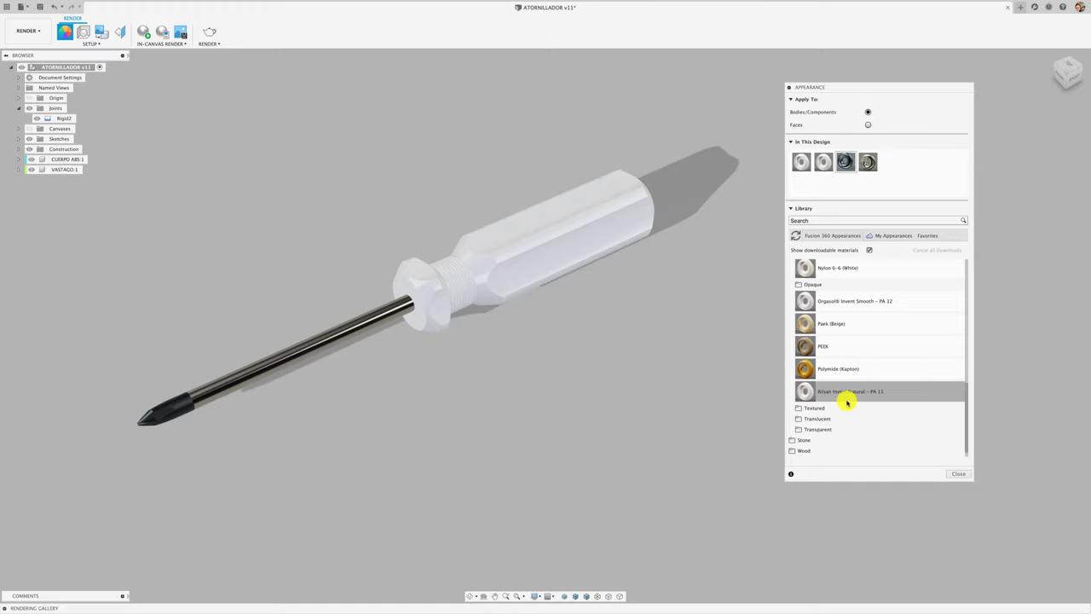
left_click(814, 410)
scroll(818, 410, "down", 1)
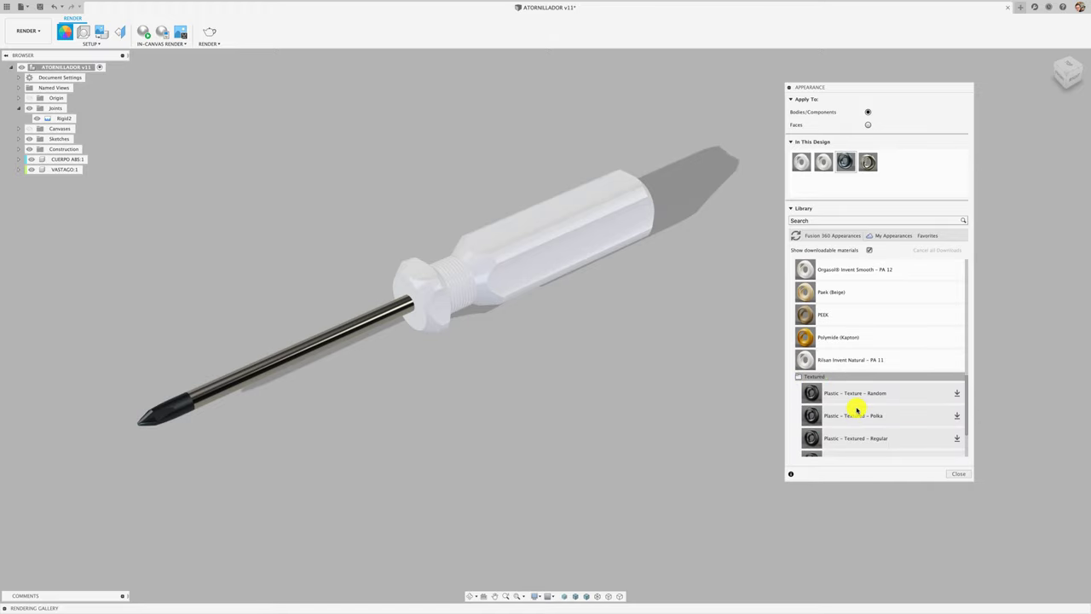
scroll(852, 410, "down", 1)
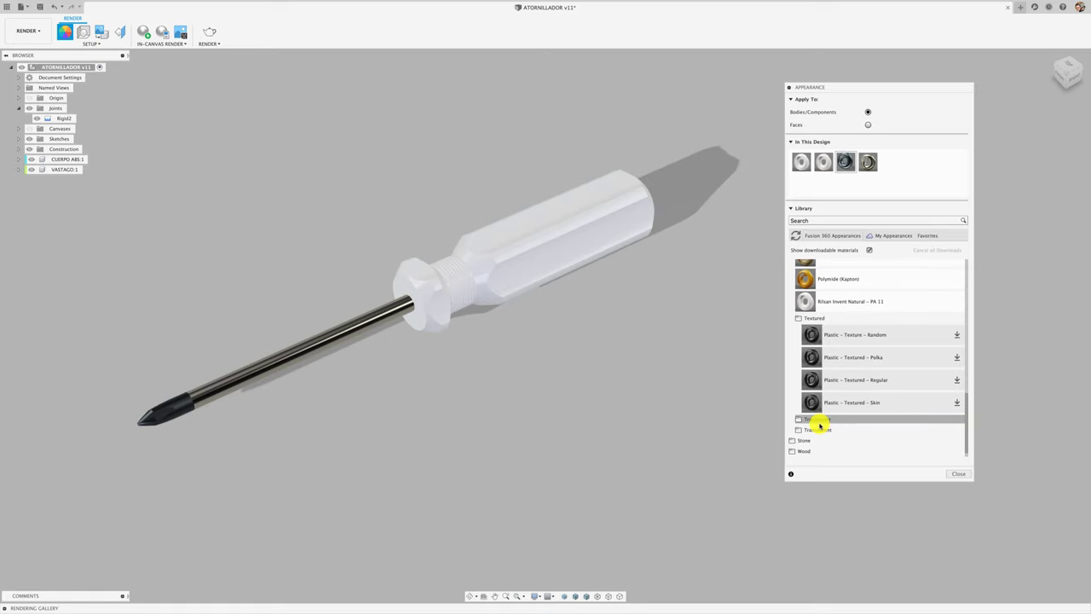
left_click(821, 419)
scroll(843, 418, "down", 4)
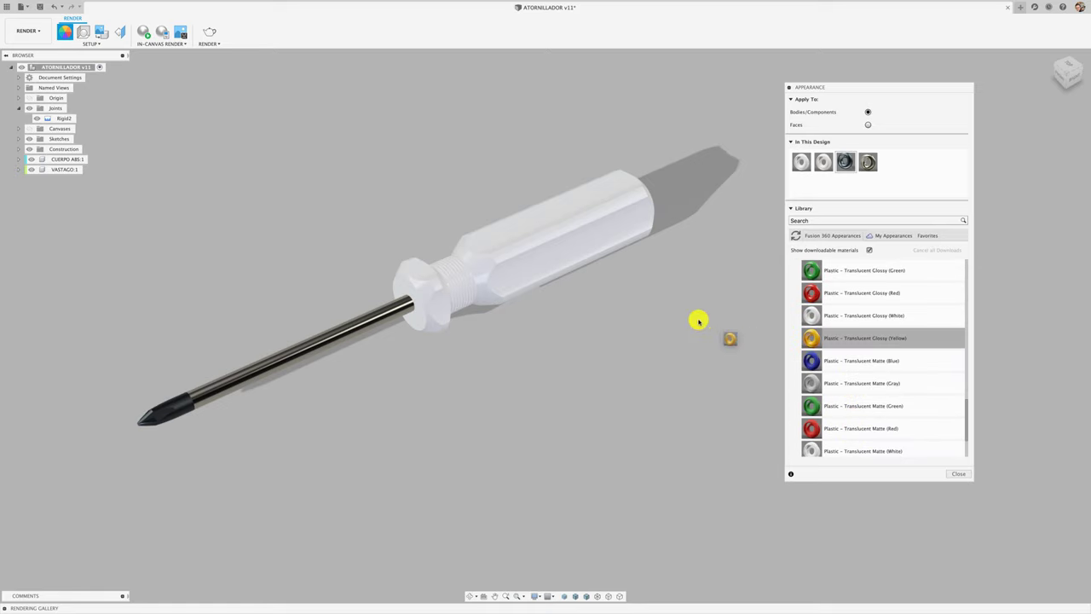
Apply Translucent Glossy (Yellow) to the handle with a darker colour and lower reflectance
left_click_drag(810, 338, 601, 255)
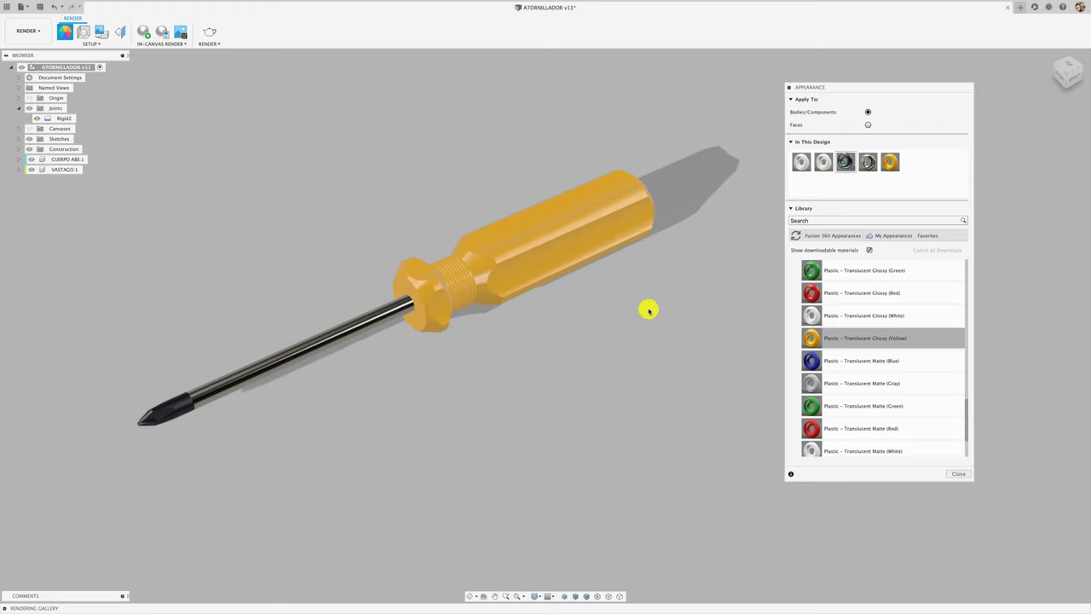
double_click(890, 162)
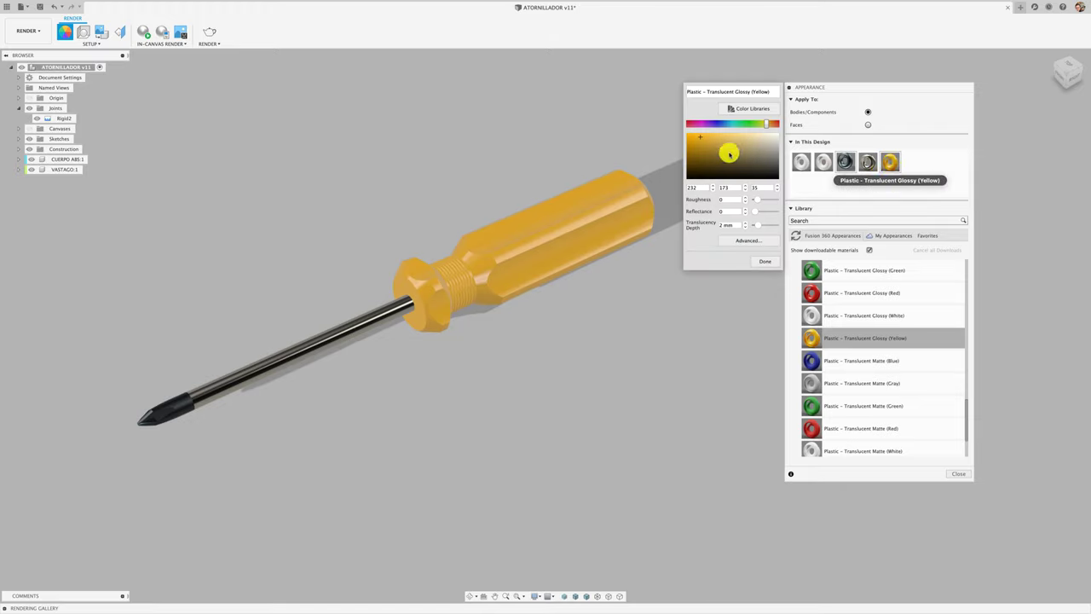
left_click_drag(730, 154, 700, 143)
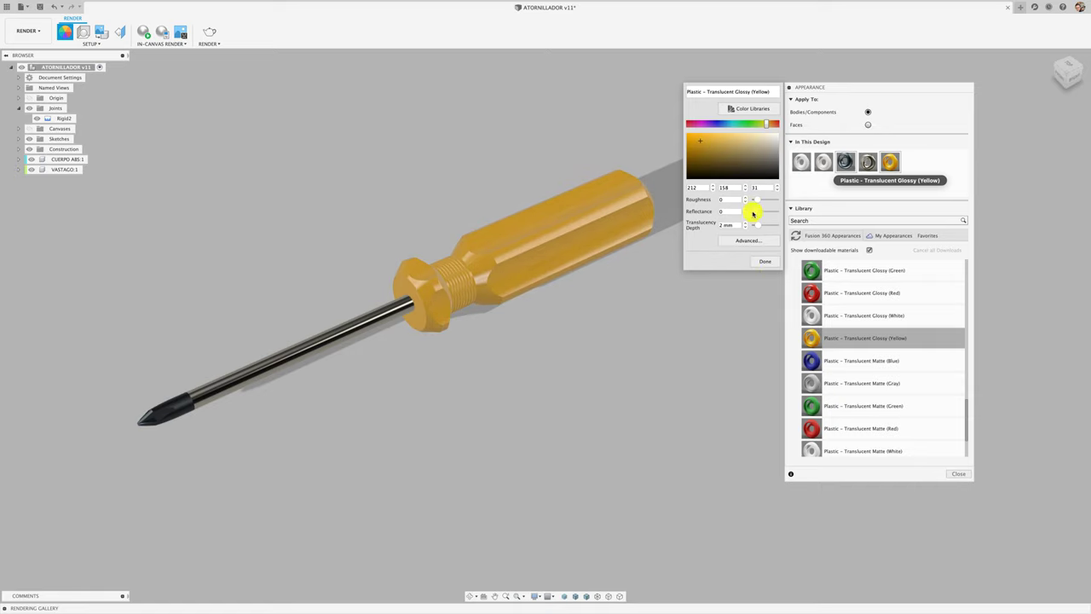
left_click_drag(754, 212, 771, 212)
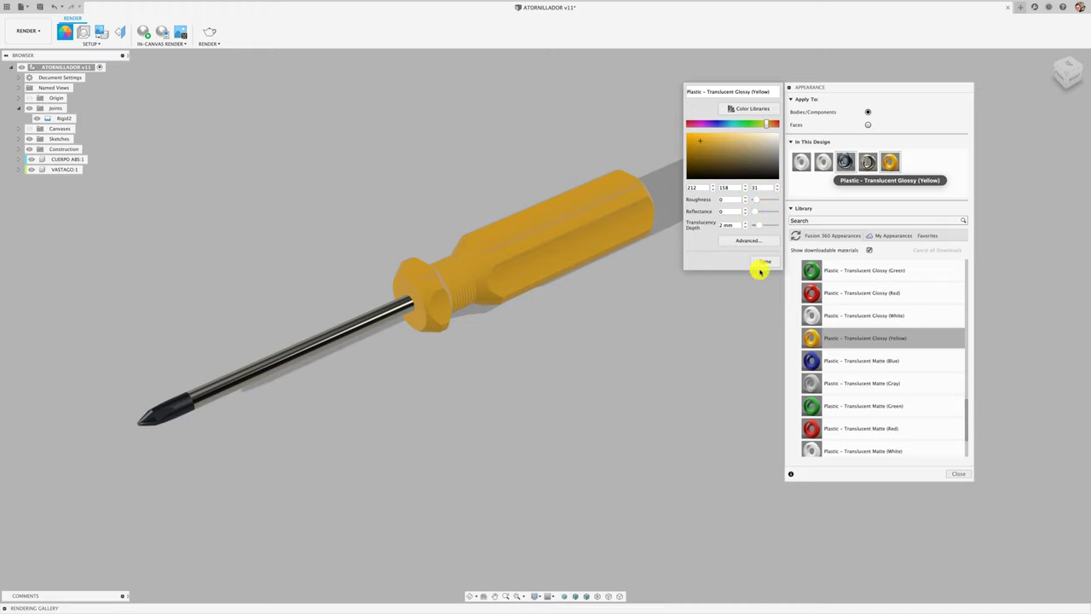
left_click(764, 262)
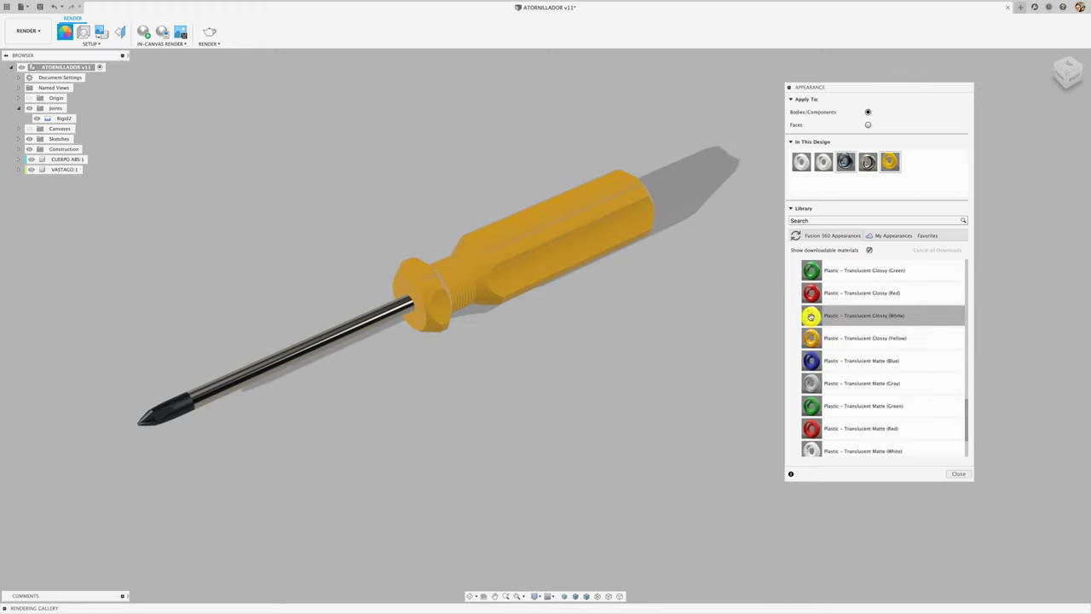
Switch the handle to Plastic - Translucent Glossy (Red)
left_click_drag(811, 293, 895, 170)
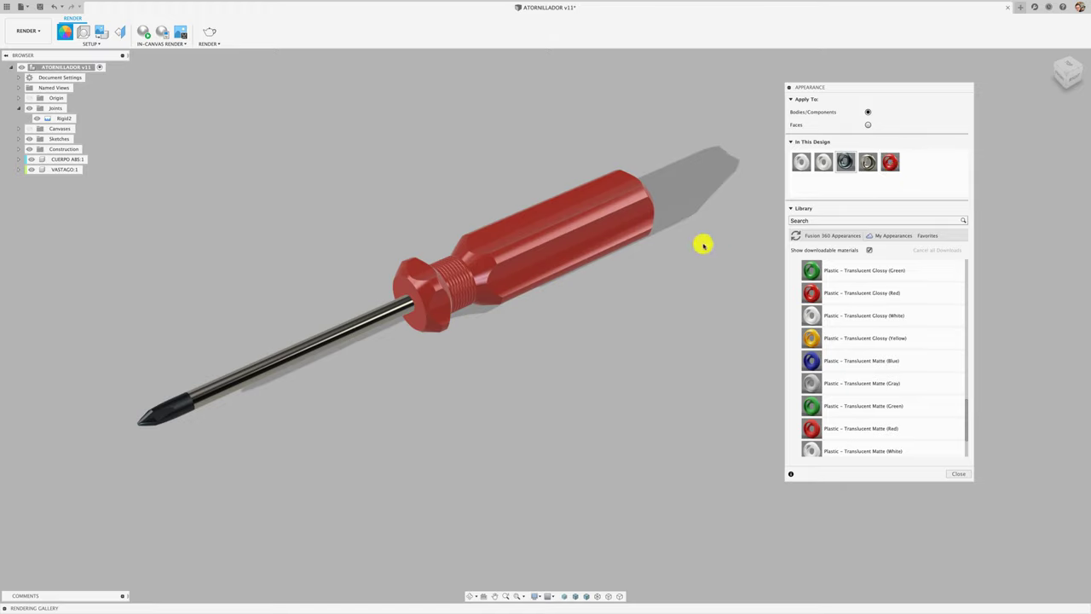
left_click_drag(811, 292, 720, 244)
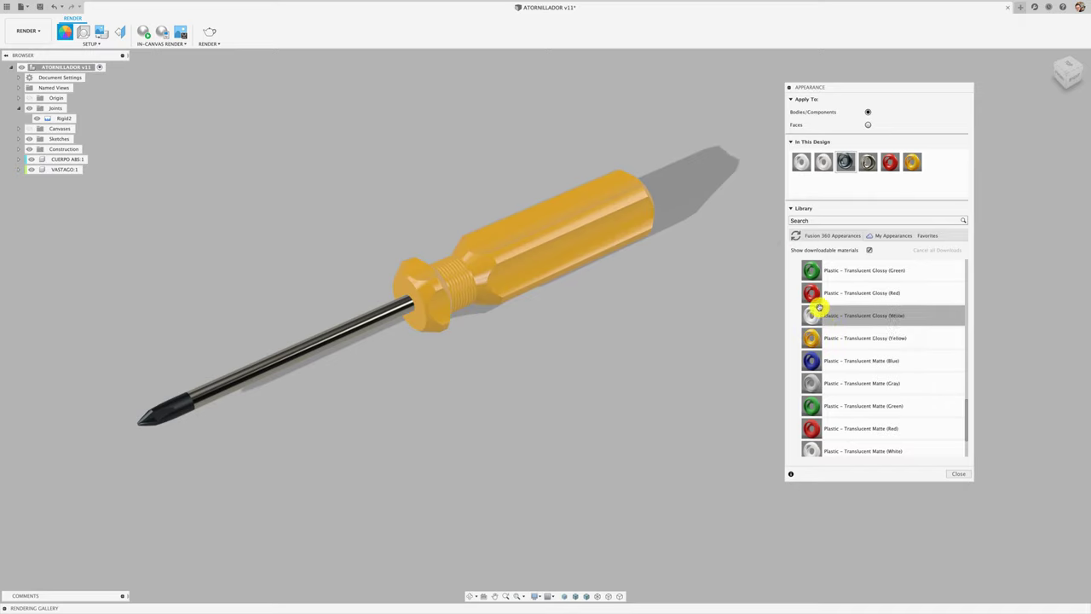
mouse_move(810, 292)
left_mouse_down()
mouse_move(878, 234)
mouse_move(633, 261)
left_mouse_up()
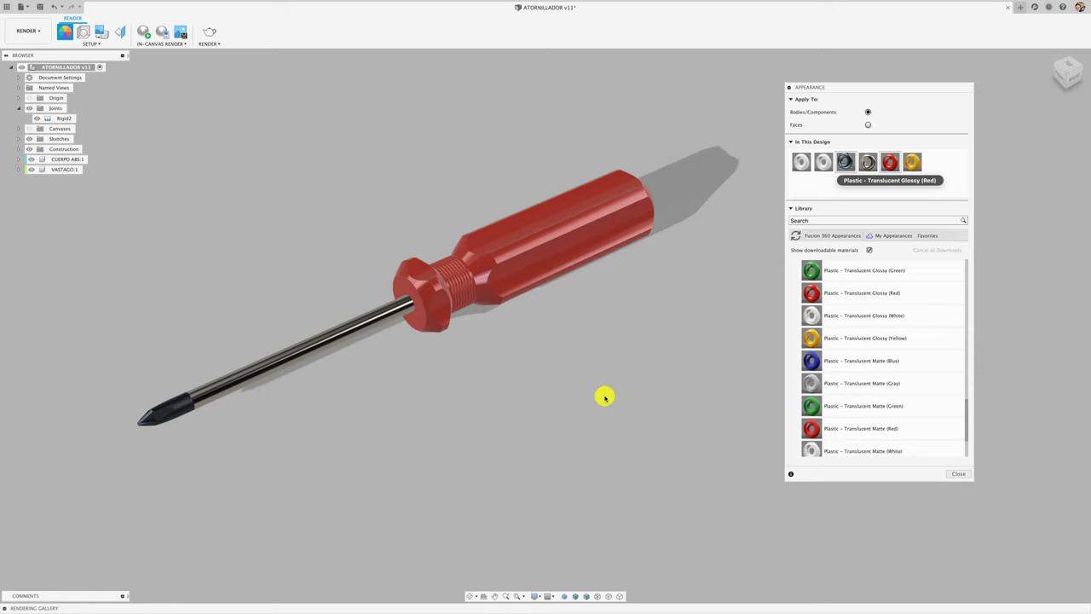
Set Apply To to Faces and paint alternating handle faces yellow, including the top and end faces
left_click(867, 124)
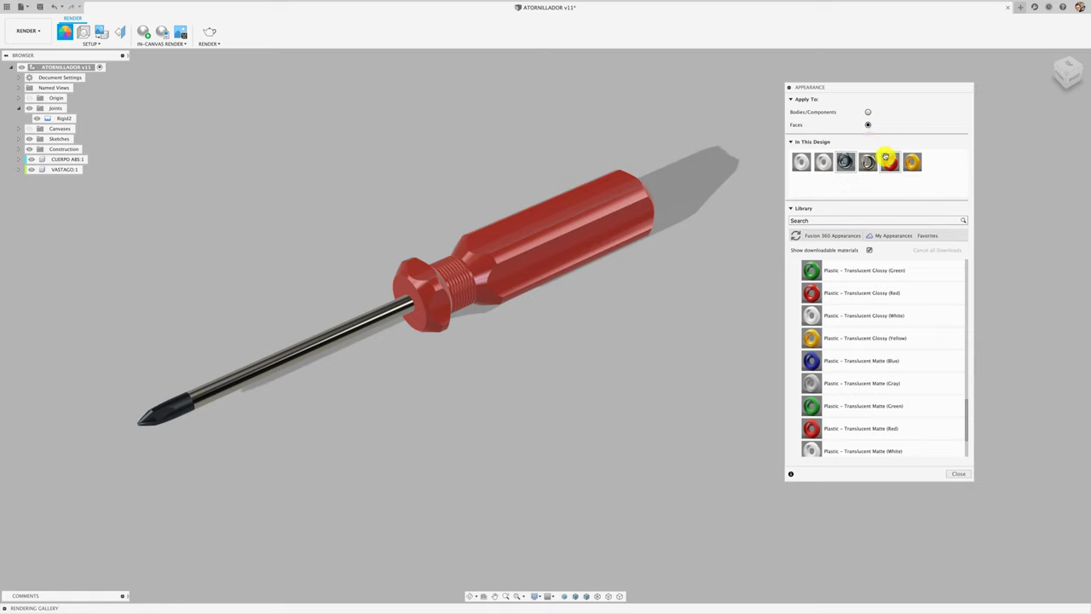
left_click_drag(912, 162, 629, 230)
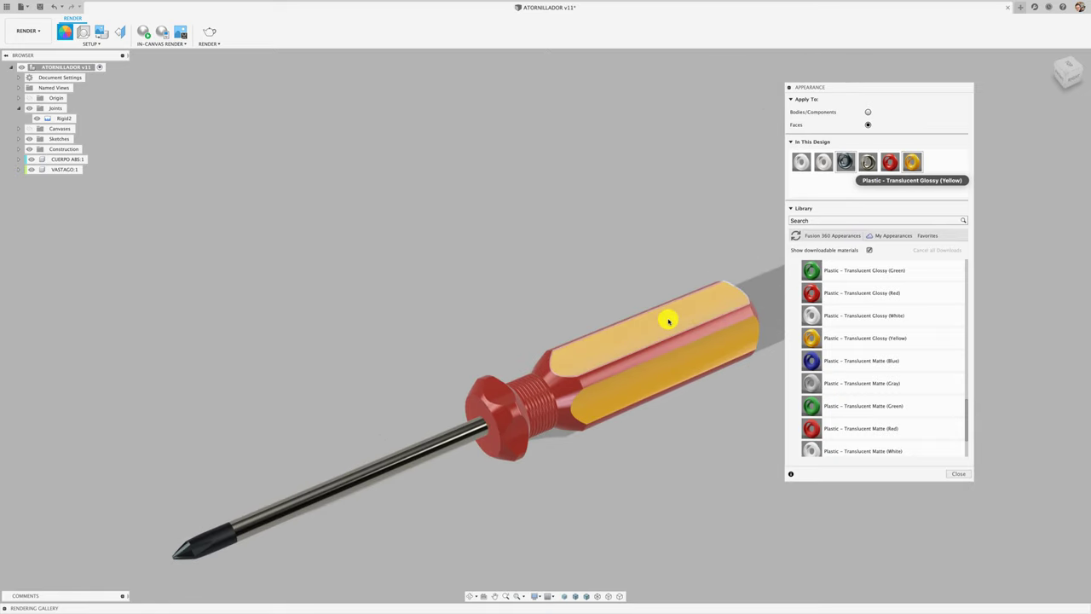
left_click_drag(912, 162, 640, 372)
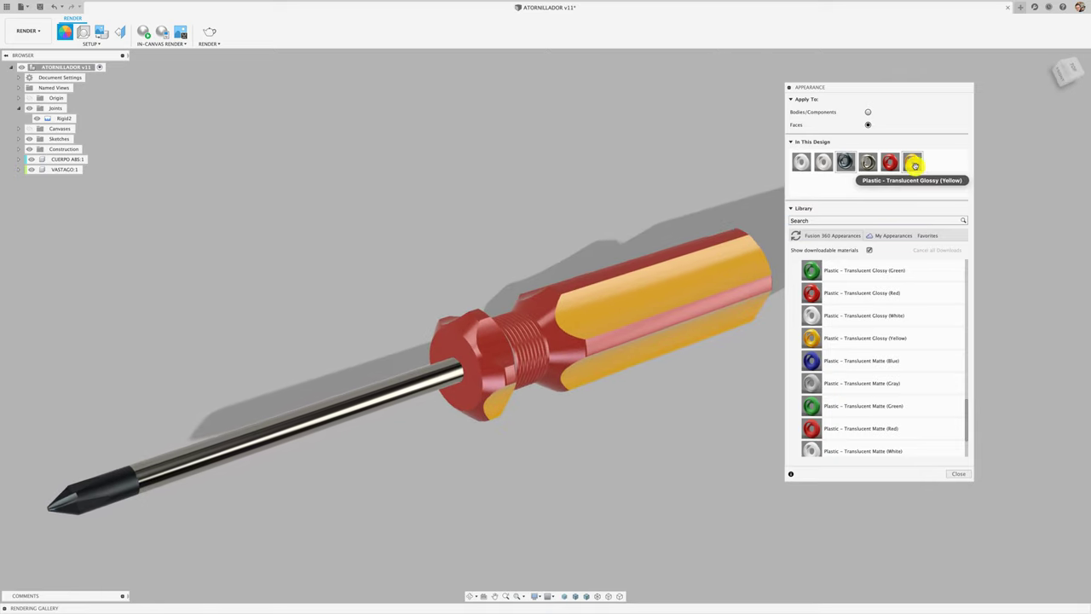
mouse_move(494, 342)
left_mouse_down()
mouse_move(912, 164)
mouse_move(394, 321)
mouse_move(838, 162)
left_mouse_up()
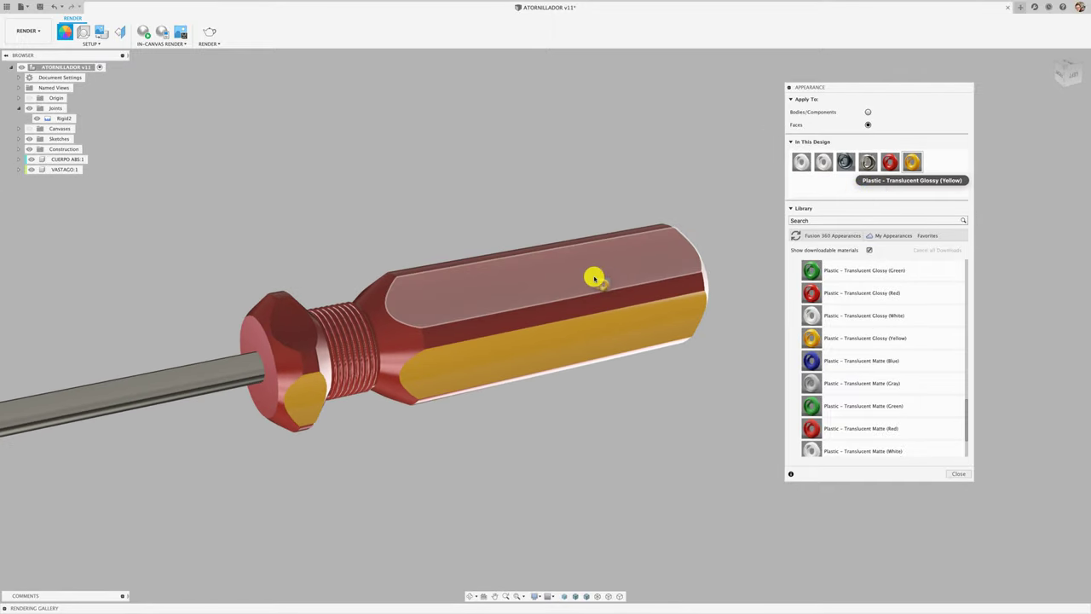
left_click_drag(837, 162, 591, 278)
left_click_drag(918, 172, 337, 339)
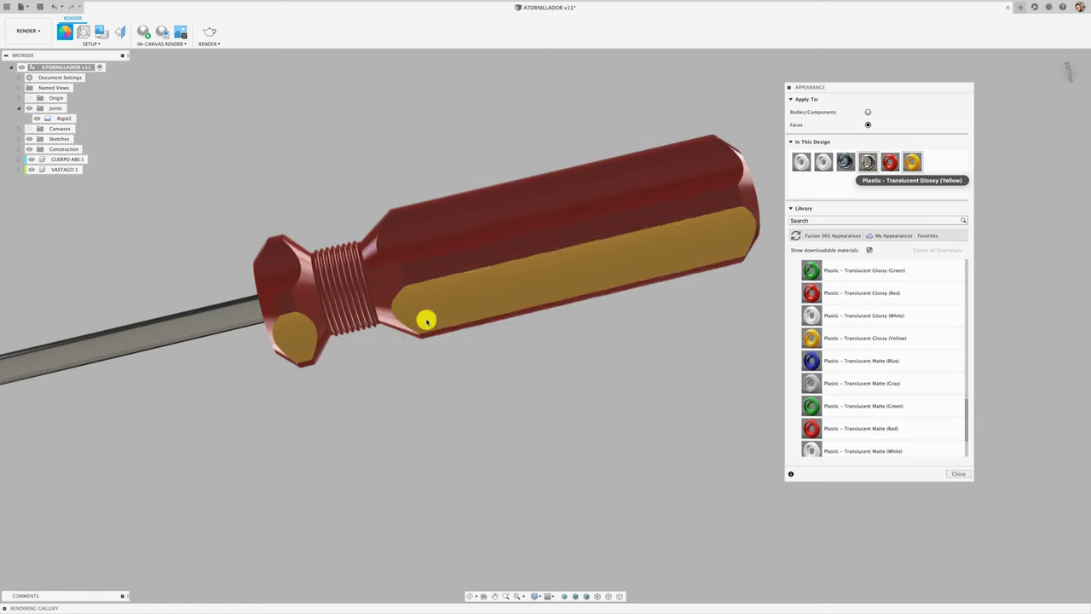
left_click_drag(910, 163, 672, 213)
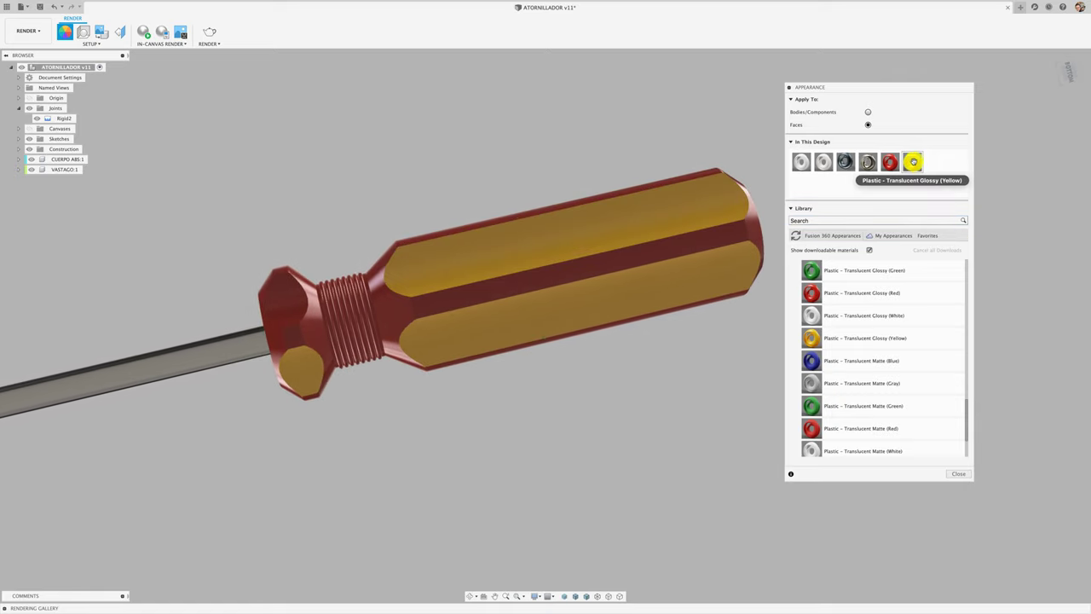
left_click_drag(247, 288, 285, 256)
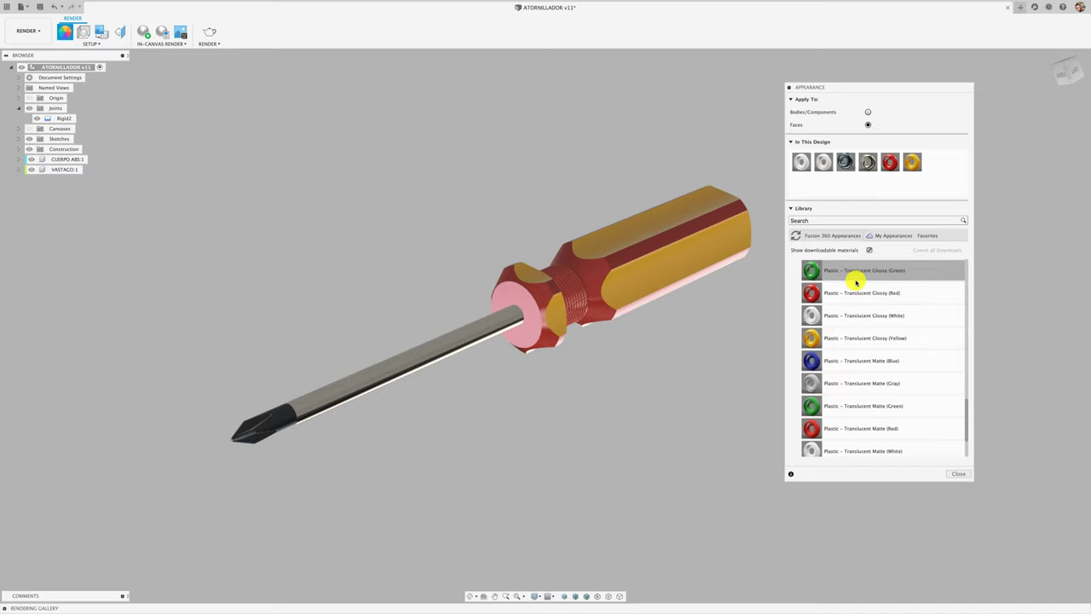
Deepen the yellow handle appearance to RGB 217/162/34 with a 10 mm translucency depth
double_click(912, 163)
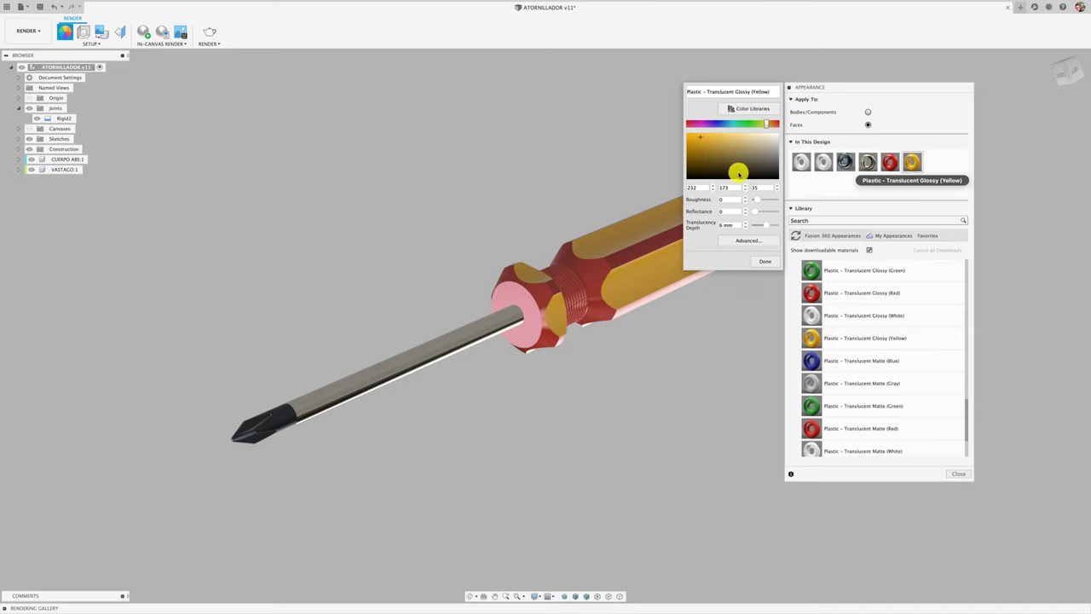
mouse_move(700, 143)
left_mouse_down()
mouse_move(713, 141)
mouse_move(702, 141)
left_mouse_up()
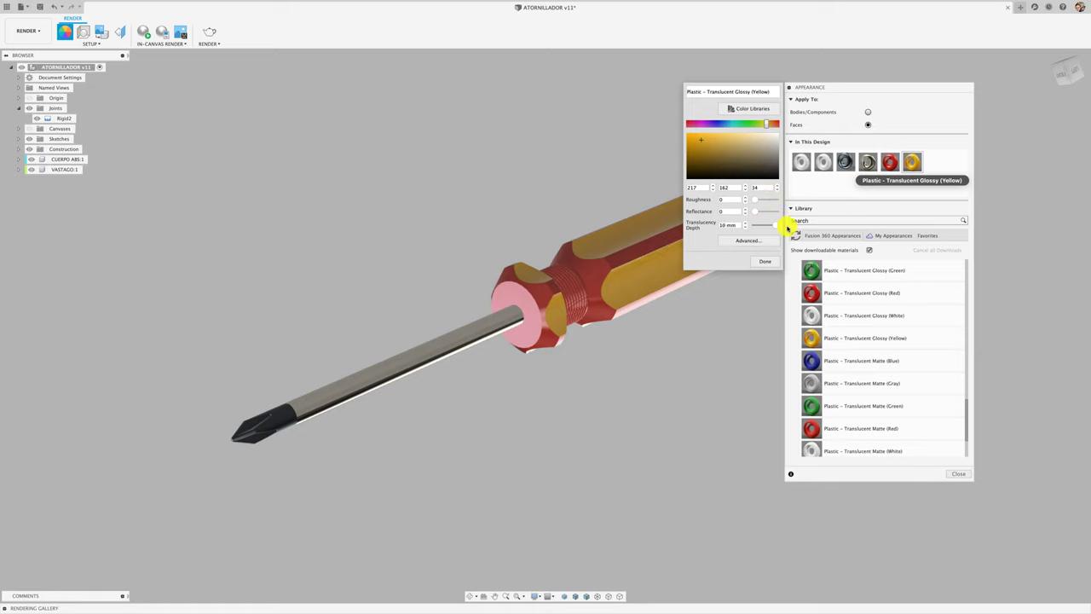
left_click_drag(791, 224, 743, 229)
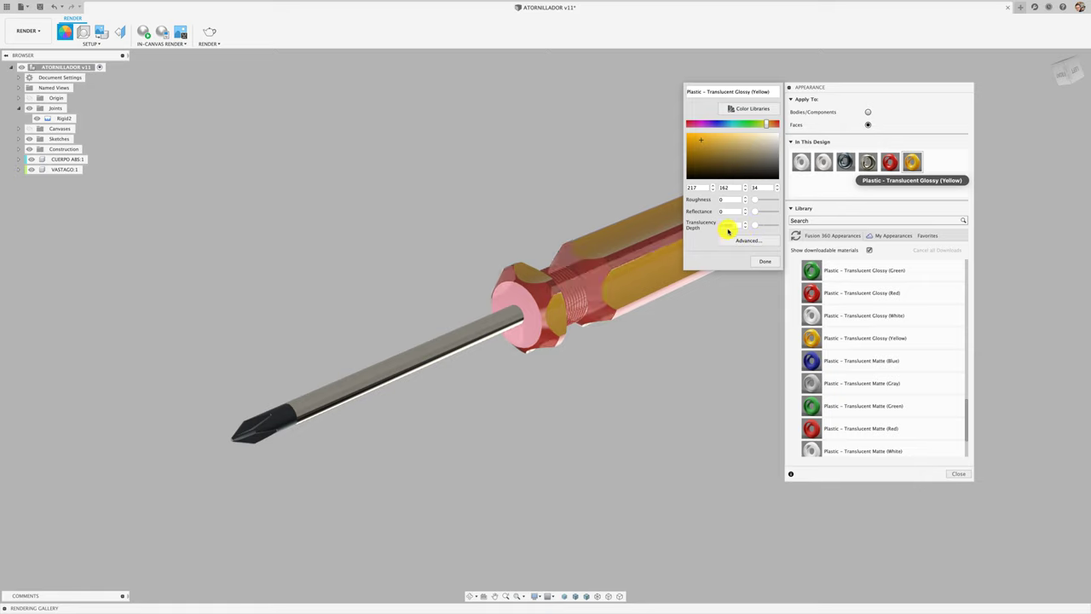
left_click_drag(754, 225, 763, 225)
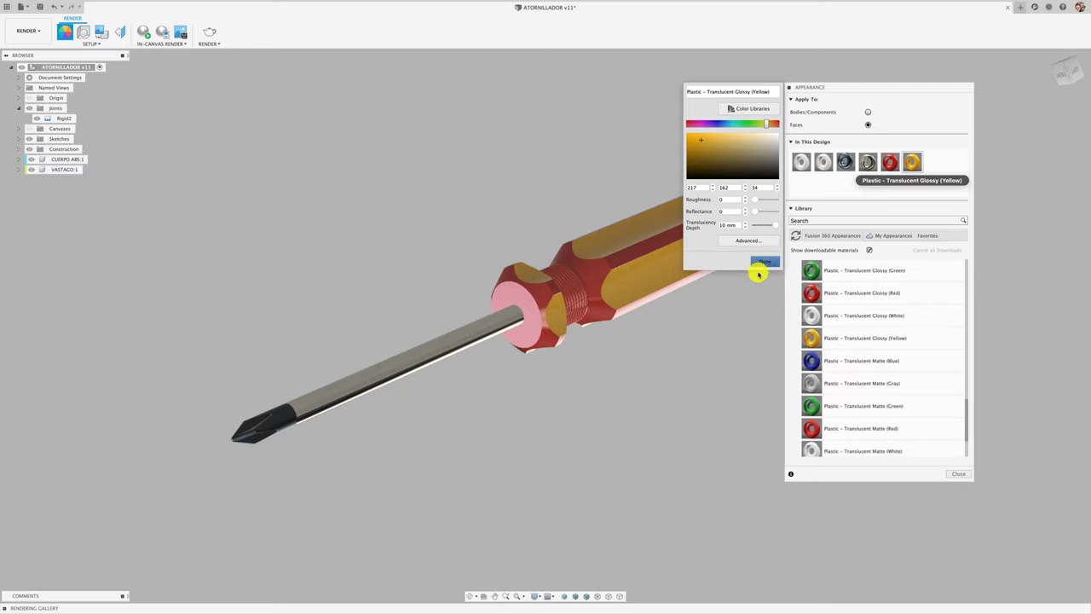
left_click(762, 261)
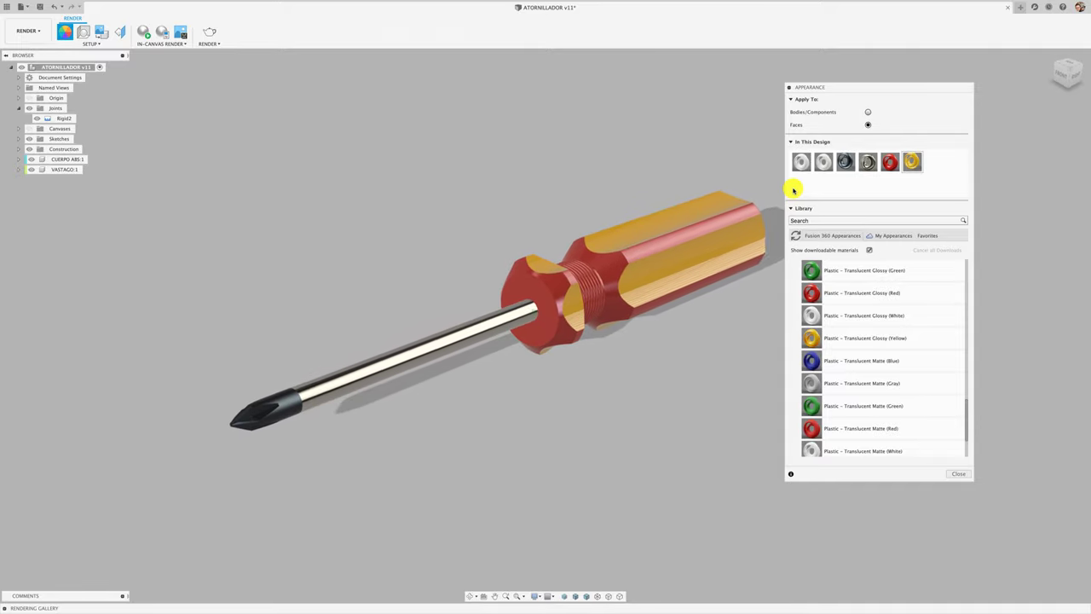
left_click(961, 479)
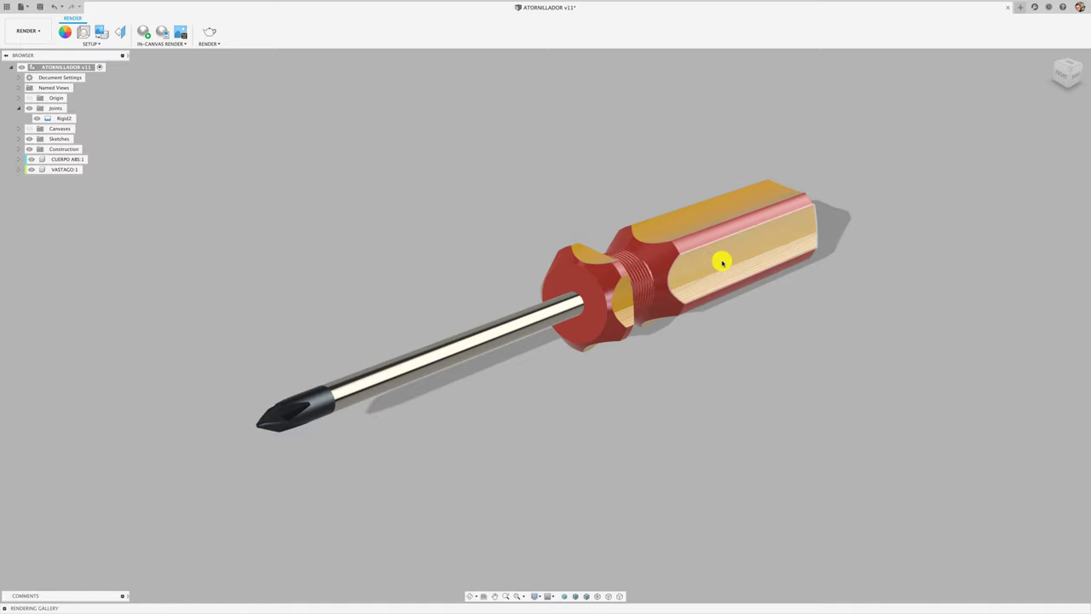
left_click(64, 31)
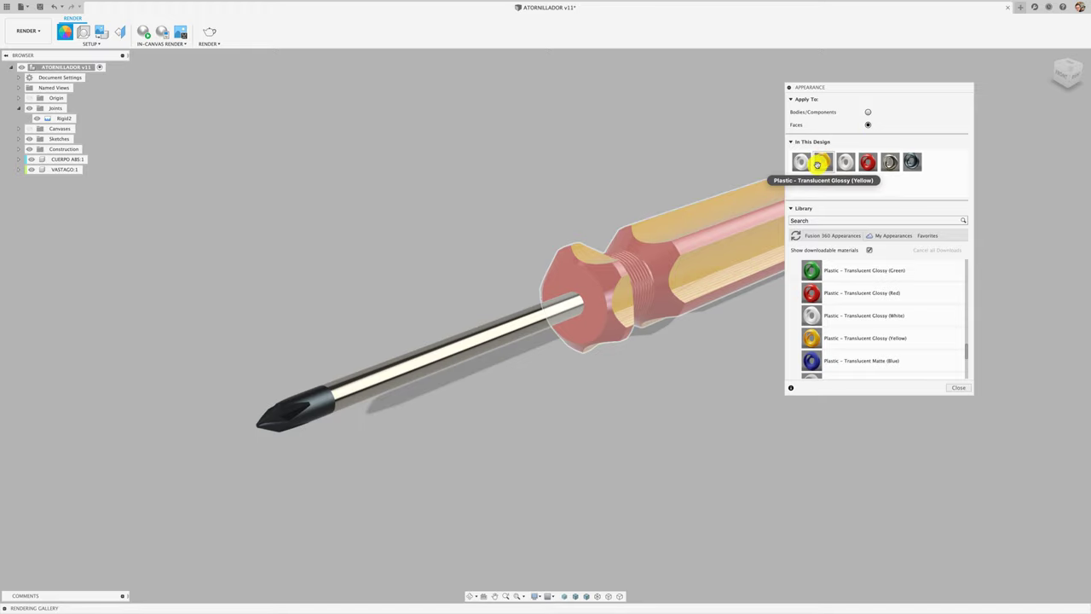
Test Plastic - Translucent Glossy (White) on the handle's top faces, then repaint those faces yellow
left_click_drag(822, 162, 773, 292)
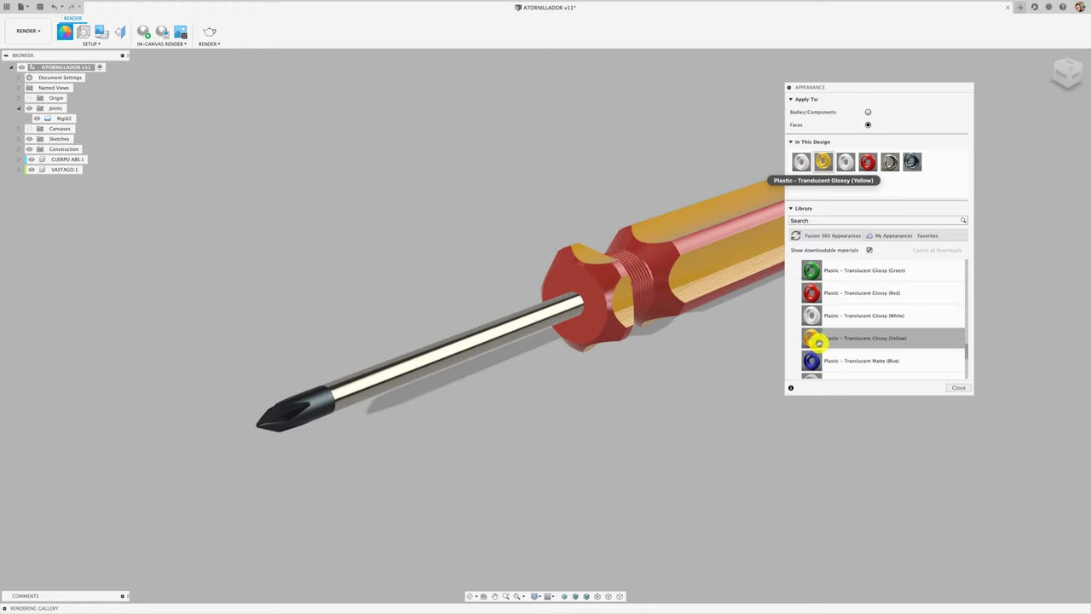
mouse_move(816, 328)
left_mouse_down()
mouse_move(764, 270)
mouse_move(730, 254)
left_mouse_up()
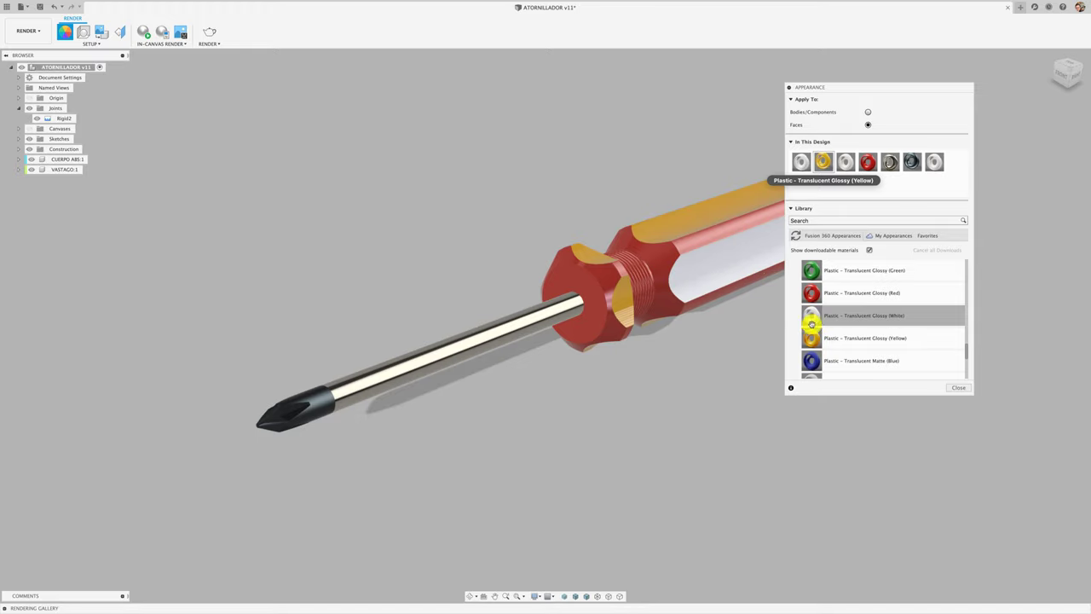
left_click_drag(802, 326, 807, 342)
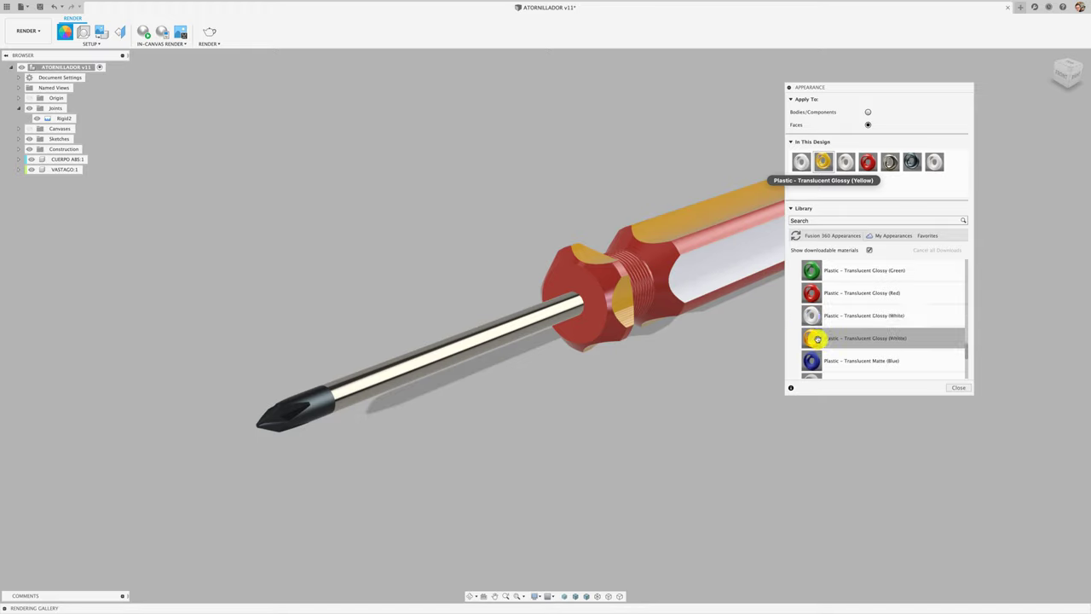
left_click_drag(777, 292, 692, 219)
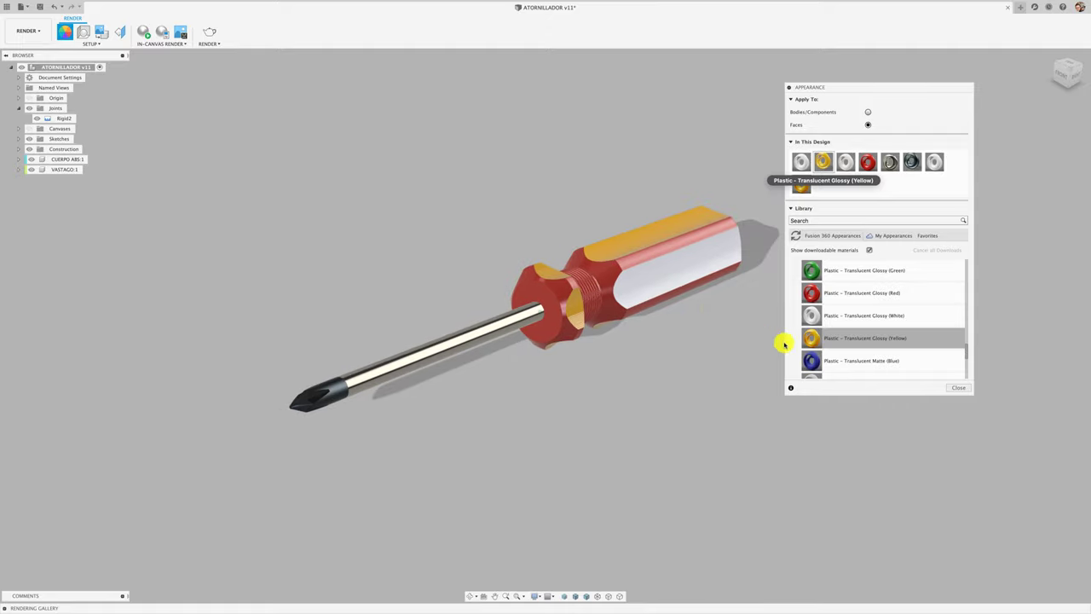
left_click_drag(810, 338, 697, 317)
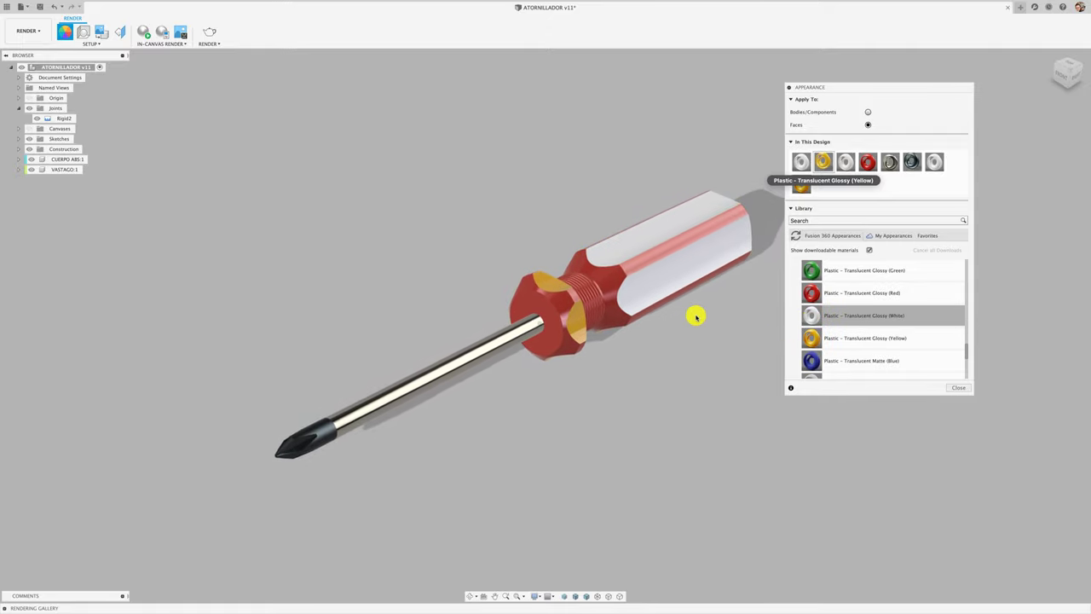
left_click_drag(822, 162, 735, 244)
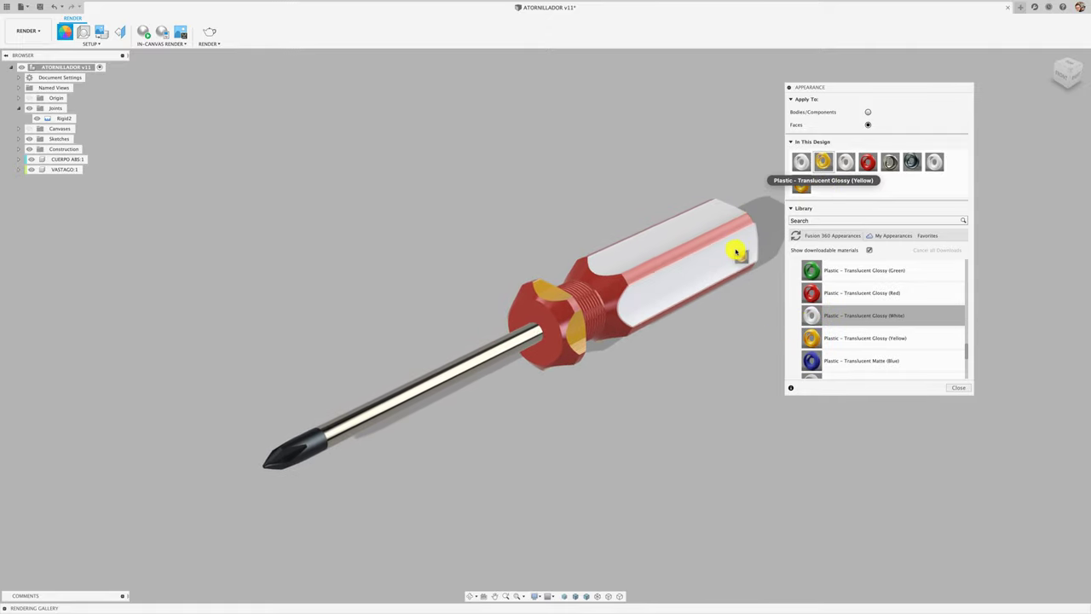
left_click_drag(816, 168, 749, 206)
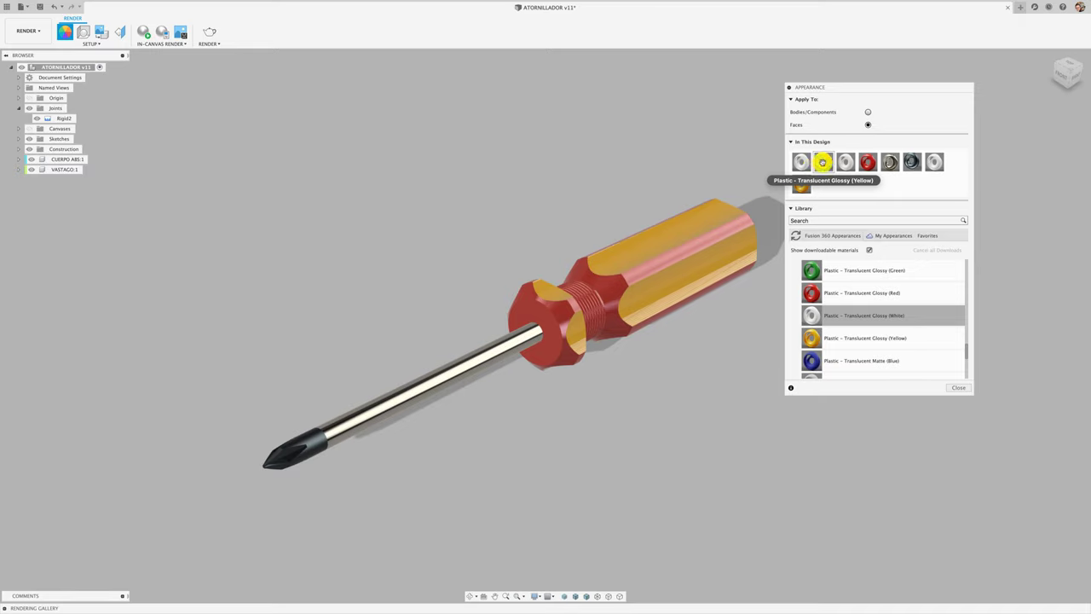
Set the yellow appearance's translucency depth to 0 mm
double_click(823, 163)
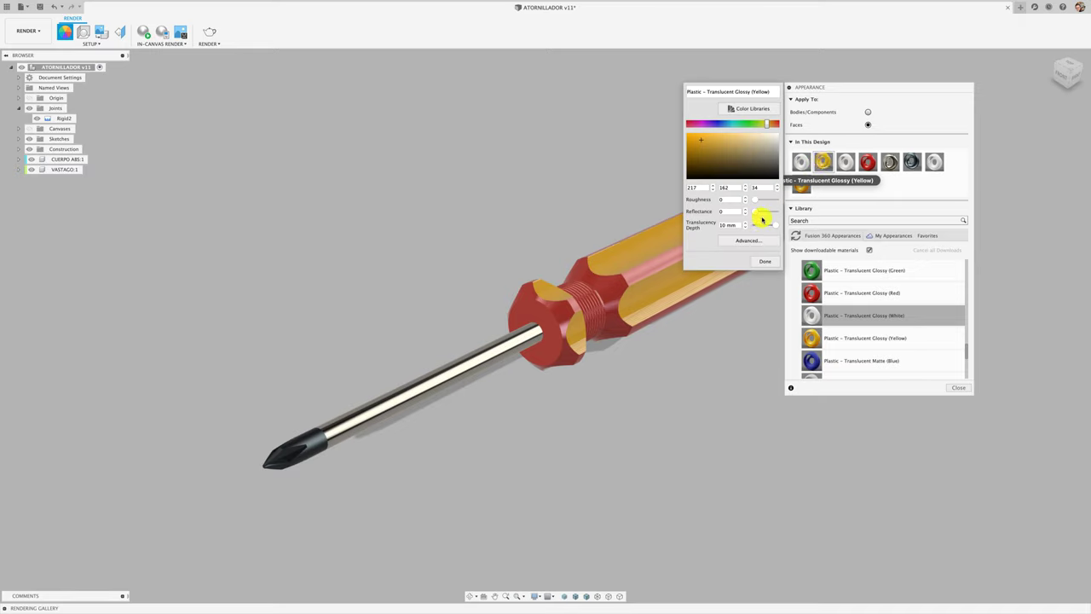
left_click_drag(758, 225, 753, 226)
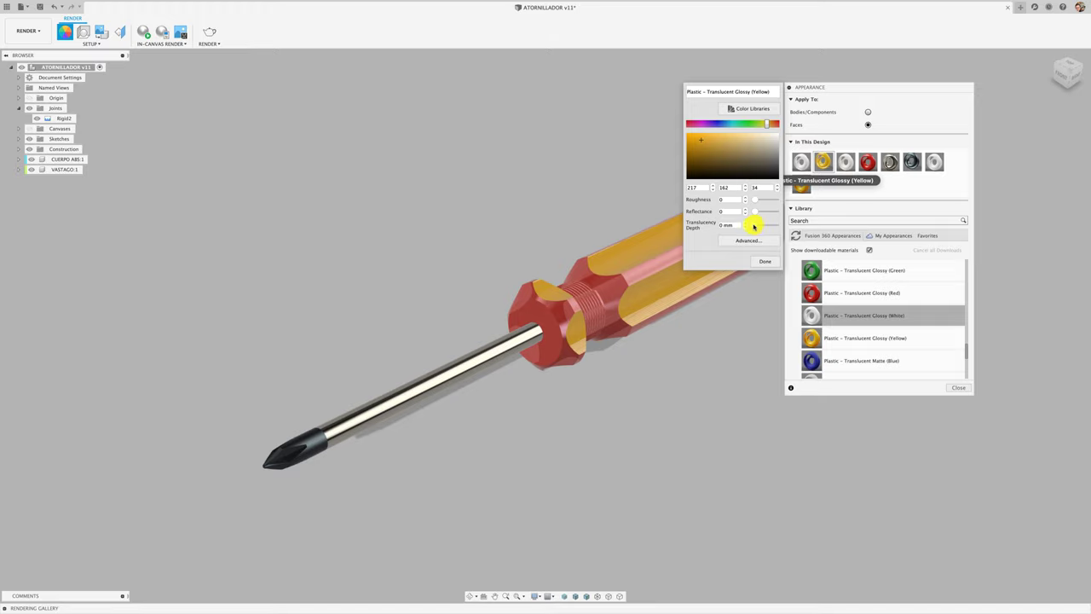
left_click(761, 264)
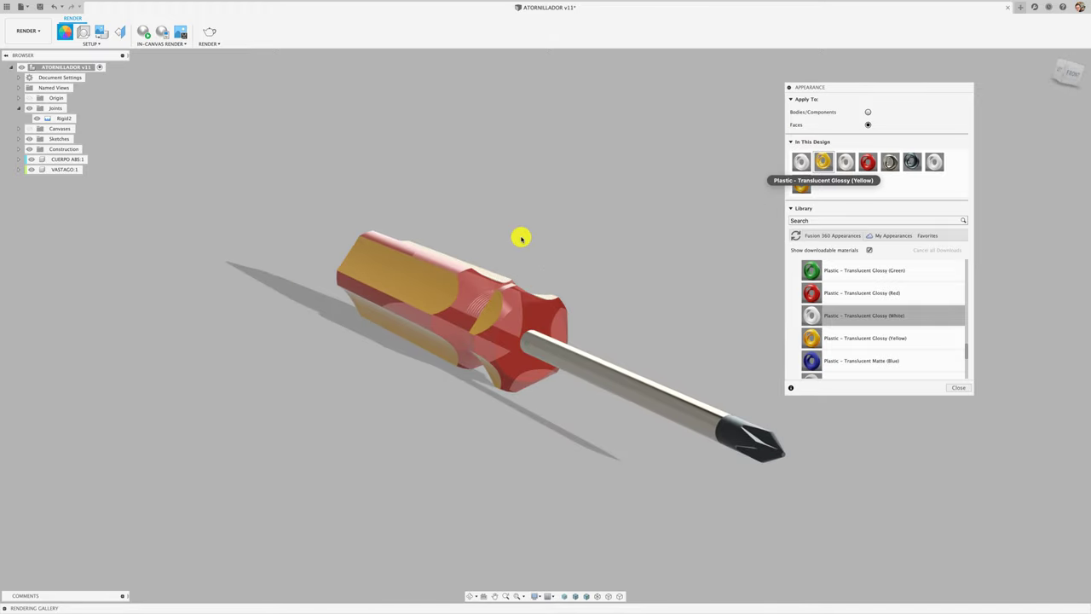
Review the red appearance's settings (RGB 195 52 18, 2 mm depth) without changing them
middle_click_drag(520, 238, 620, 265, "shift")
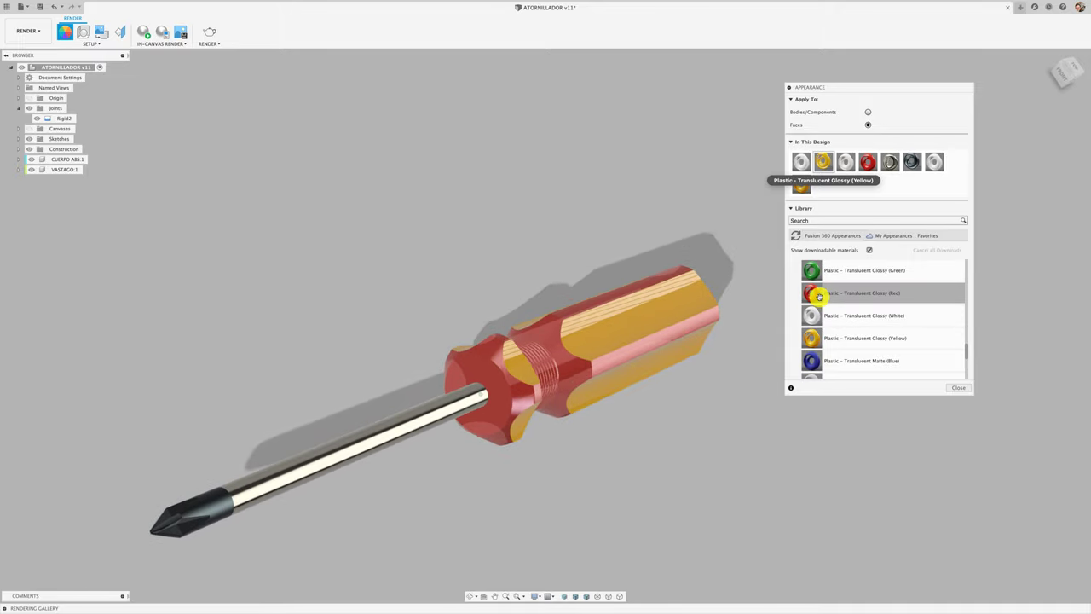
double_click(867, 163)
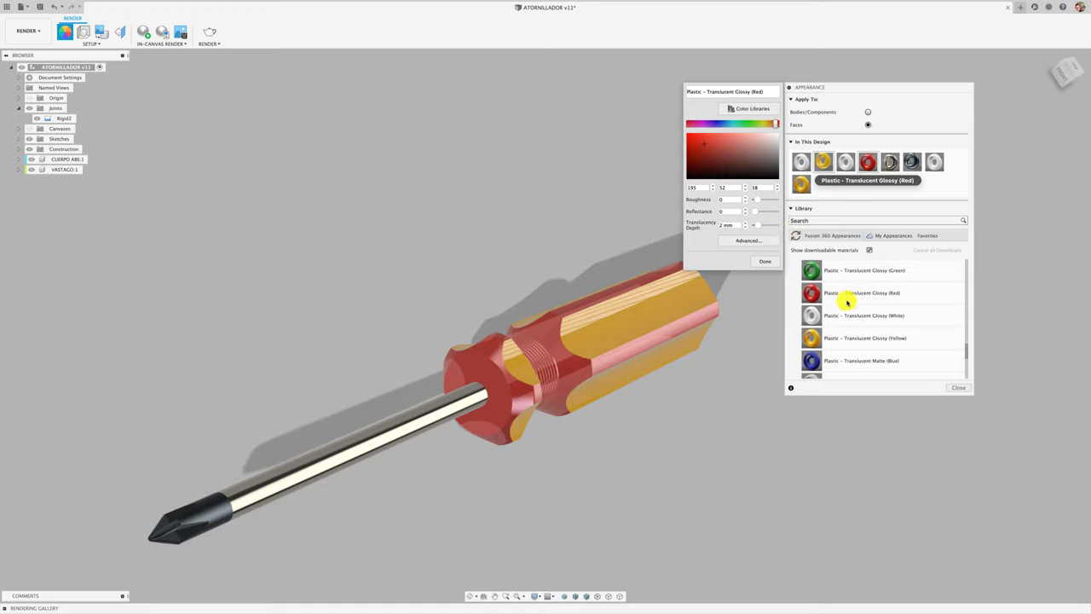
left_click(967, 347)
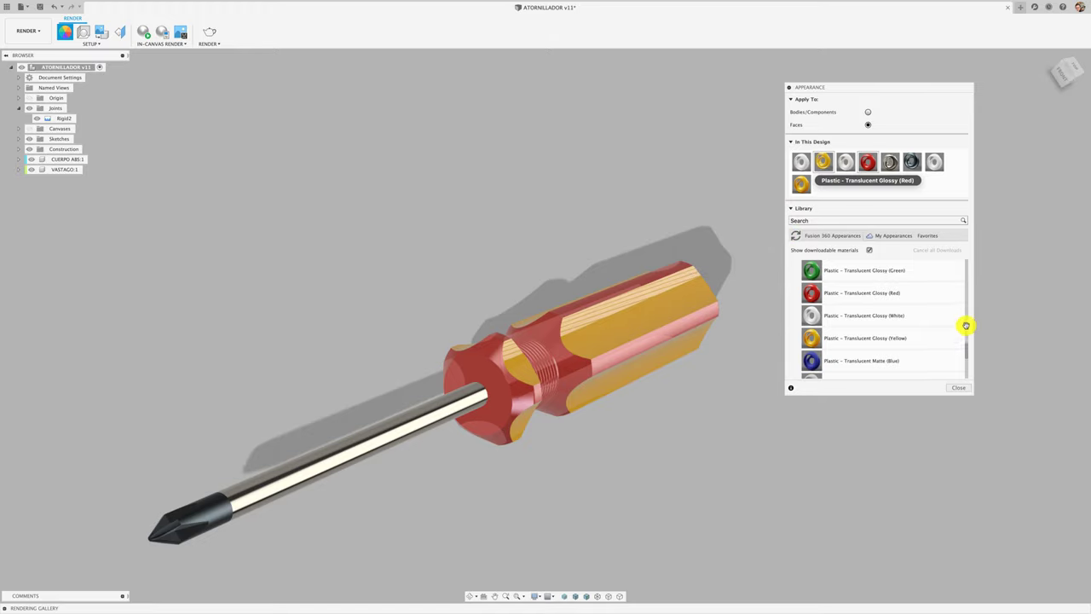
left_click_drag(968, 343, 967, 310)
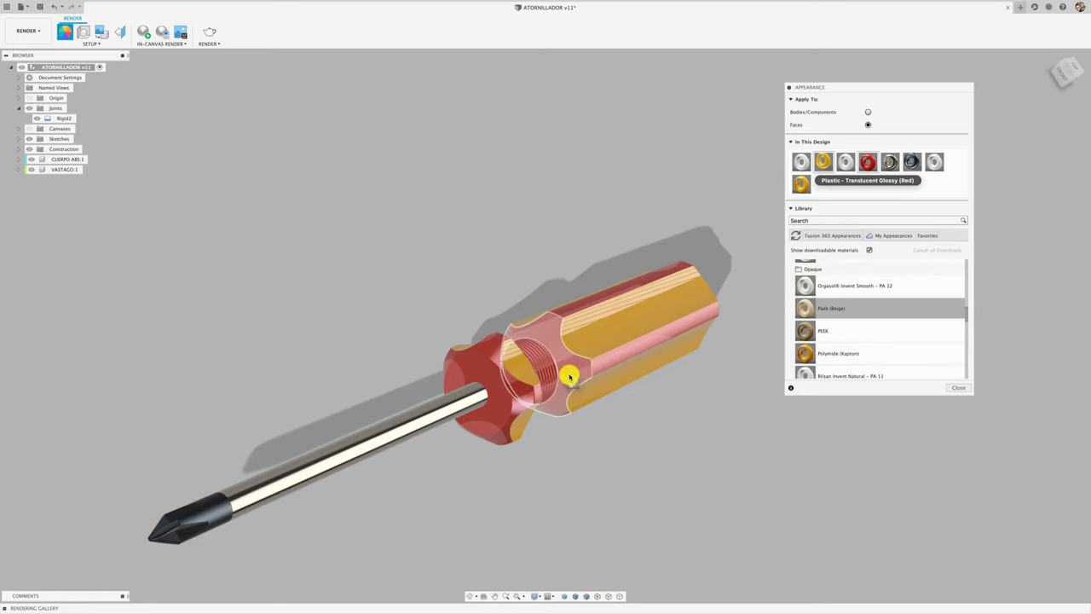
Apply Paek (Beige) to the whole handle body, removing the per-face red and yellow appearances
left_click_drag(763, 303, 816, 287)
left_click(868, 111)
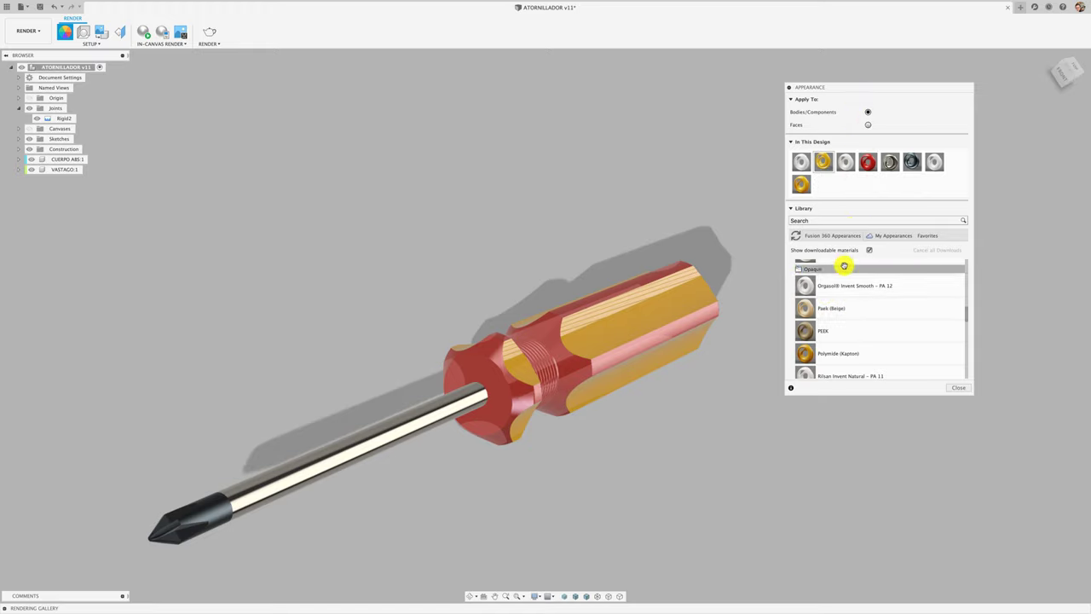
left_click_drag(703, 355, 520, 416)
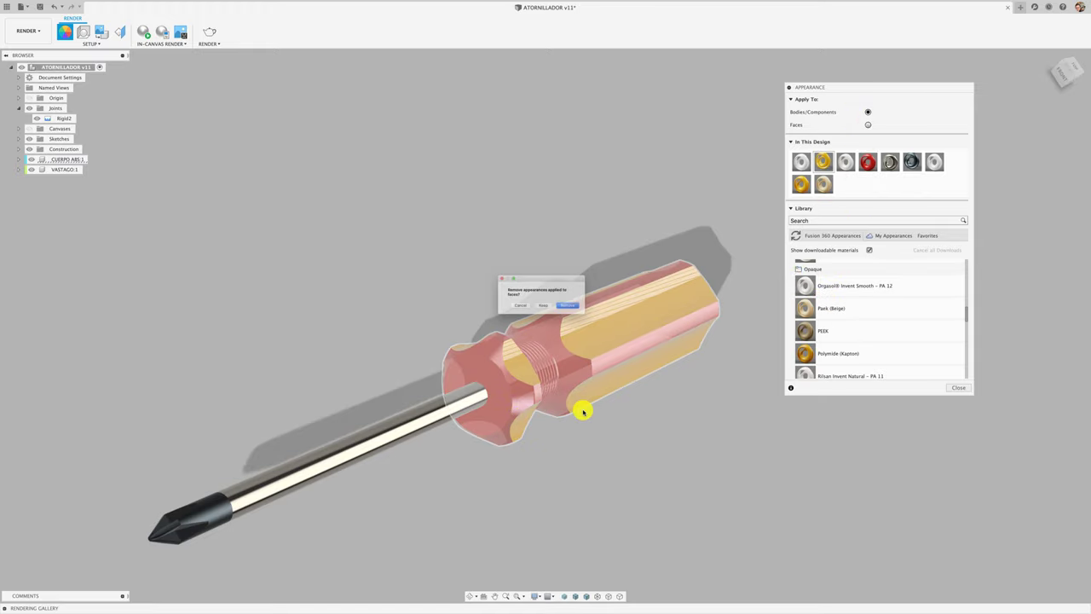
left_click(578, 312)
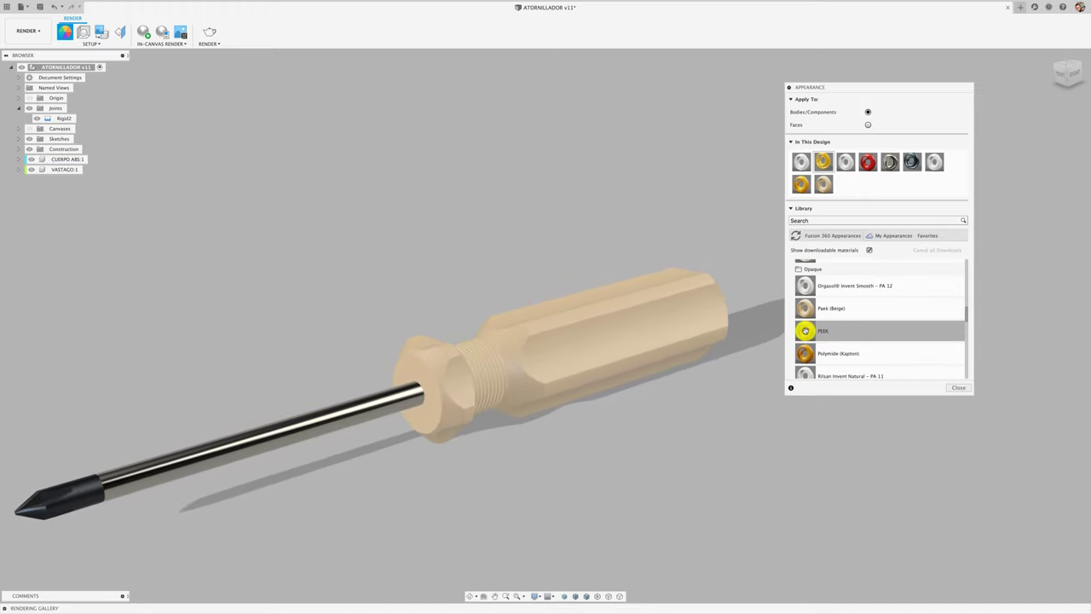
Recolour Paek (Beige) to light yellow RGB 212, 203, 70 and adjust its reflectance
double_click(823, 184)
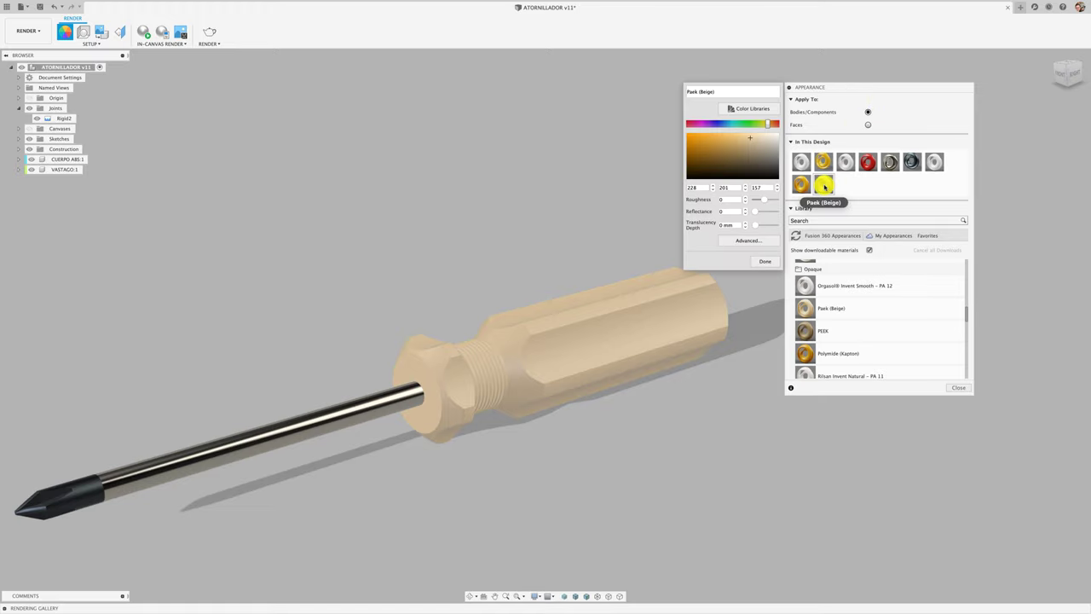
left_click(730, 143)
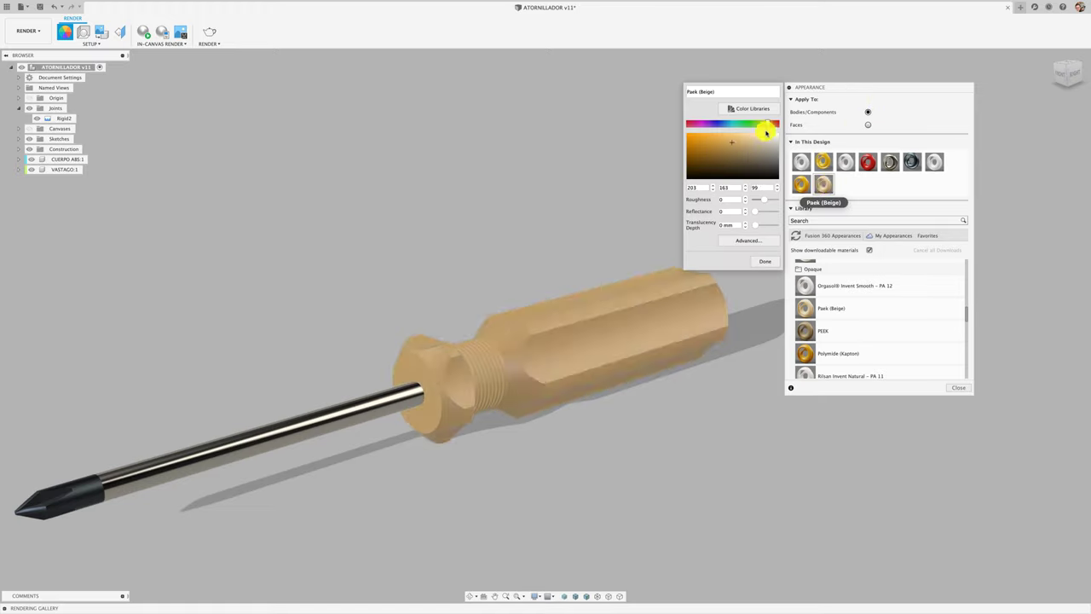
left_click(765, 126)
left_click_drag(744, 147, 717, 142)
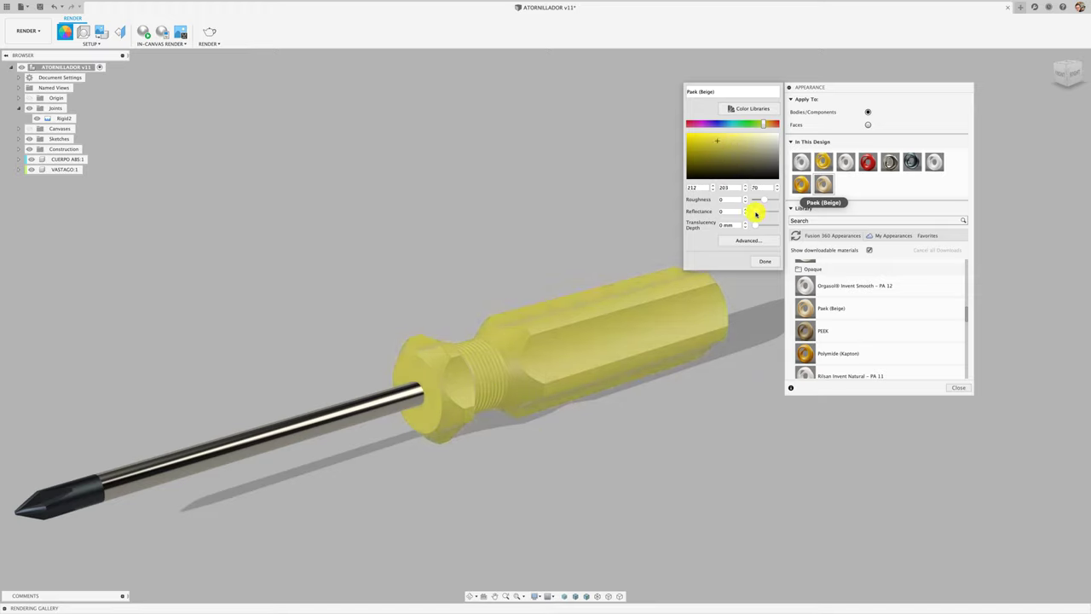
left_click_drag(755, 214, 763, 214)
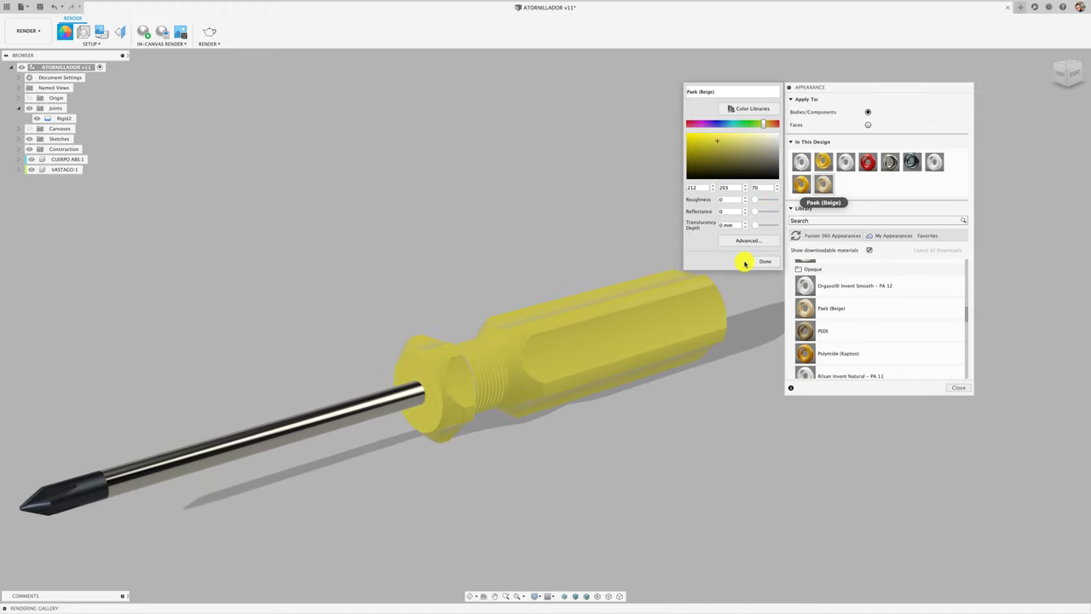
left_click(762, 260)
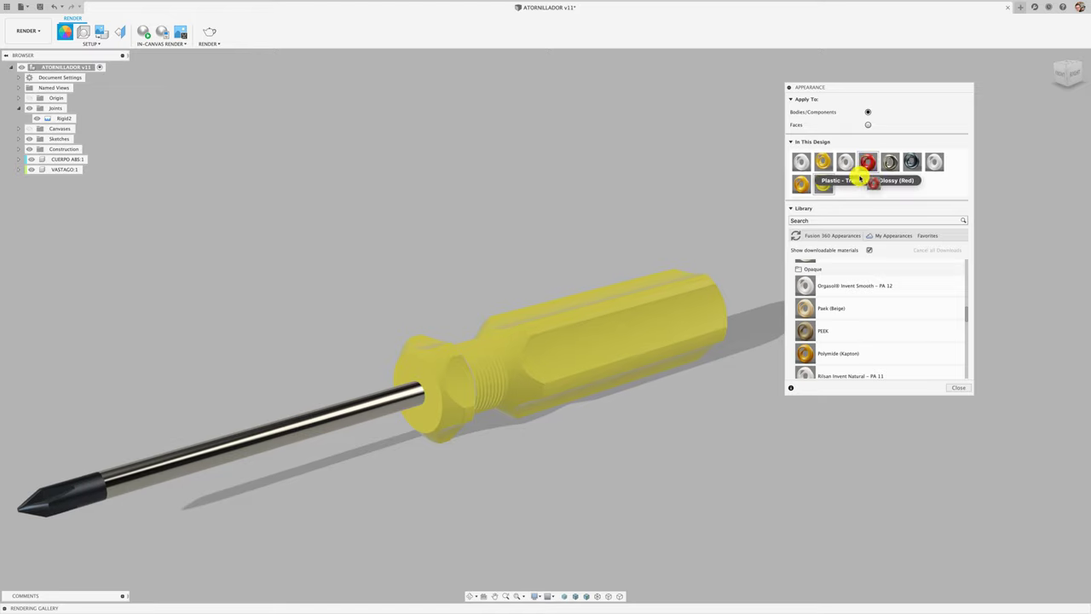
Apply the red Plastic - Translucent Glossy appearance to the entire handle body
left_click_drag(864, 164, 706, 306)
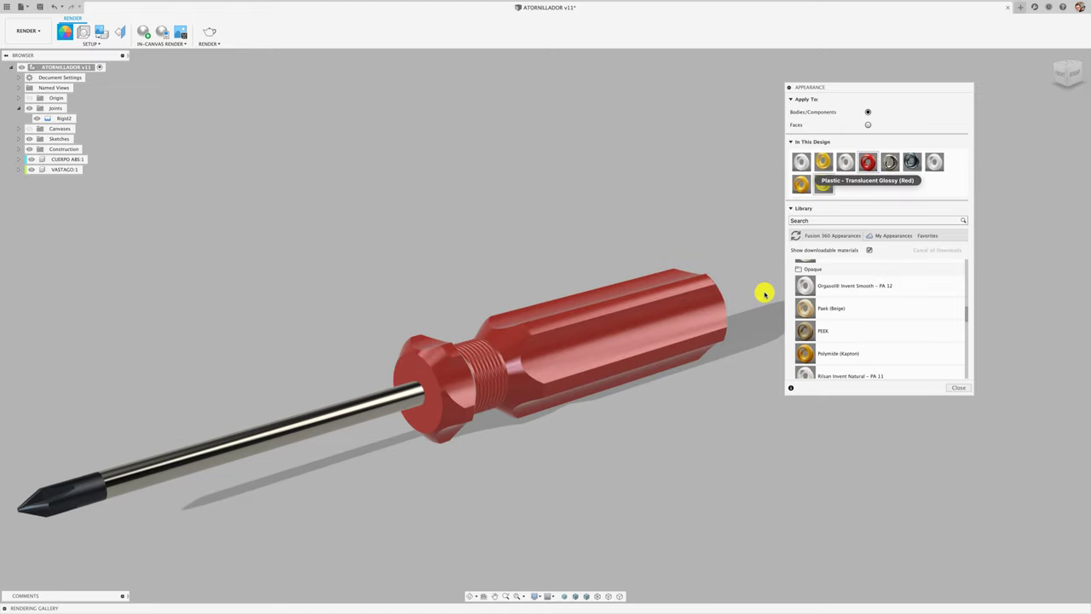
key("Escape")
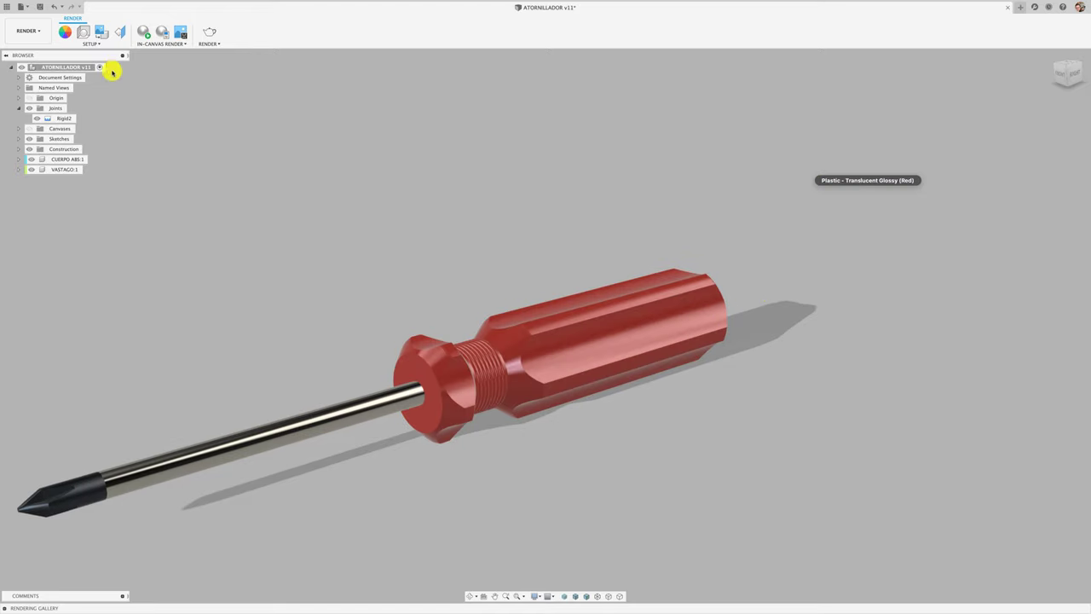
left_click(67, 34)
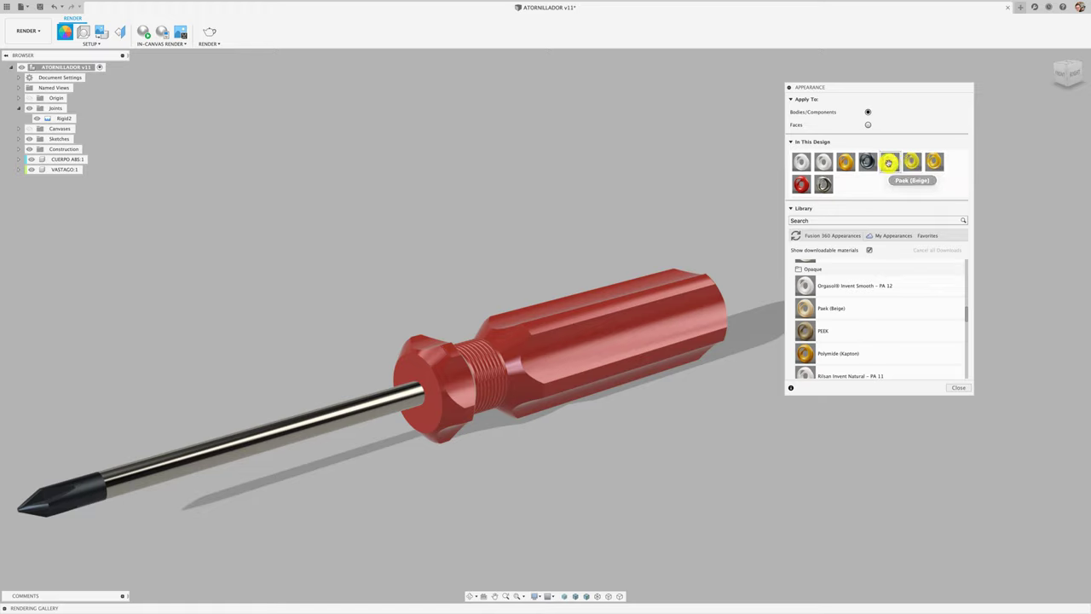
Turn the whole handle yellow, then switch Apply To to Faces
left_click_drag(888, 162, 699, 273)
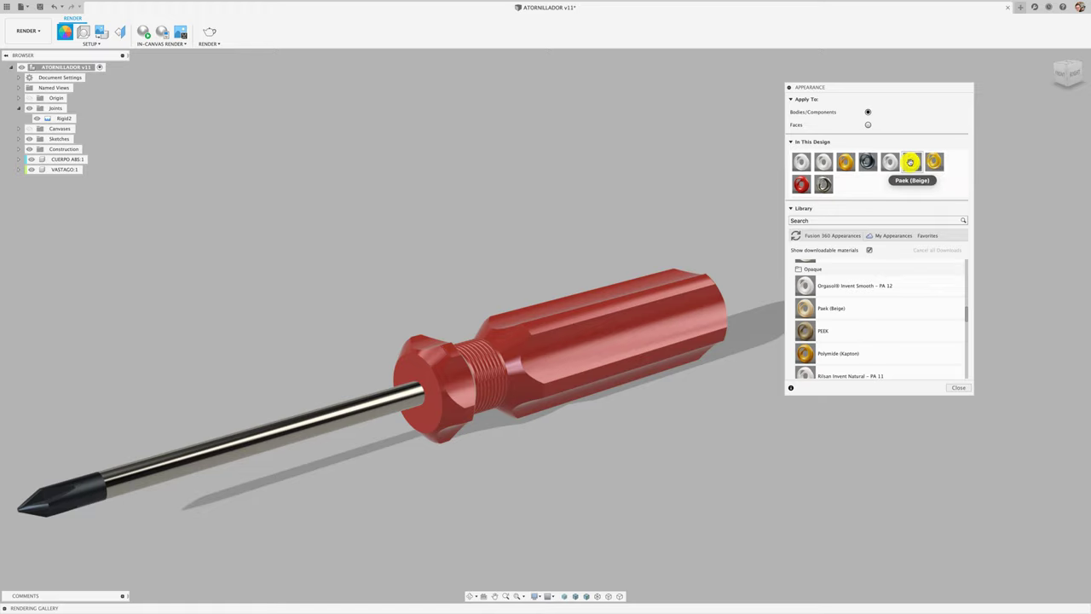
left_click(868, 124)
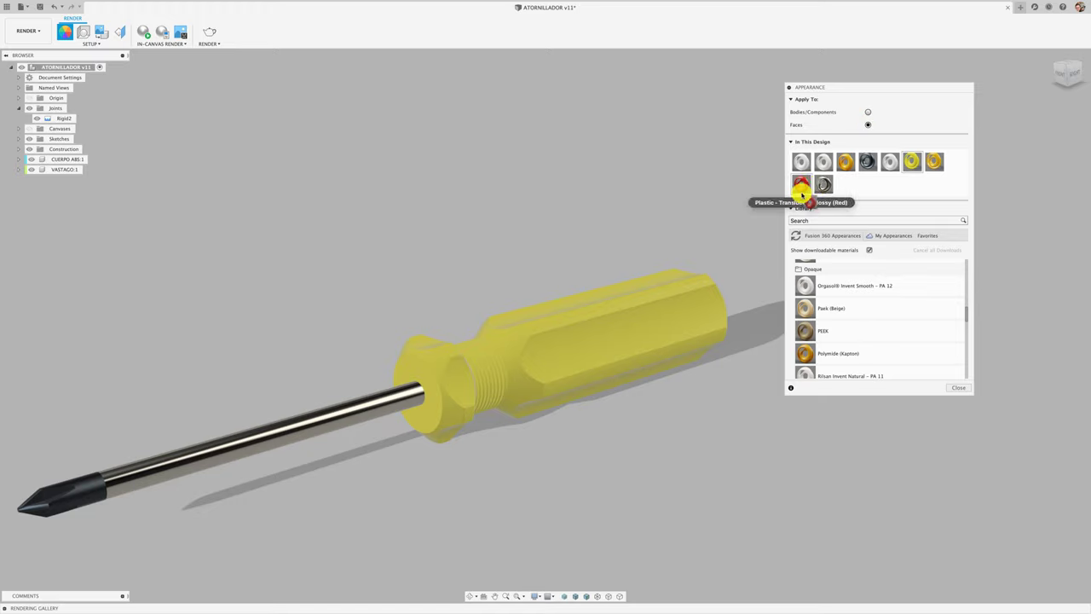
left_click_drag(804, 353, 690, 317)
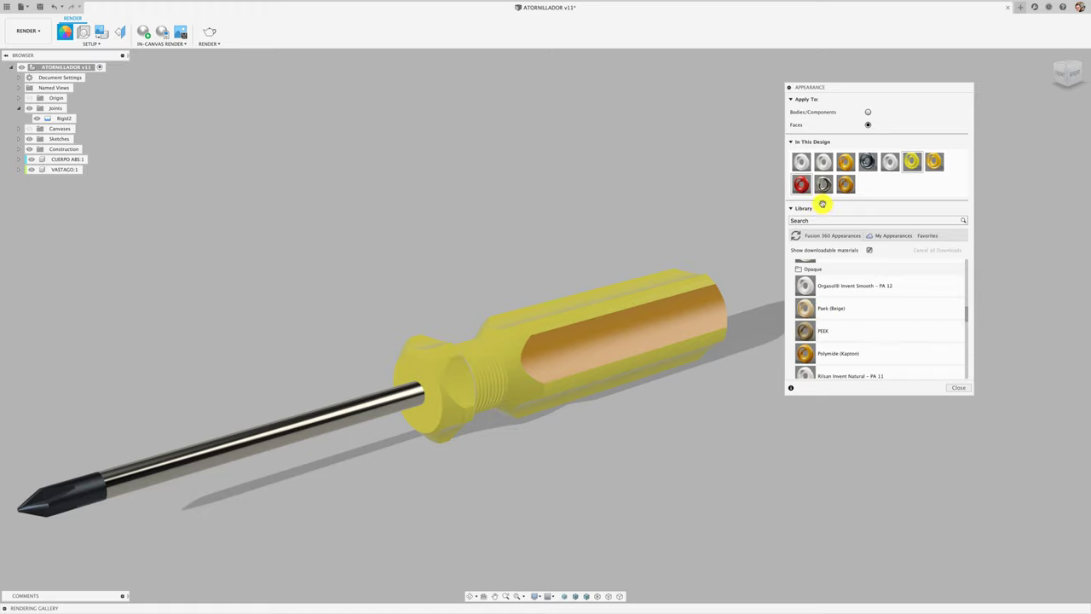
Paint the handle's flute faces and hex end faces red, one by one
left_click_drag(801, 185, 725, 293)
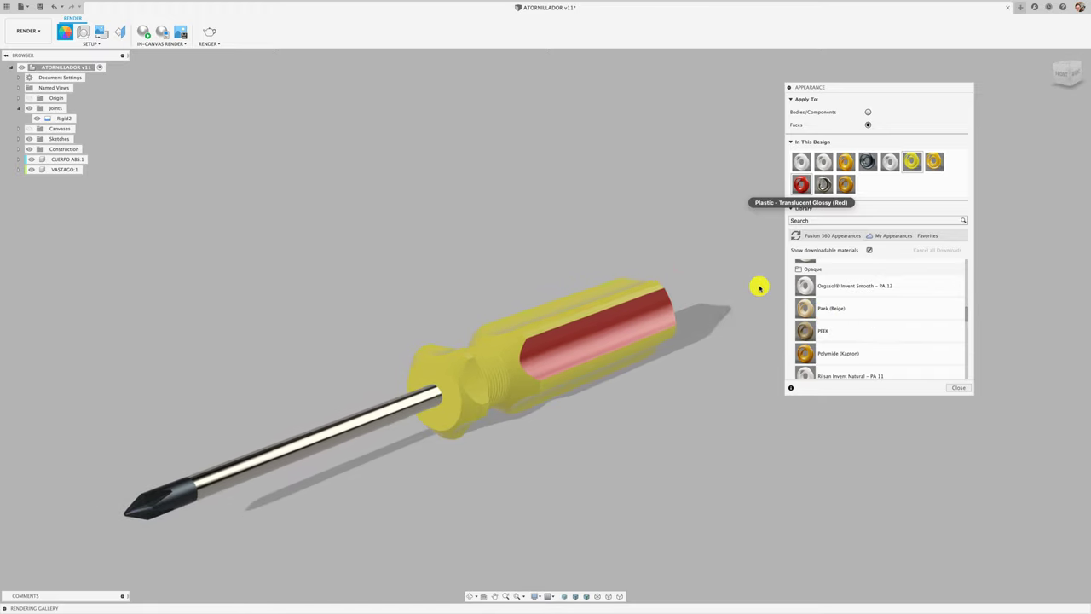
left_click_drag(801, 184, 654, 294)
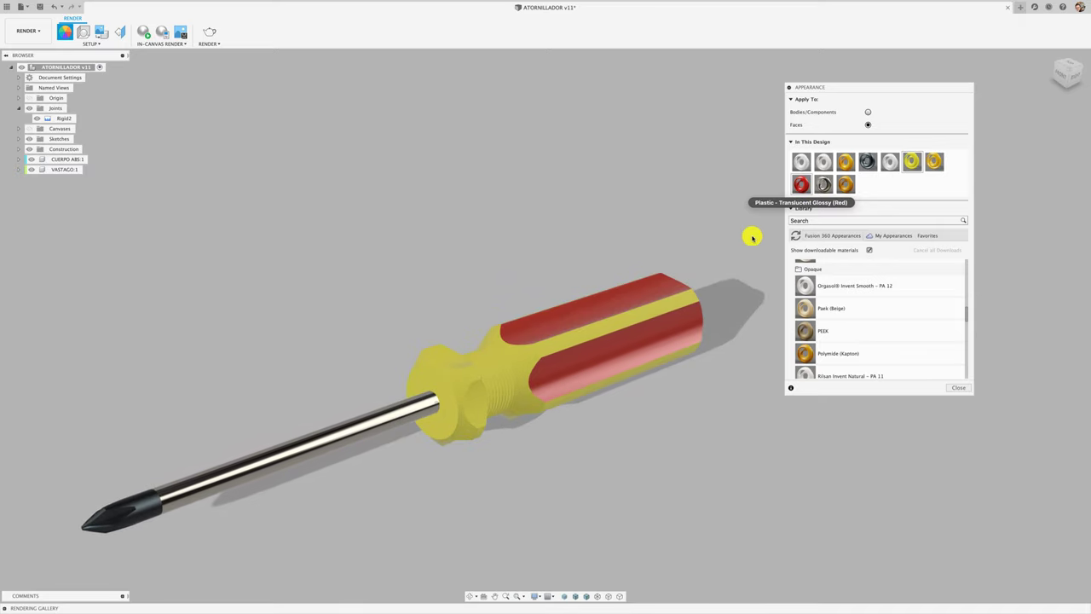
left_click_drag(801, 184, 452, 363)
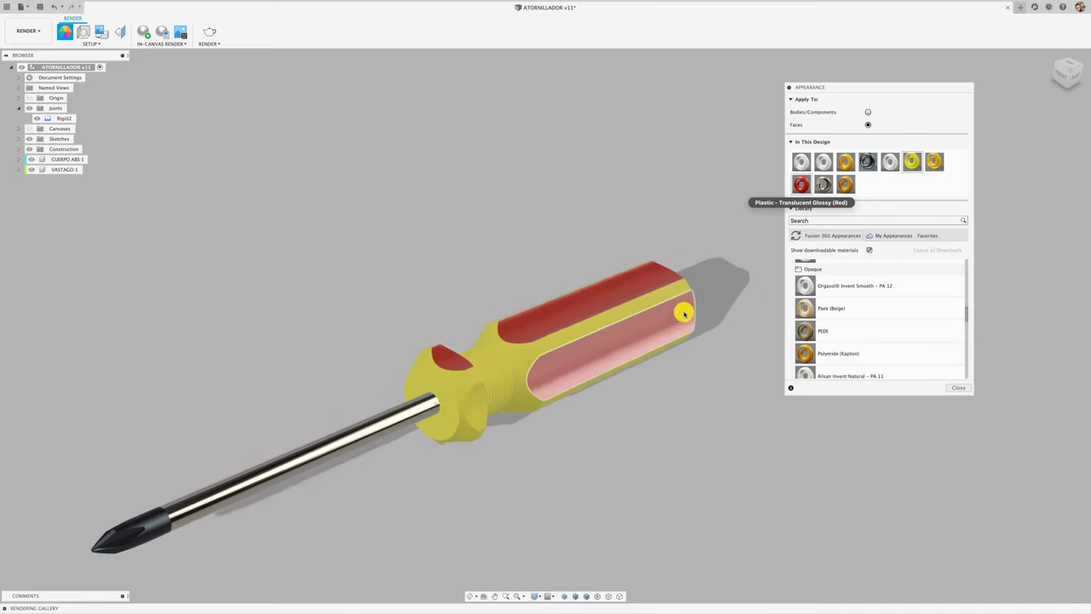
left_click_drag(801, 184, 479, 412)
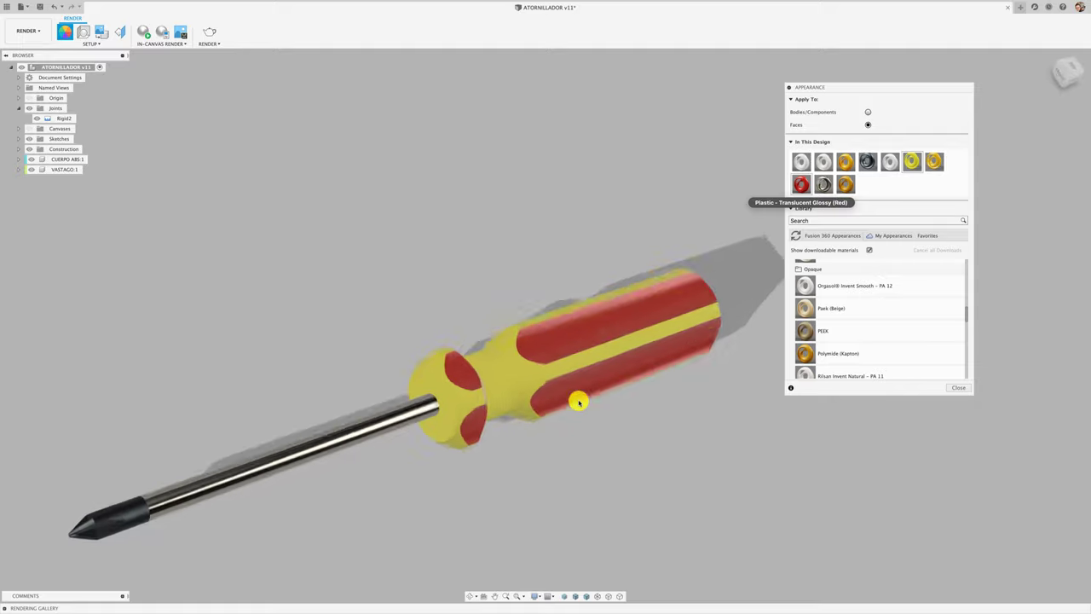
left_click_drag(801, 184, 654, 290)
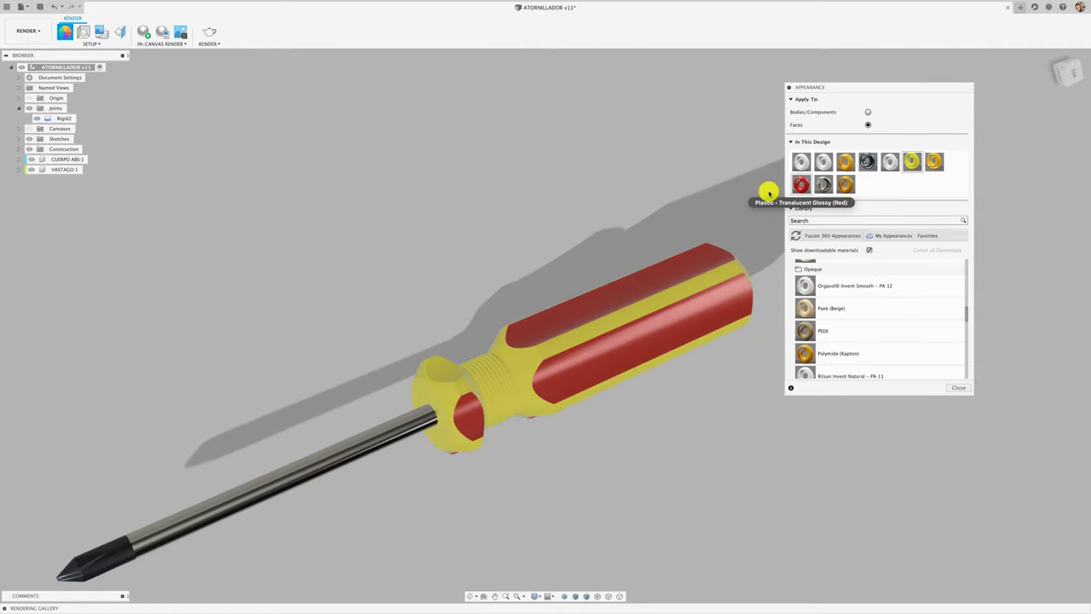
mouse_move(801, 184)
left_mouse_down()
mouse_move(436, 372)
mouse_move(739, 225)
left_mouse_up()
left_click_drag(693, 280, 695, 281)
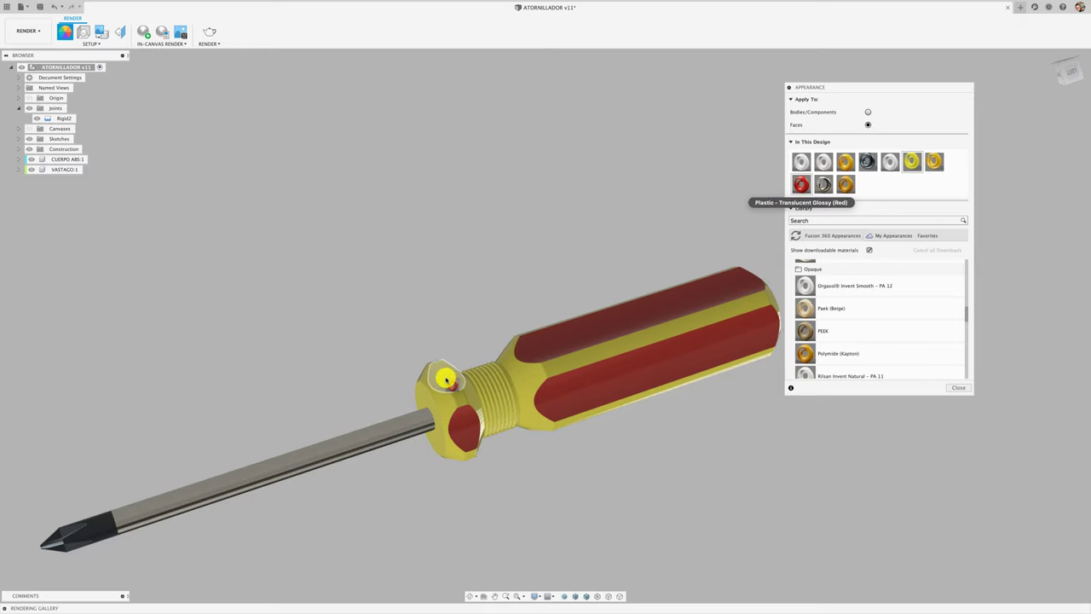
left_click_drag(445, 377, 451, 370)
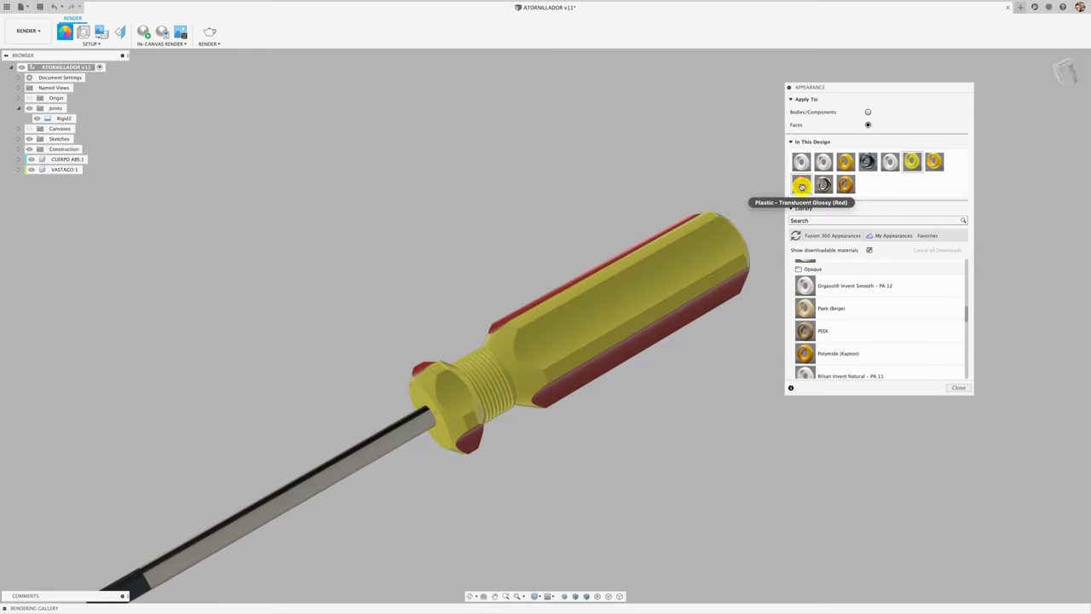
left_click_drag(801, 185, 711, 246)
mouse_move(801, 186)
left_mouse_down()
mouse_move(503, 395)
mouse_move(460, 394)
left_mouse_up()
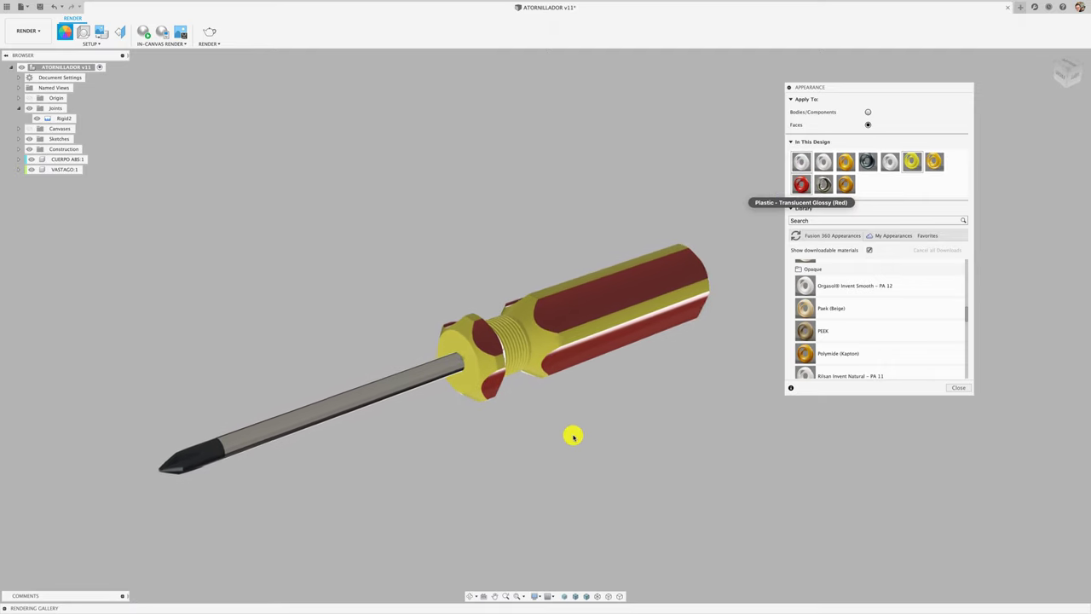
Close the Appearance panel and orbit to review the striped handle
left_click(953, 389)
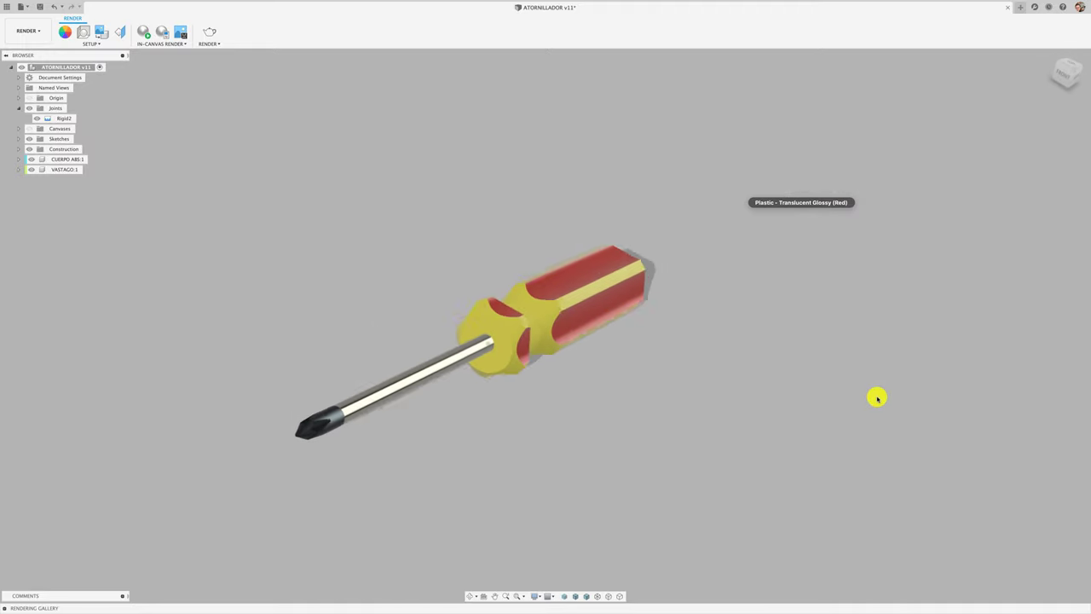
left_click(1072, 66)
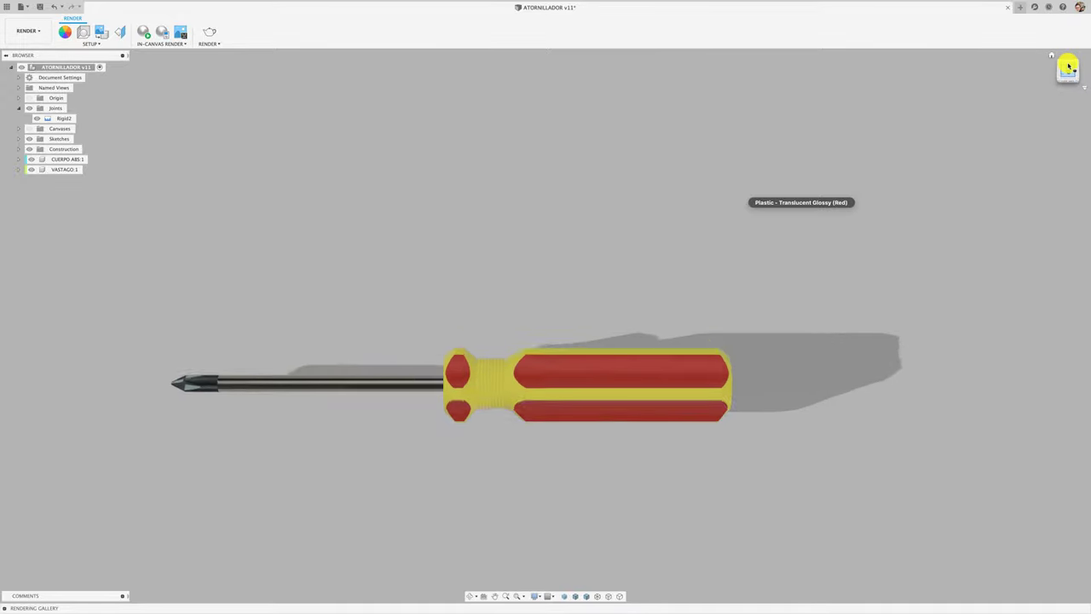
mouse_move(1066, 70)
left_mouse_down()
mouse_move(884, 275)
mouse_move(315, 244)
left_mouse_up()
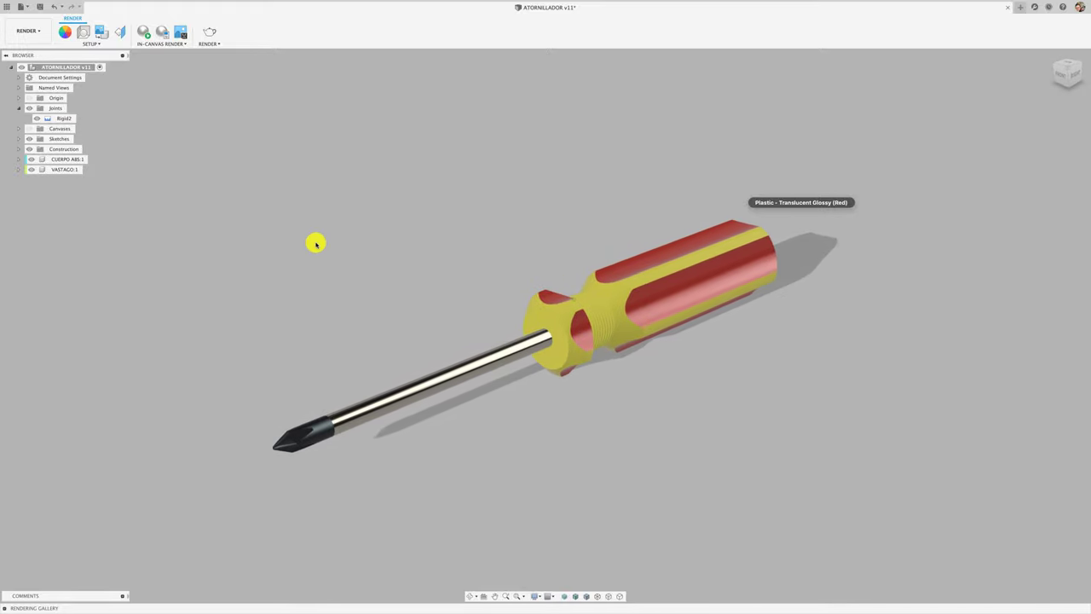
Enable ground reflections at roughness 0.1, keeping the solid colour background and 16:9 Widescreen aspect ratio
left_click(85, 36)
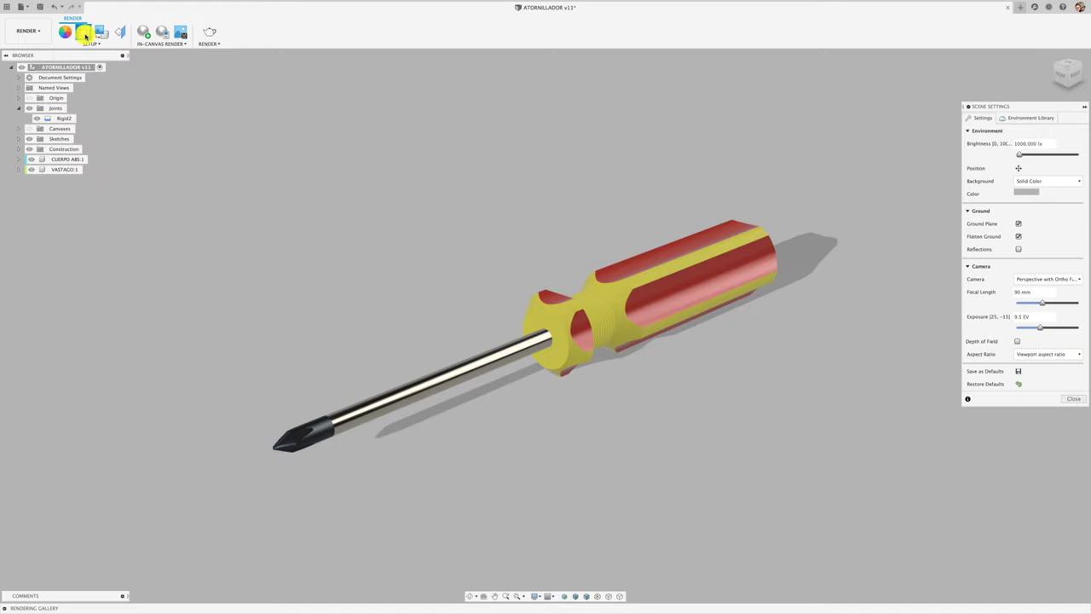
left_click_drag(1039, 106, 943, 101)
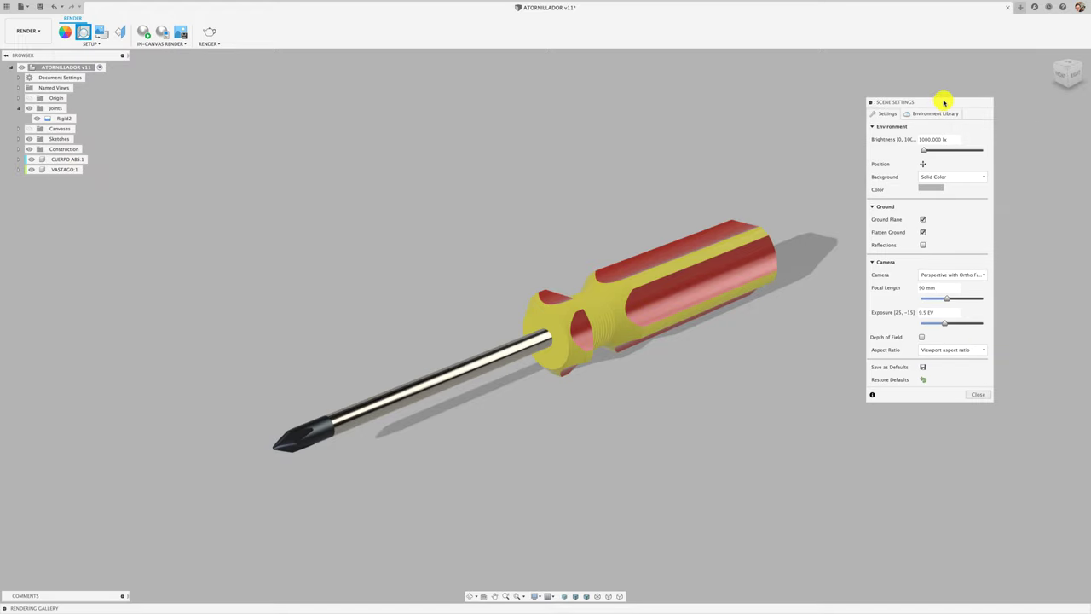
left_click(950, 175)
left_click(950, 176)
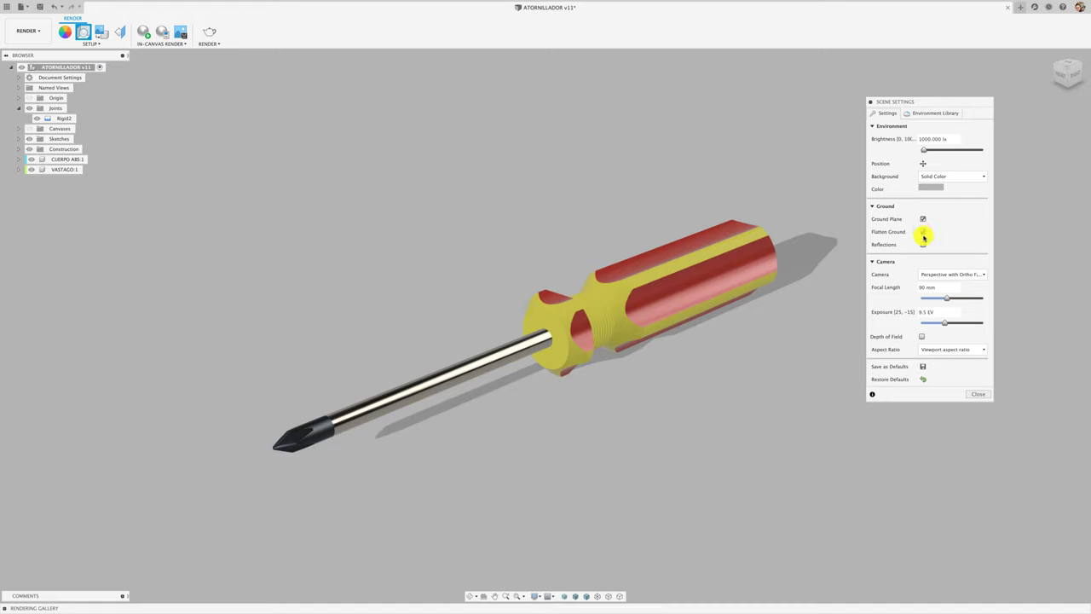
left_click(922, 244)
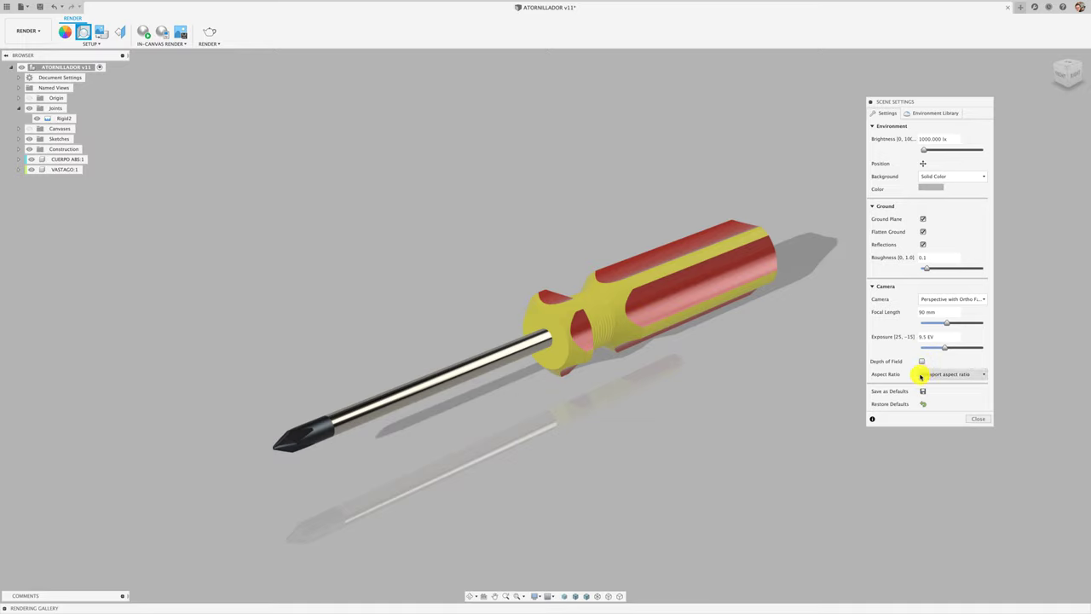
left_click(954, 374)
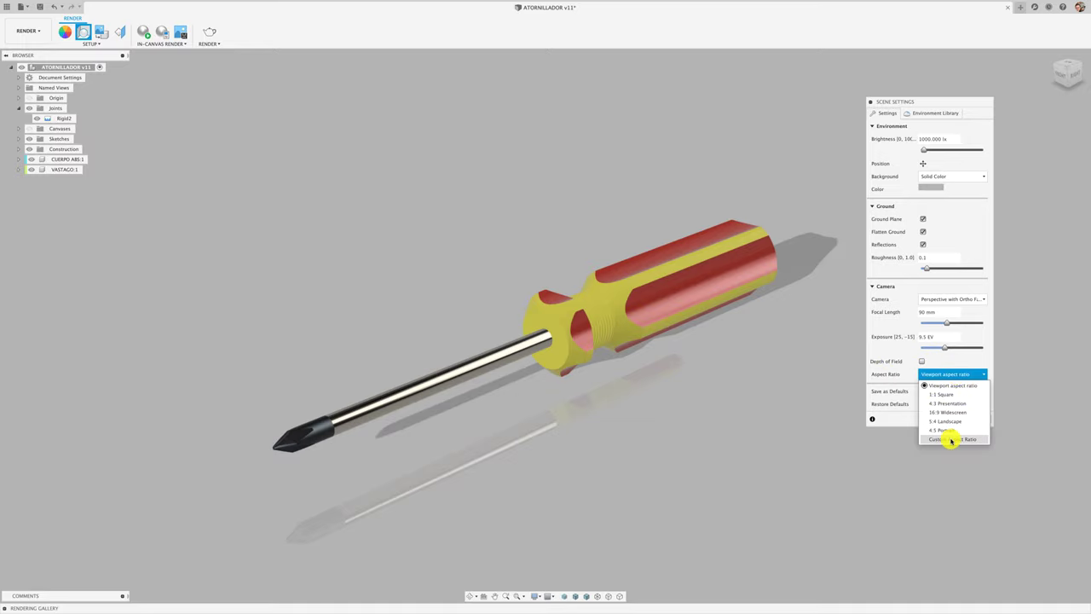
left_click(959, 415)
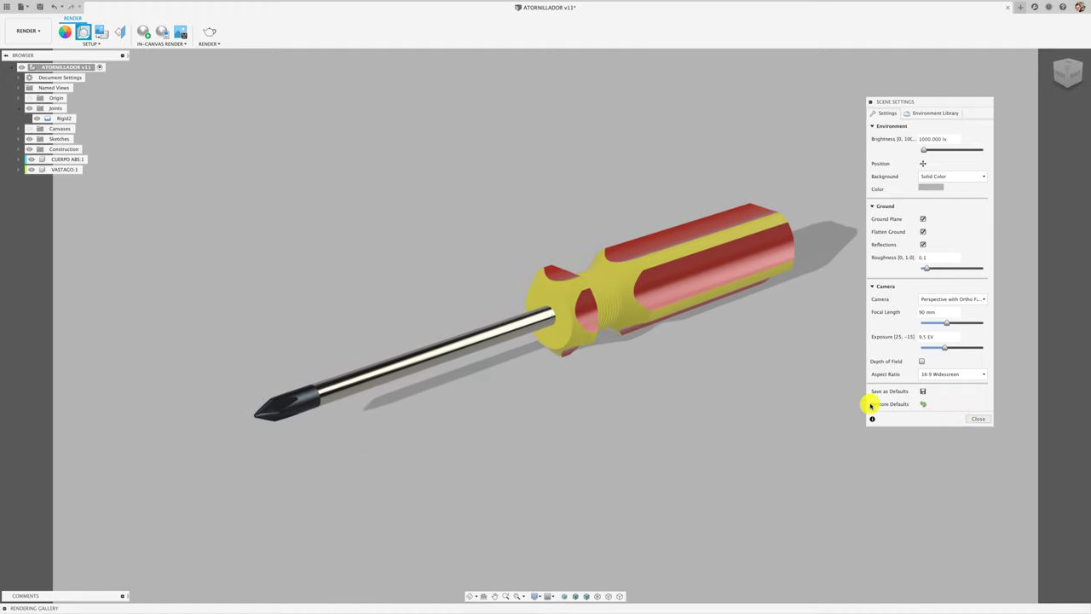
left_click(969, 375)
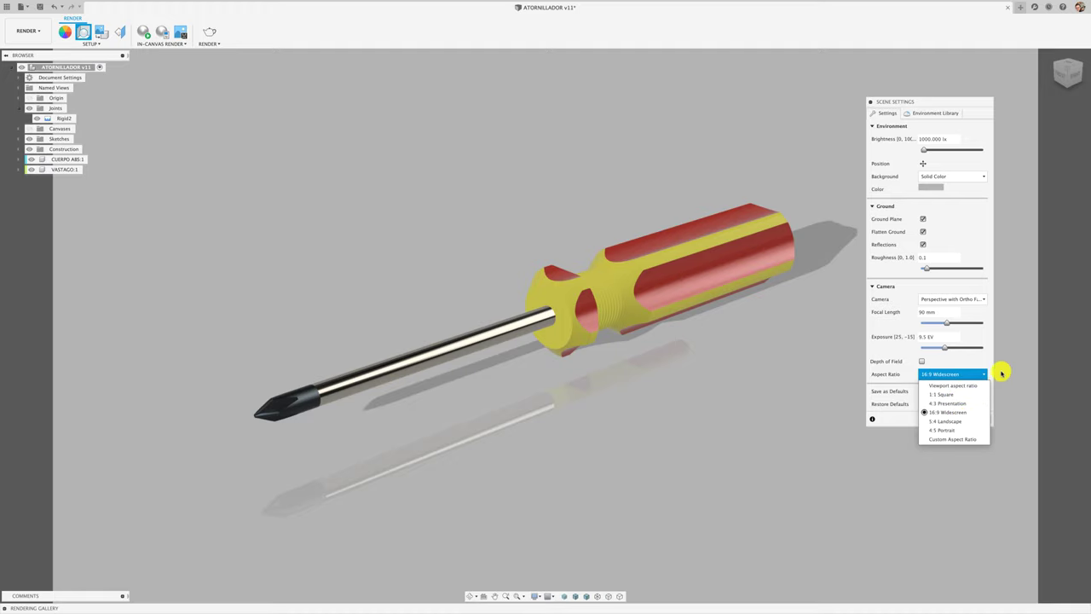
left_click(891, 336)
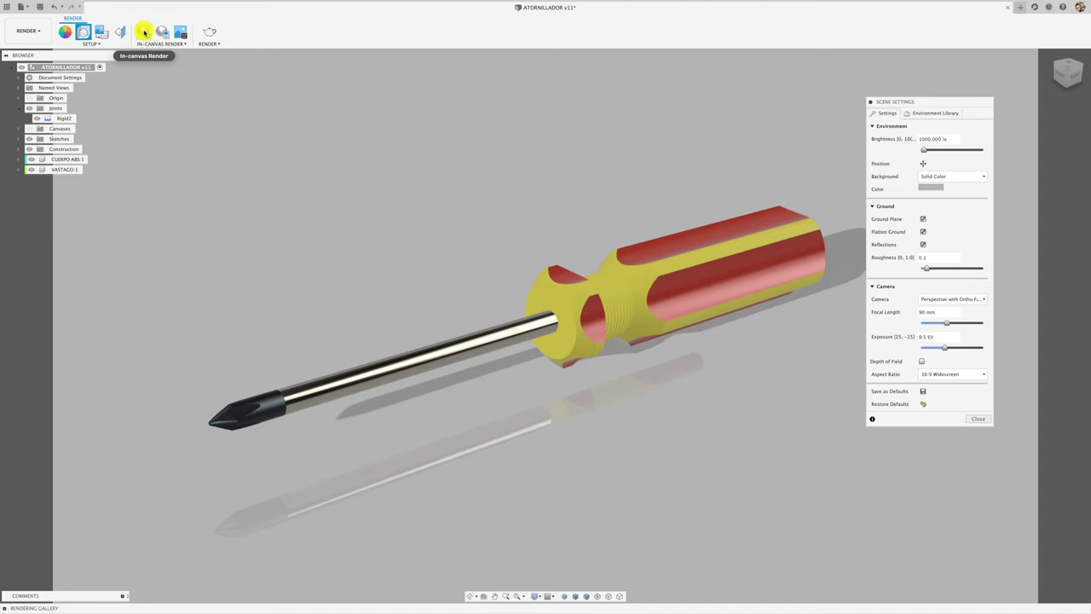
Run a live in-canvas ray-traced render of the screwdriver and close Scene Settings
left_click(143, 31)
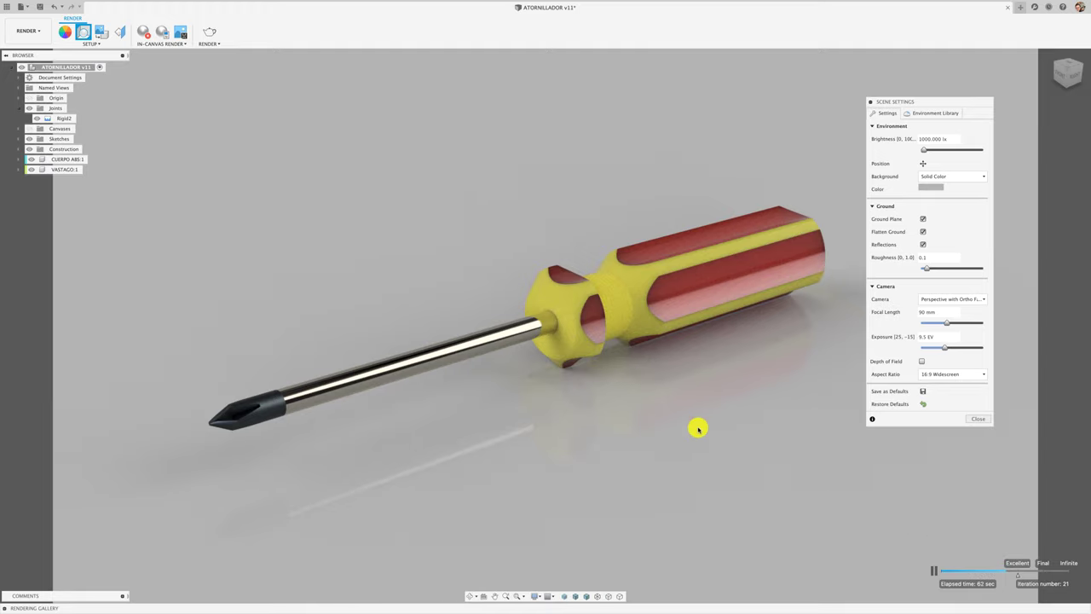
mouse_move(696, 429)
middle_mouse_down()
mouse_move(640, 375)
mouse_move(679, 411)
middle_mouse_up()
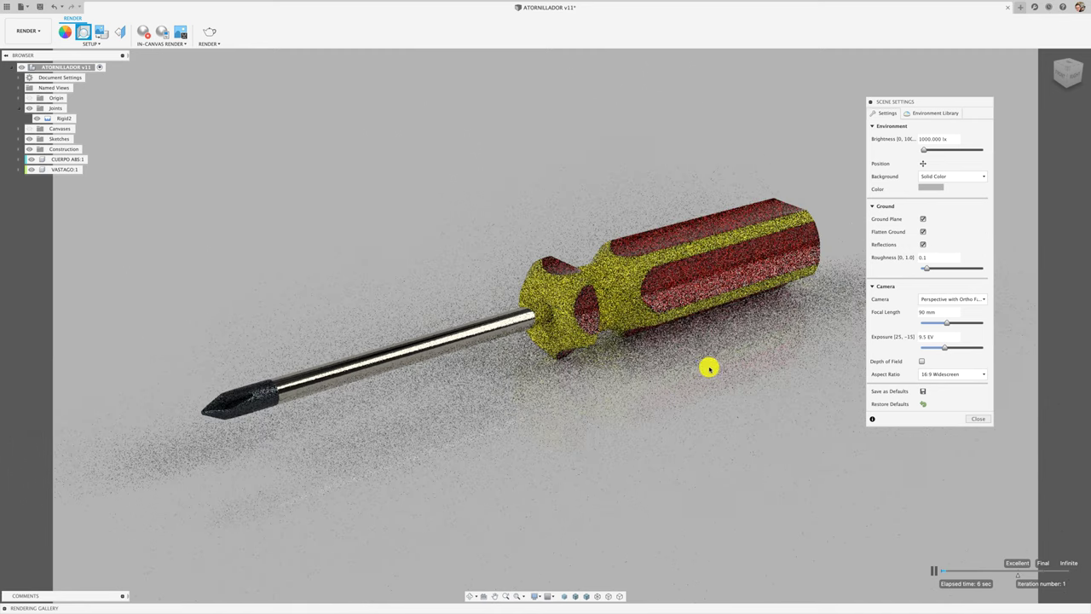
left_click(977, 418)
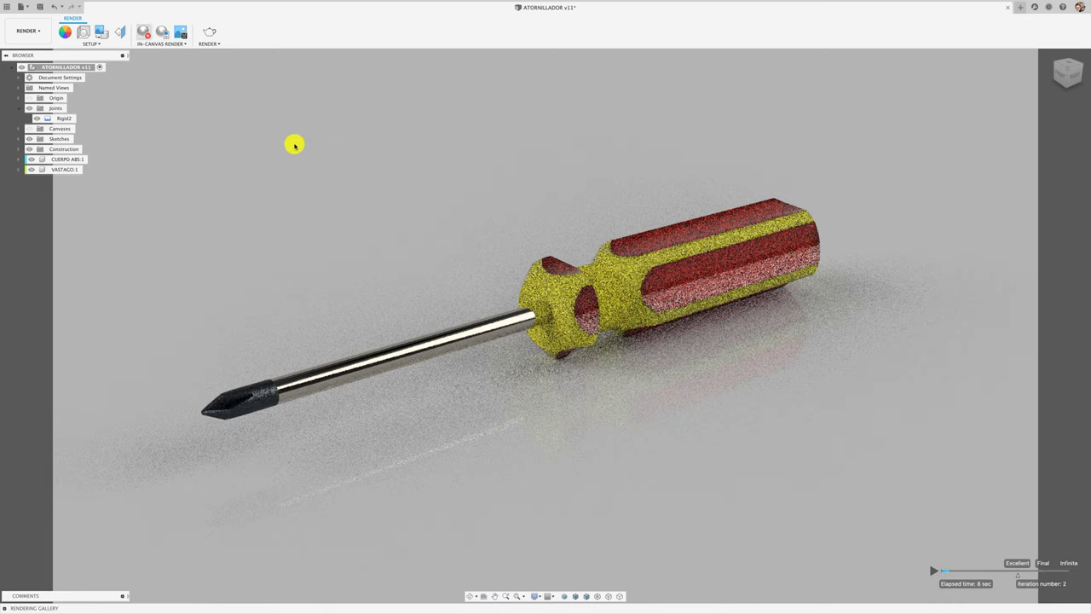
Stop the in-canvas render and bring up the macOS desktop overview
scroll(387, 176, "up", 1)
scroll(375, 174, "down", 1)
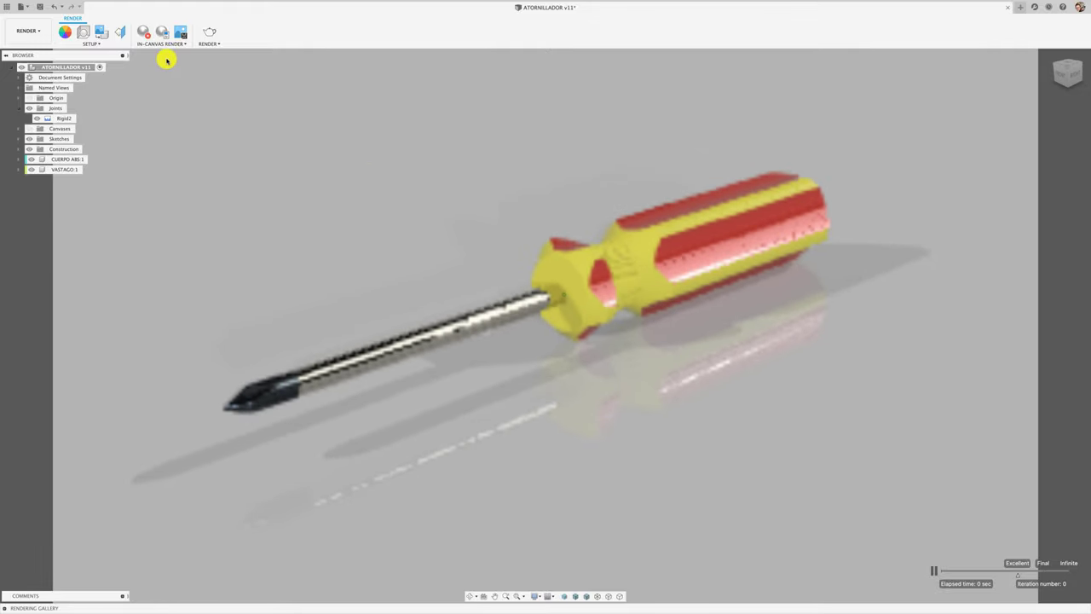
left_click(143, 33)
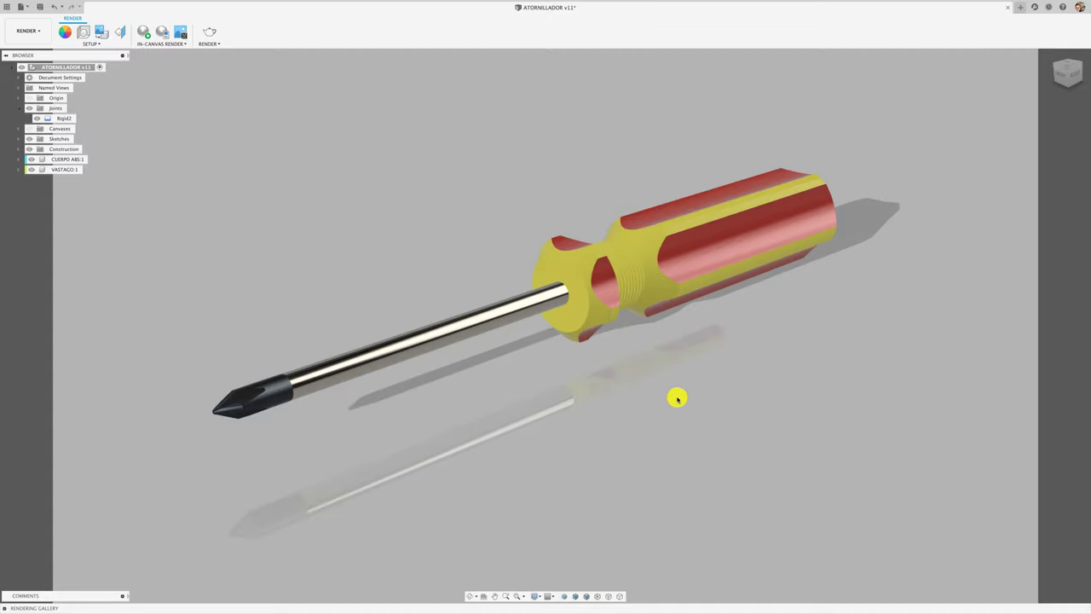
key("ctrl+Up")
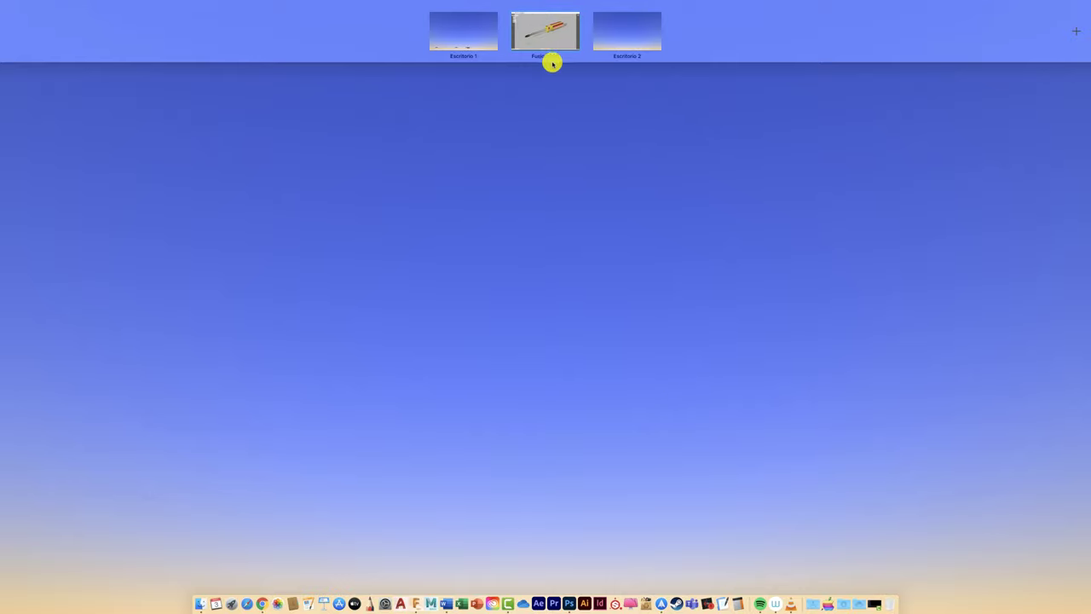
Switch to the first desktop and briefly open and close the Trash
left_click(468, 35)
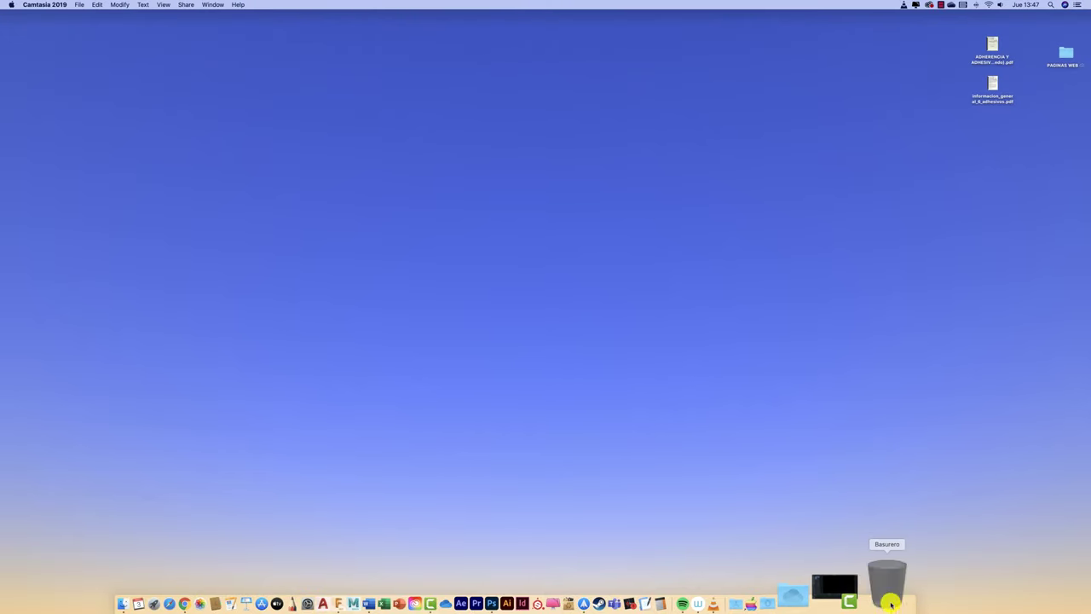
left_click(890, 600)
left_click(387, 114)
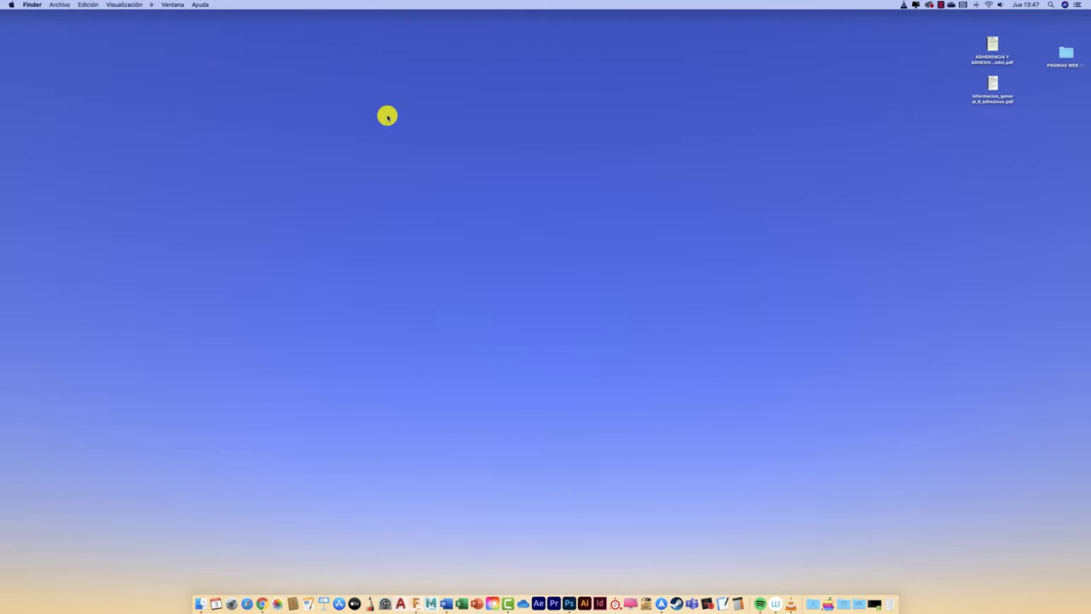
Launch Chrome and search for 'stanley logo png'
left_click(260, 588)
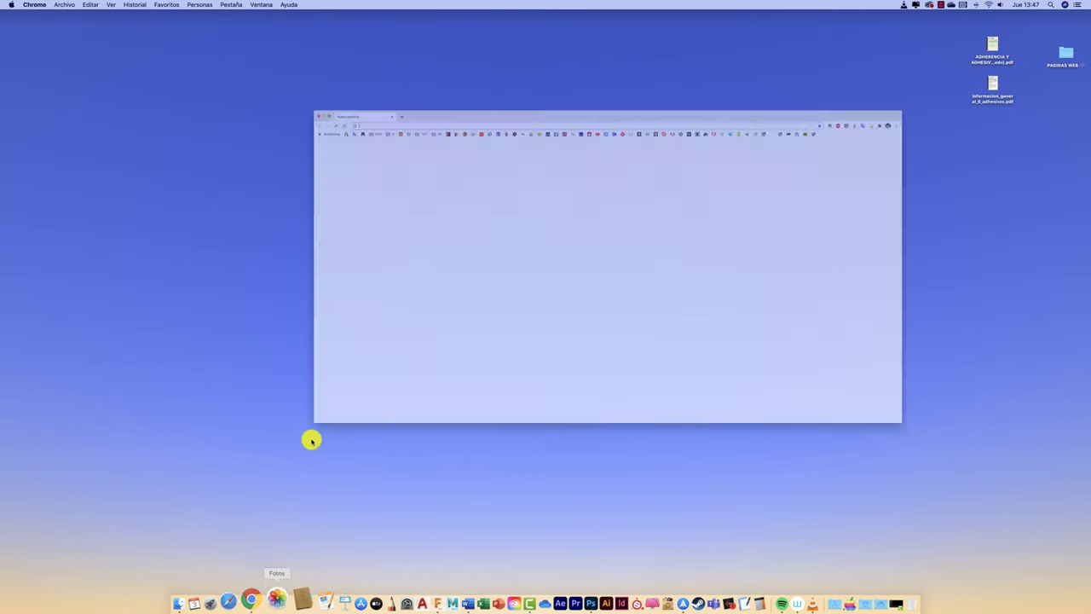
type("stan")
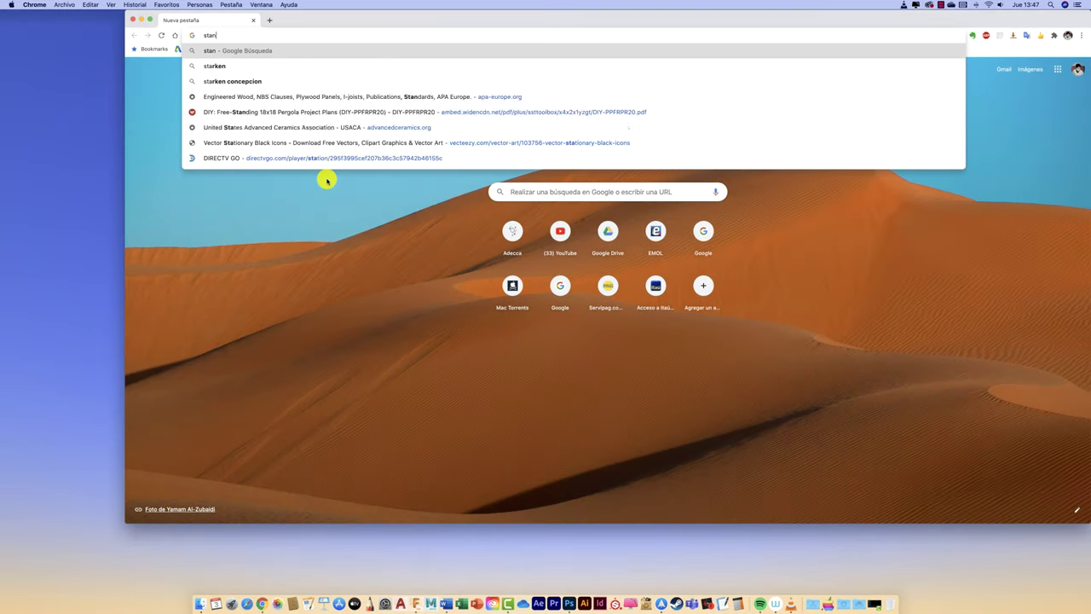
type("ley")
key("Return")
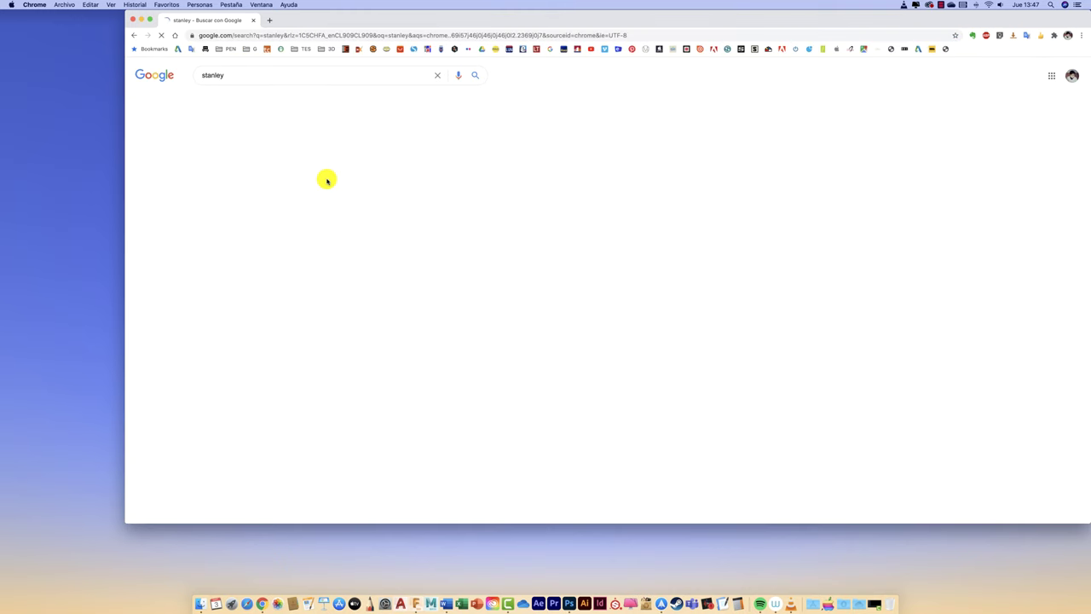
left_click(263, 76)
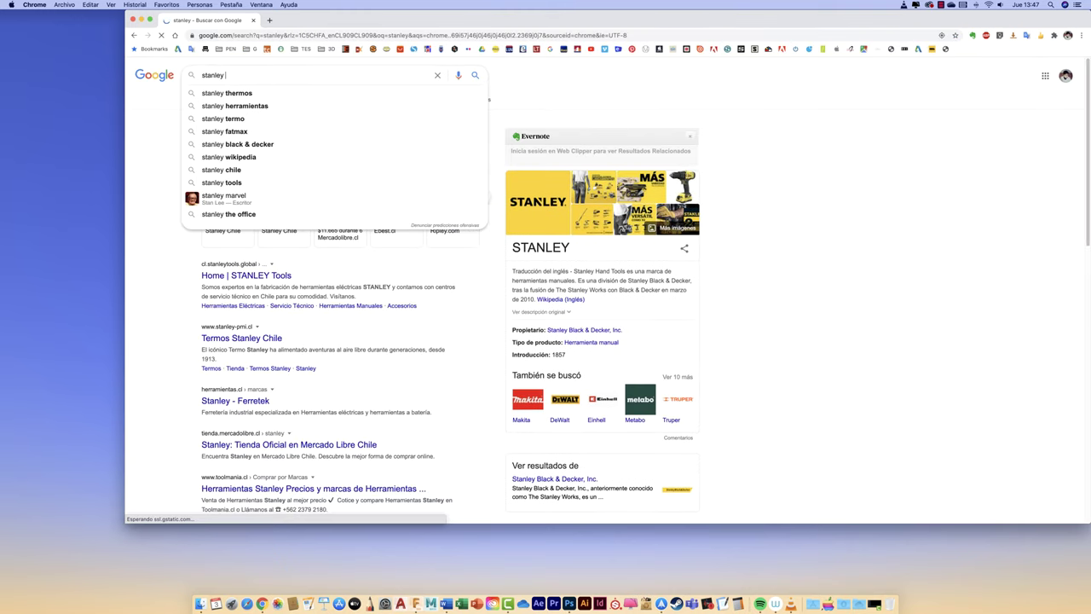
type("logo")
key("Return")
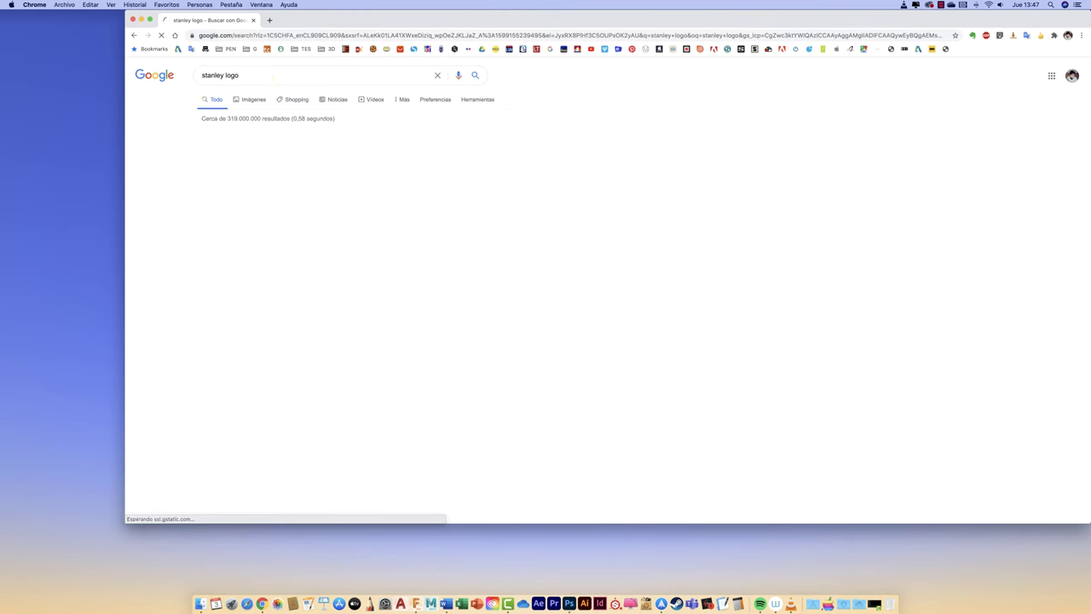
left_click(273, 78)
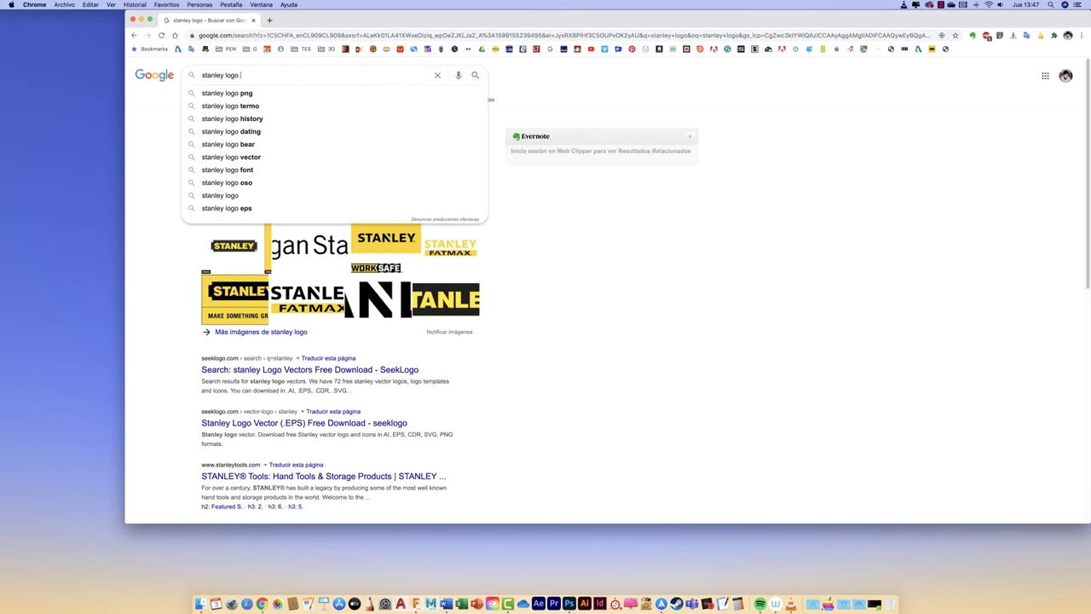
type("png")
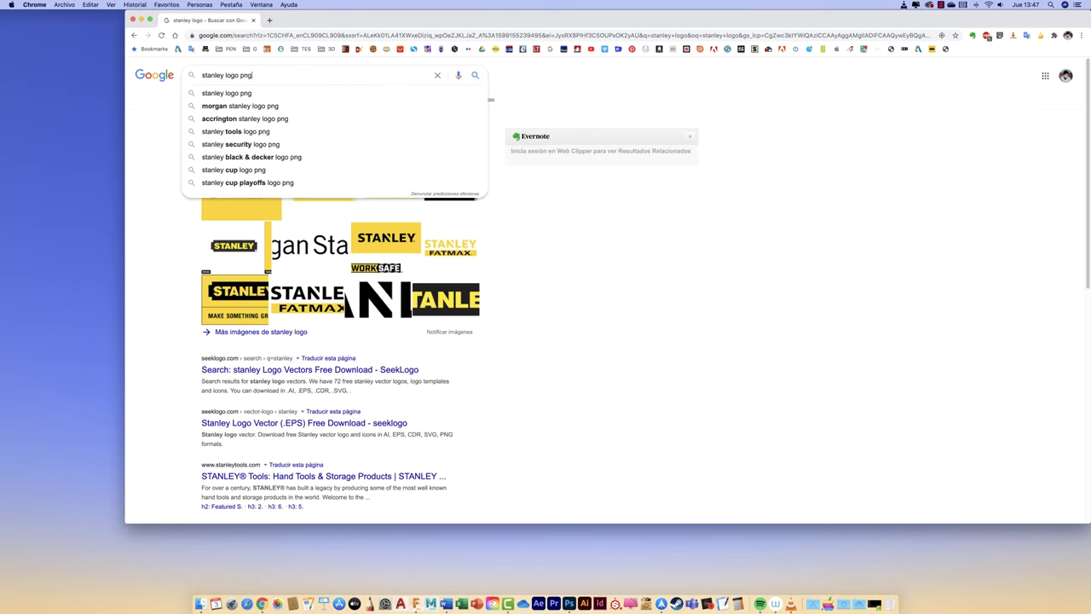
key("Return")
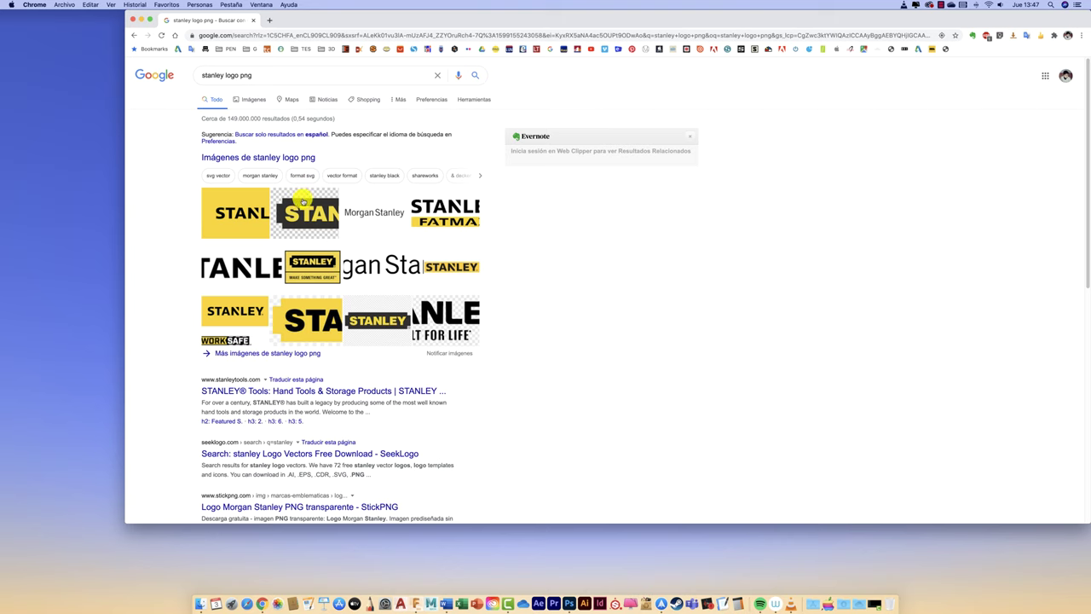
Save the yellow-on-black STANLEY logo image as a JPEG to the Escritorio desktop
left_click(303, 201)
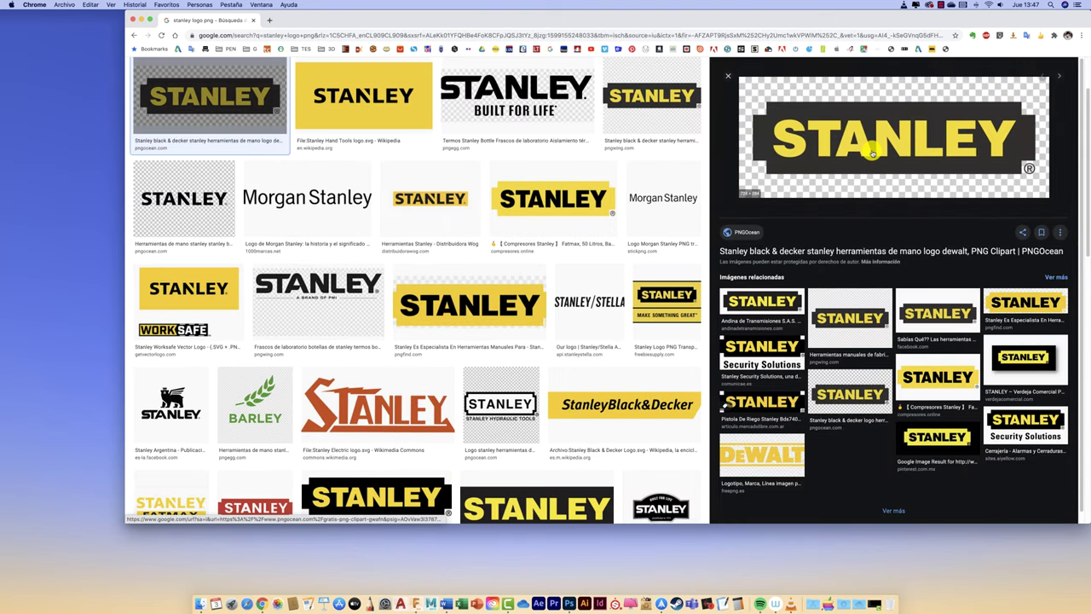
right_click(871, 153)
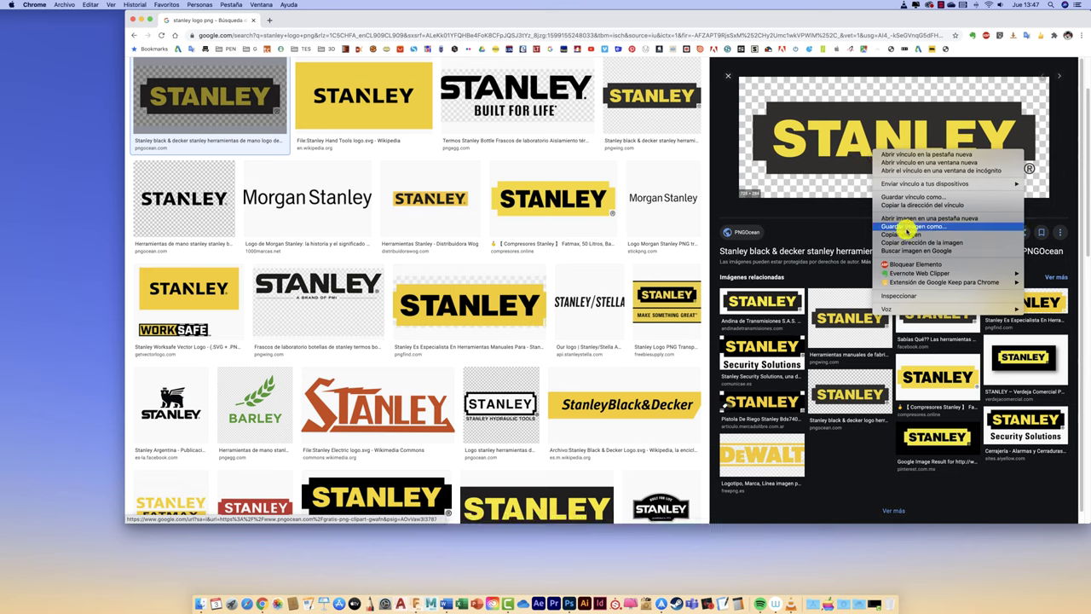
left_click(905, 227)
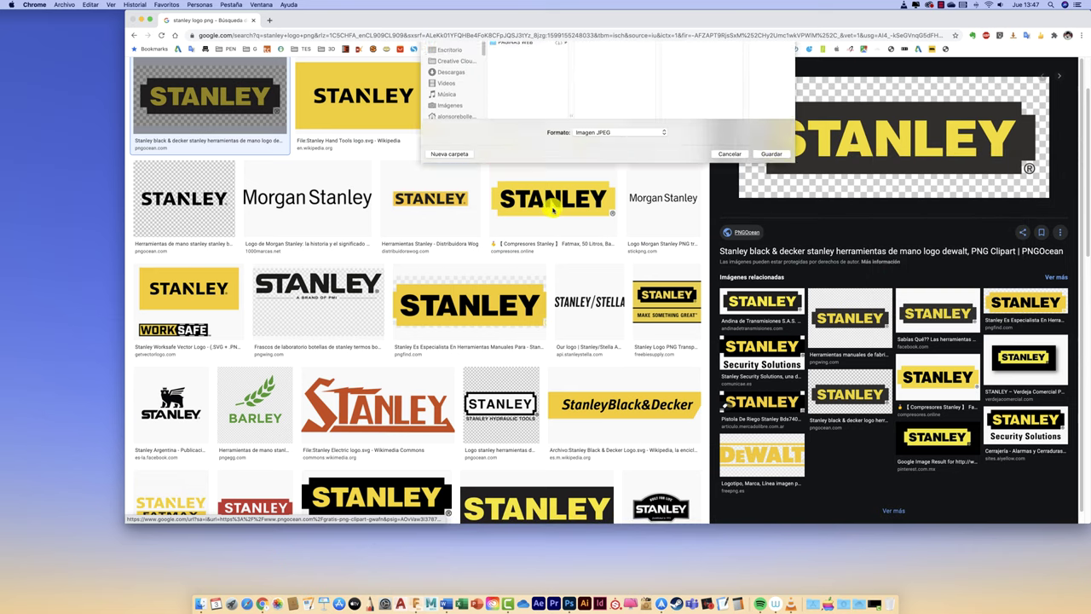
left_click(448, 119)
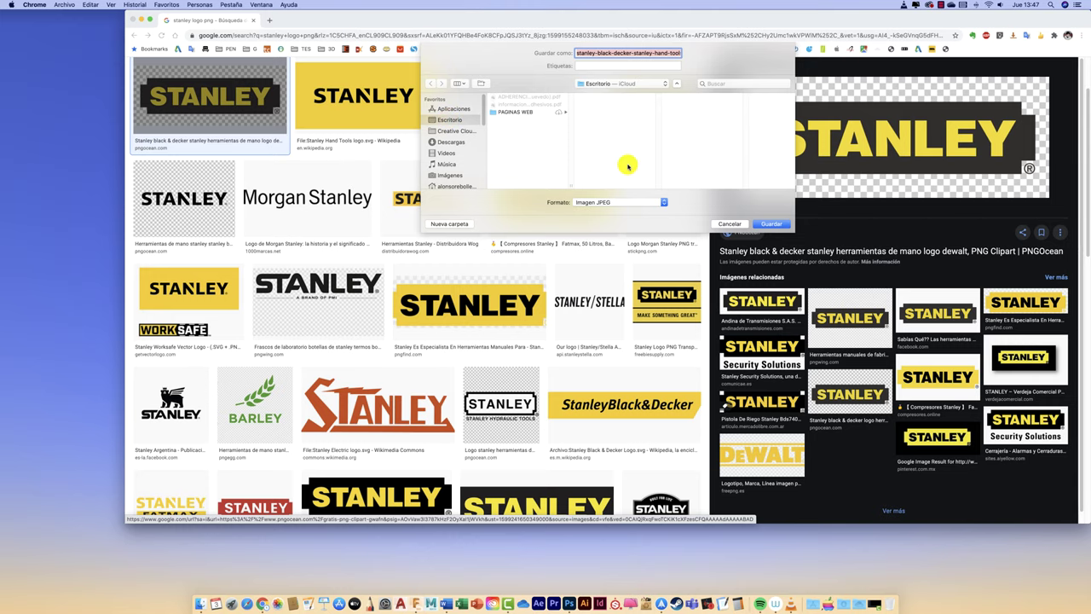
left_click(771, 223)
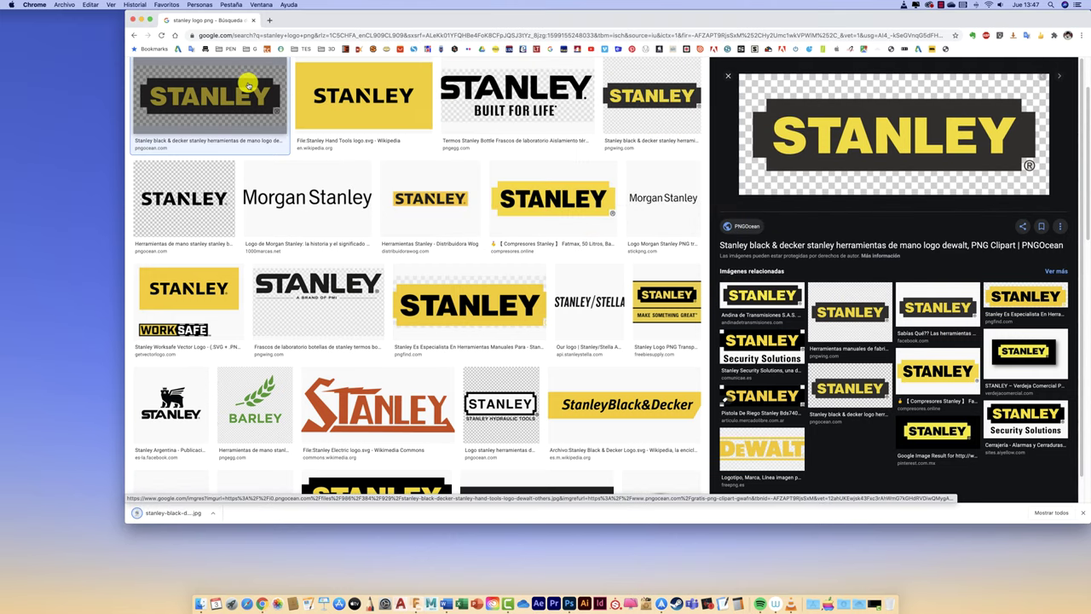
Close Chrome and return to the Fusion 360 desktop
left_click(141, 19)
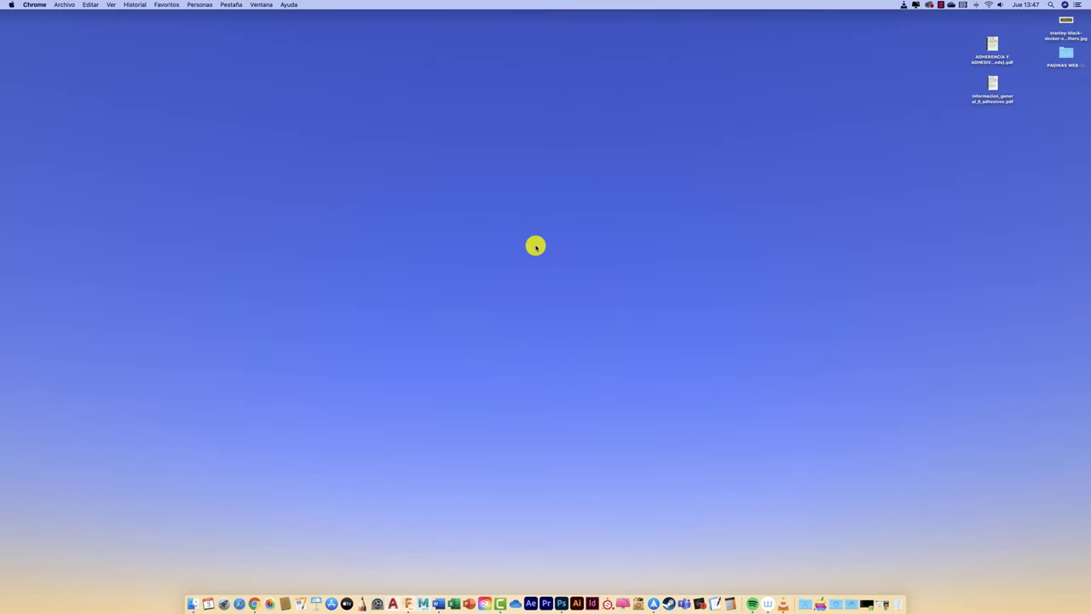
key("ctrl+Up")
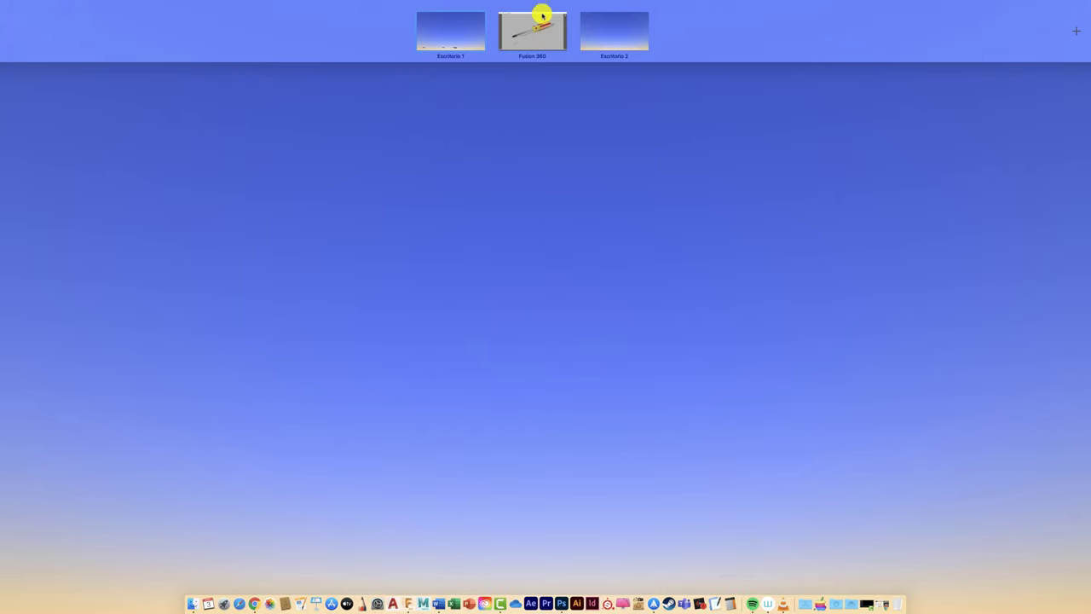
left_click(535, 34)
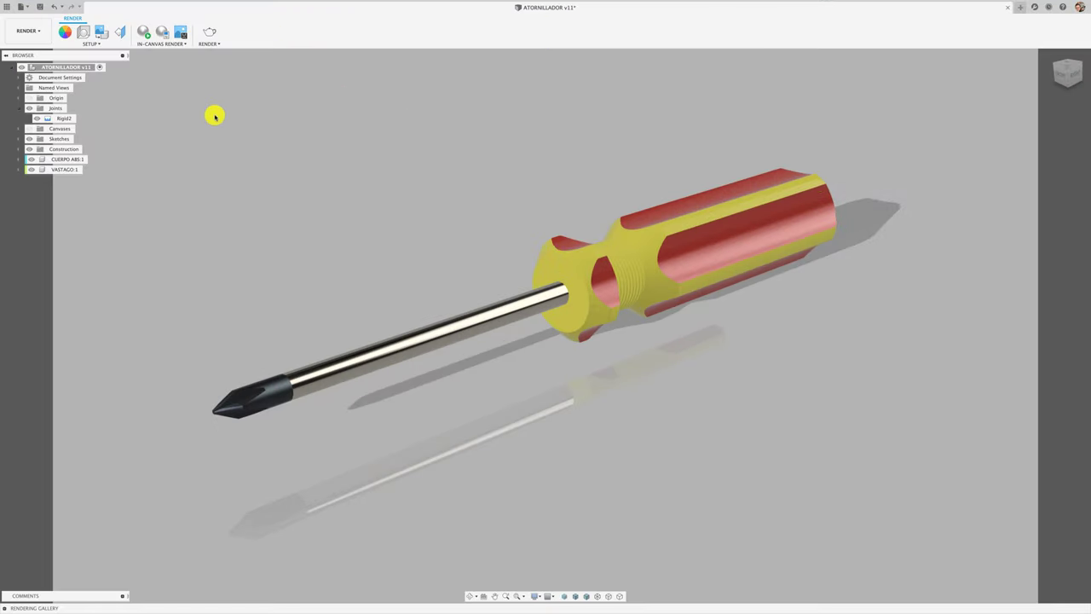
Load the downloaded STANLEY logo file from the computer as a decal image
left_click(102, 32)
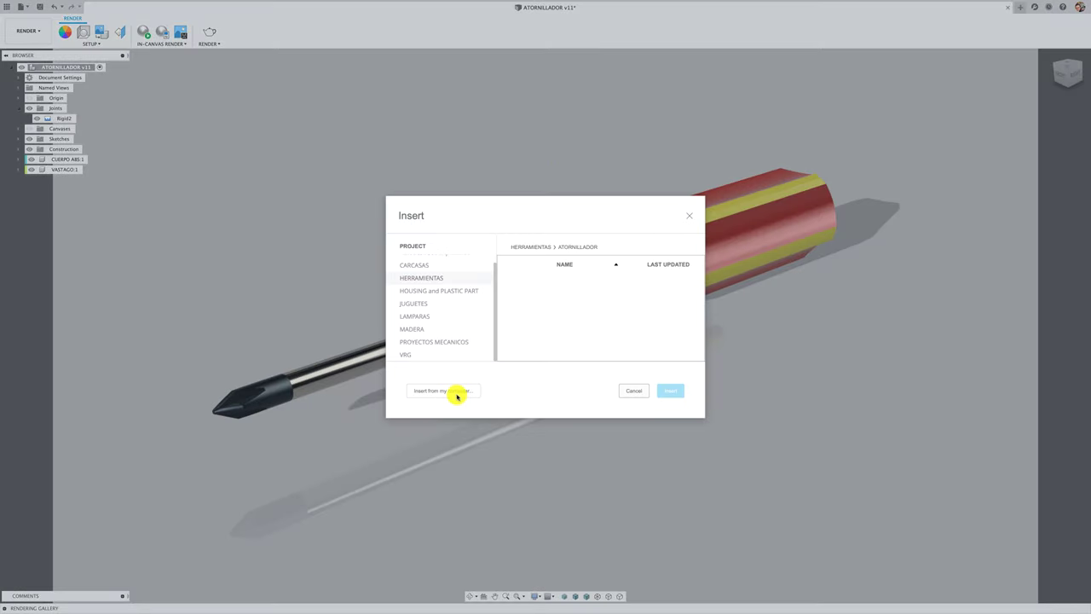
left_click(458, 396)
left_click(333, 113)
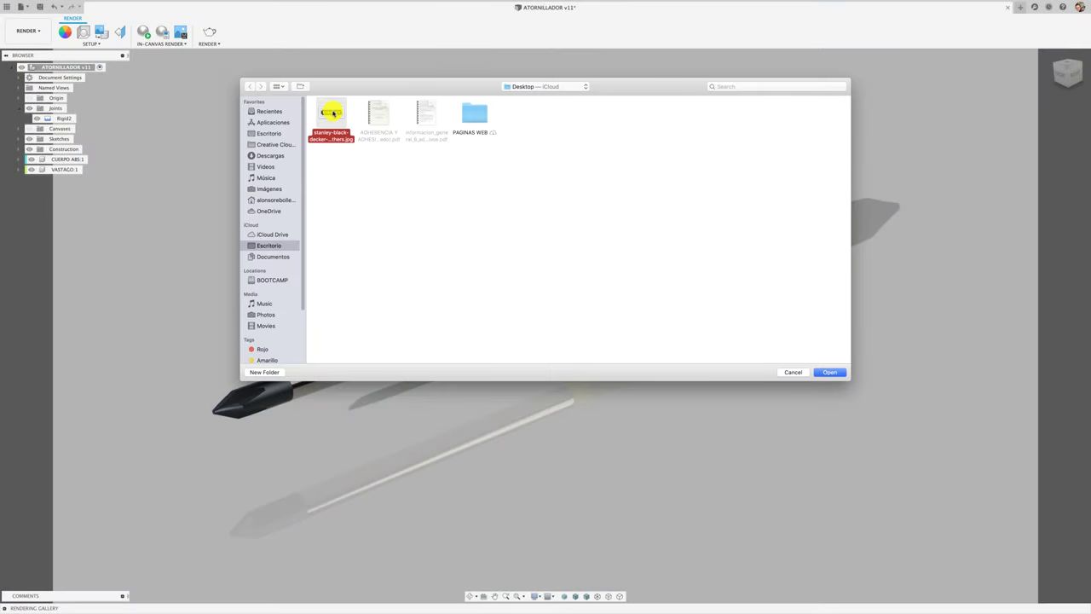
left_click(833, 373)
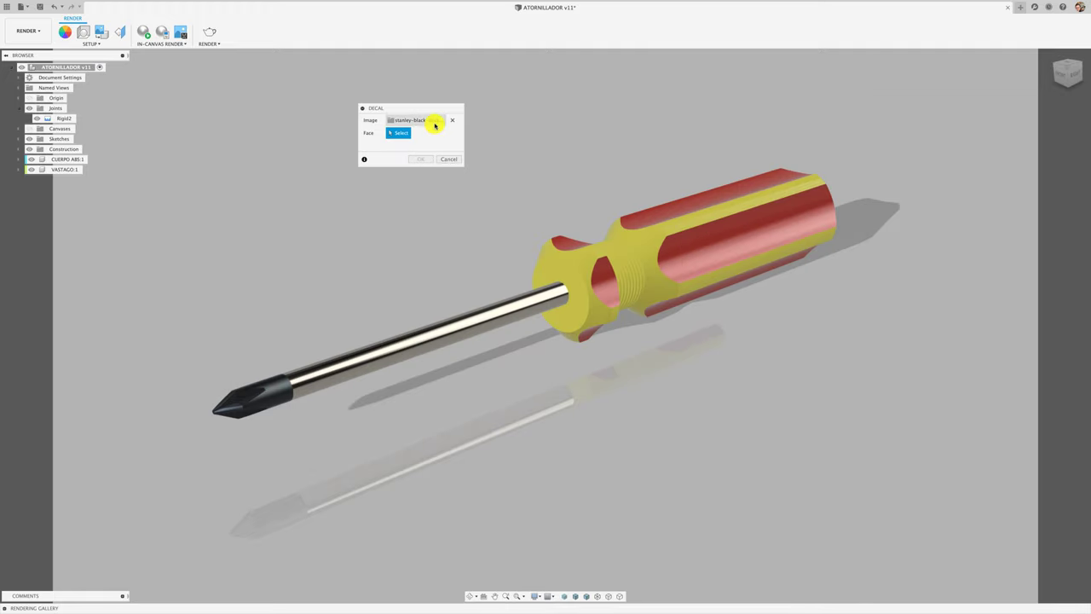
Place the STANLEY decal on the flat handle face, rotated -180°
left_click(727, 247)
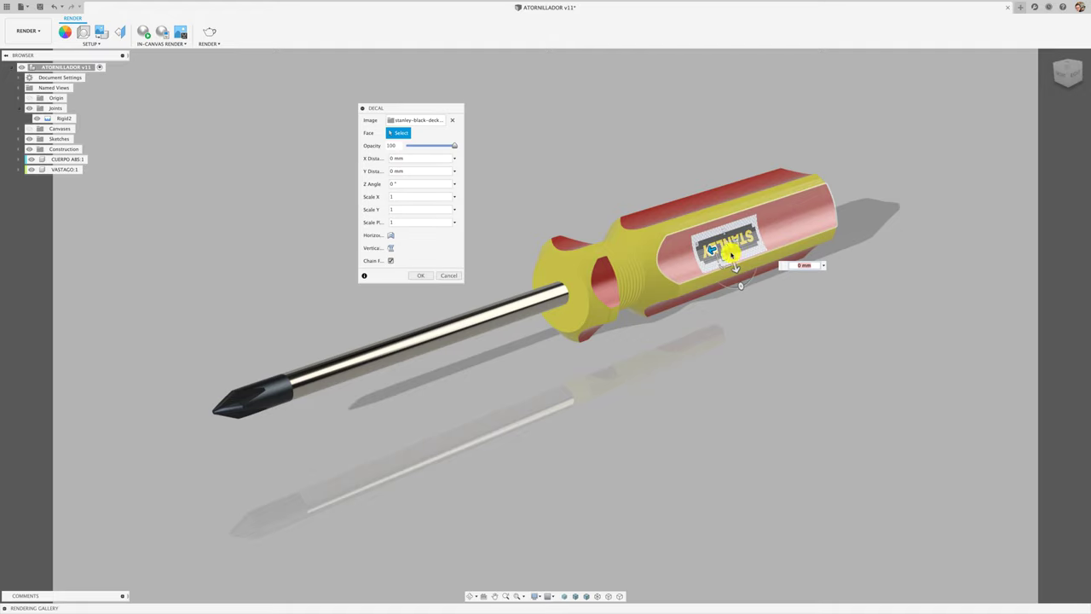
mouse_move(732, 254)
left_mouse_down()
mouse_move(706, 229)
mouse_move(741, 185)
mouse_move(722, 200)
left_mouse_up()
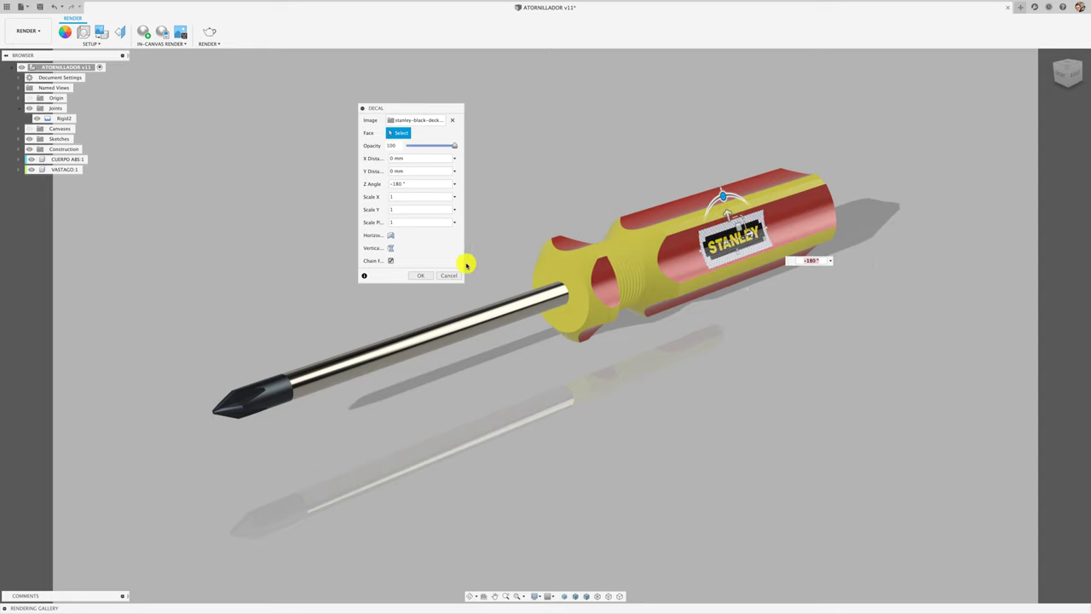
left_click(417, 276)
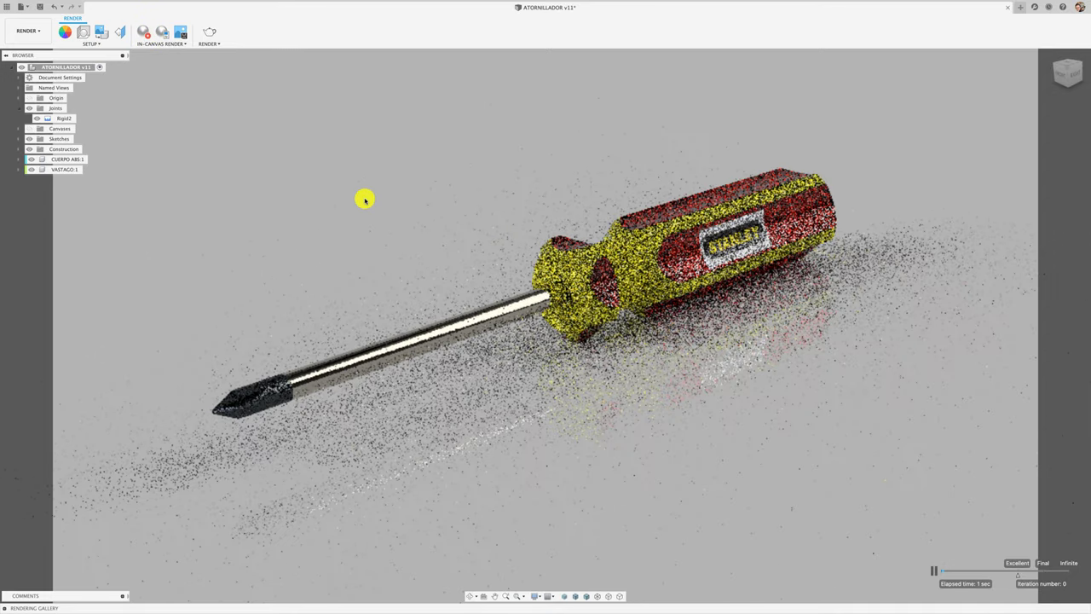
left_click(929, 563)
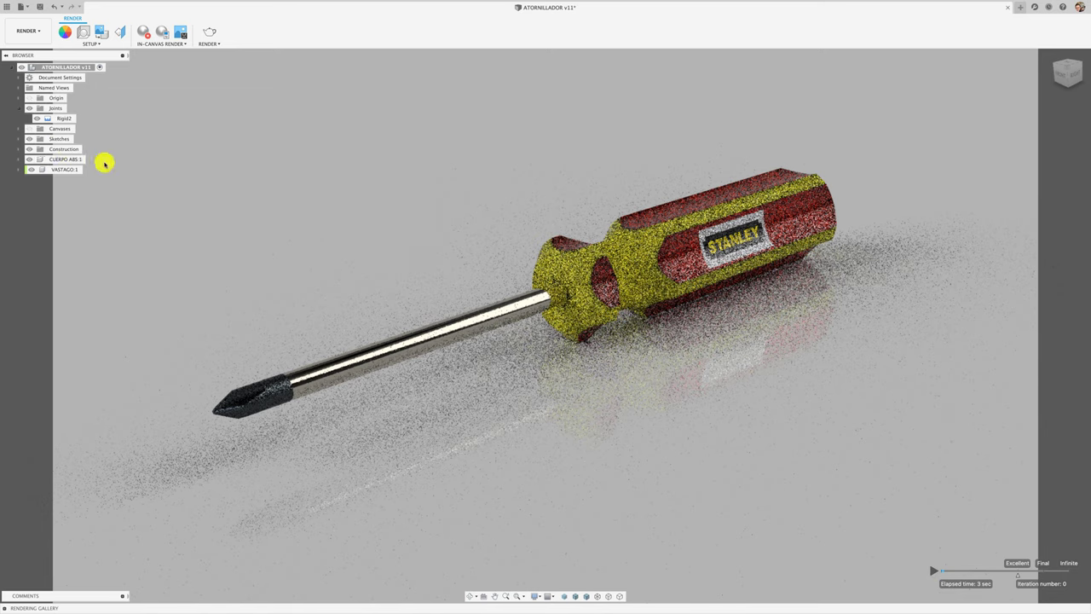
left_click(143, 32)
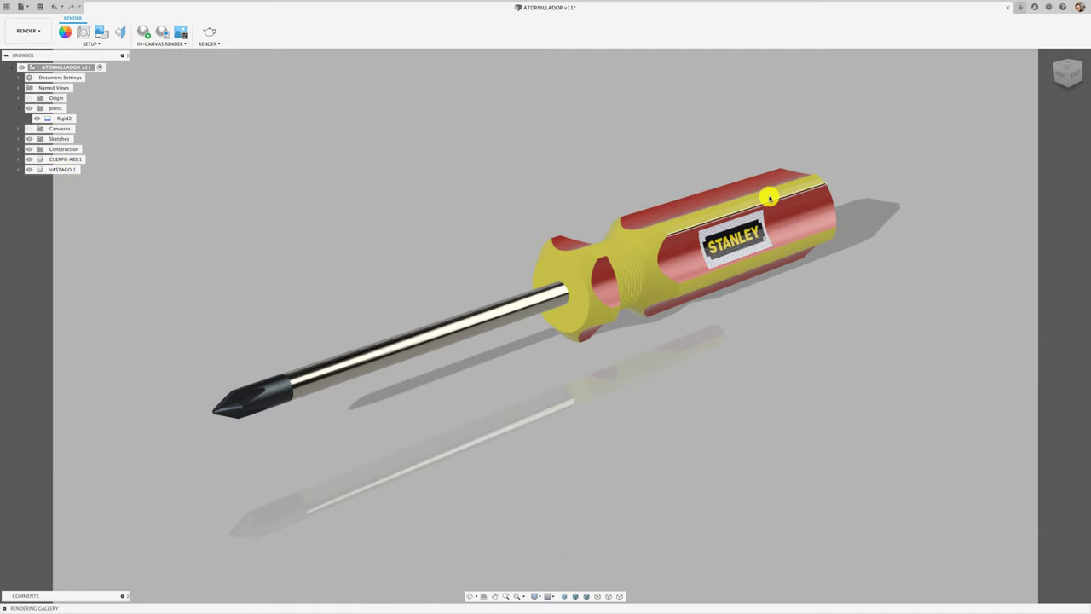
left_click(736, 239)
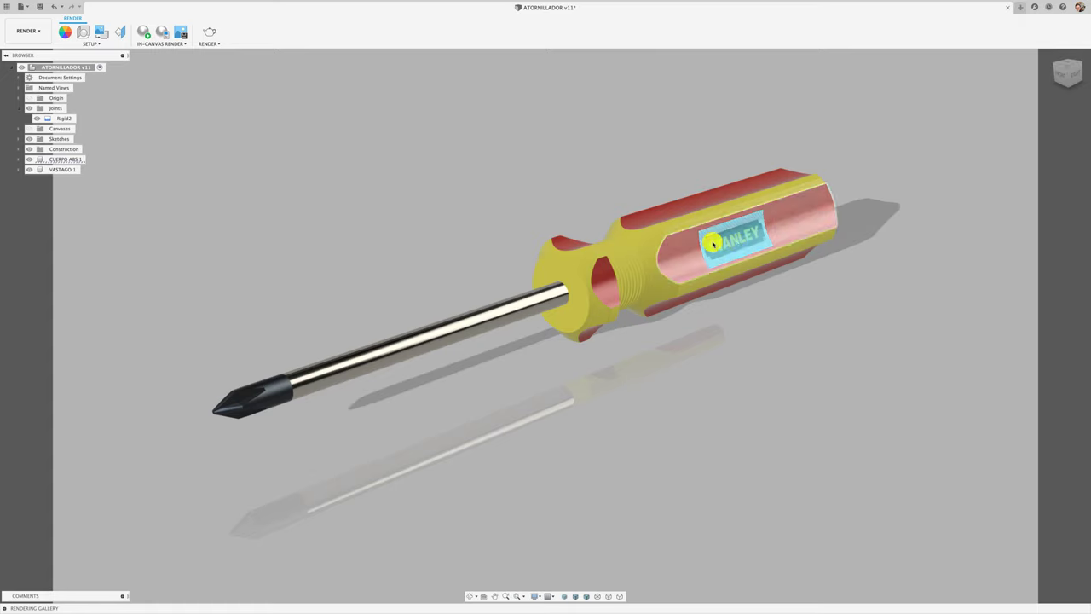
Expand CUERPO ABS:1 and its Decals folder, cancelling Replace Image File for the stanley decal
left_click(17, 159)
left_click(64, 190)
right_click(64, 192)
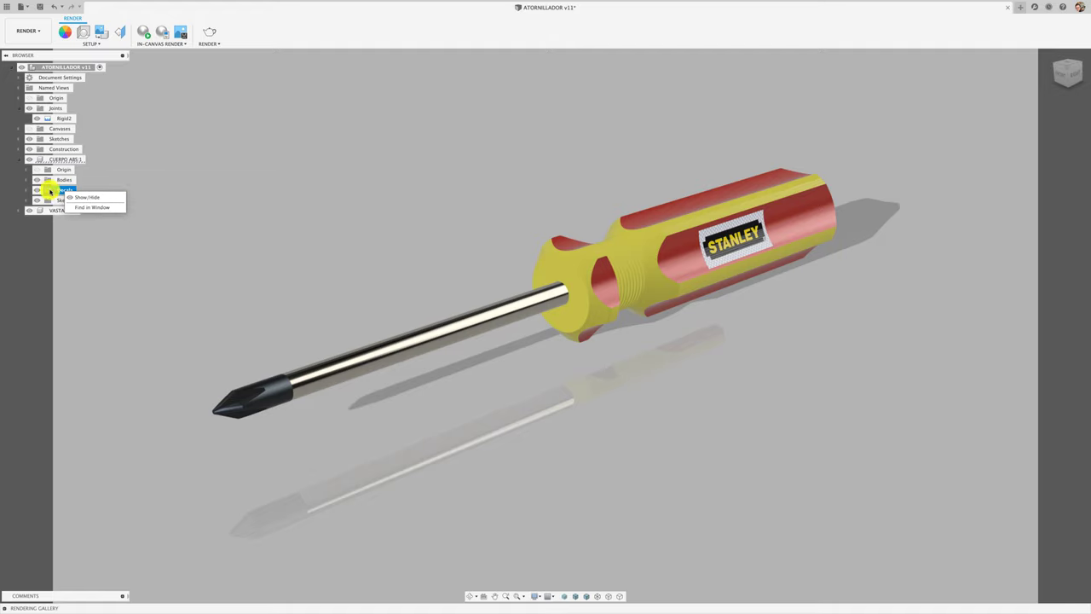
left_click(26, 191)
left_click(27, 190)
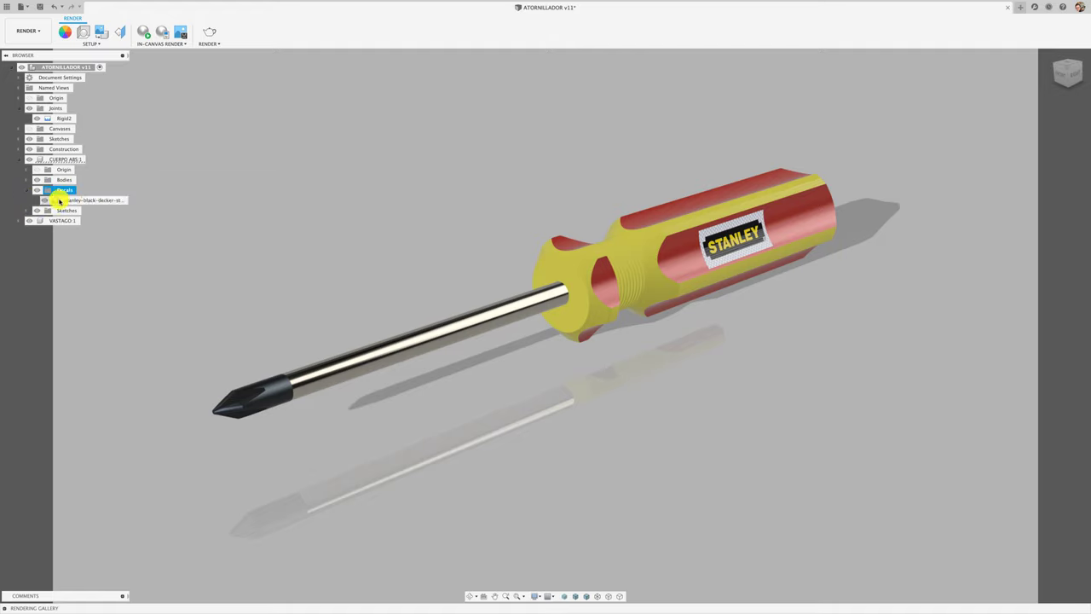
right_click(89, 202)
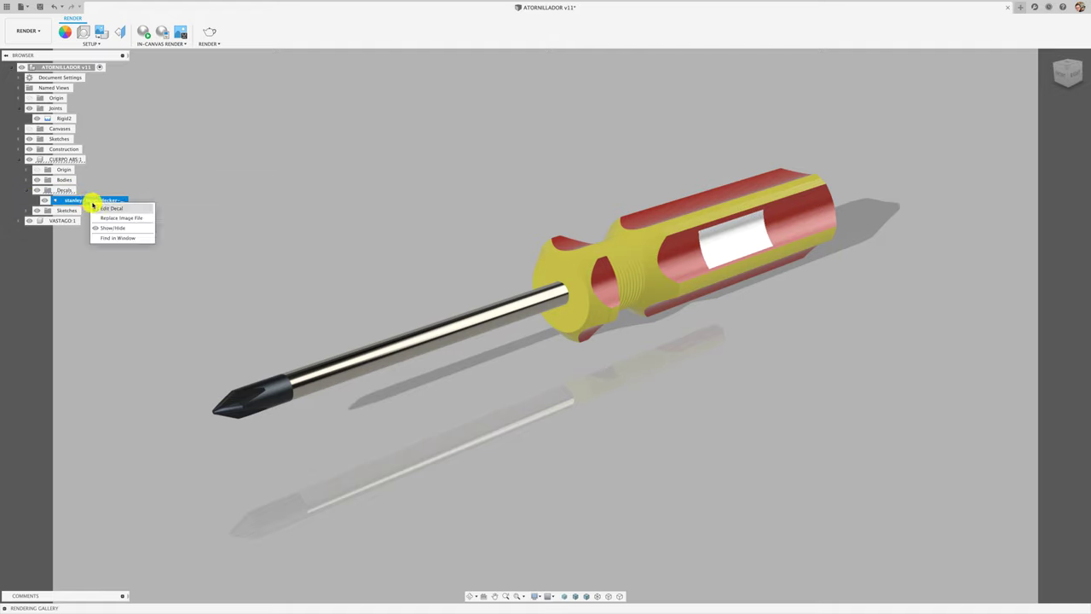
left_click(120, 219)
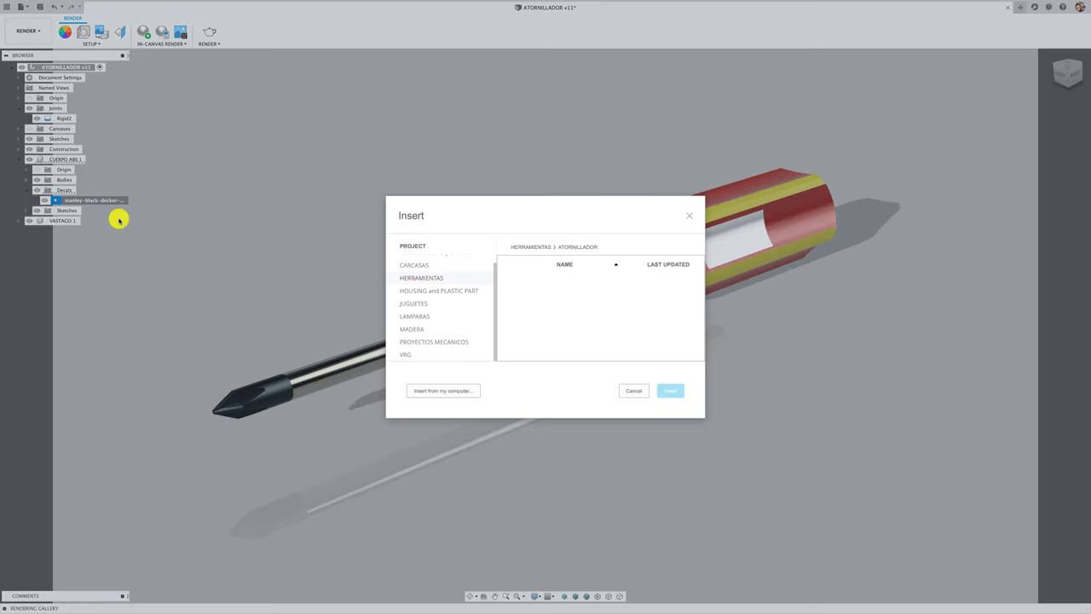
left_click(635, 392)
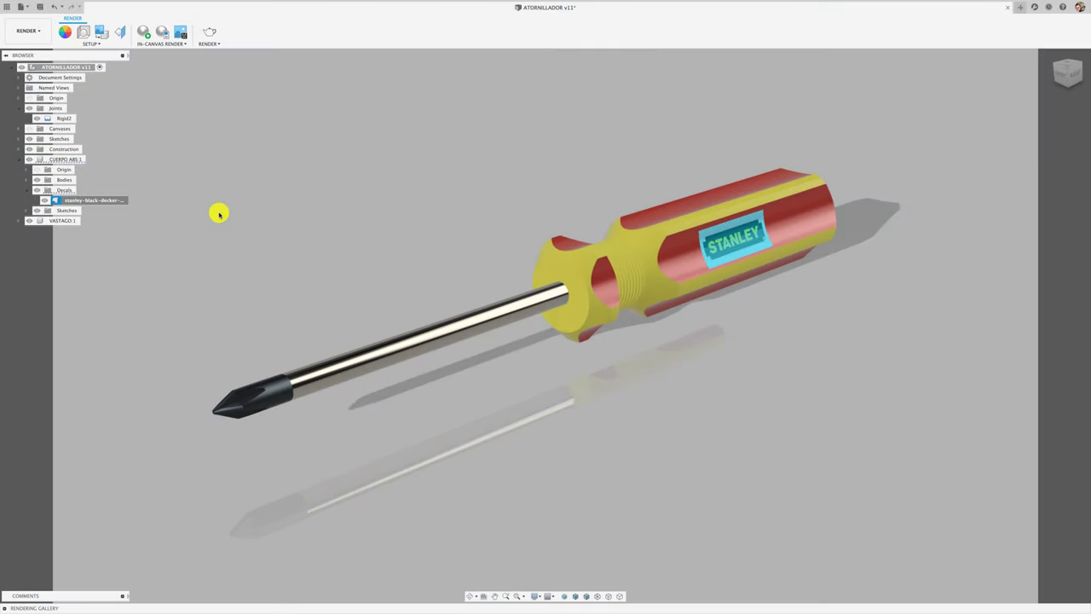
Hide the stanley decal and switch to the desktop overview
left_click(66, 191)
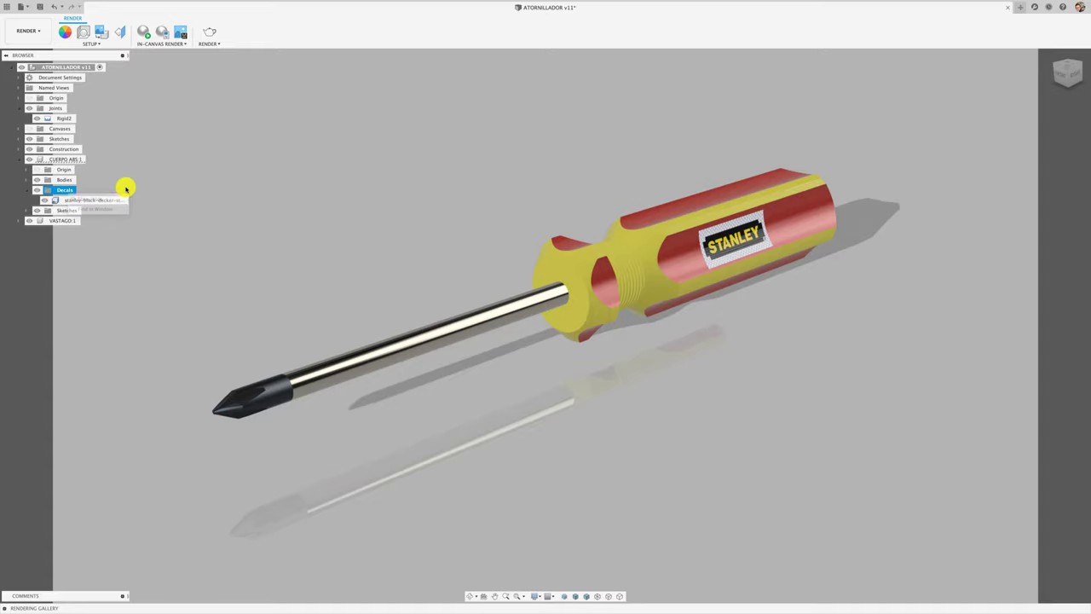
left_click(45, 200)
left_click(45, 200)
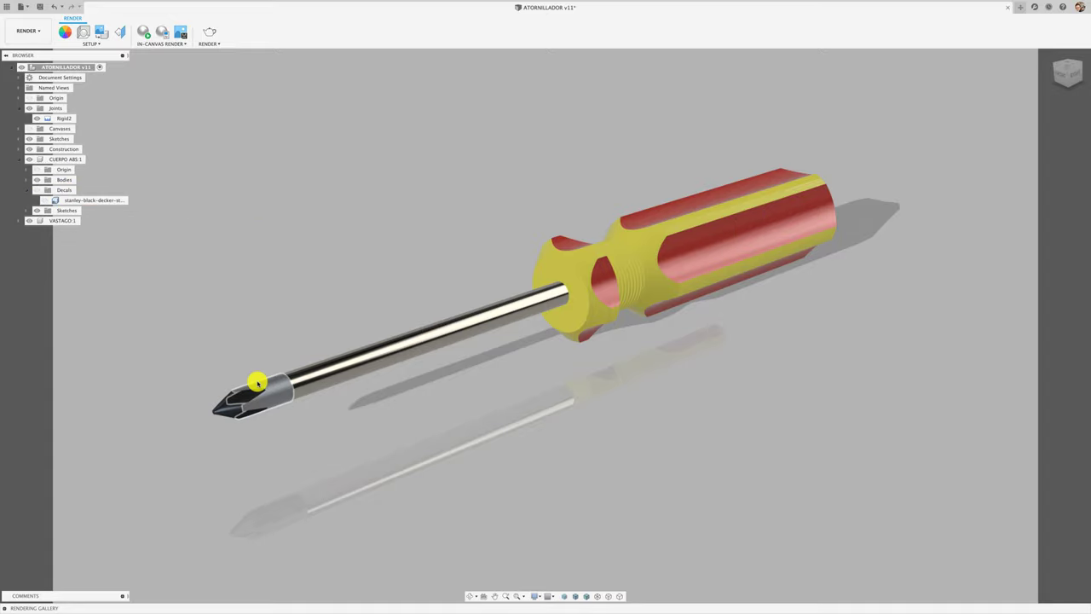
key("F4")
key("ctrl+Up")
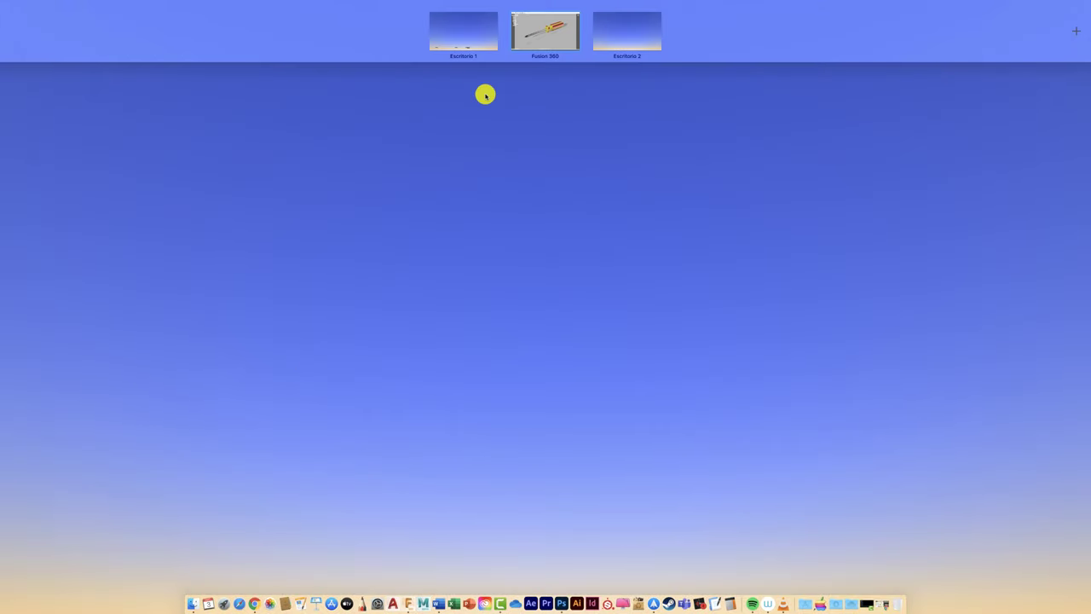
Switch to Escritorio 1 and bring up Chrome's Stanley logo image results
left_click(463, 38)
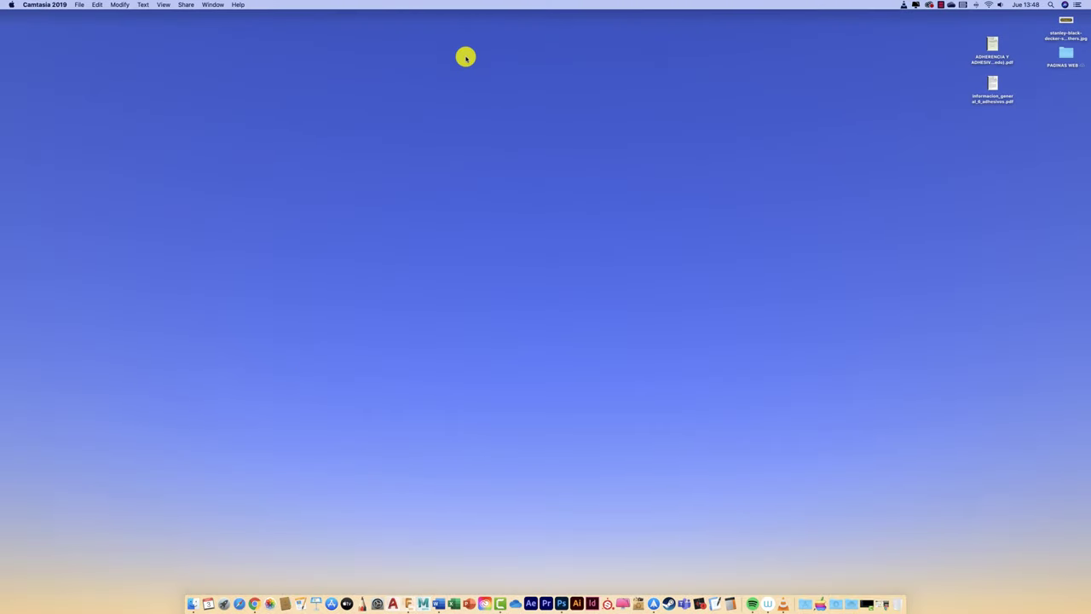
left_click(254, 602)
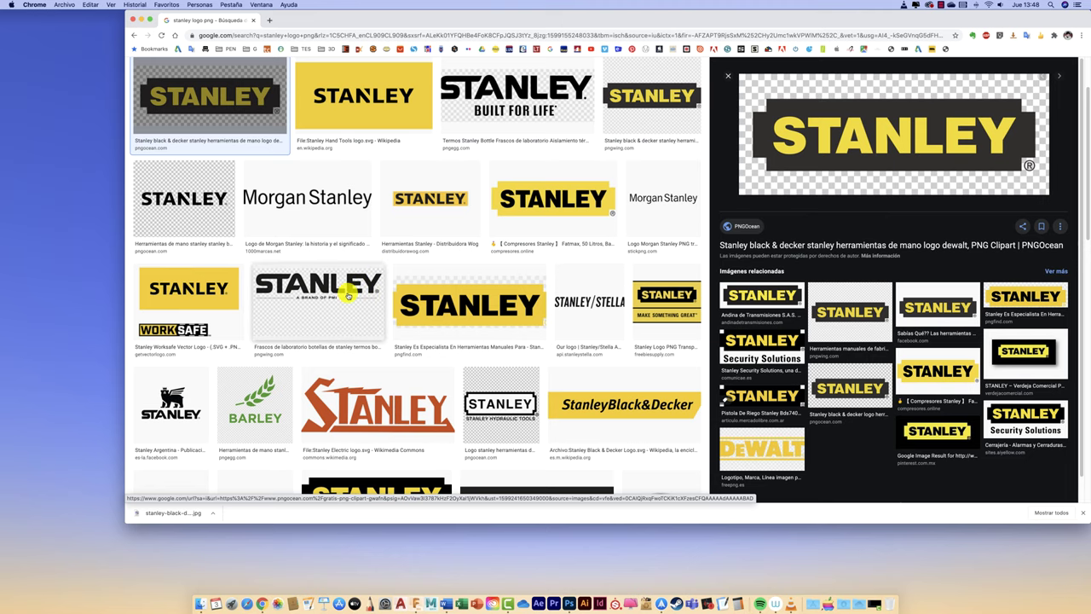
scroll(498, 241, "up", 1)
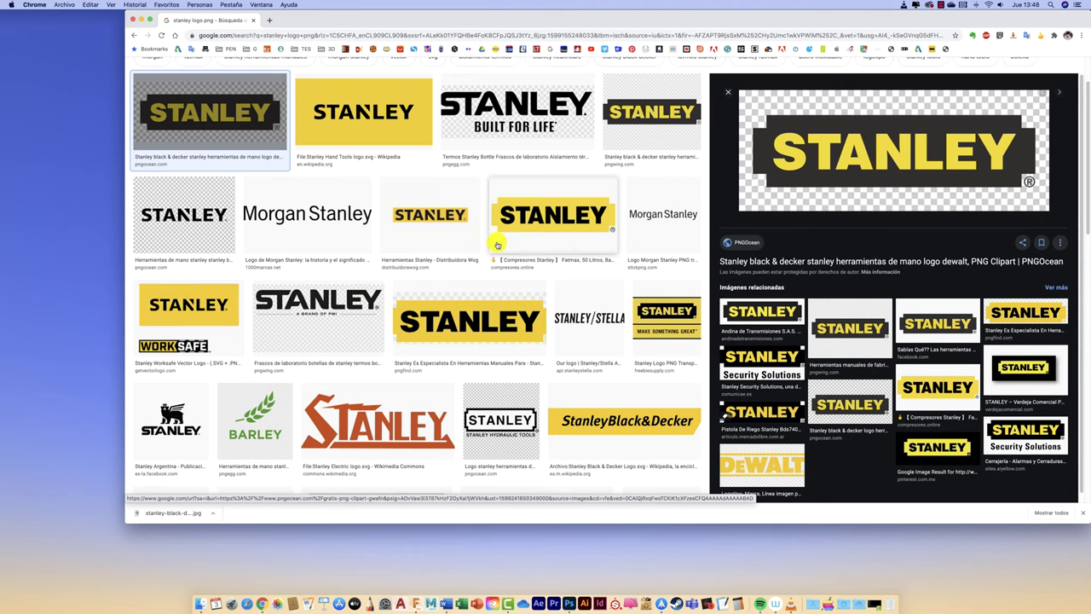
scroll(498, 245, "up", 2)
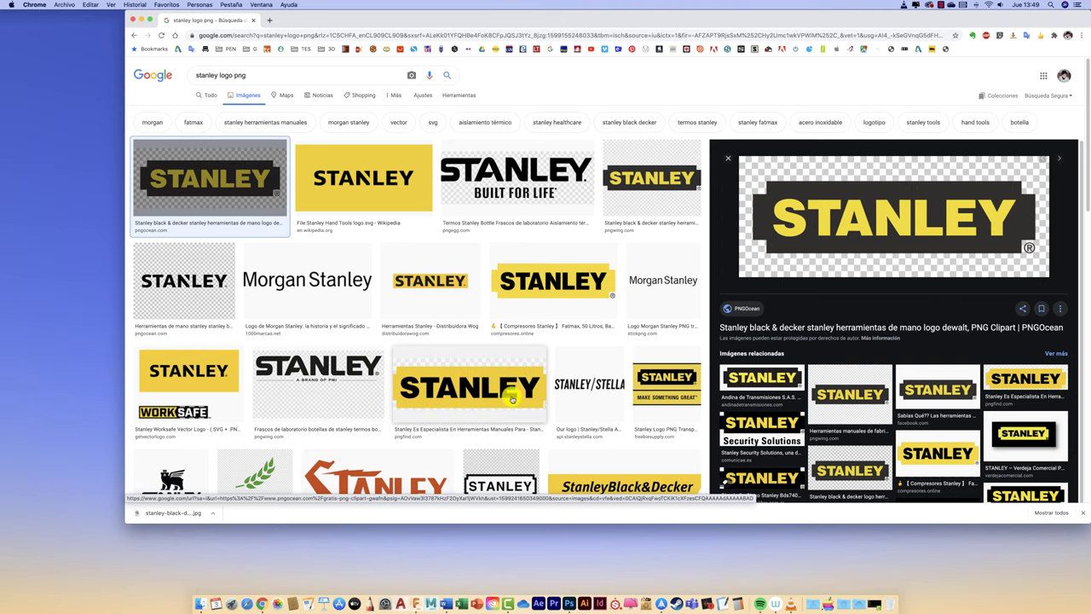
Save the yellow Compresores Stanley logo as logo-stanley-compresor.png, then return to the desktop overview
left_click(560, 281)
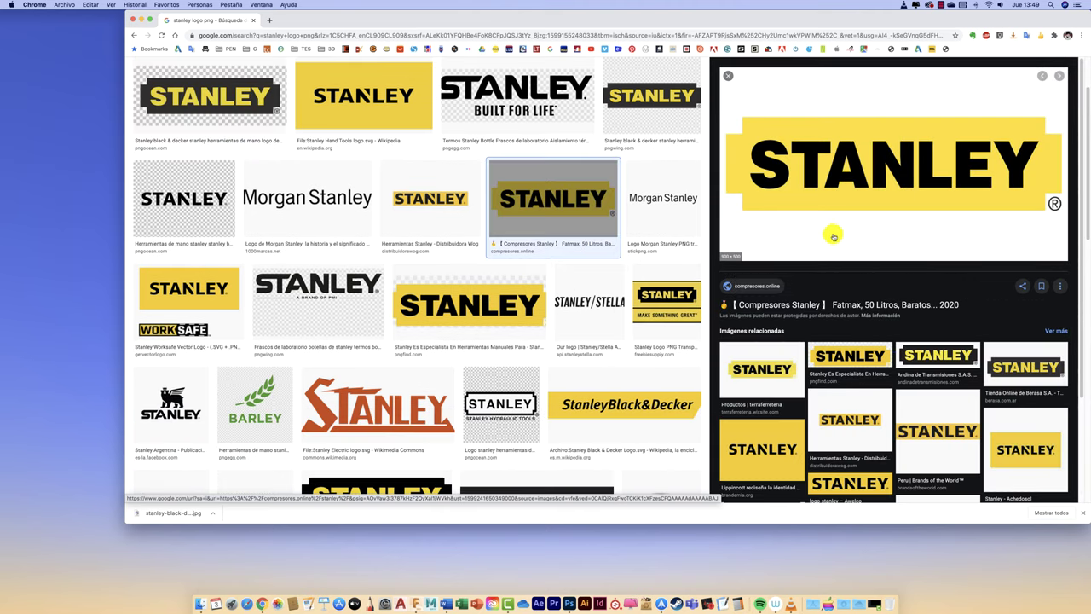
right_click(854, 172)
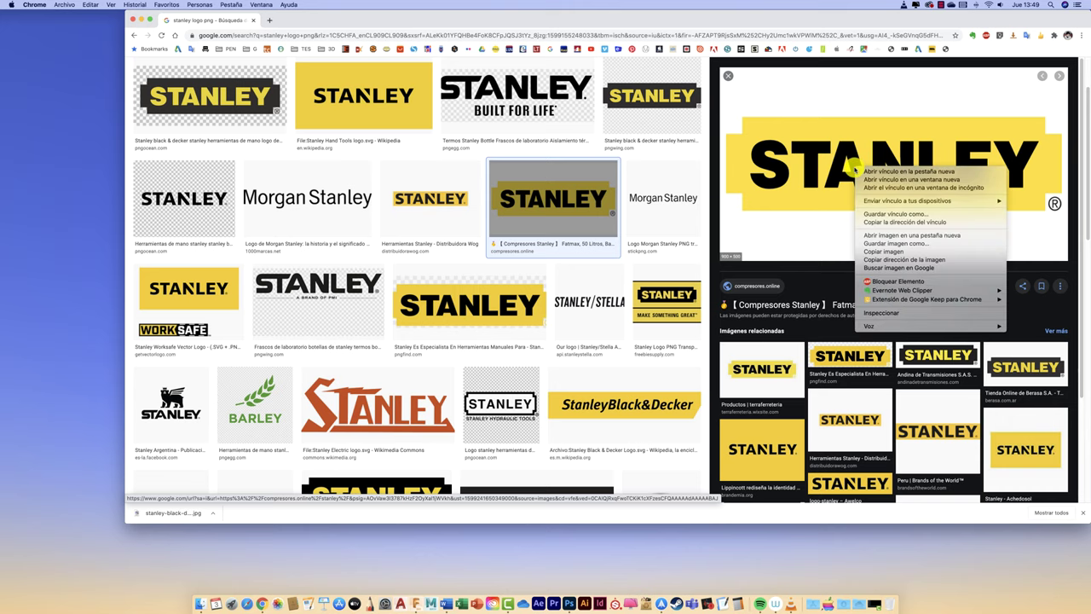
left_click(889, 242)
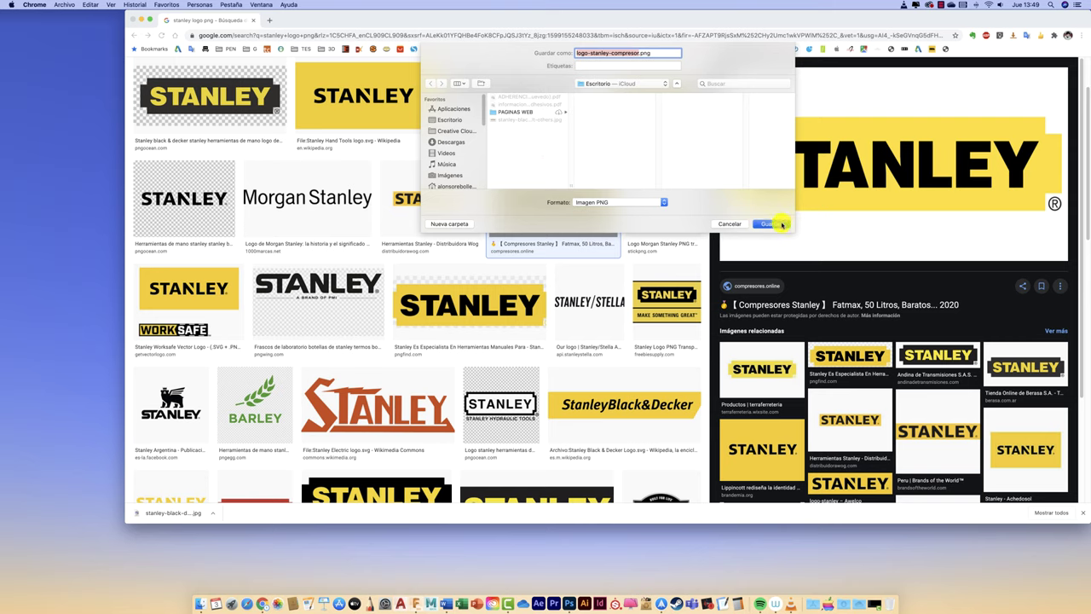
left_click(772, 224)
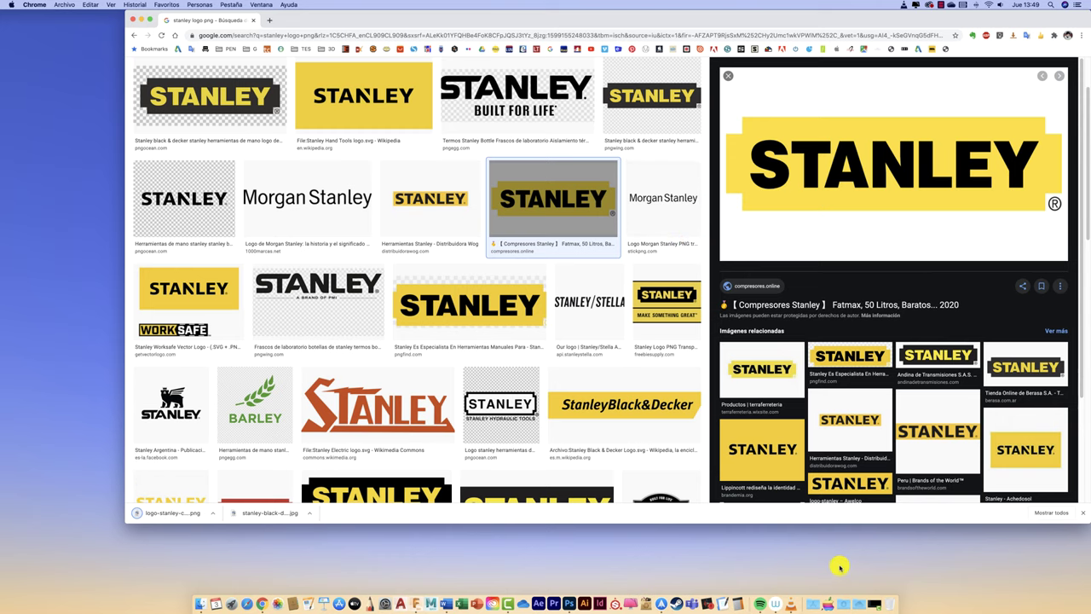
key("F4")
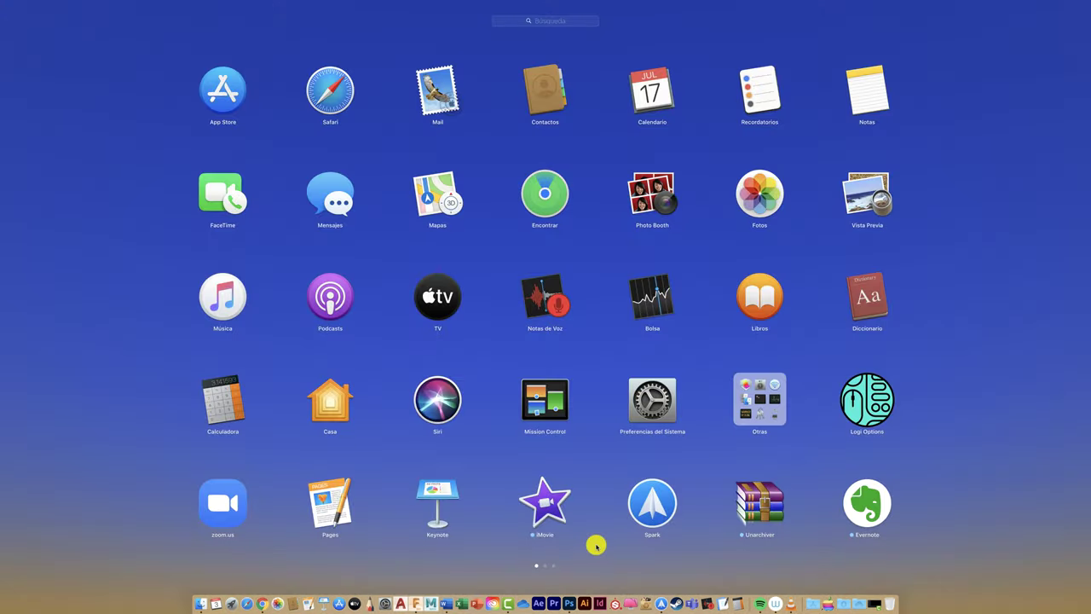
key("ctrl+Up")
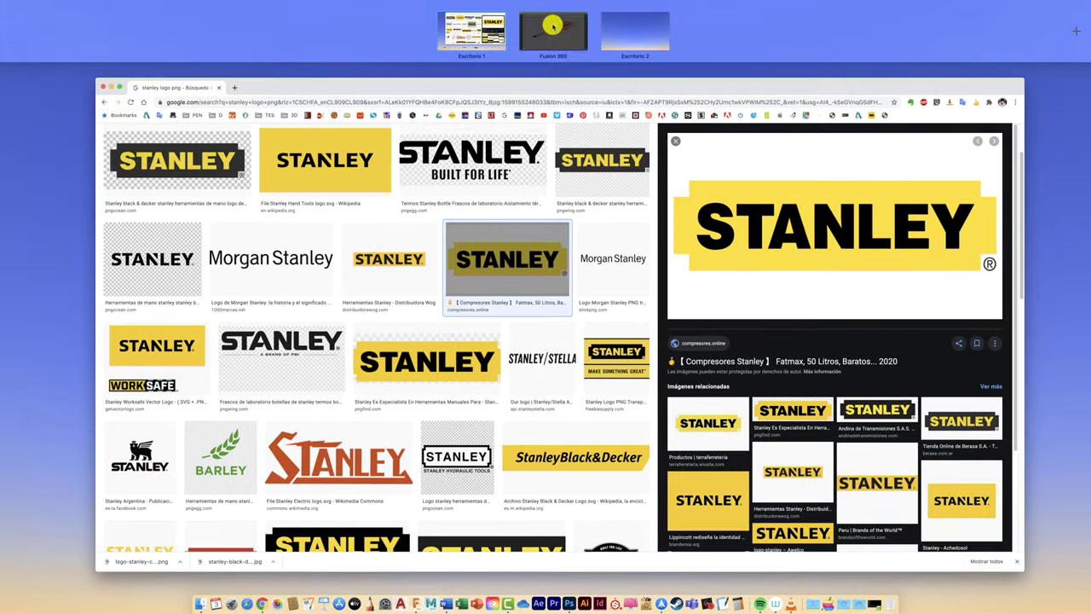
Back in Fusion 360, load logo-stanley-compresor.png as a new decal image
left_click(552, 26)
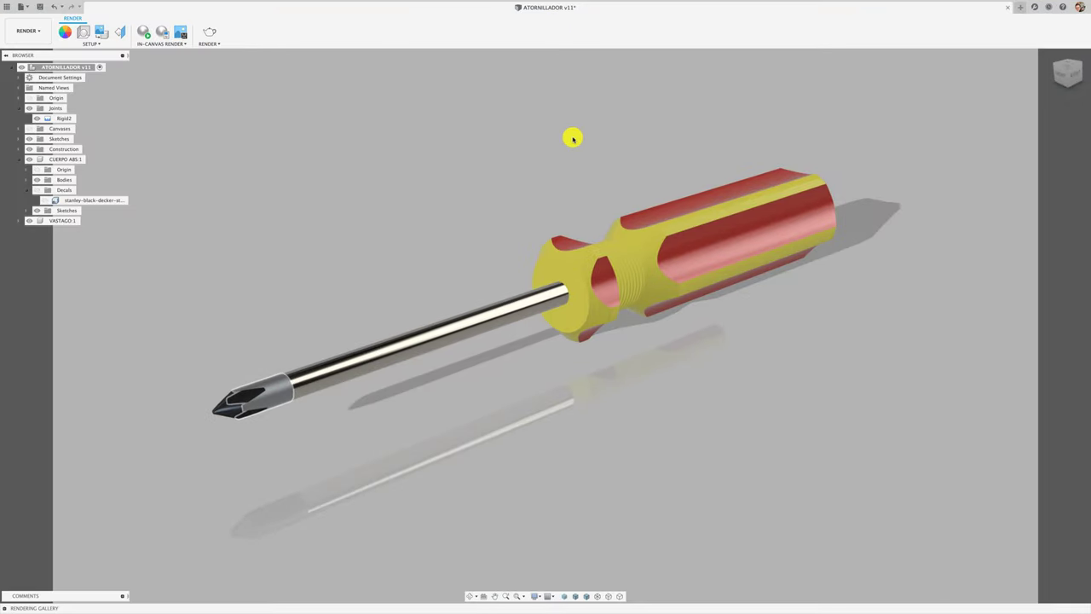
left_click(99, 33)
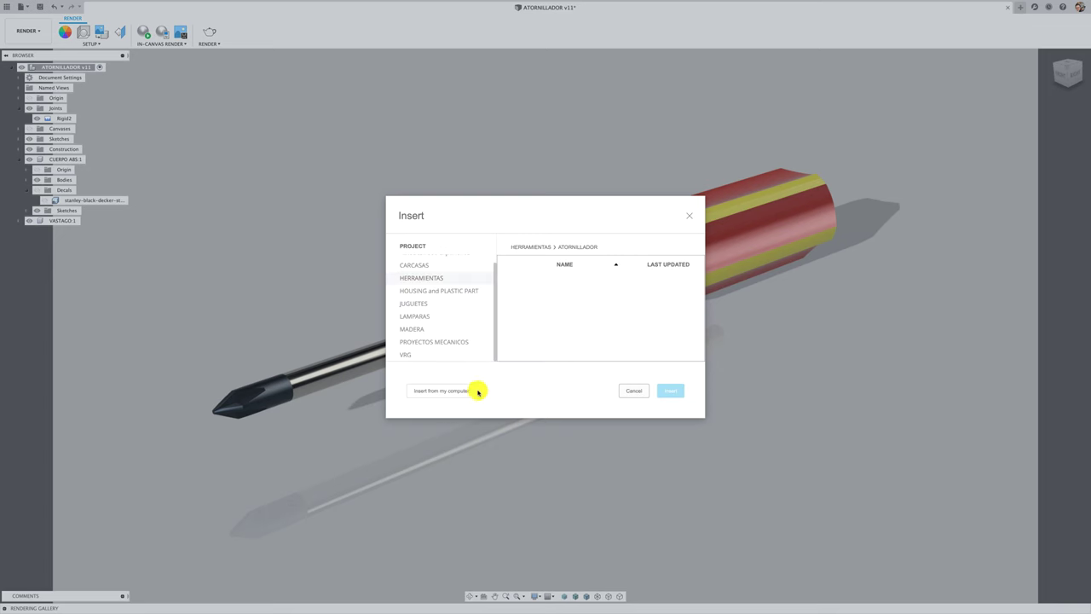
left_click(478, 391)
left_click(339, 121)
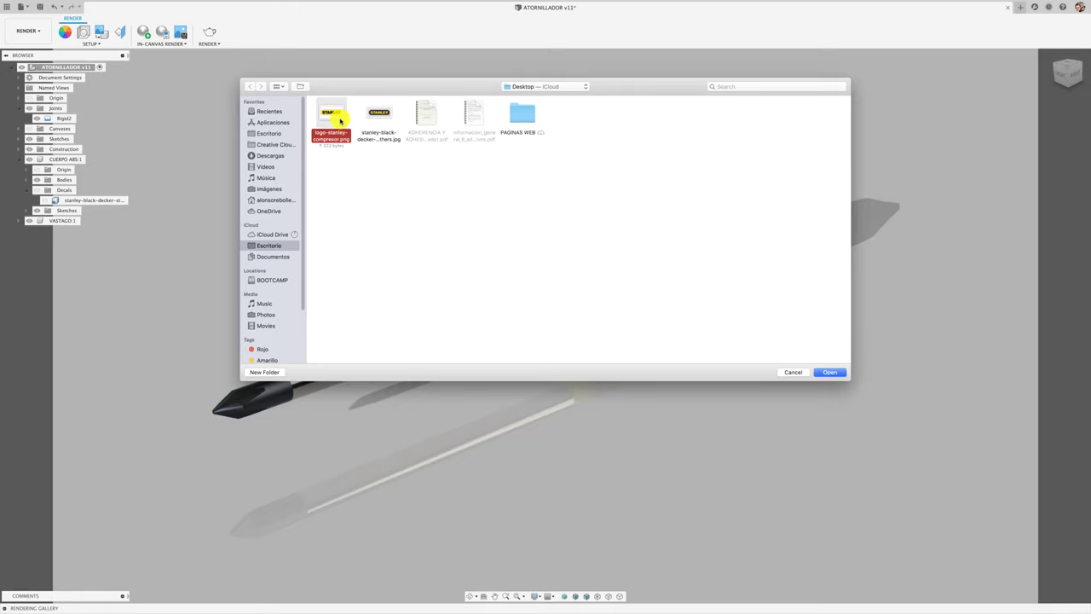
left_click(826, 374)
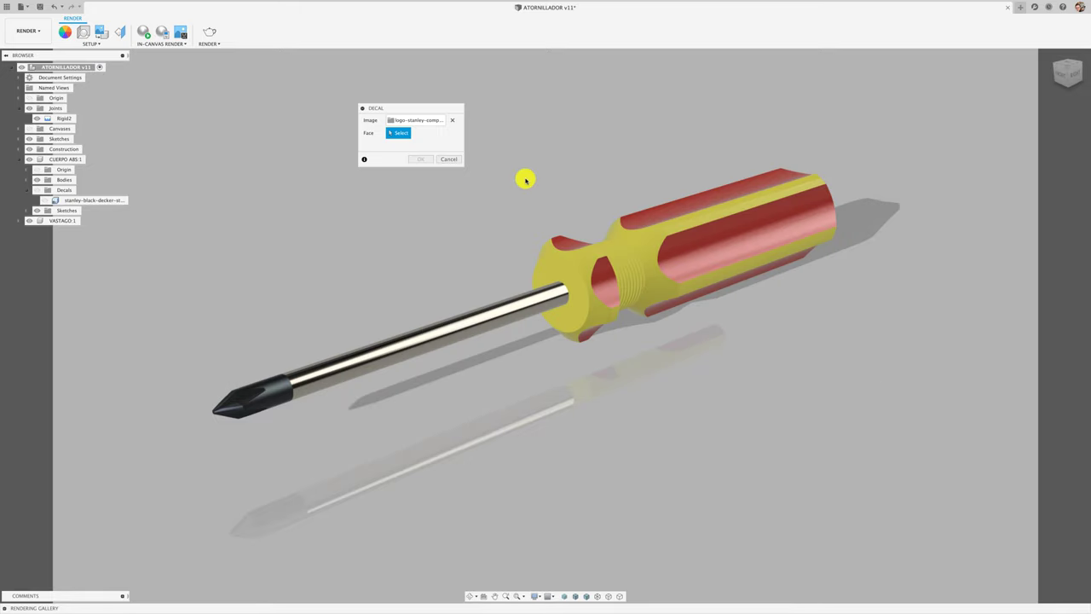
Place the decal on the flat handle face with Z Angle 0° and X Distance 2 mm
left_click(722, 252)
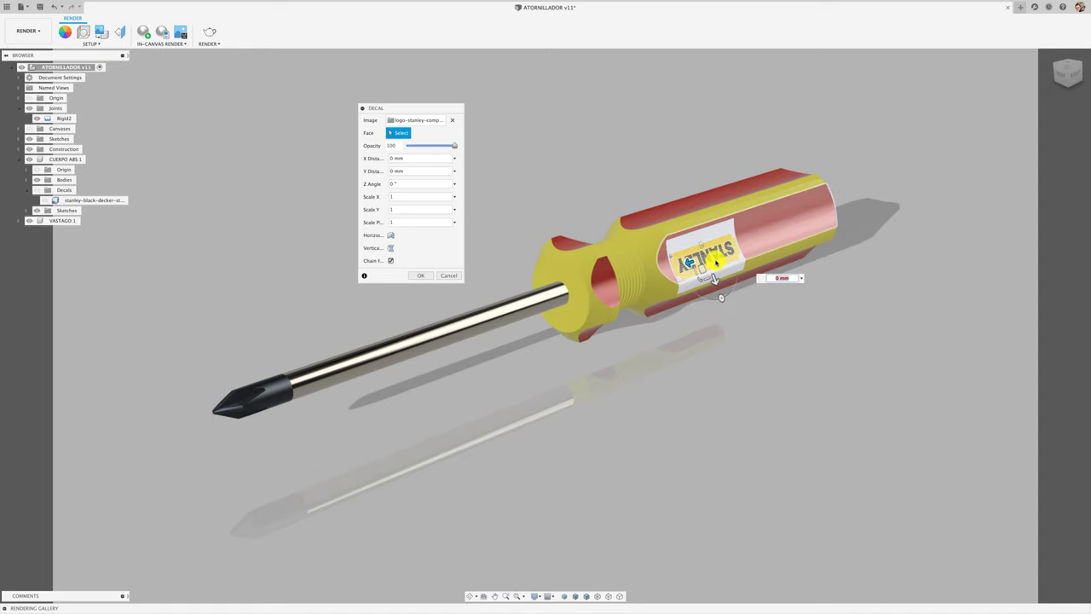
mouse_move(701, 271)
left_mouse_down()
mouse_move(747, 263)
mouse_move(736, 193)
mouse_move(741, 220)
left_mouse_up()
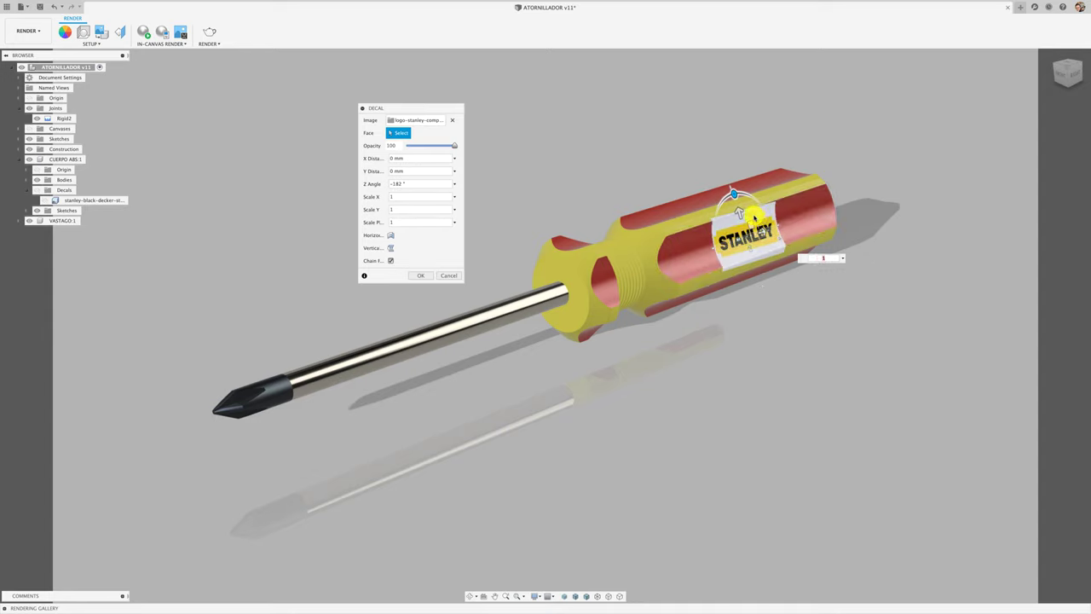
left_click(753, 218)
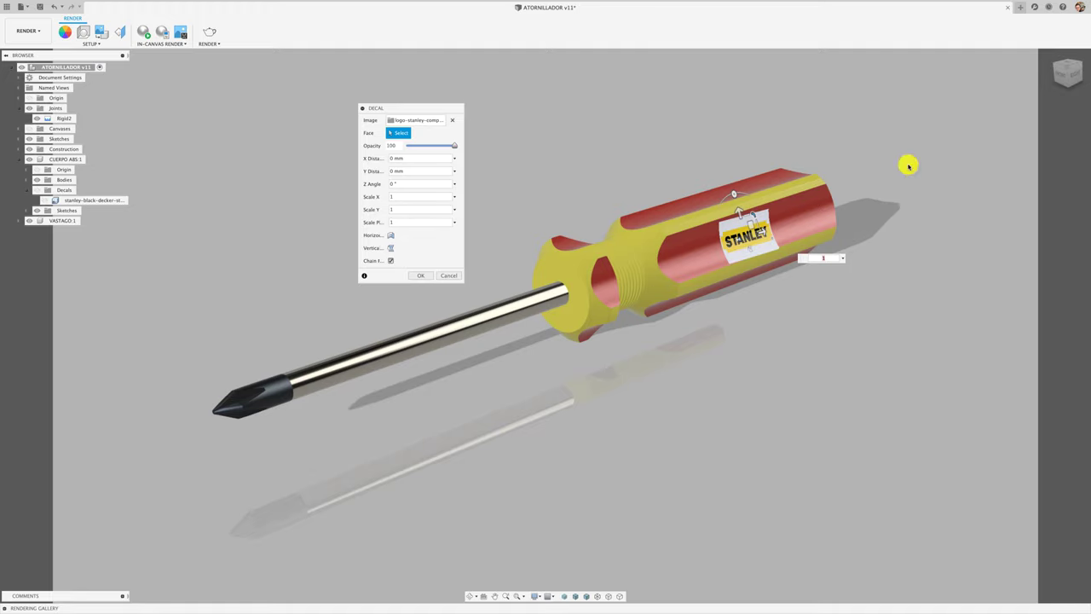
left_click(1067, 74)
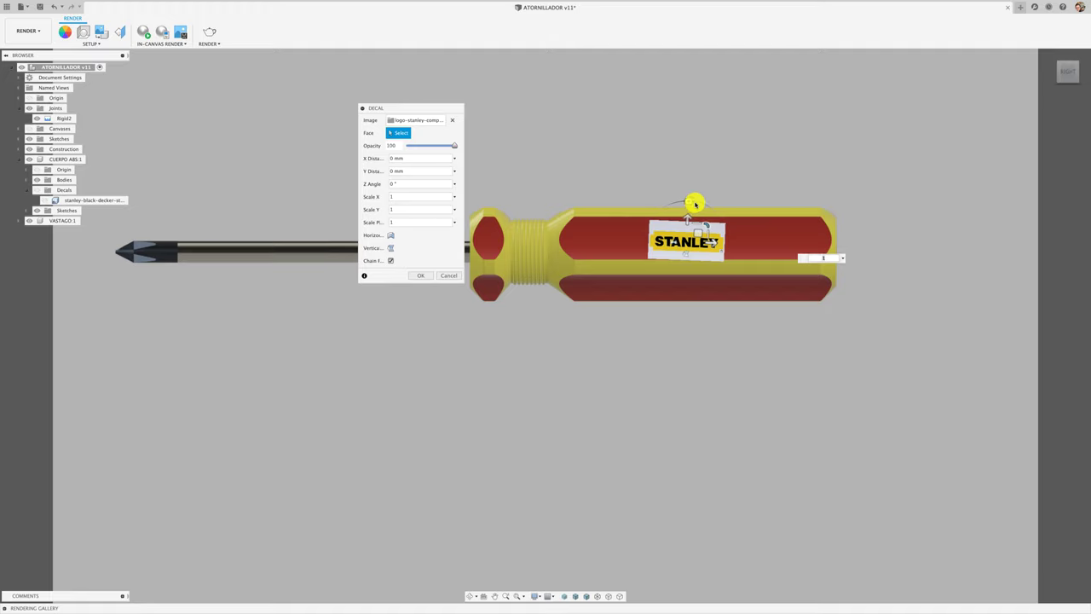
mouse_move(695, 204)
left_mouse_down()
mouse_move(684, 200)
mouse_move(697, 232)
mouse_move(794, 230)
left_mouse_up()
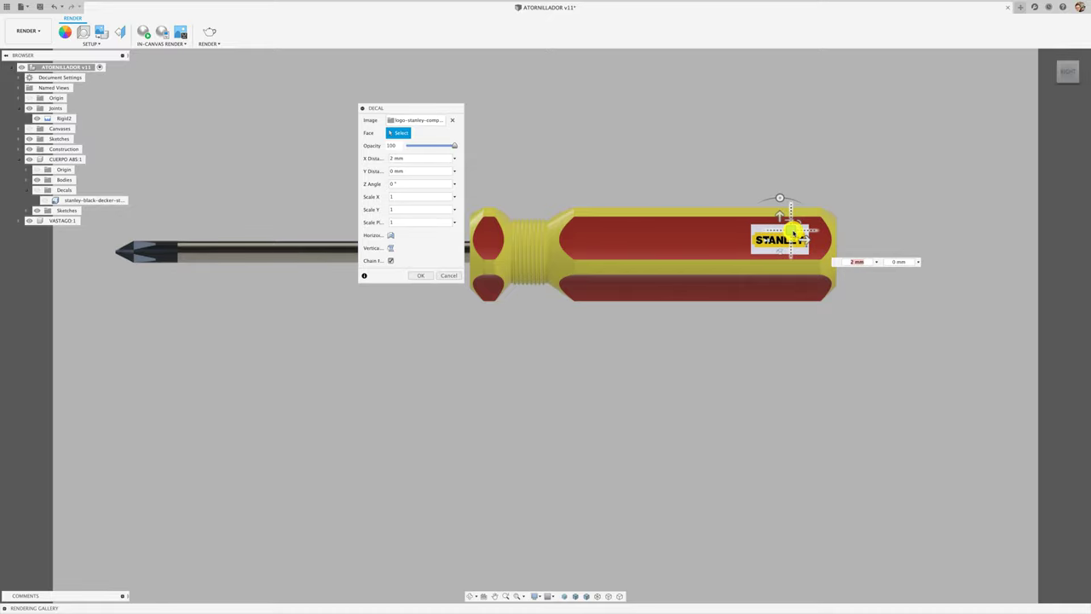
middle_click_drag(794, 230, 727, 273, "shift")
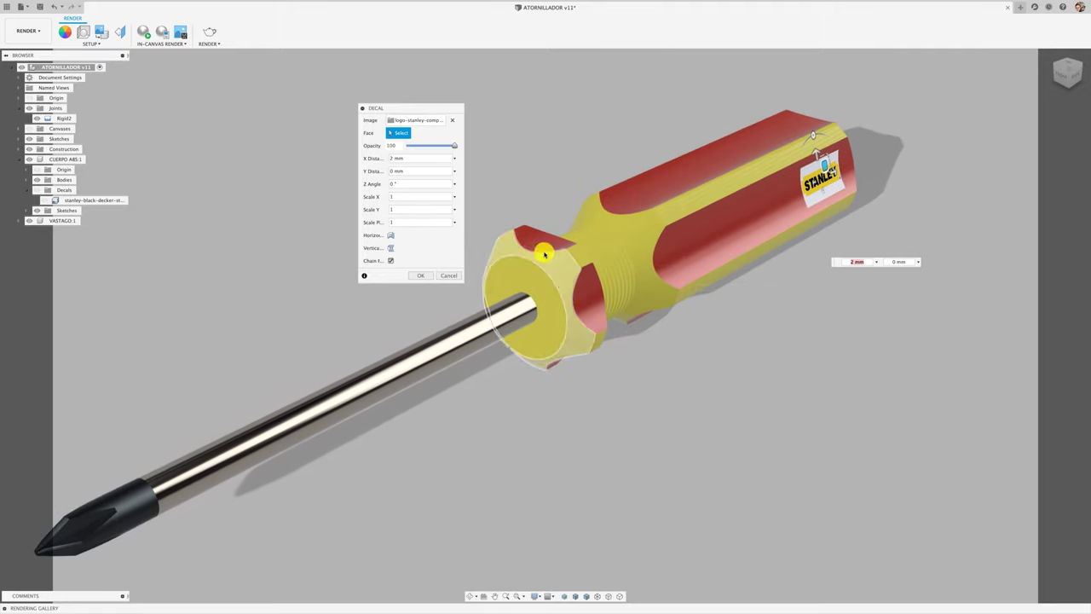
left_click(425, 275)
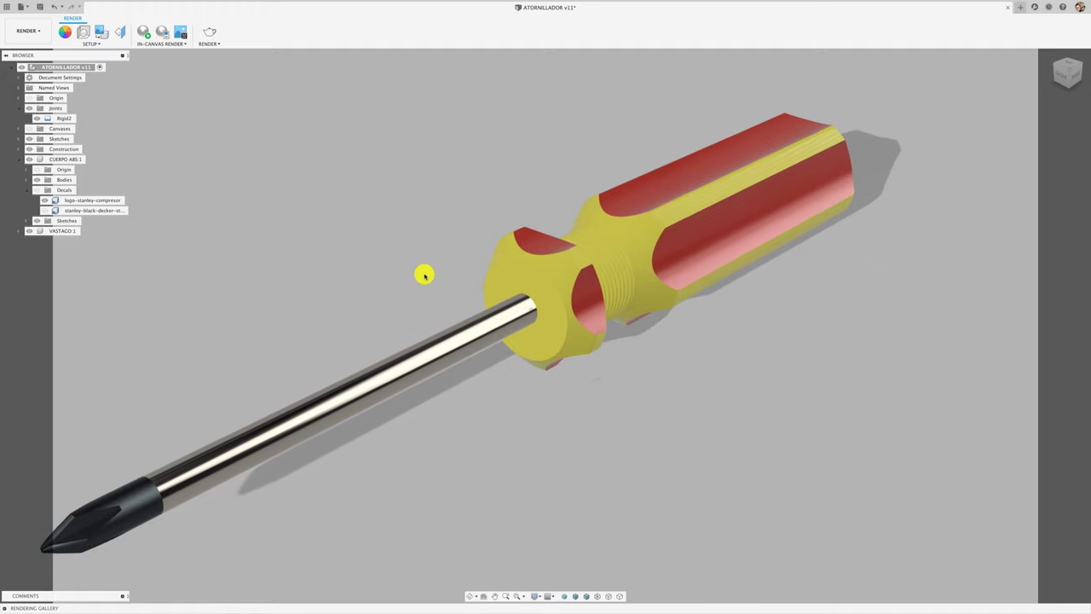
Hide the logo-stanley-compresor decal and the larger STANLEY decal
left_click(44, 202)
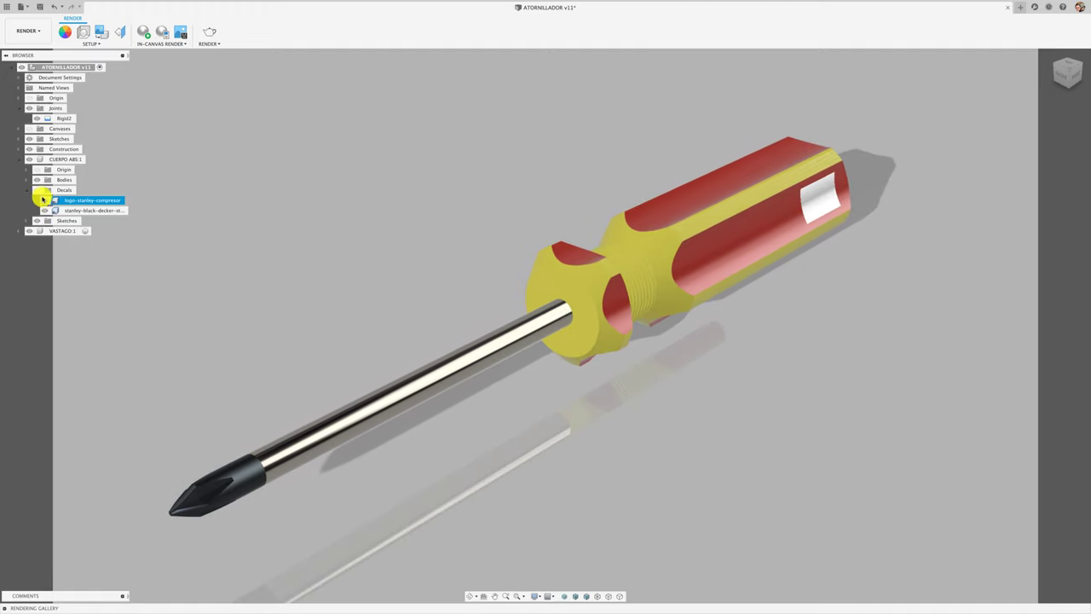
left_click(44, 199)
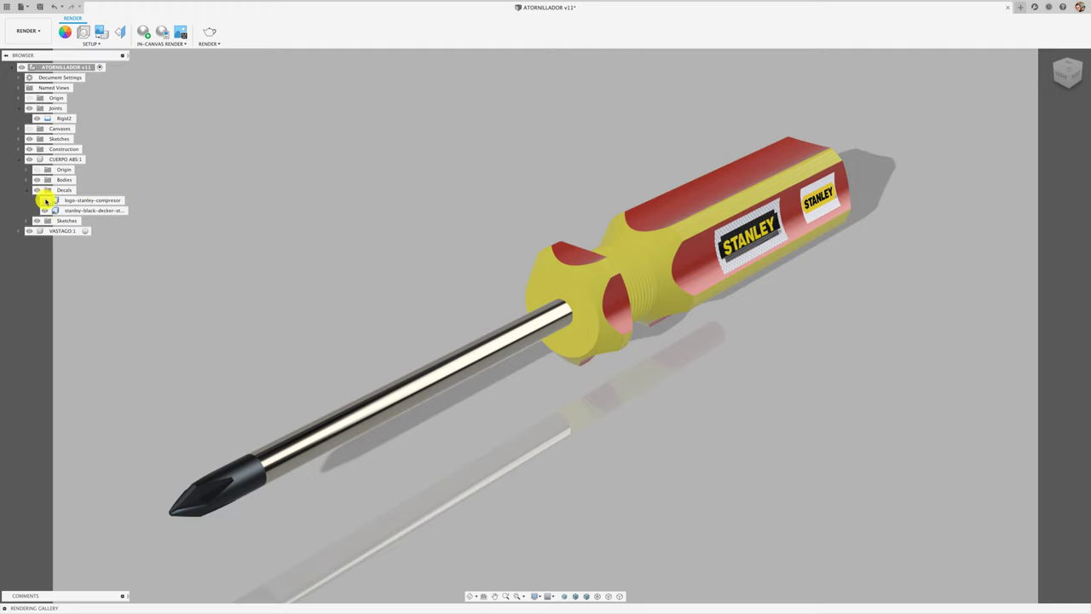
left_click(46, 201)
left_click(47, 210)
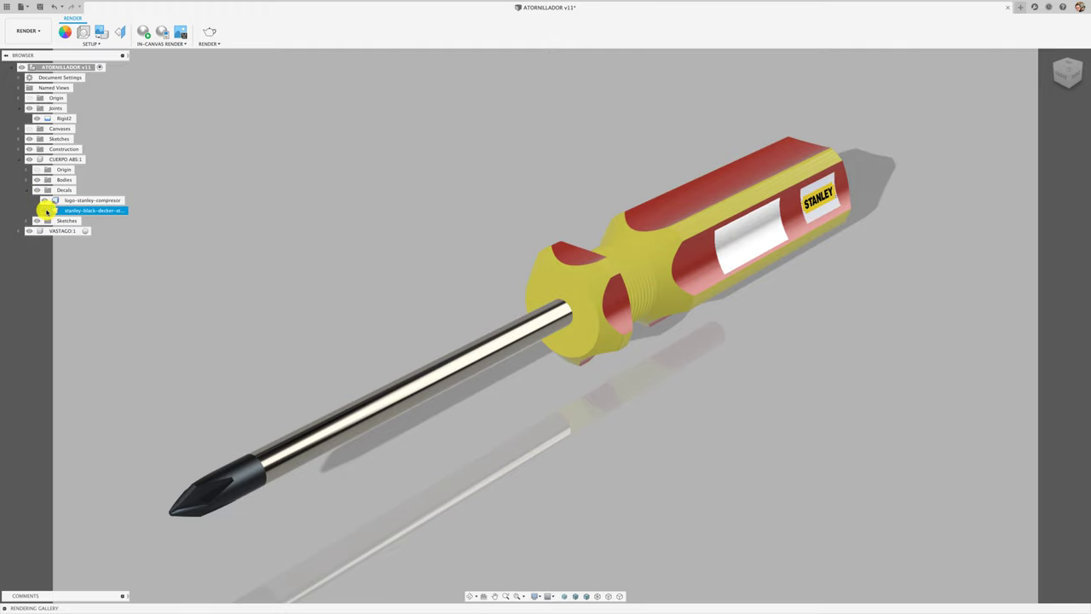
left_click(47, 210)
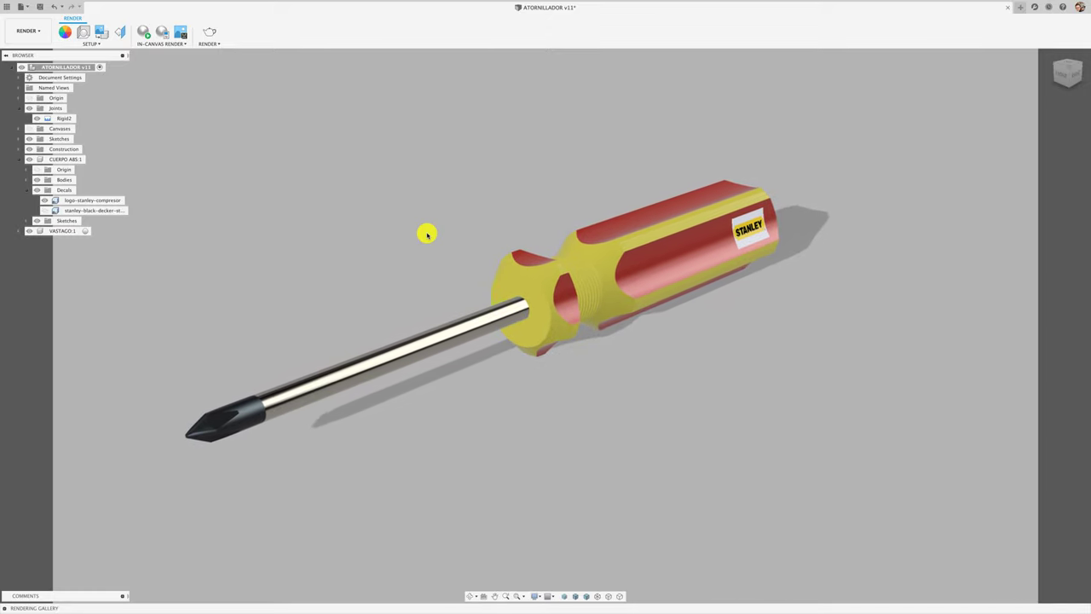
Turn off the Decals folder visibility and collapse Decals and CUERPO ABS:1
left_click(37, 189)
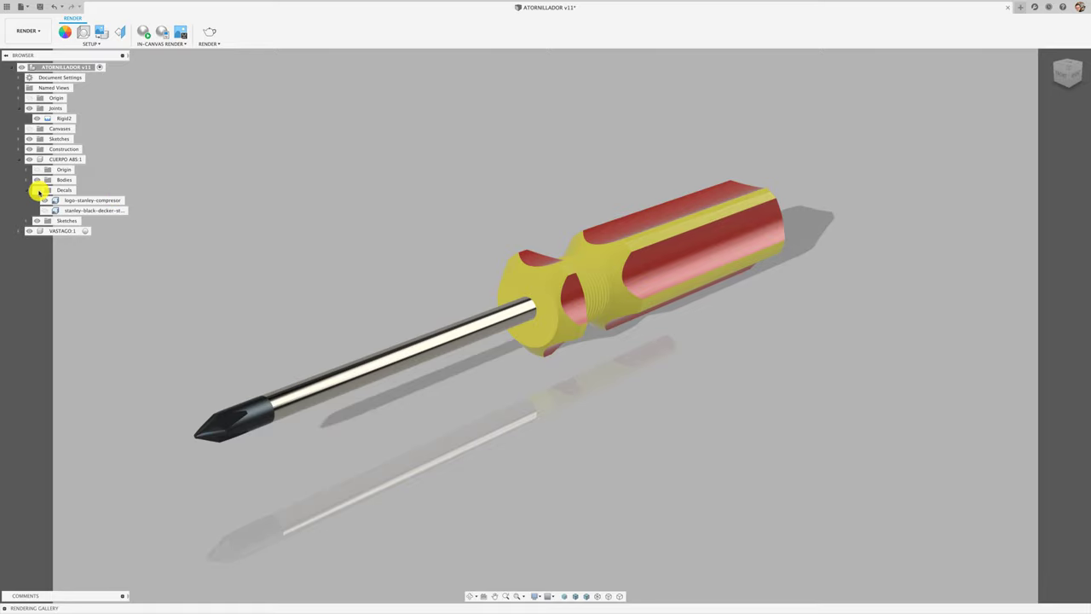
left_click(27, 190)
left_click(21, 159)
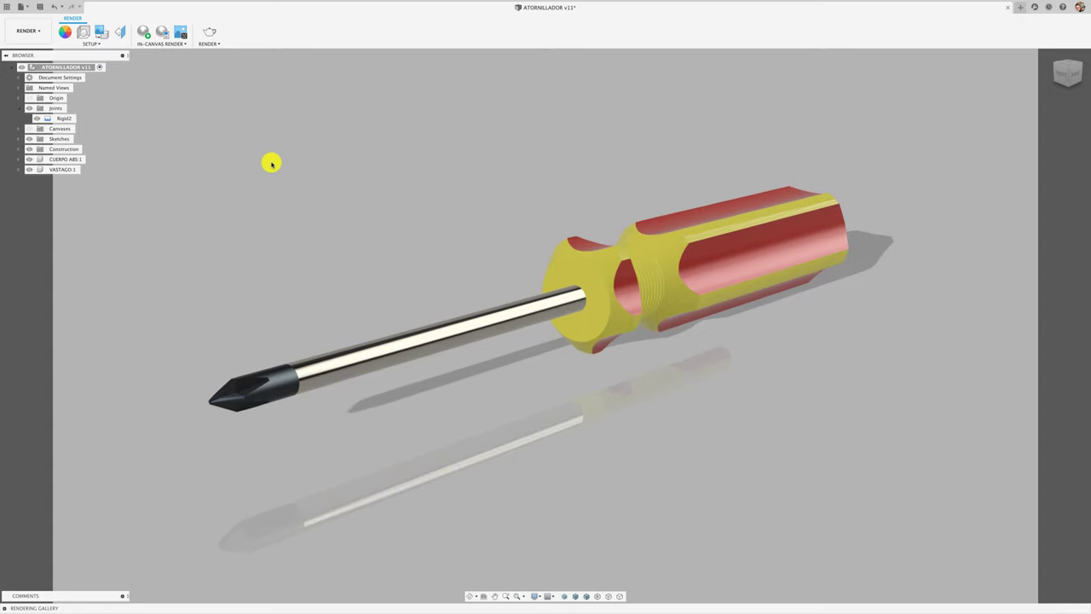
Set the scene Background to Environment in Scene Settings
left_click(83, 32)
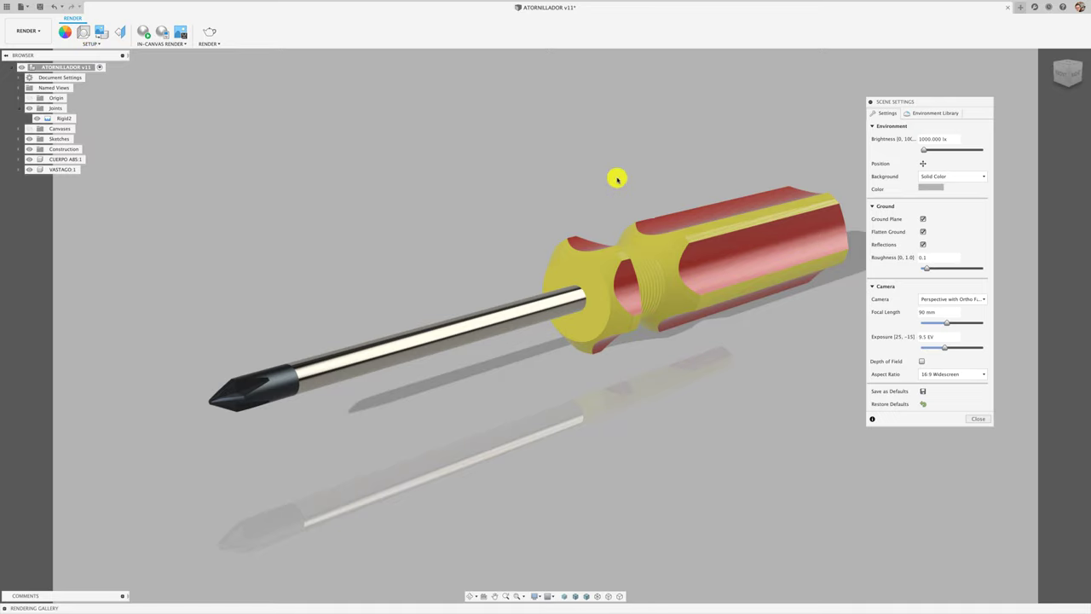
left_click(980, 176)
left_click(941, 187)
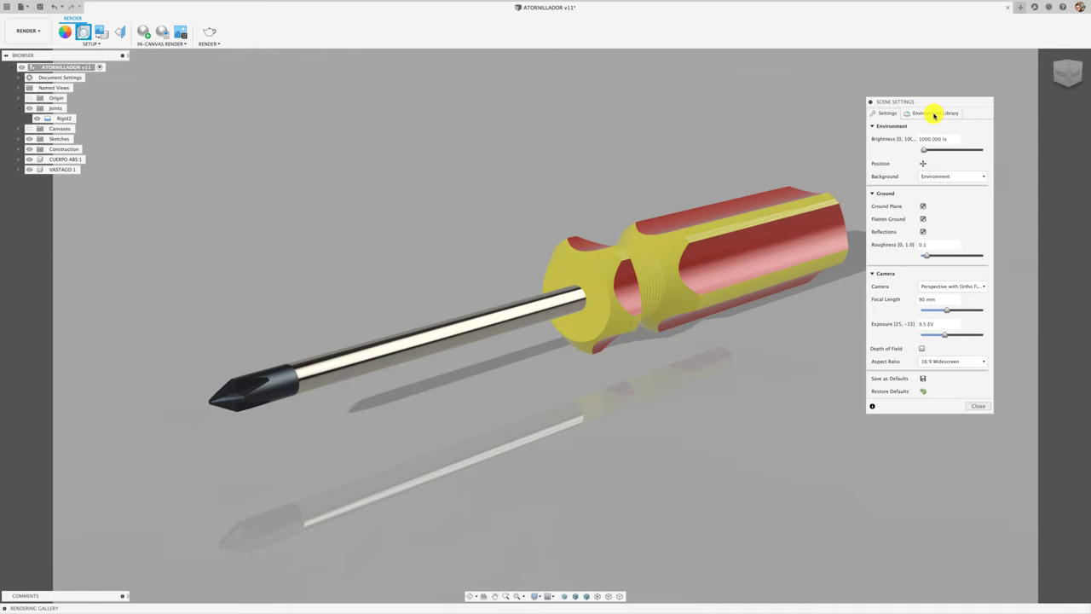
Apply the Soft Light environment from the Environment Library, replacing Grid Light
left_click(936, 114)
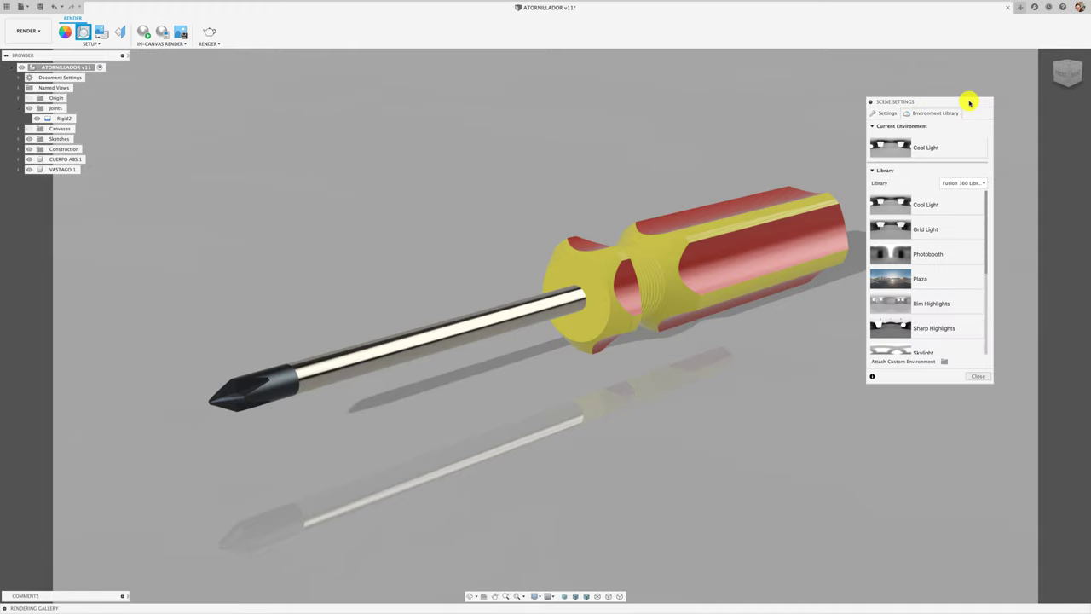
left_click_drag(969, 102, 1003, 94)
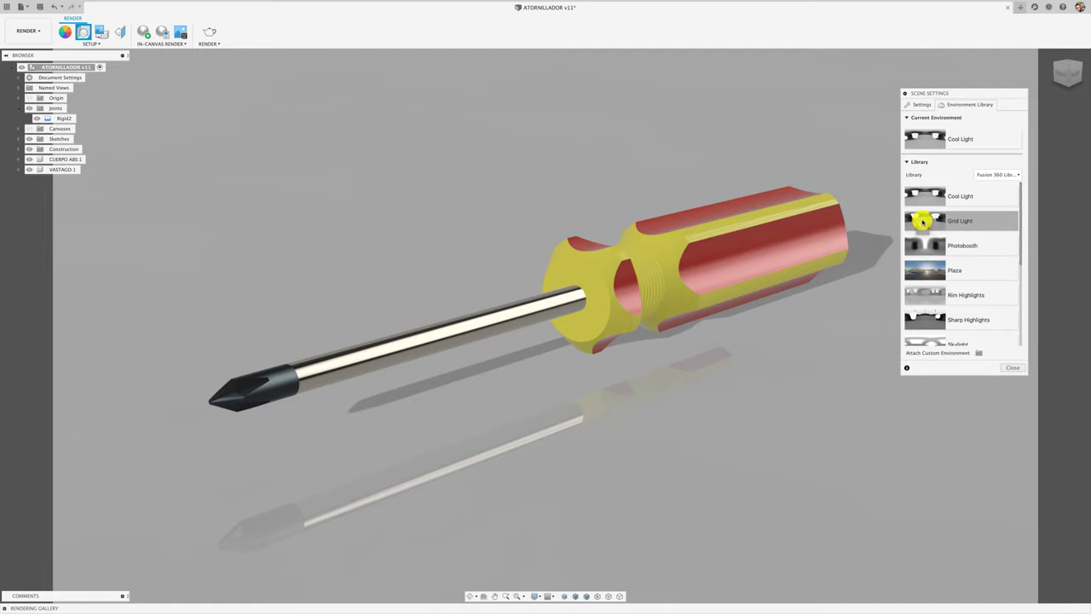
mouse_move(921, 221)
left_mouse_down()
mouse_move(748, 170)
mouse_move(807, 163)
left_mouse_up()
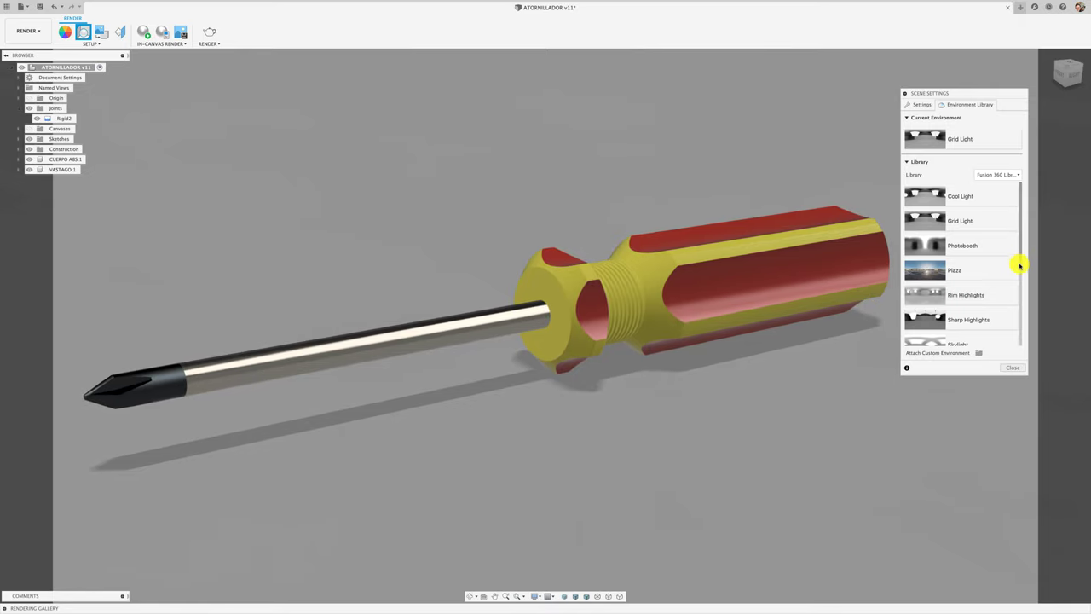
left_click_drag(1021, 263, 1020, 341)
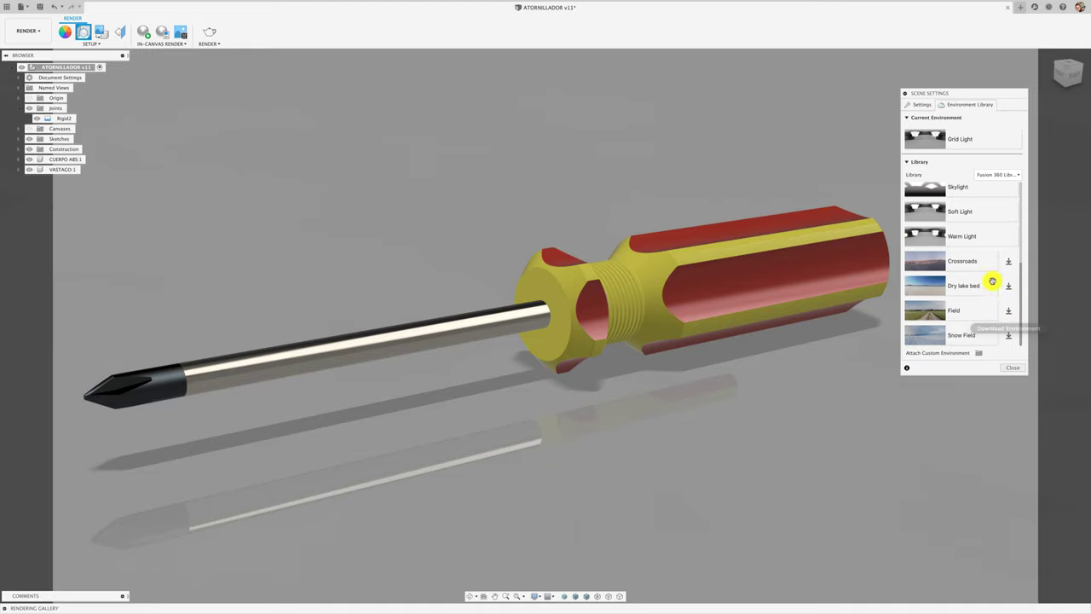
left_click_drag(930, 236, 755, 188)
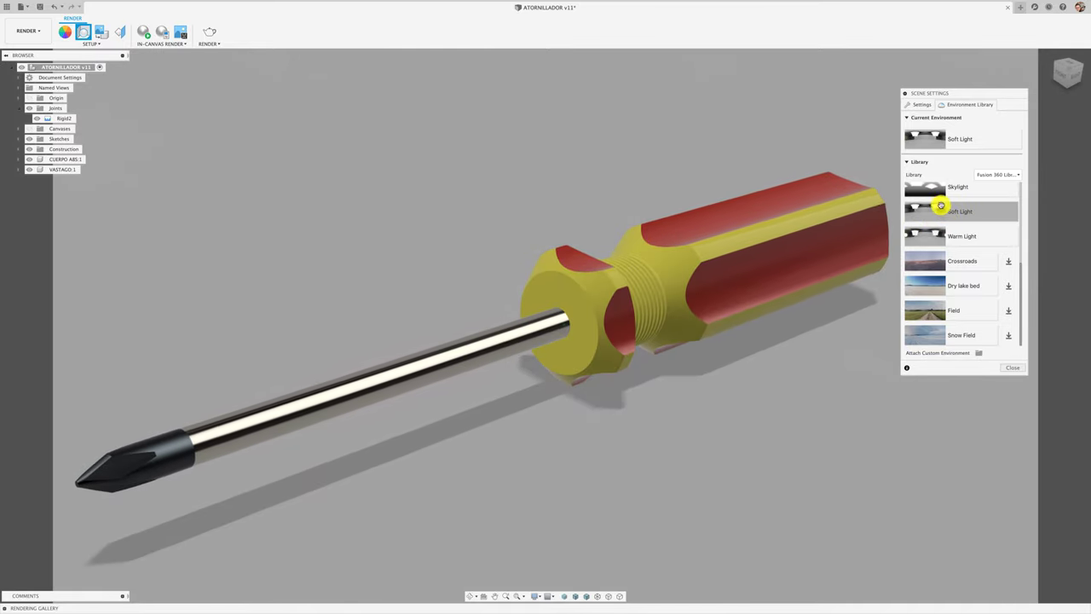
left_click(924, 104)
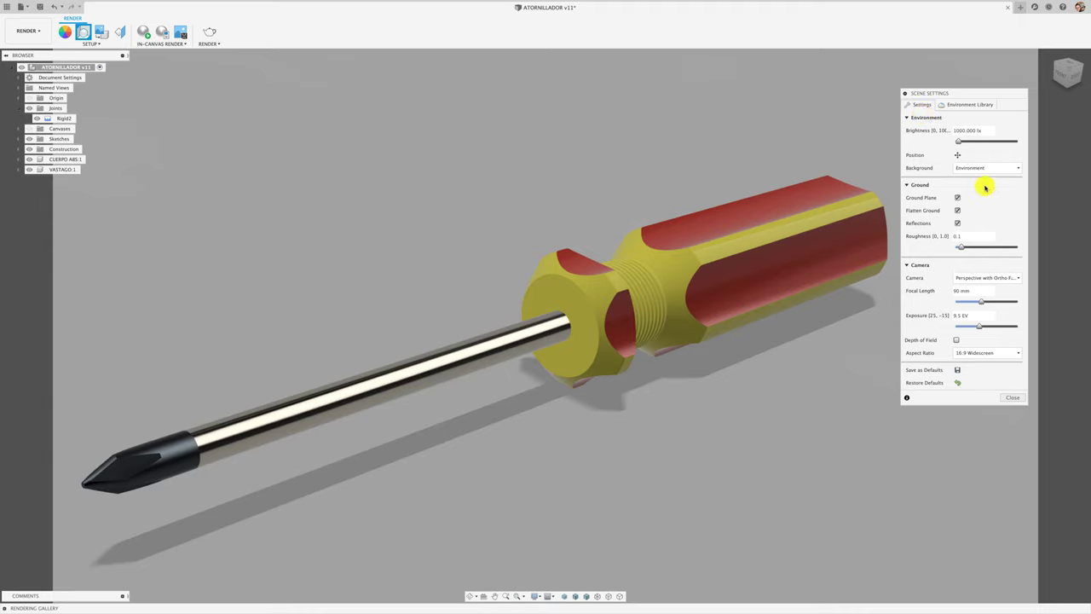
Rotate the environment to -45°, close Scene Settings and start an in-canvas render
left_click_drag(963, 158, 956, 159)
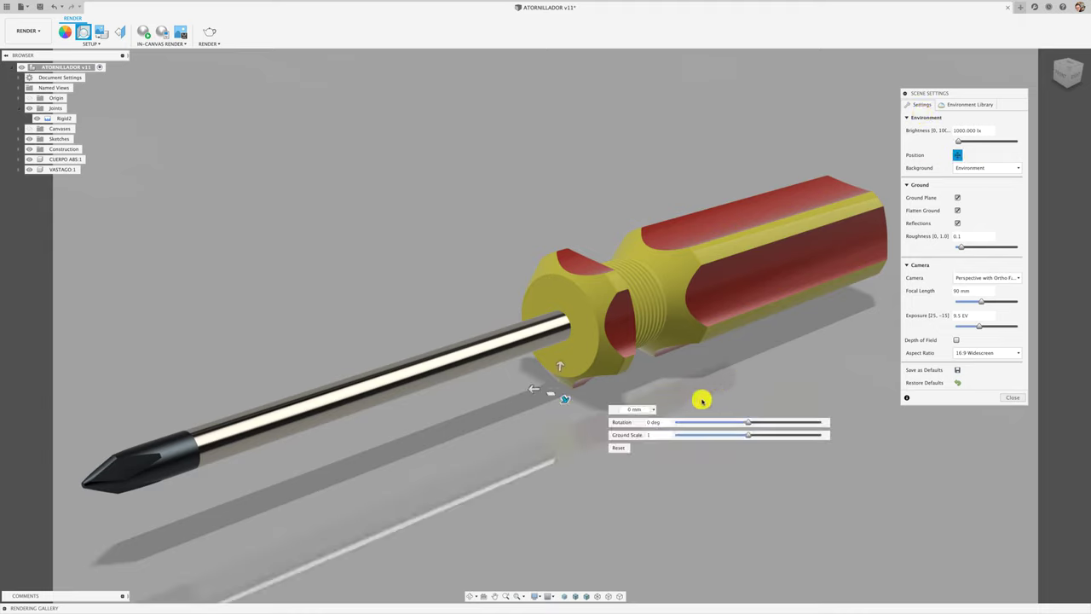
mouse_move(748, 424)
left_mouse_down()
mouse_move(734, 425)
mouse_move(753, 424)
left_mouse_up()
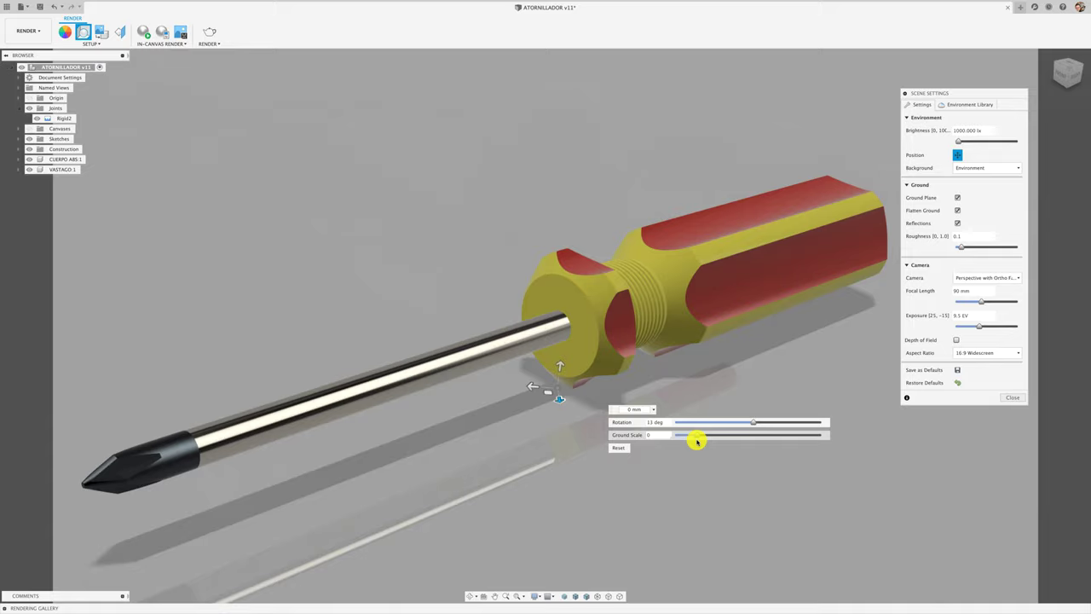
mouse_move(528, 388)
left_mouse_down()
mouse_move(404, 378)
mouse_move(565, 438)
mouse_move(689, 422)
left_mouse_up()
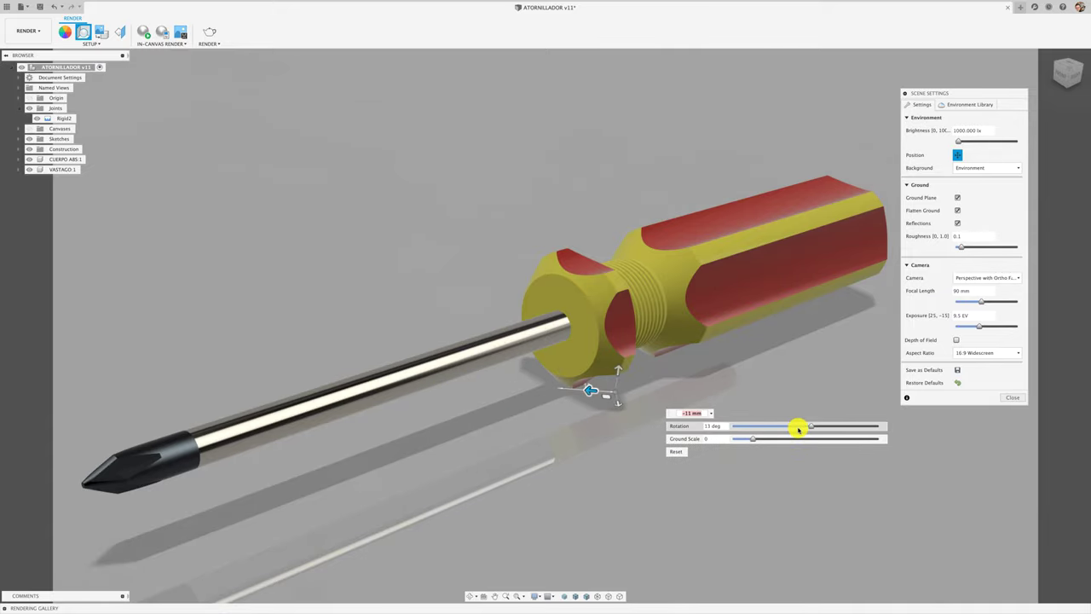
left_click_drag(799, 429, 769, 423)
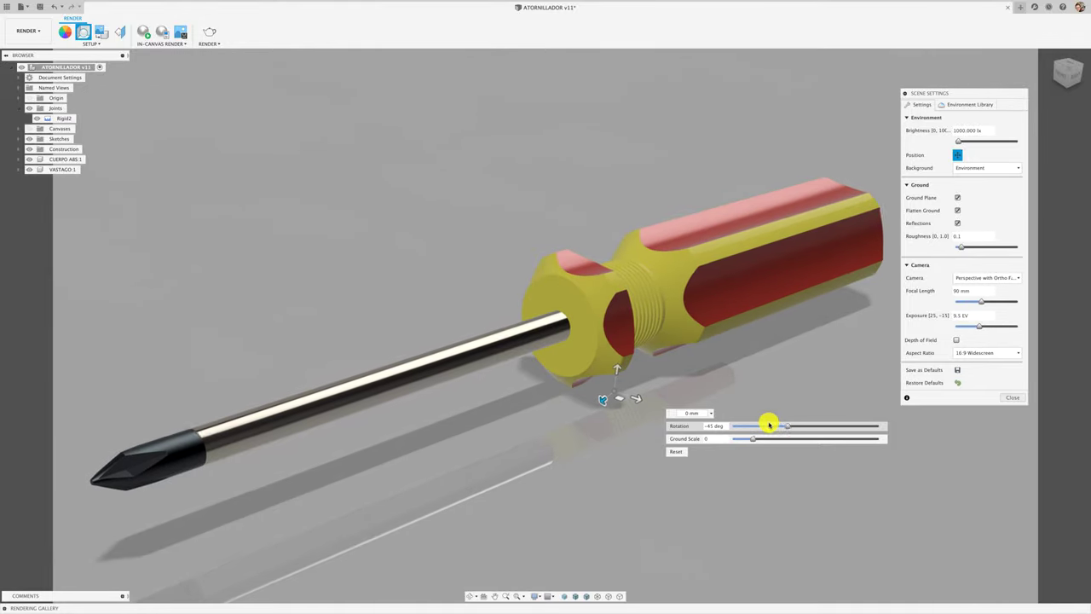
scroll(769, 423, "down", 1)
scroll(769, 423, "down", 1)
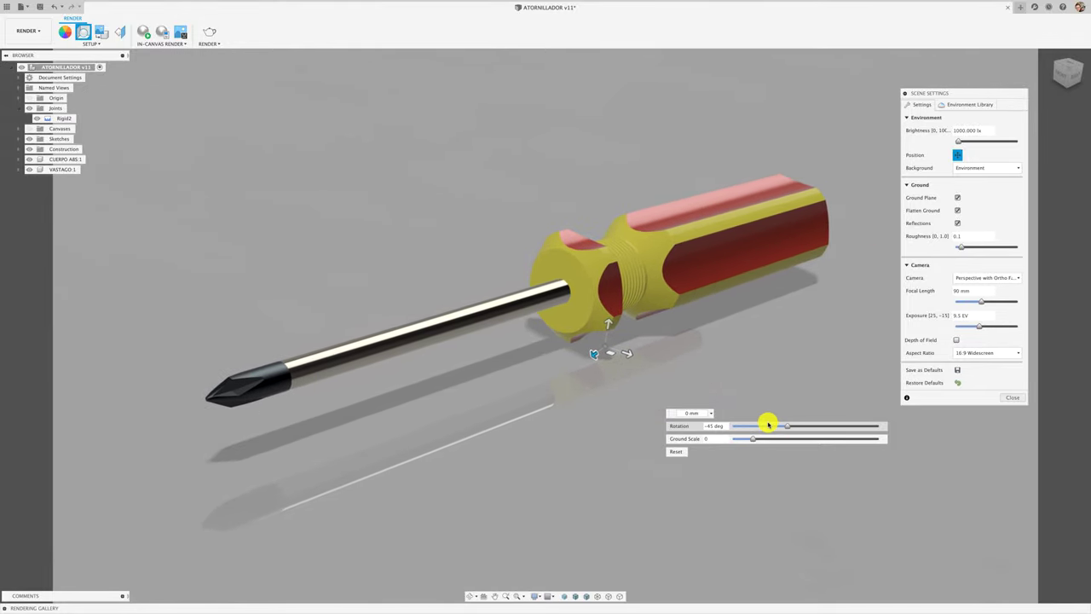
left_click(1006, 397)
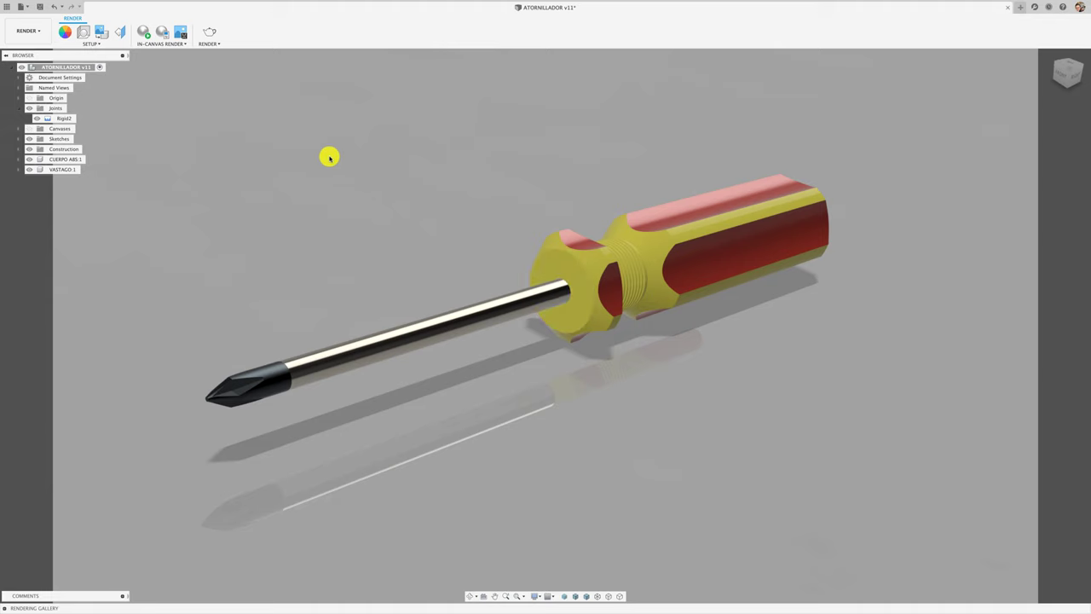
left_click(143, 32)
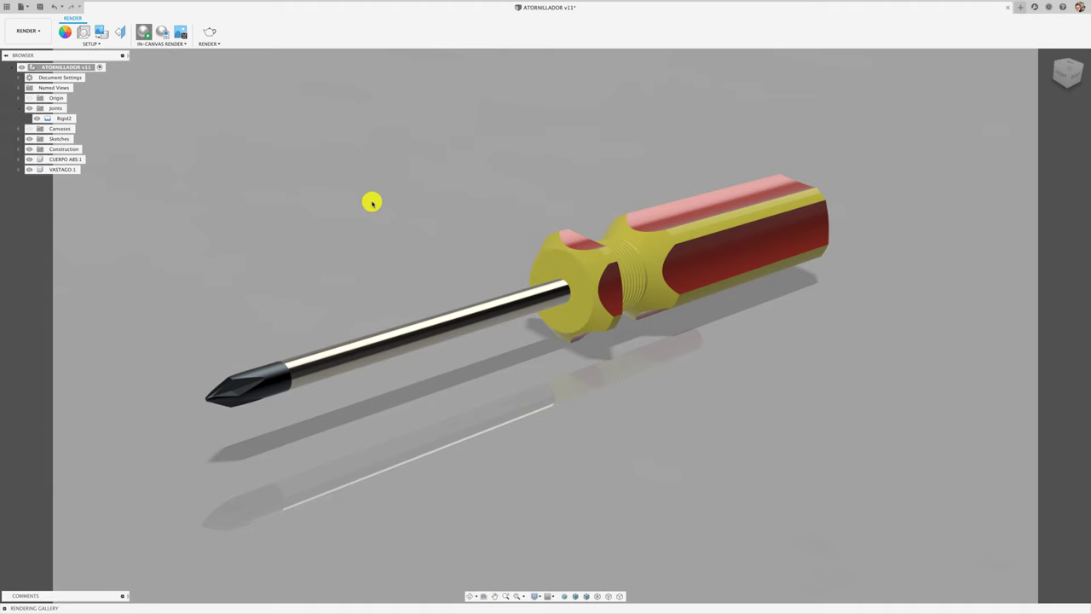
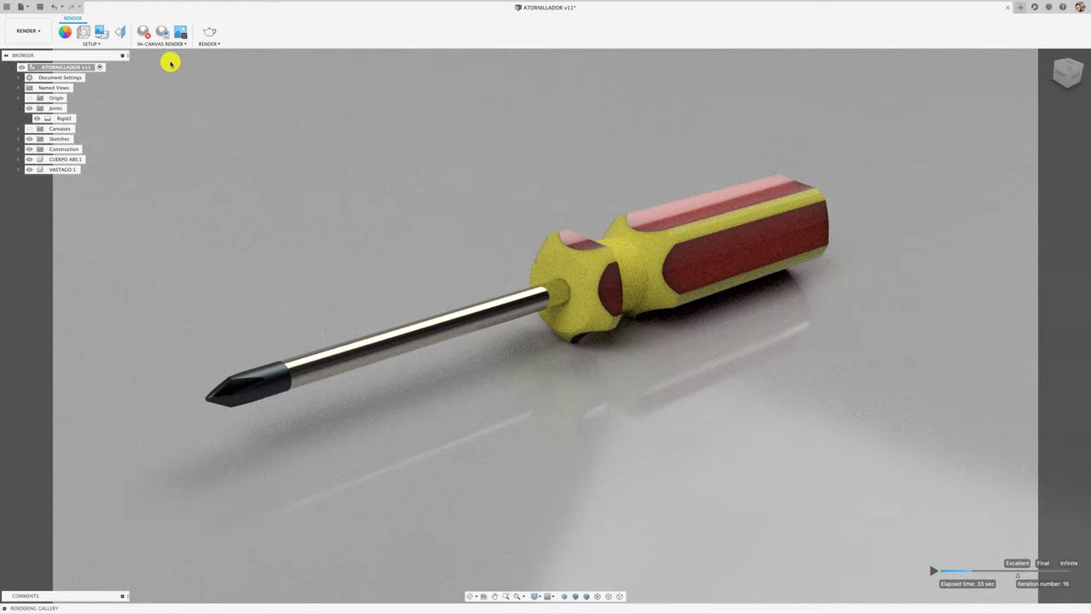
Stop the in-canvas render and show the Scene Settings Environment Library
left_click(144, 32)
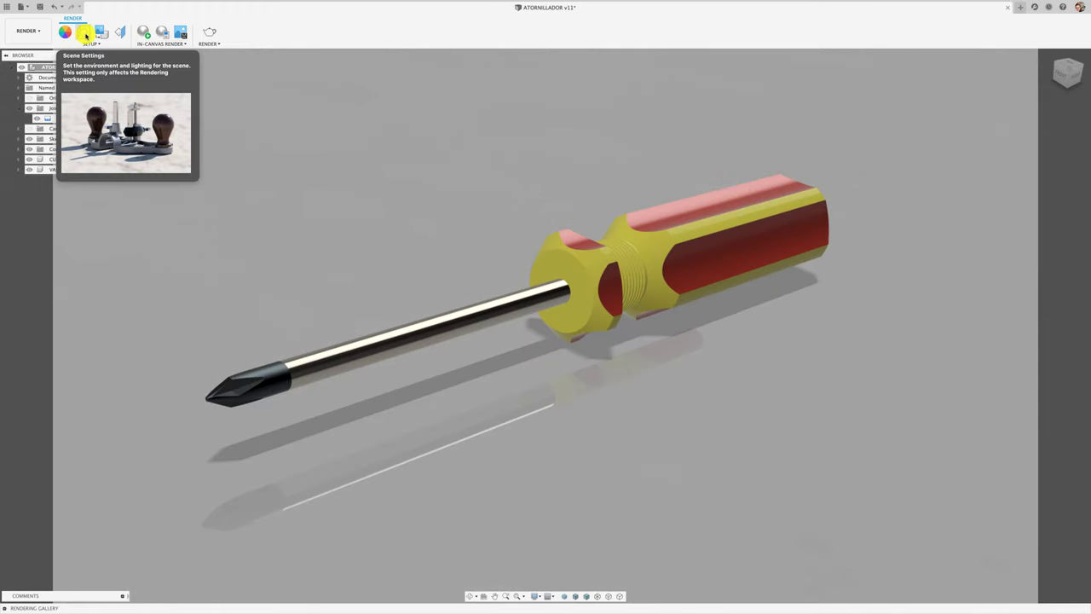
left_click(84, 33)
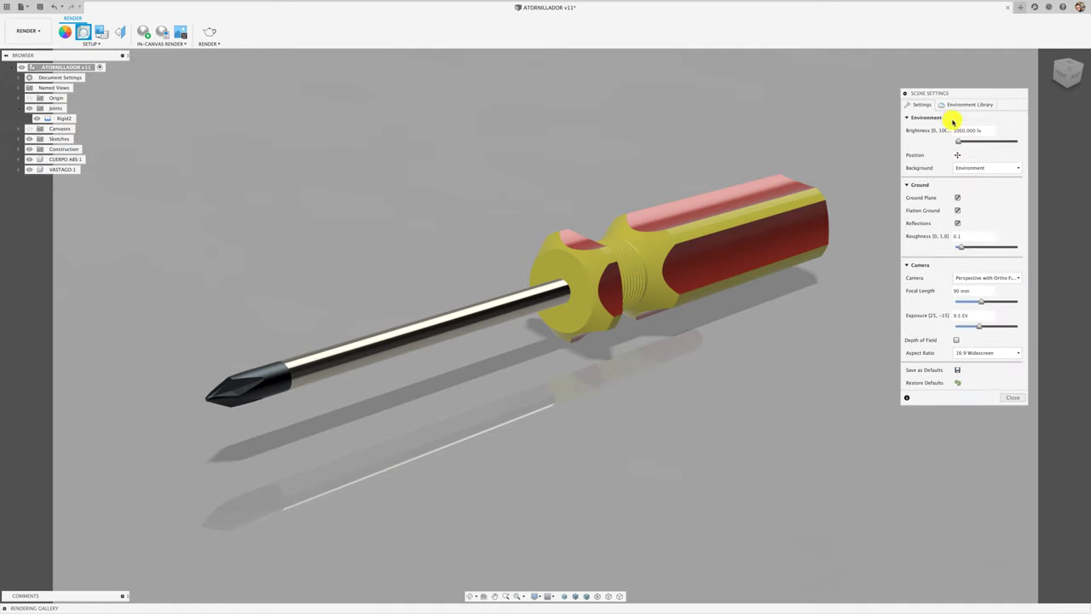
left_click(958, 107)
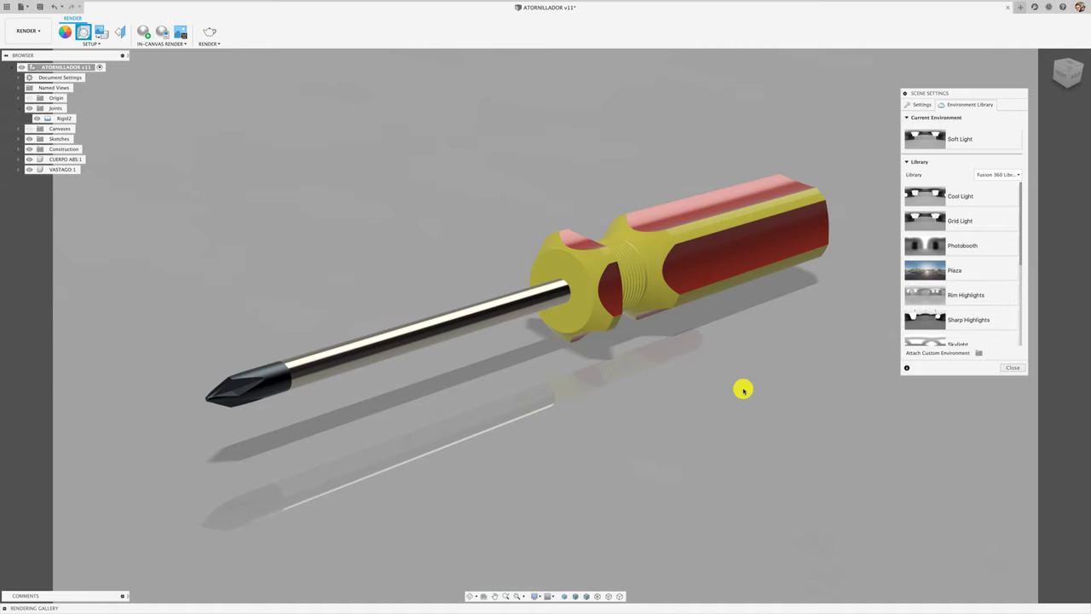
key("ctrl+Up")
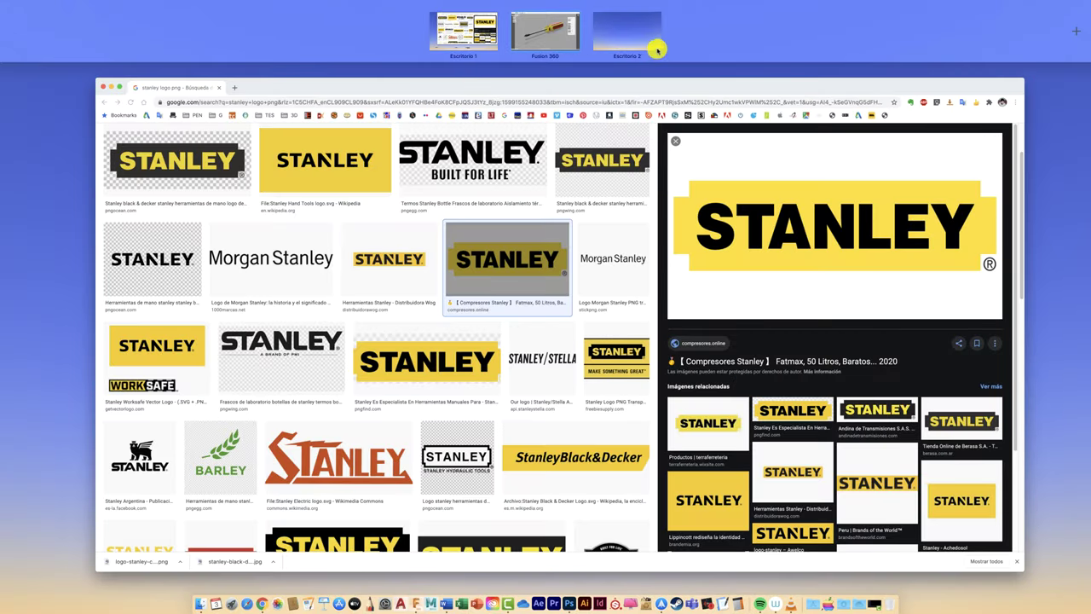
Search Google for 'hdri free' in a new Chrome tab
left_click(464, 33)
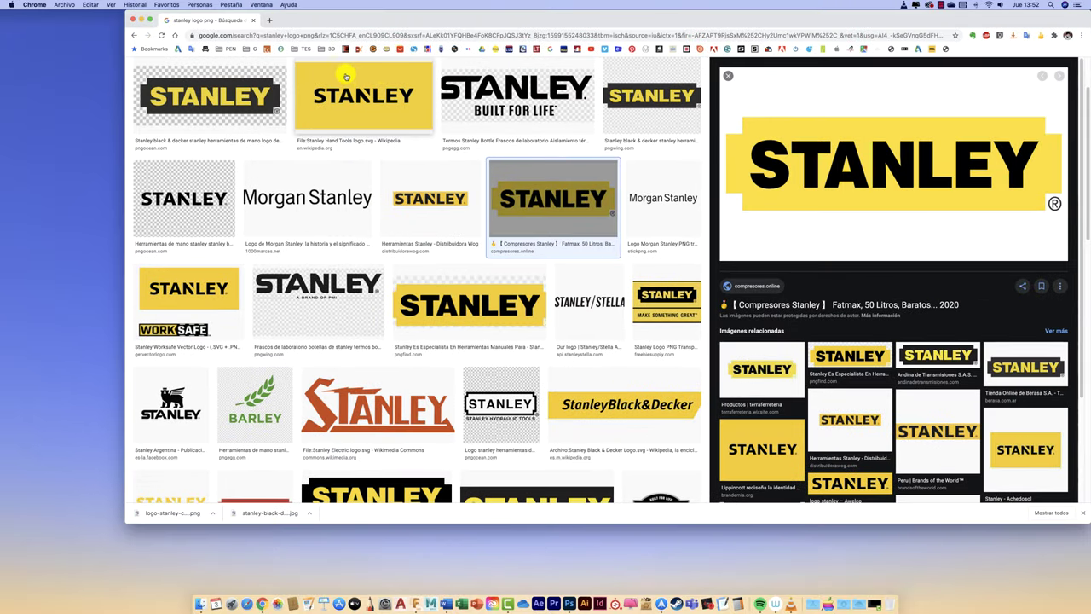
left_click(269, 20)
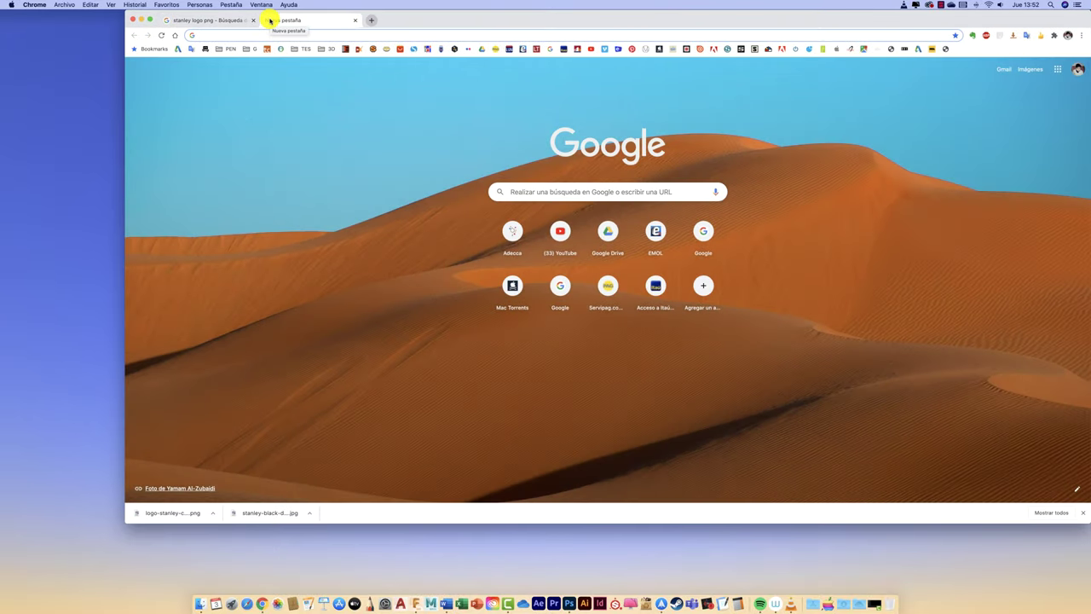
type("hdri")
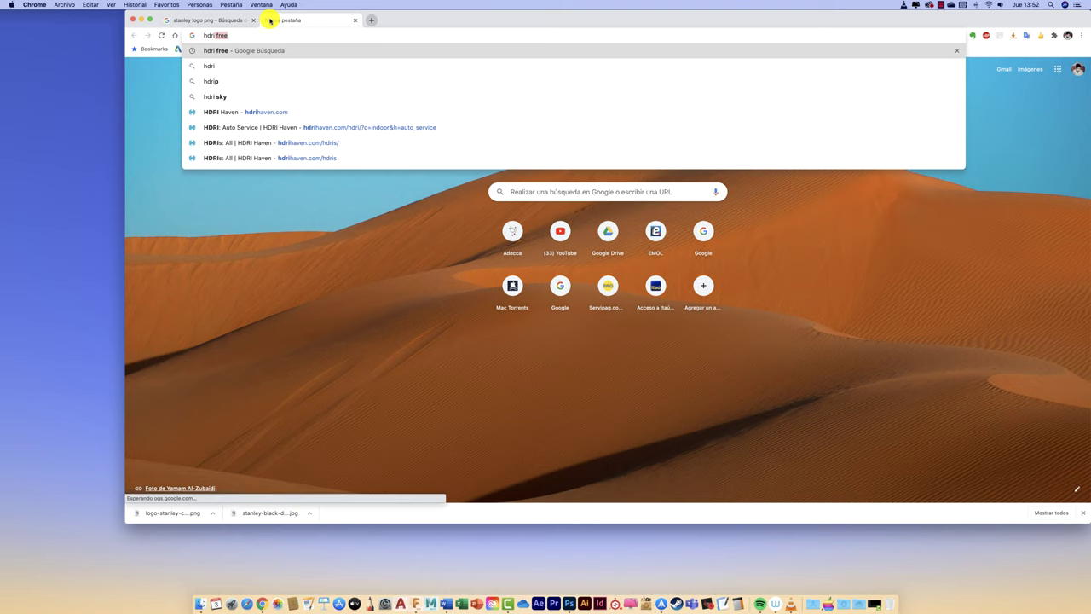
key("Return")
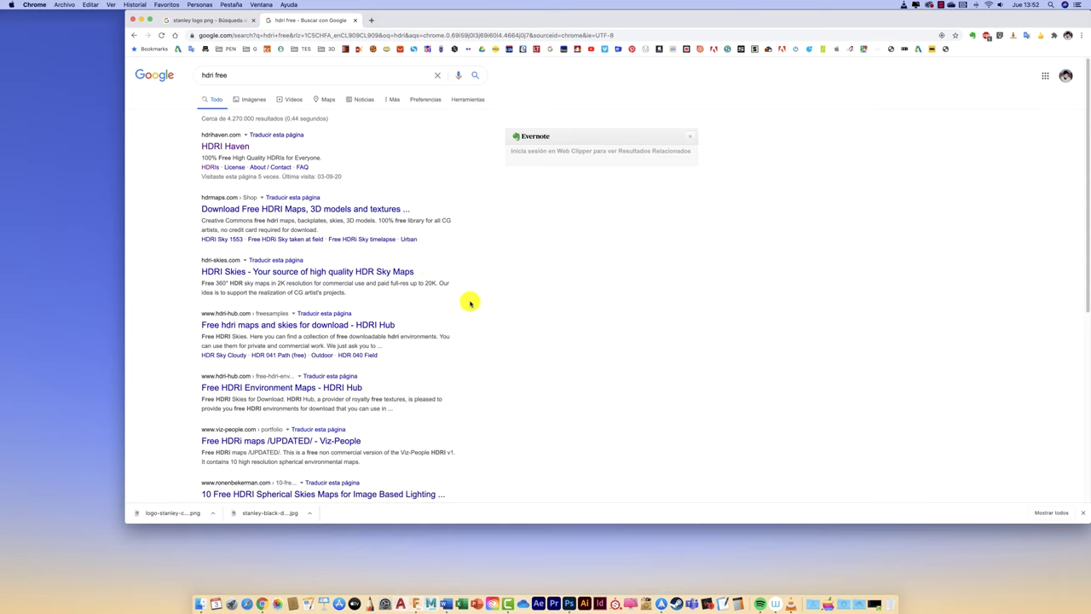
Open HDRI Haven and filter its HDRI catalog to the Indoor category
left_click(229, 149)
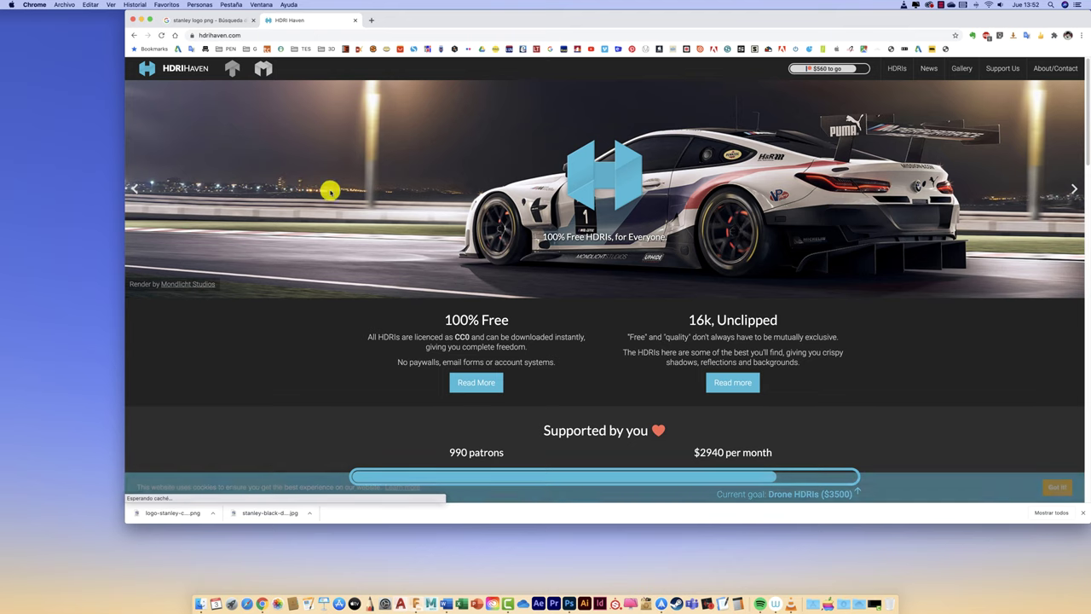
scroll(416, 294, "down", 1)
scroll(416, 294, "down", 3)
scroll(416, 293, "up", 5)
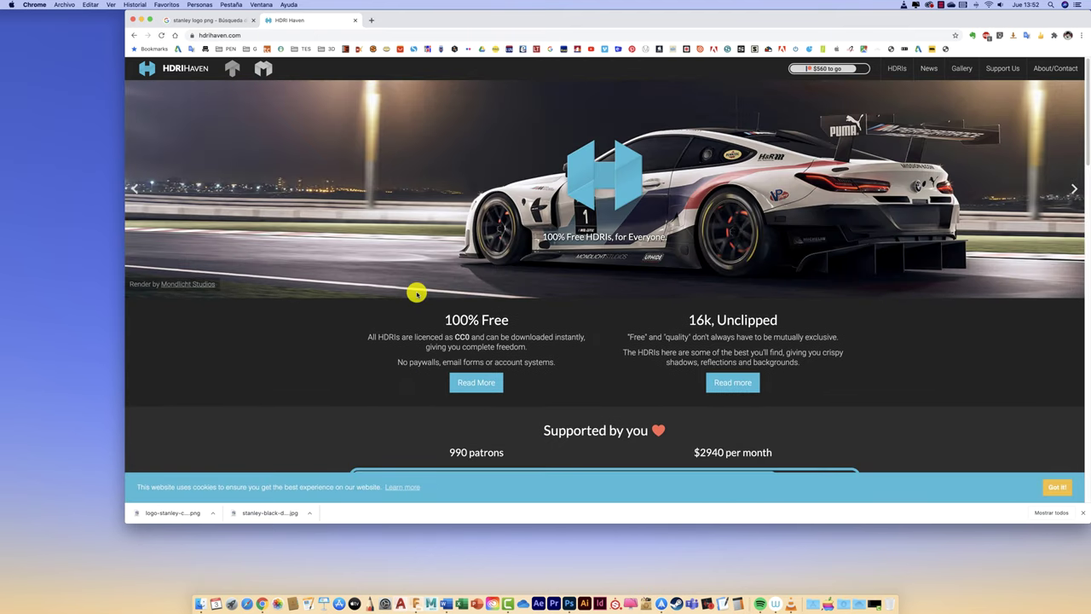
left_click(901, 69)
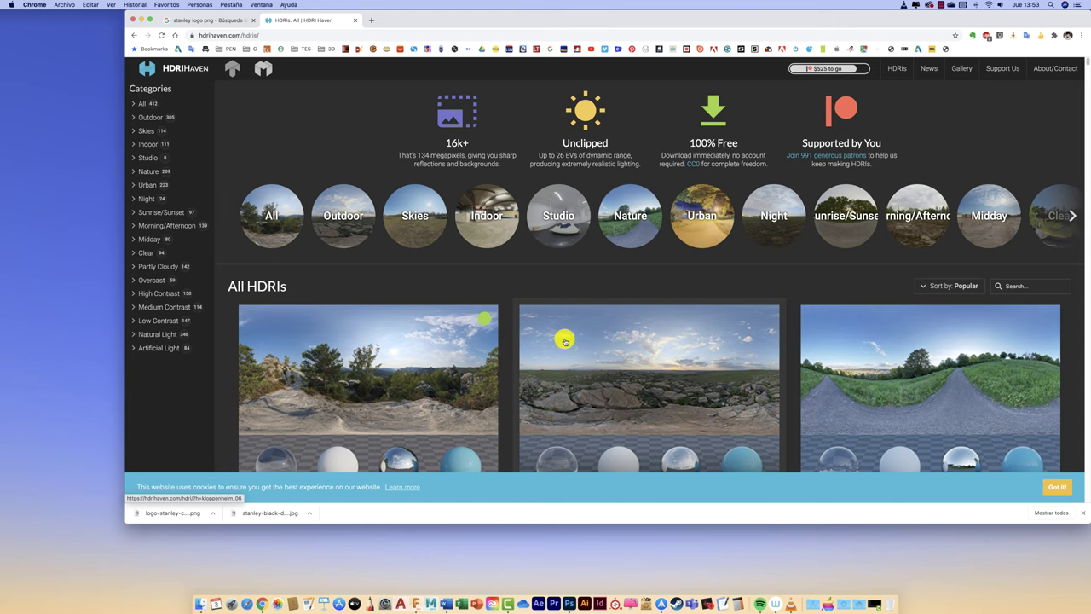
left_click(499, 229)
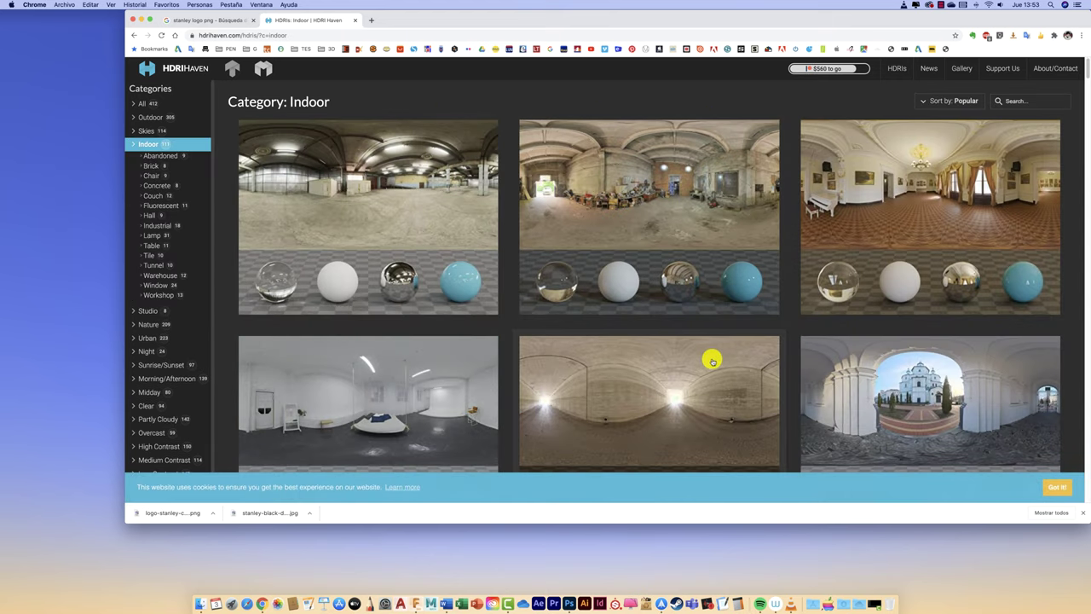
scroll(712, 359, "down", 3)
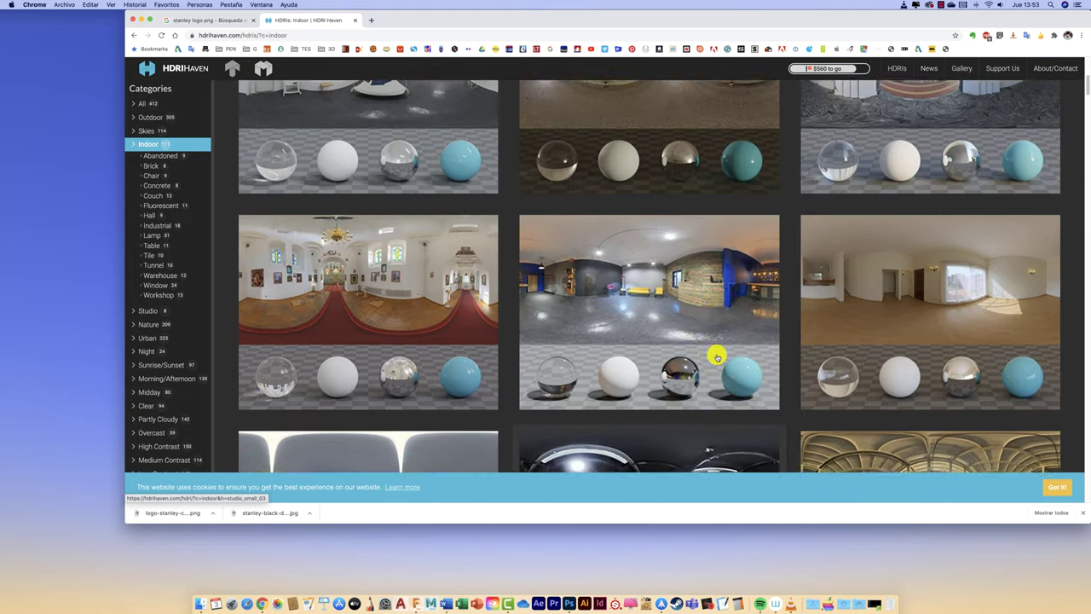
scroll(717, 357, "up", 5)
mouse_move(680, 180)
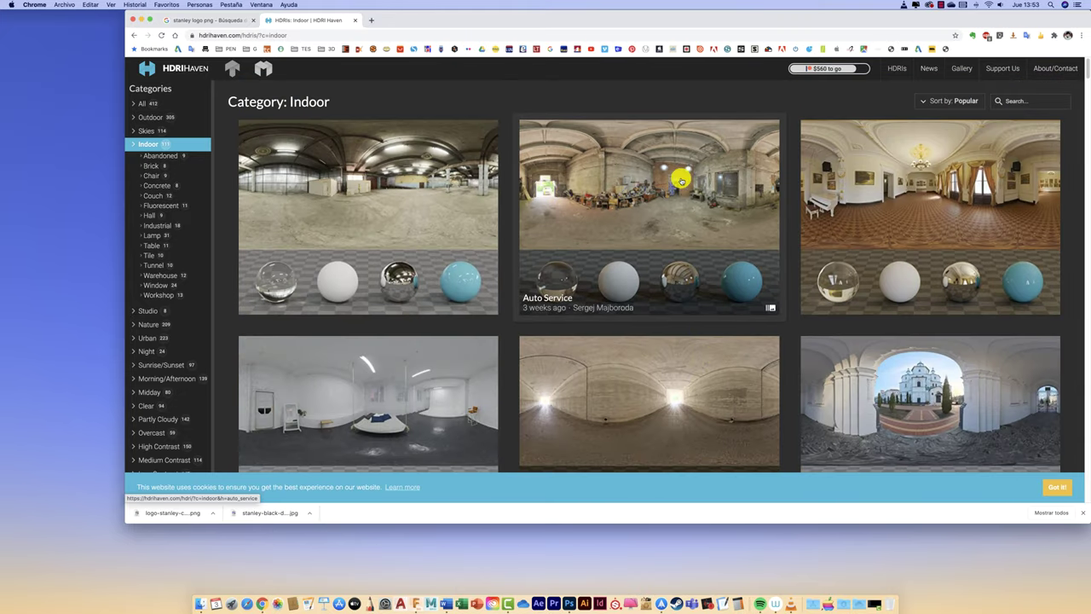
Download the 4k HDR file of the Auto Service HDRI
left_click(649, 194)
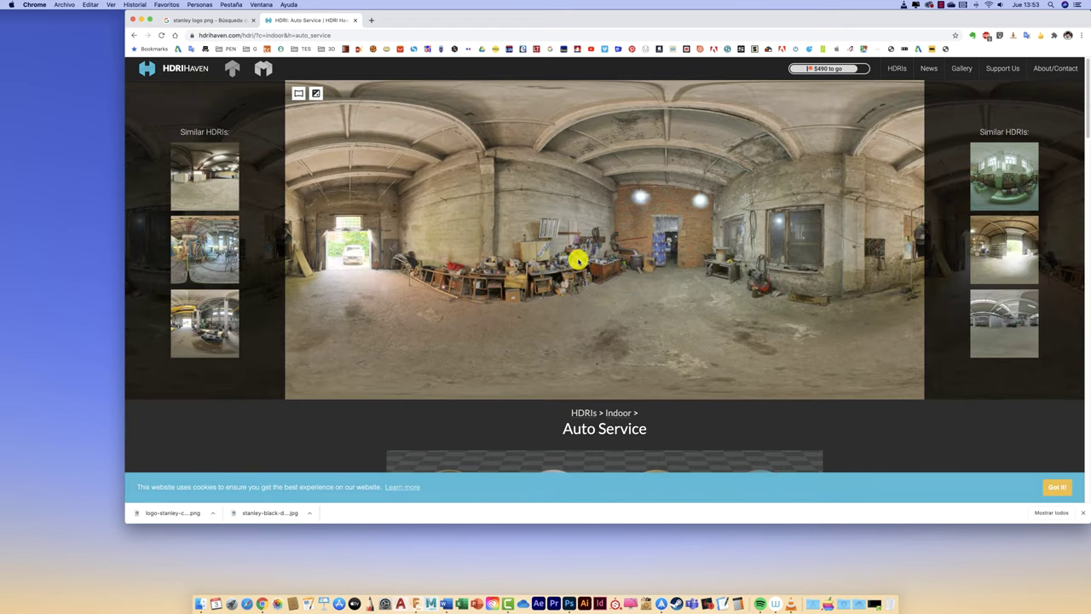
scroll(689, 288, "down", 3)
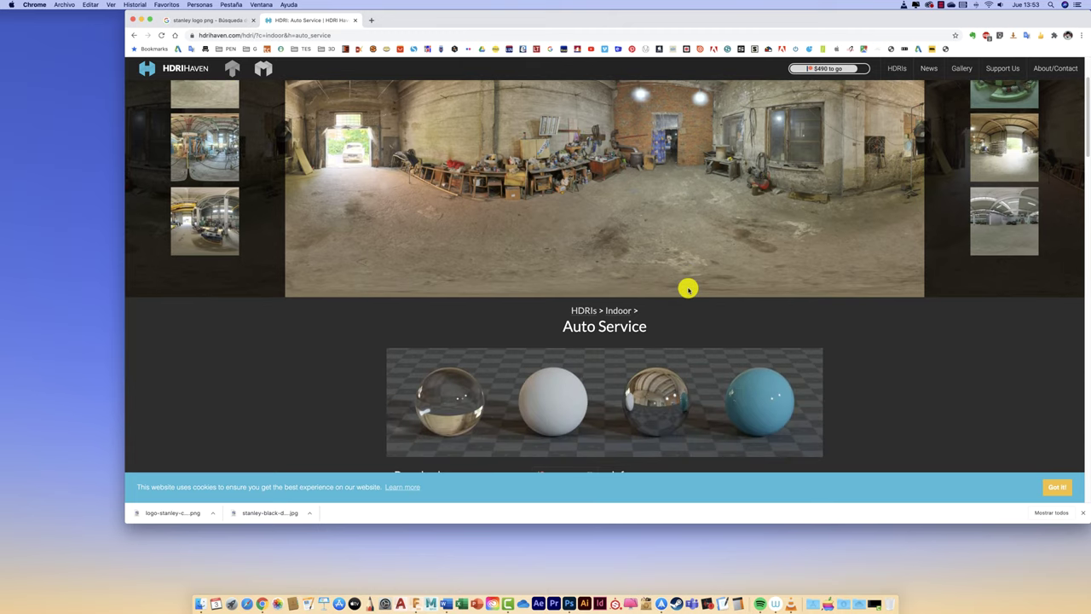
scroll(653, 356, "down", 5)
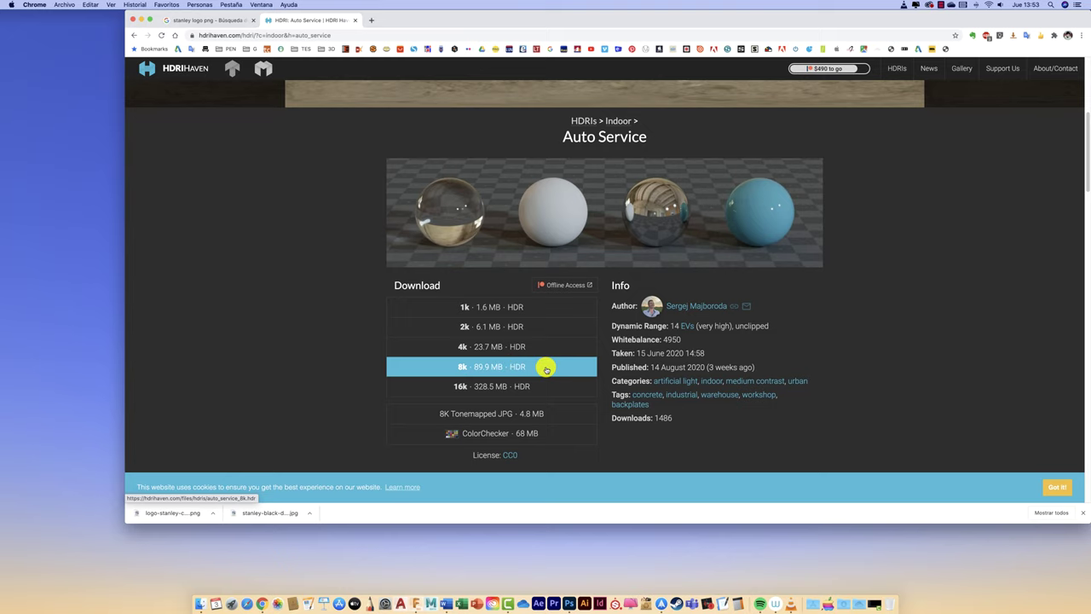
scroll(545, 368, "down", 1)
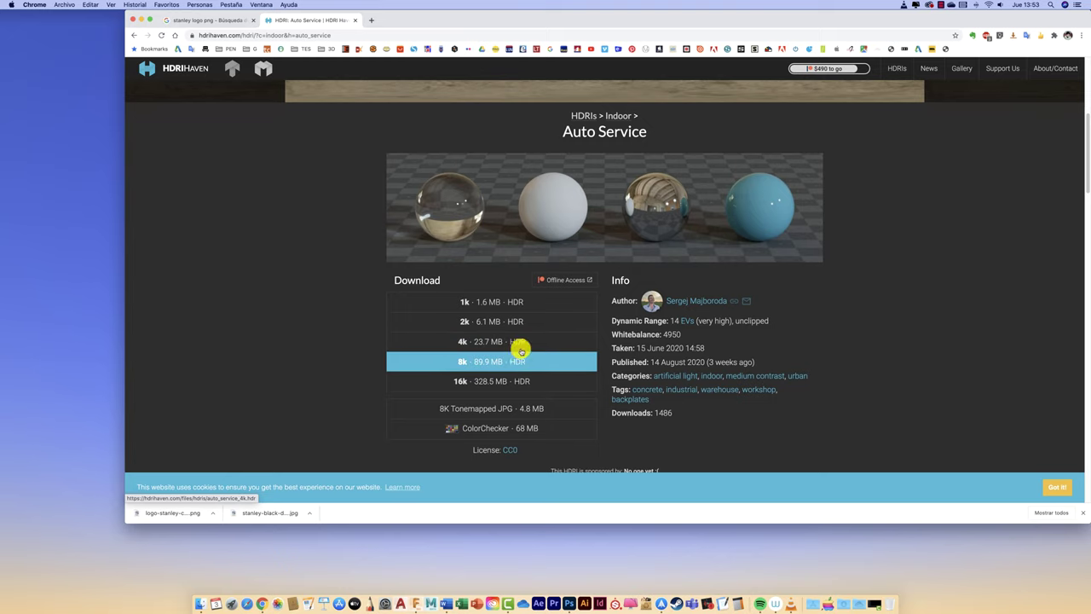
left_click(525, 342)
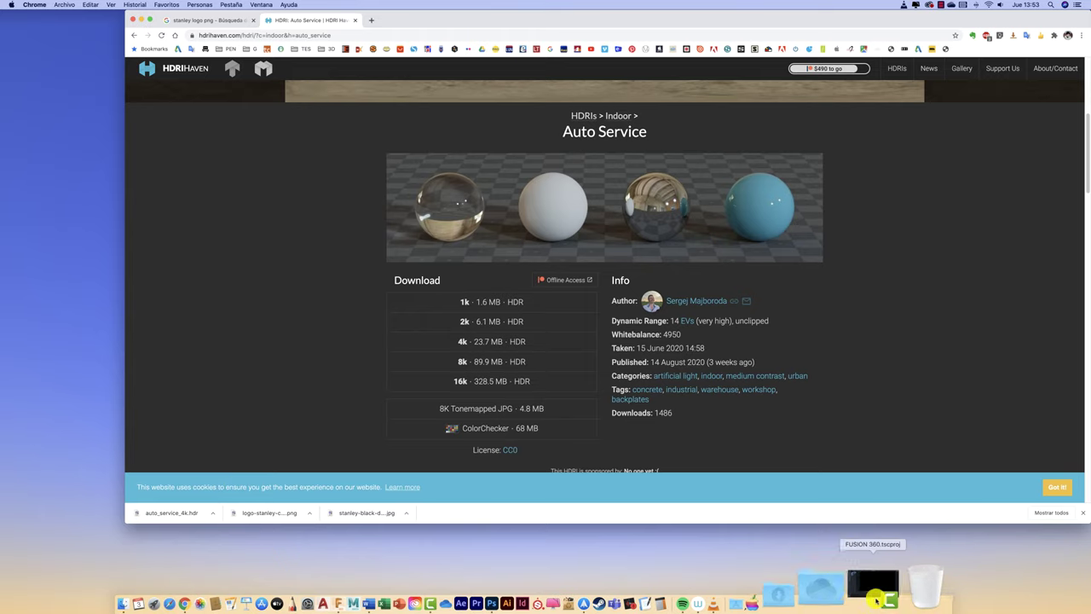
Move auto_service_4k.hdr from the Downloads folder onto the desktop
left_click(850, 597)
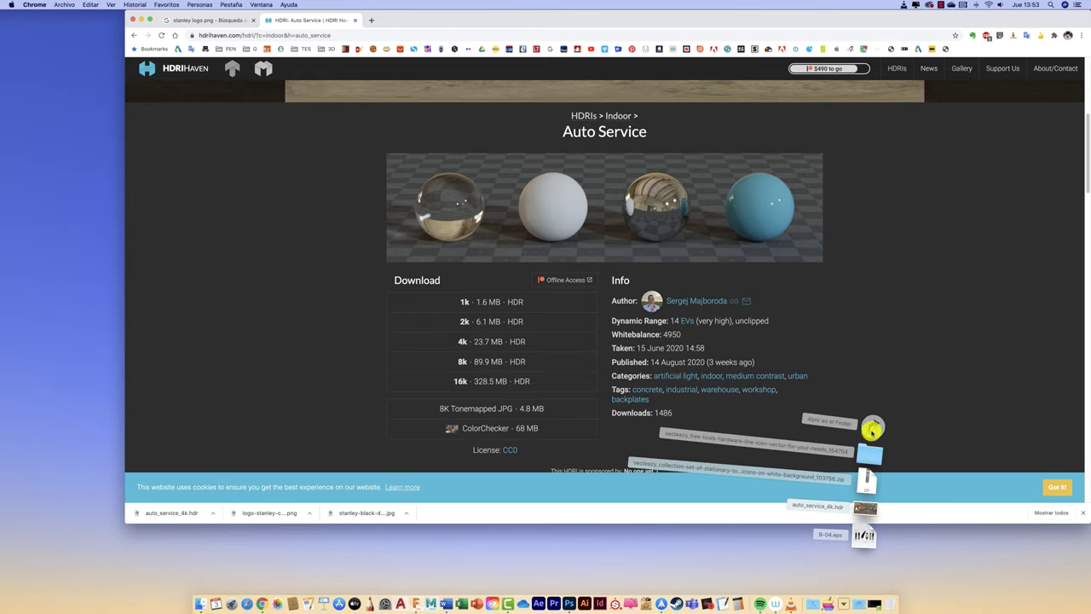
left_click(869, 426)
left_click_drag(676, 335, 93, 346)
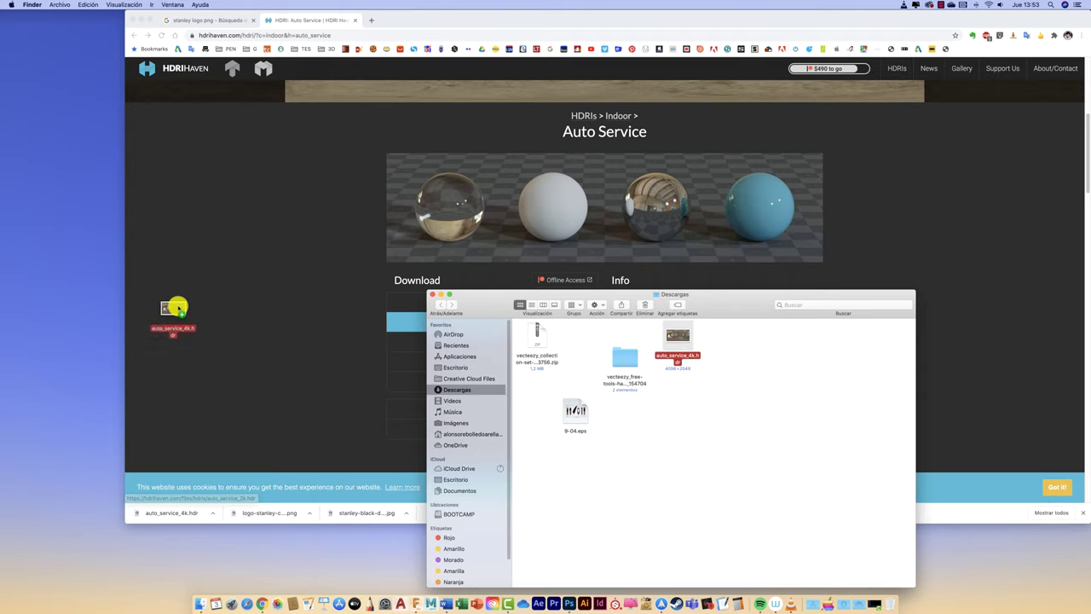
Preview the auto_service_4k.hdr panorama, then close the preview
left_click(140, 20)
double_click(89, 356)
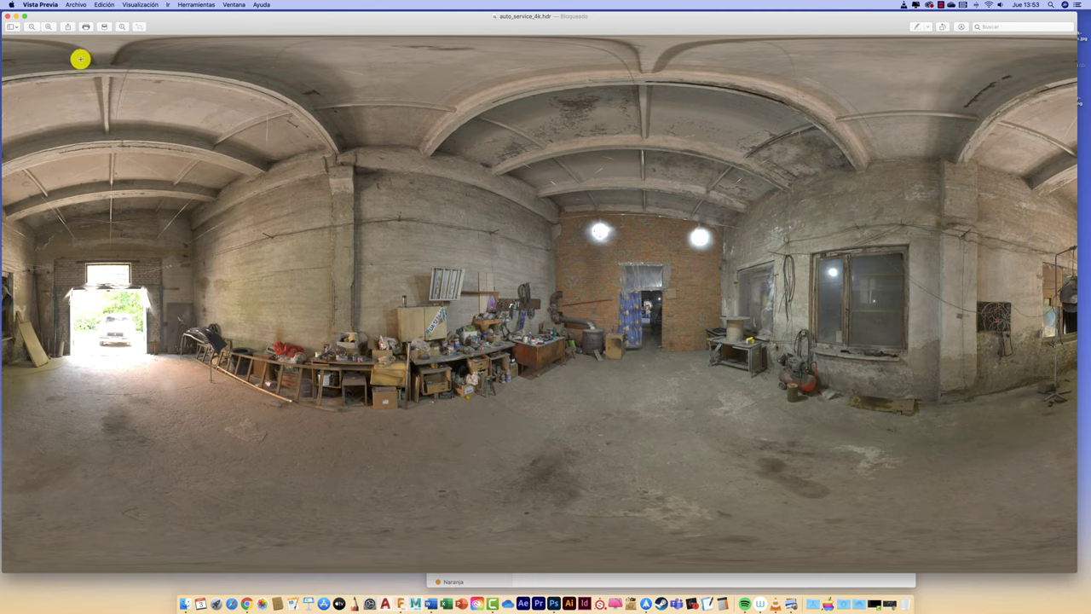
left_click(7, 17)
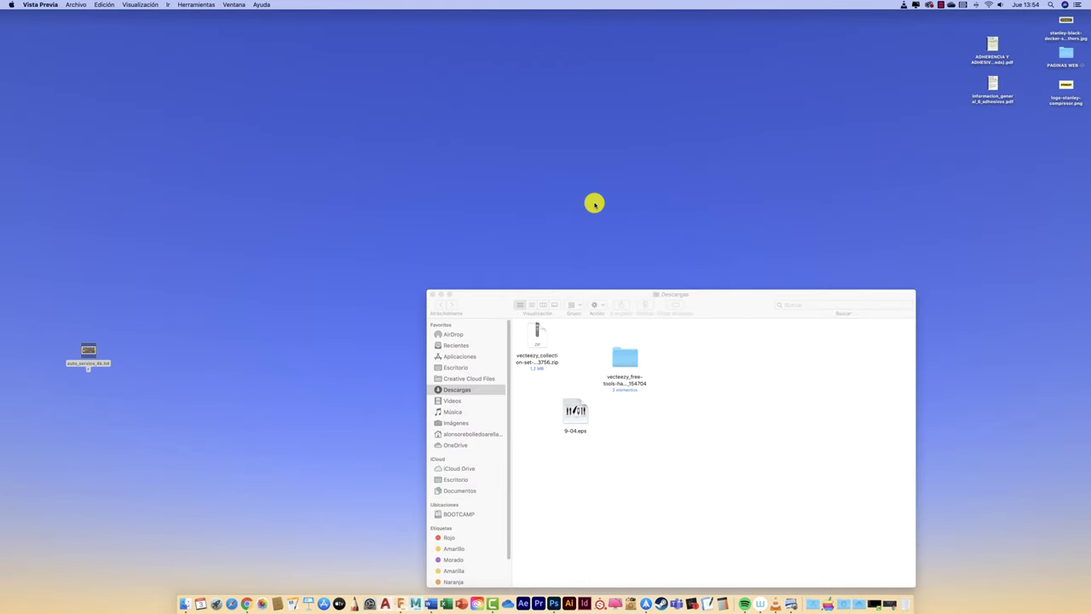
key("ctrl+Up")
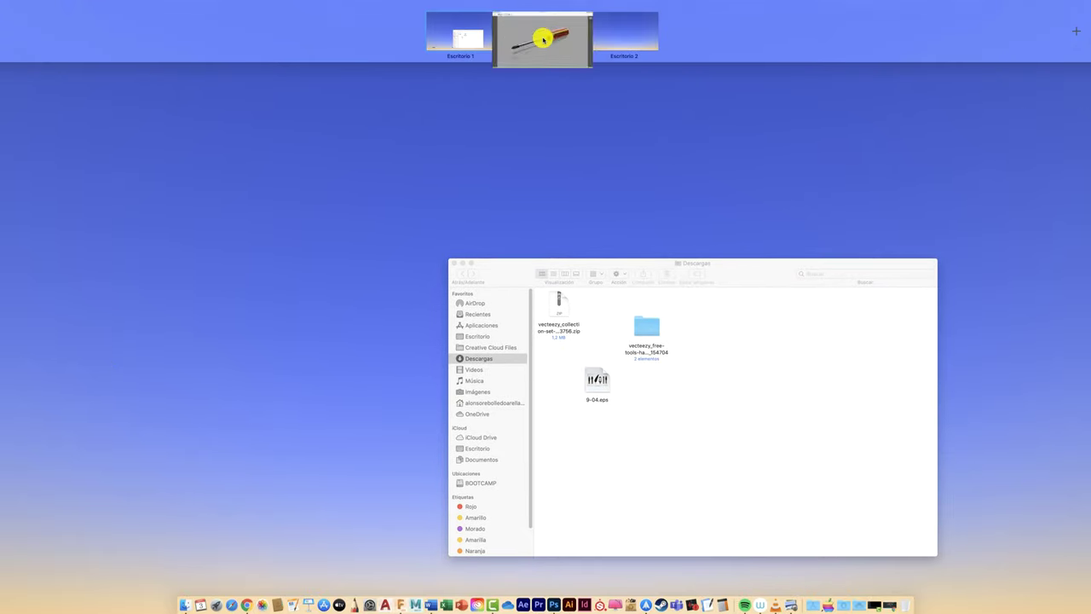
Load auto_service_4k.hdr as the screwdriver scene's custom environment
left_click(537, 32)
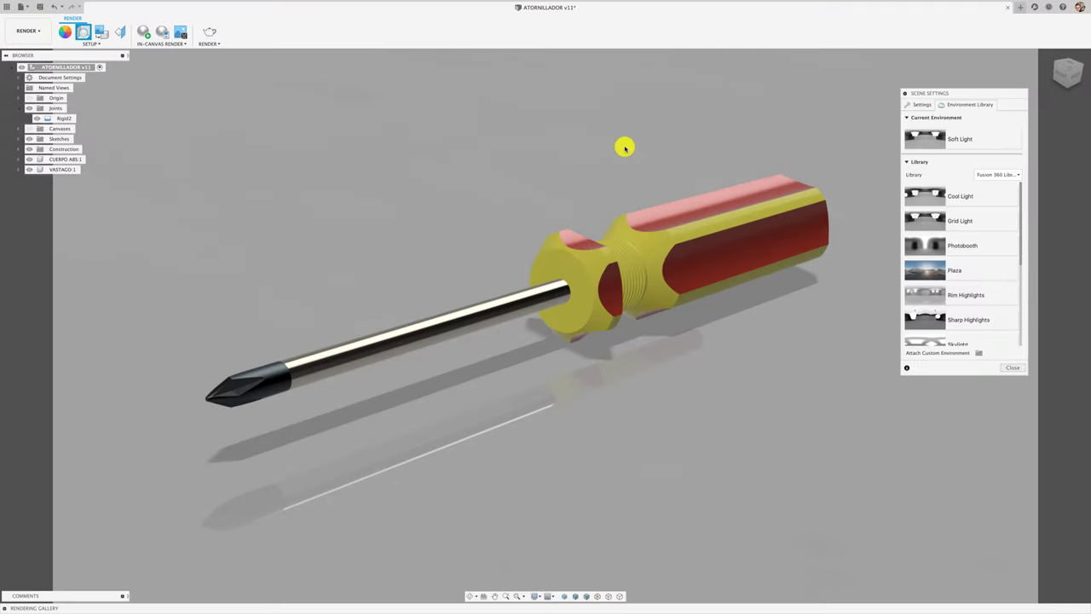
left_click(978, 353)
left_click(331, 117)
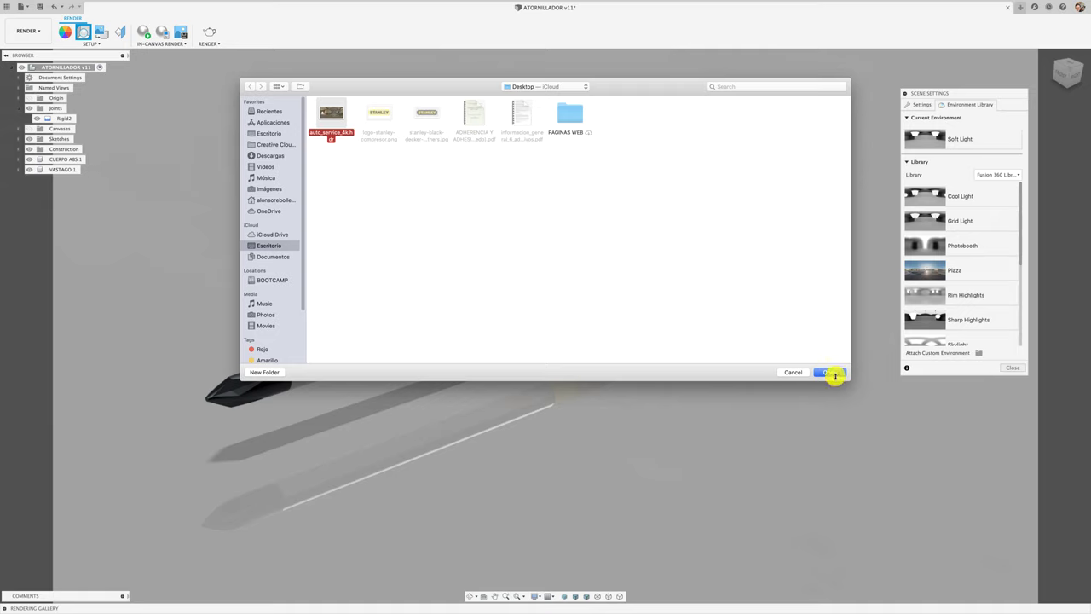
left_click(833, 372)
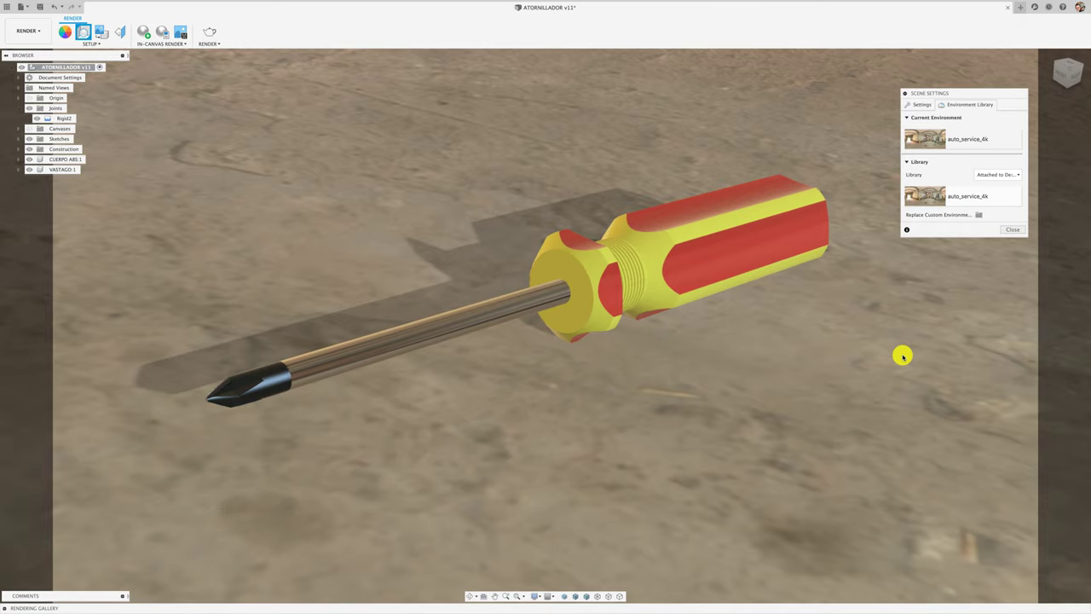
Show the environment, ground and camera settings in Scene Settings
scroll(902, 355, "down", 10)
scroll(902, 355, "down", 5)
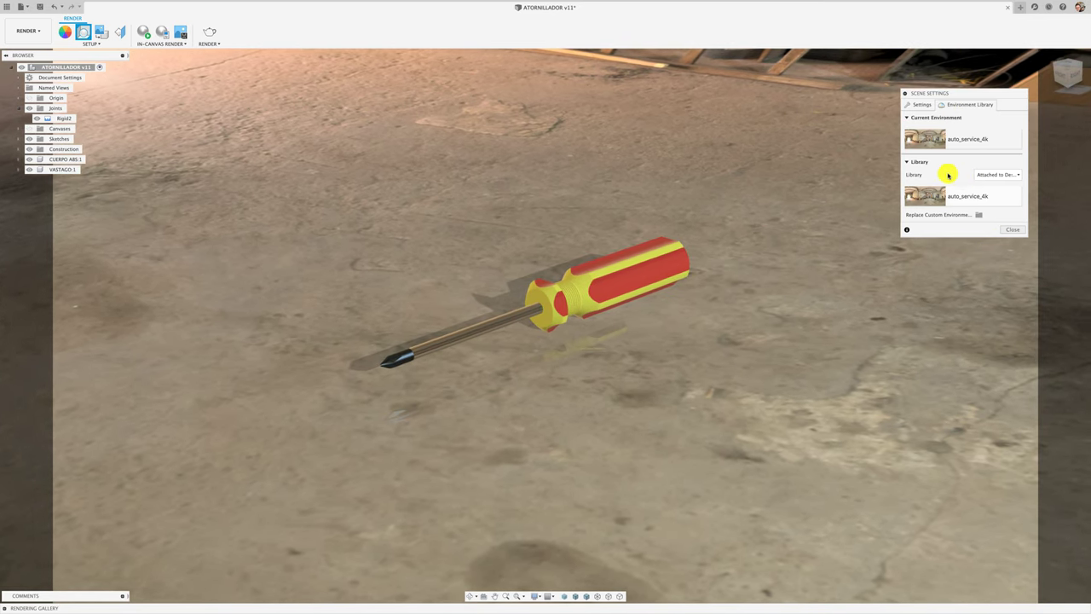
left_click(908, 163)
left_click(908, 163)
left_click(909, 117)
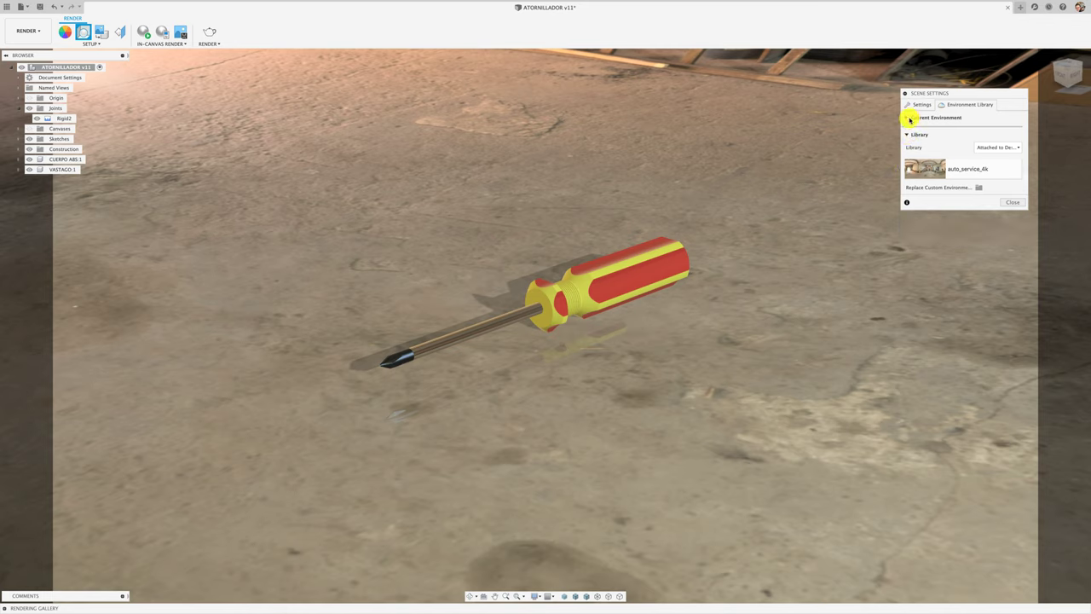
left_click(908, 115)
left_click(910, 105)
Rotate and offset the environment backdrop, then level the view so the screwdriver lies horizontal
left_click(954, 151)
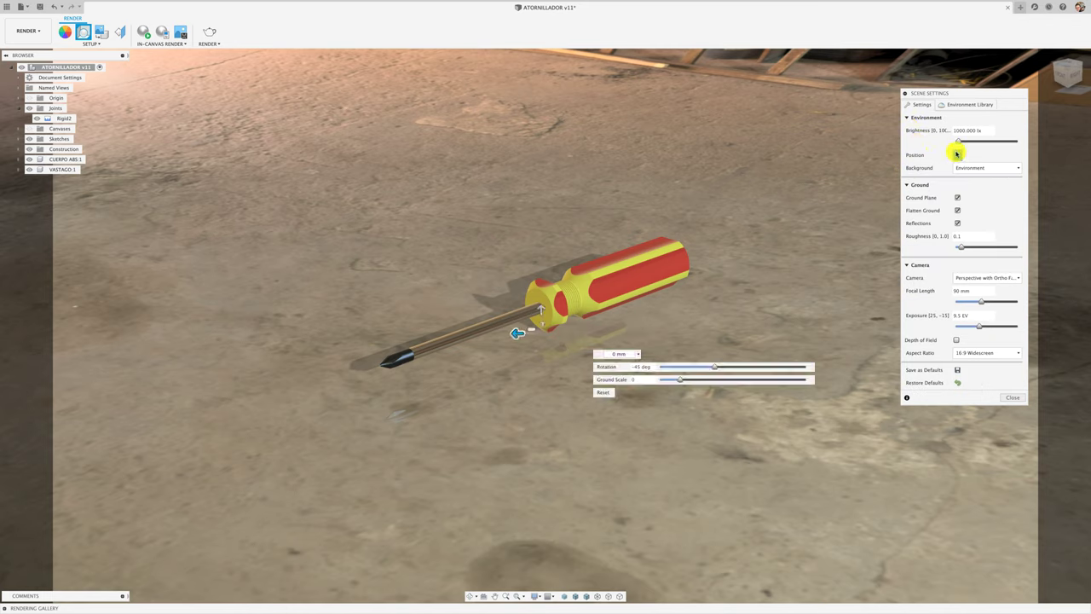
left_click(703, 368)
mouse_move(713, 368)
left_mouse_down()
mouse_move(654, 380)
mouse_move(692, 379)
left_mouse_up()
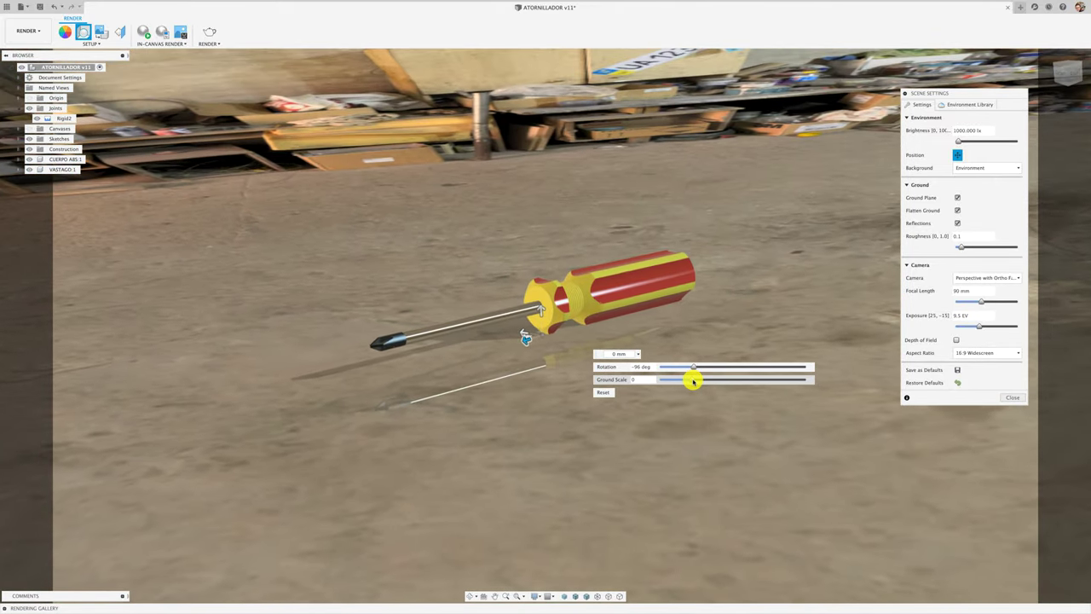
mouse_move(590, 341)
left_mouse_down()
mouse_move(543, 341)
mouse_move(377, 275)
mouse_move(820, 466)
mouse_move(1063, 546)
left_mouse_up()
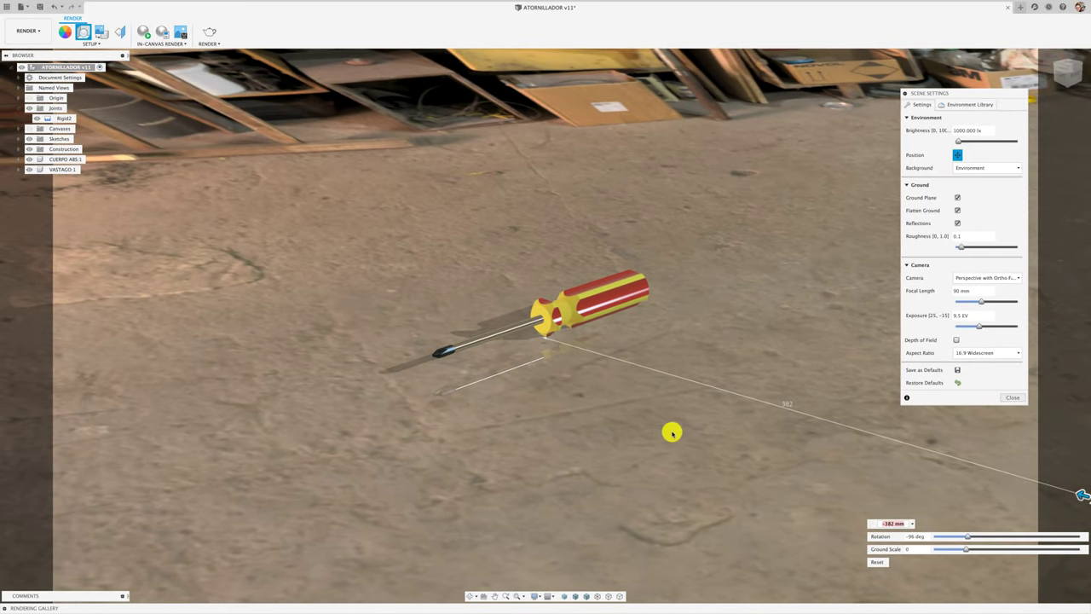
mouse_move(672, 432)
middle_mouse_down("shift")
mouse_move(614, 382)
mouse_move(649, 401)
middle_mouse_up("shift")
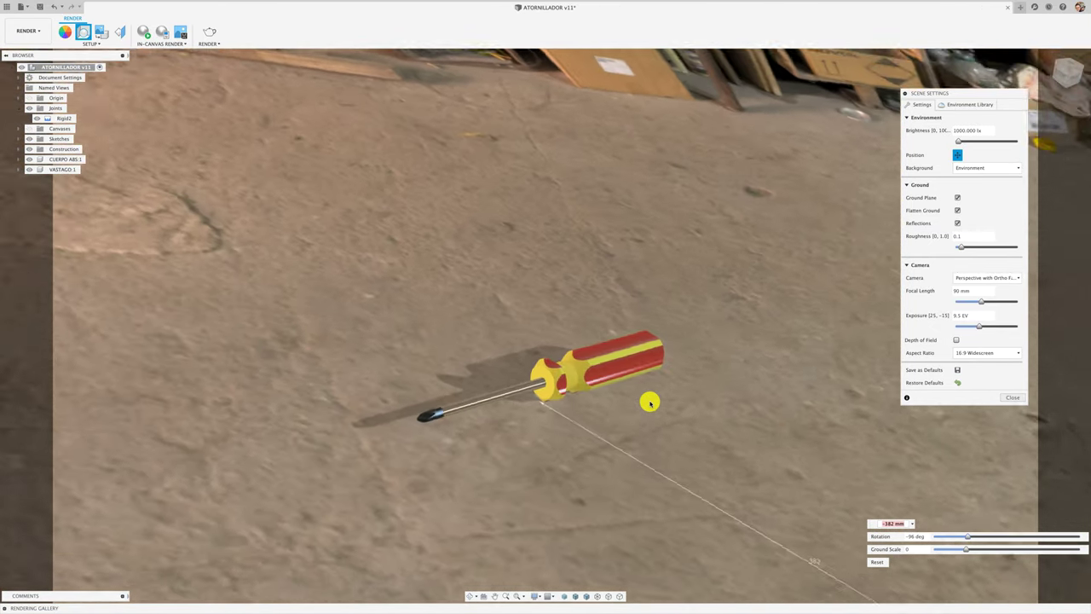
mouse_move(649, 402)
left_mouse_down()
mouse_move(685, 429)
mouse_move(906, 492)
mouse_move(766, 397)
left_mouse_up()
Reset the environment position, lower its offset to -13 mm, and set ground scale to 0
left_click(852, 470)
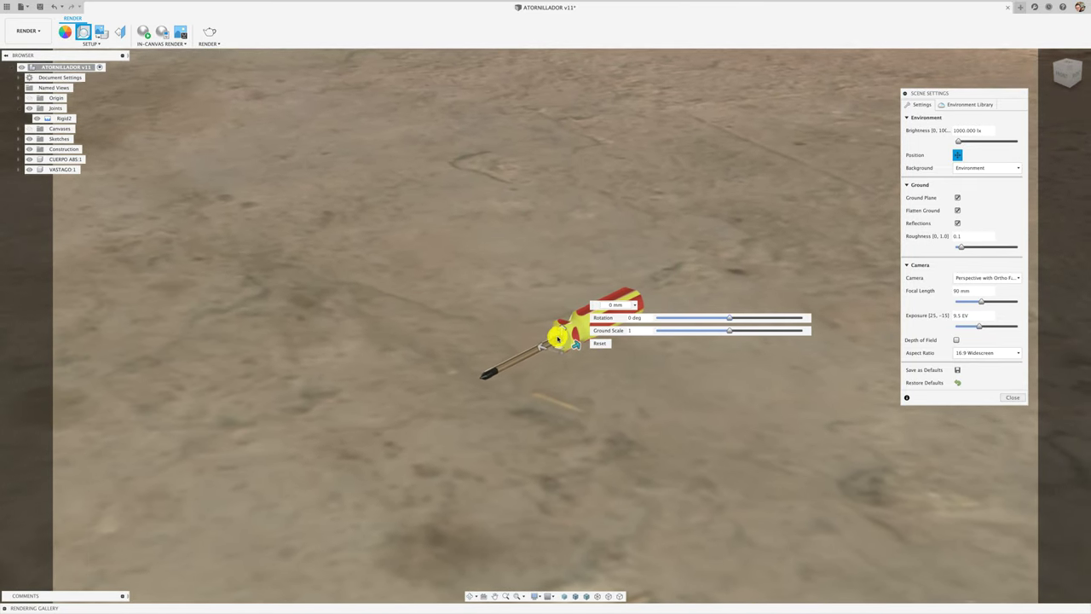
left_click_drag(580, 345, 570, 354)
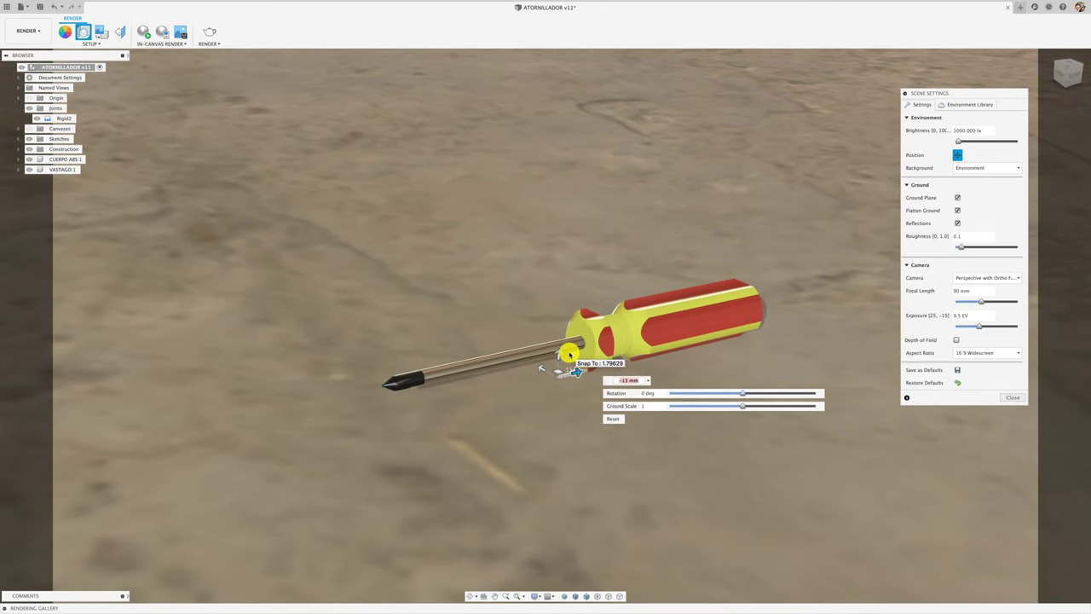
left_click(741, 407)
mouse_move(742, 408)
left_mouse_down()
mouse_move(651, 407)
mouse_move(708, 386)
mouse_move(631, 387)
left_mouse_up()
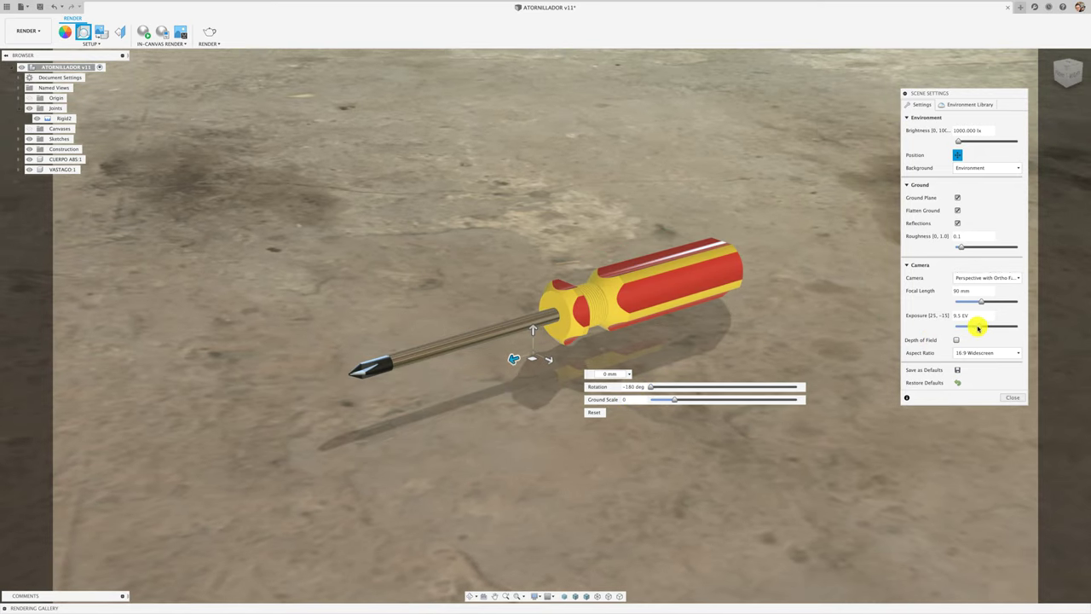
Set the exposure to 9.8 EV, keeping the current camera type
left_click(977, 328)
mouse_move(978, 327)
left_mouse_down()
mouse_move(974, 300)
mouse_move(965, 302)
mouse_move(980, 302)
left_mouse_up()
left_click(989, 280)
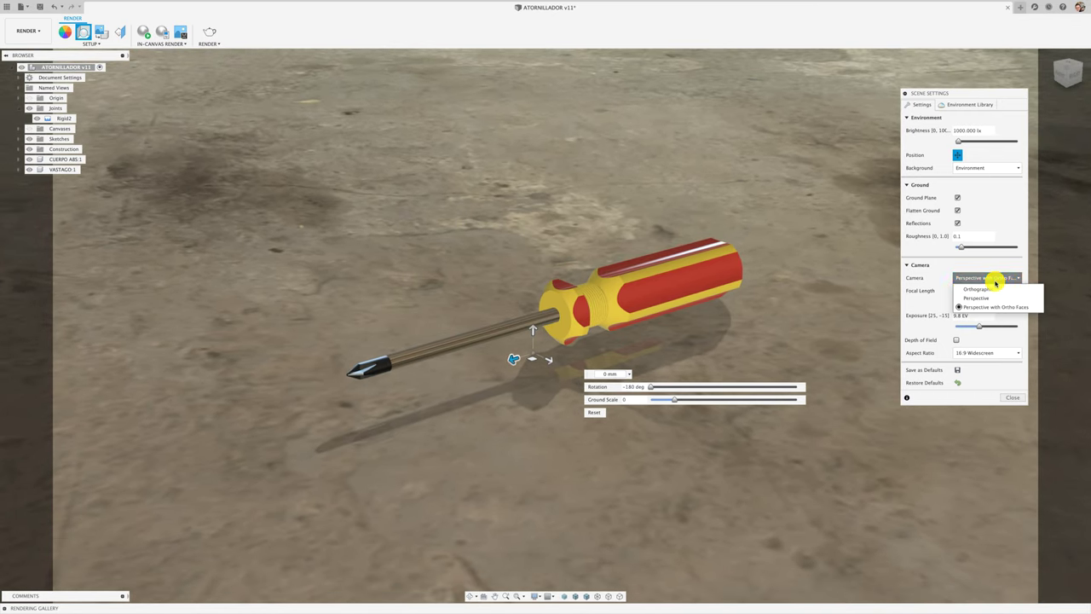
left_click(941, 341)
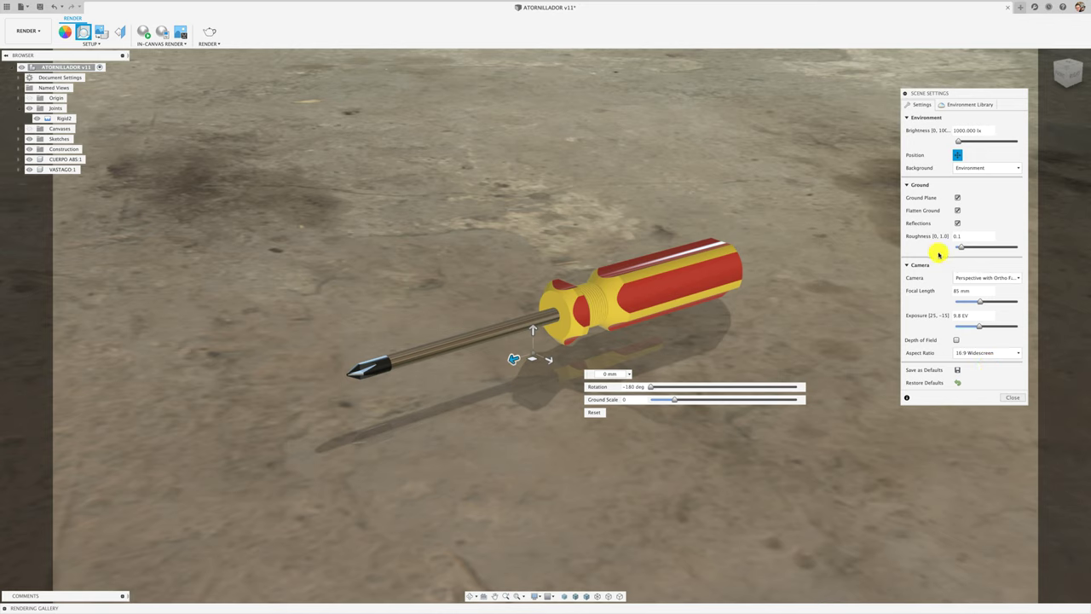
Turn off ground reflections and reset environment rotation to 0 degrees with the ground flattened
left_click(957, 223)
left_click(957, 224)
left_click(956, 223)
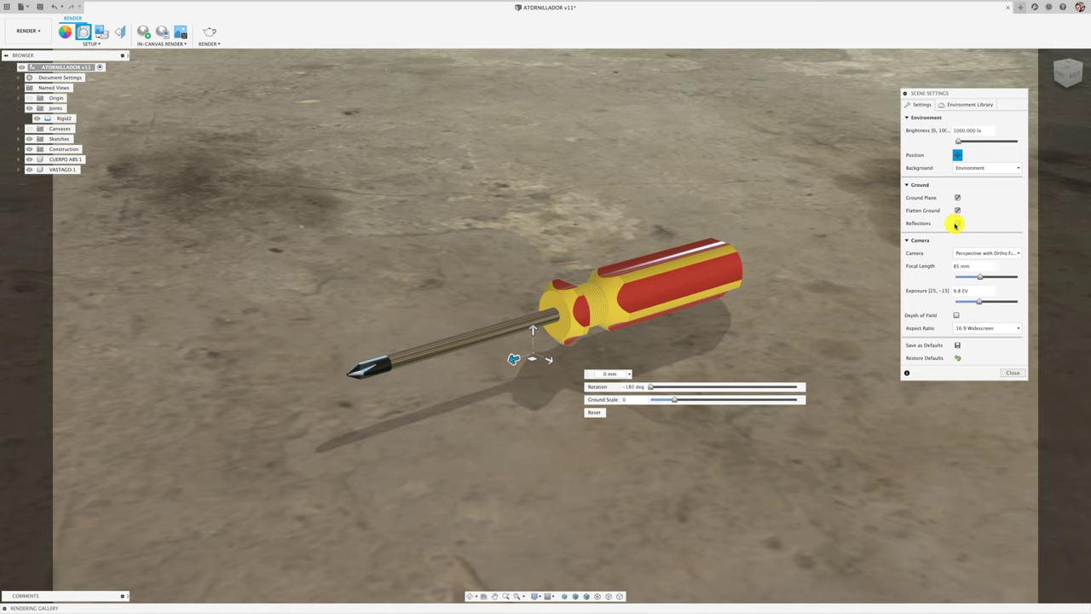
left_click(956, 210)
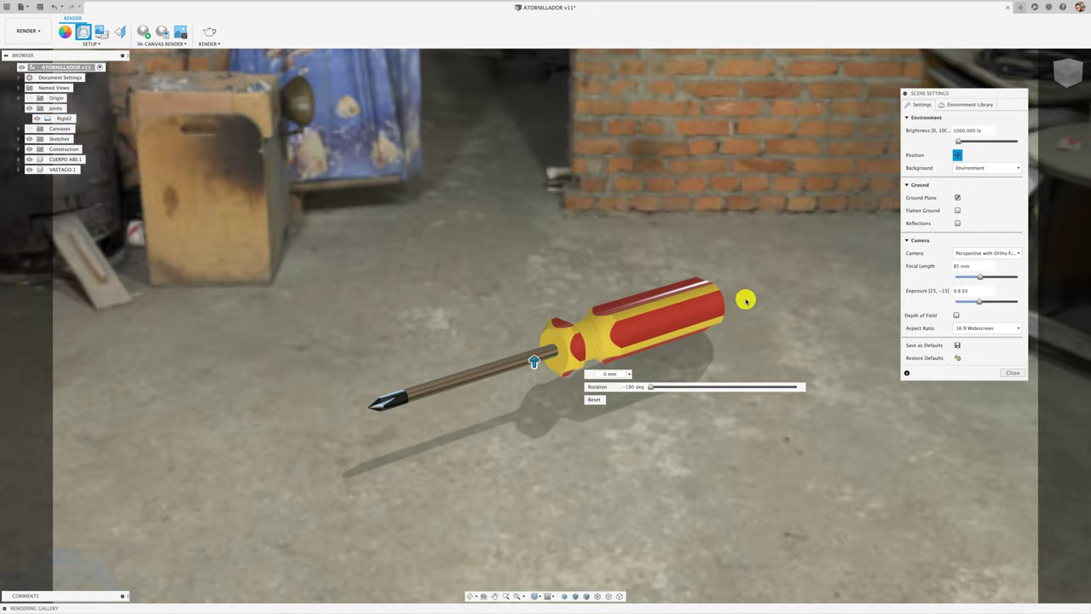
mouse_move(652, 385)
left_mouse_down()
mouse_move(745, 385)
mouse_move(645, 380)
left_mouse_up()
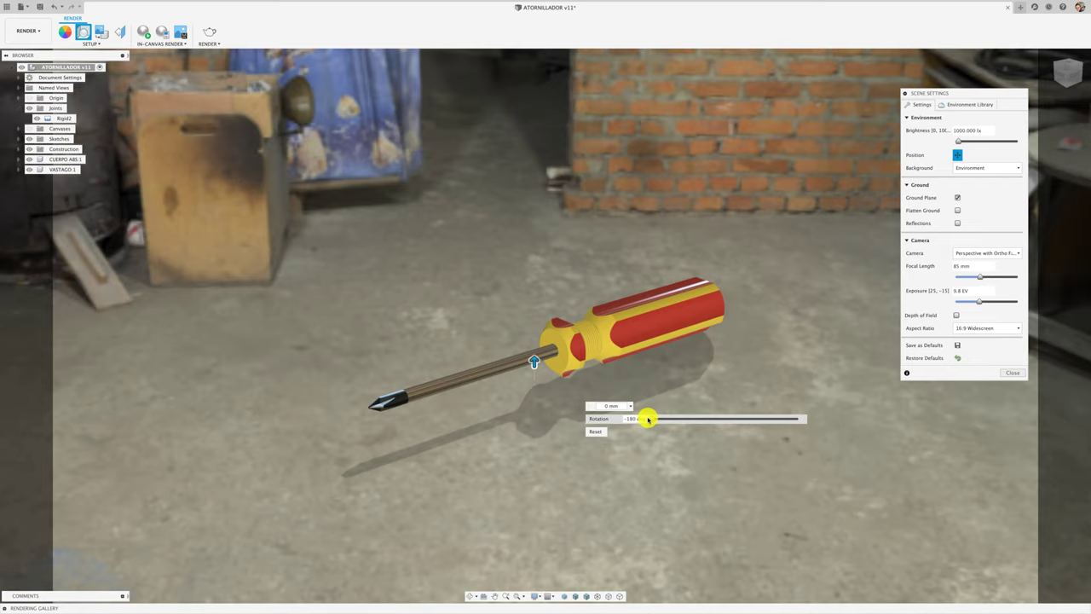
mouse_move(649, 419)
left_mouse_down()
mouse_move(679, 419)
mouse_move(647, 418)
left_mouse_up()
left_click(595, 432)
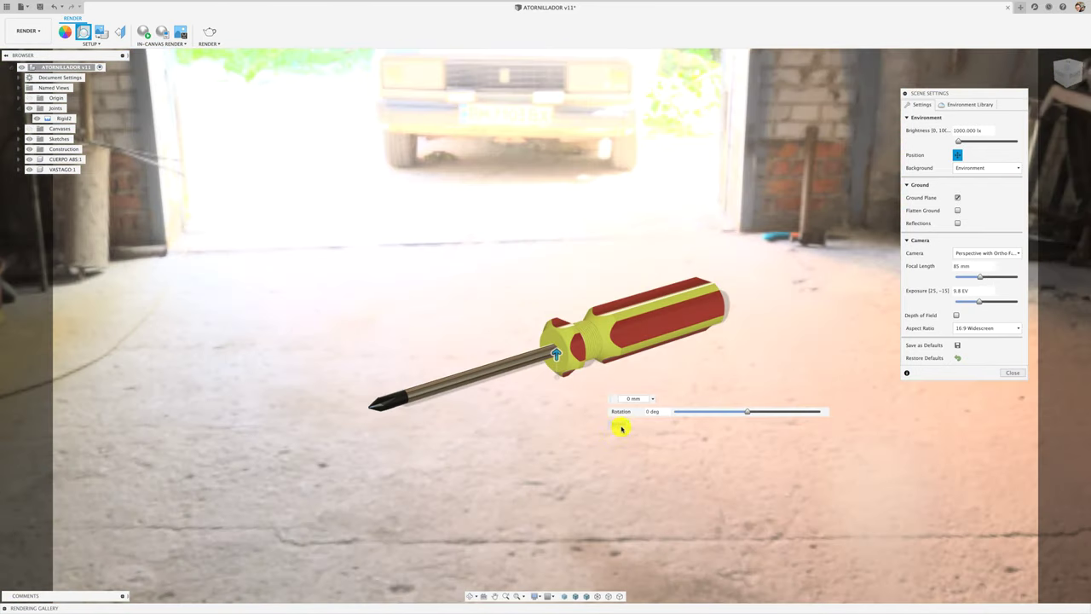
left_click(957, 211)
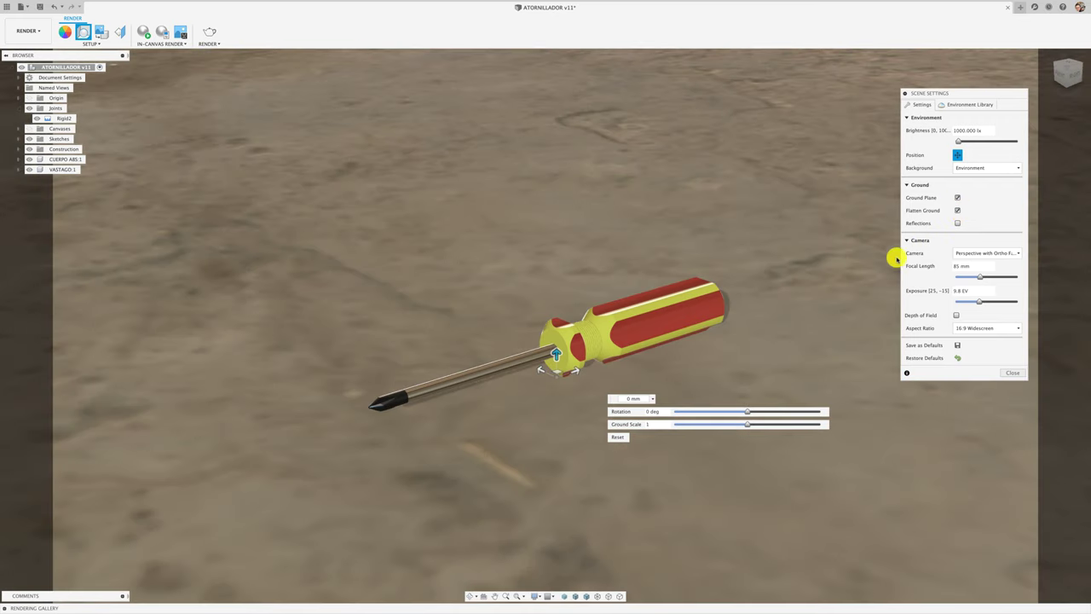
Start a live in-canvas render of the screwdriver scene
scroll(775, 344, "up", 5)
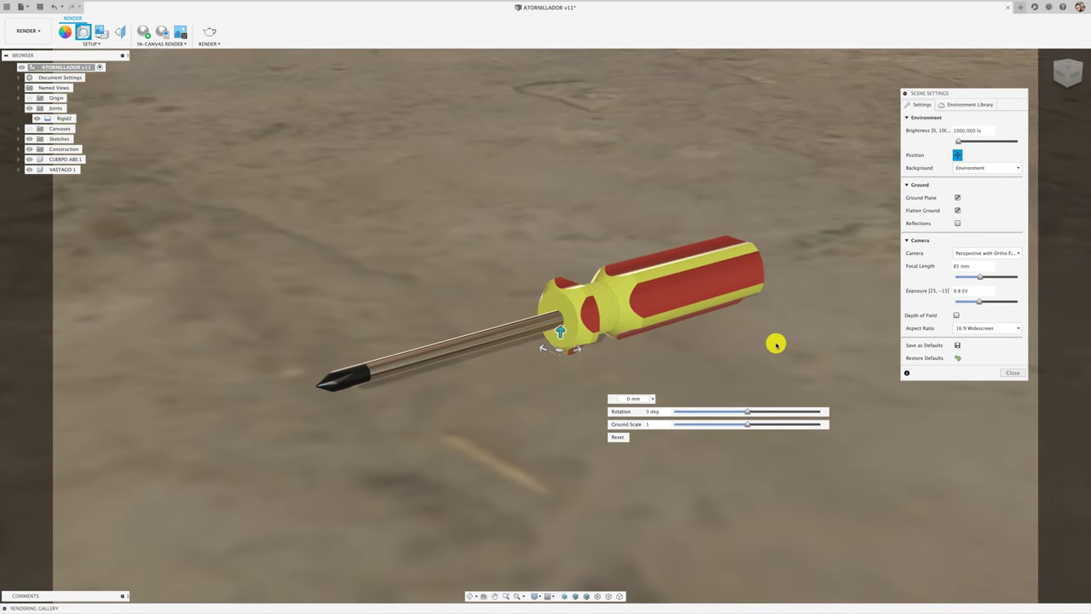
scroll(775, 344, "up", 3)
scroll(776, 344, "up", 2)
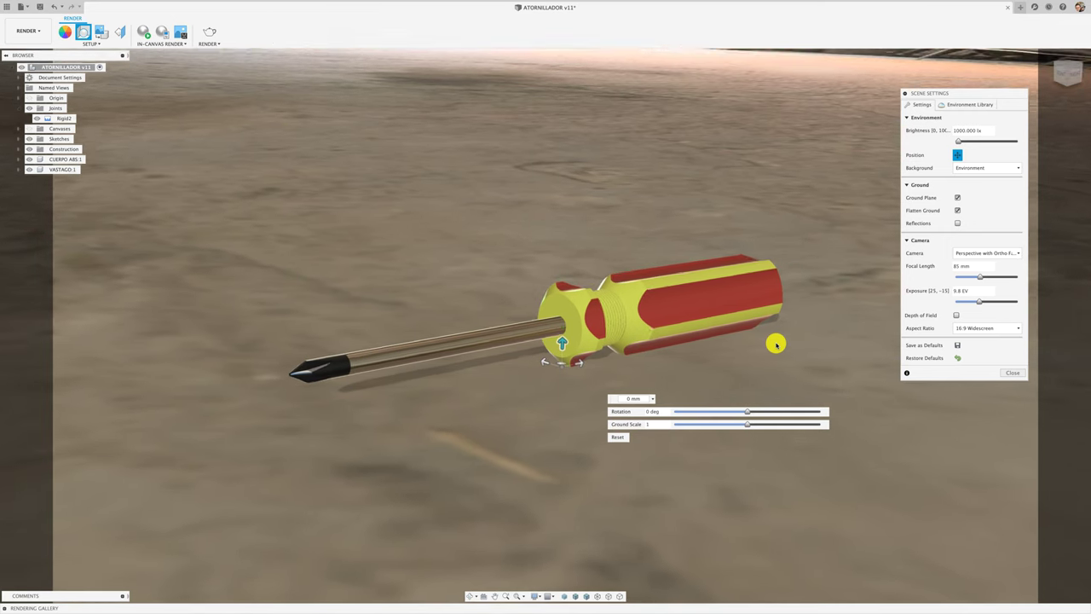
scroll(775, 343, "up", 2)
left_click(144, 33)
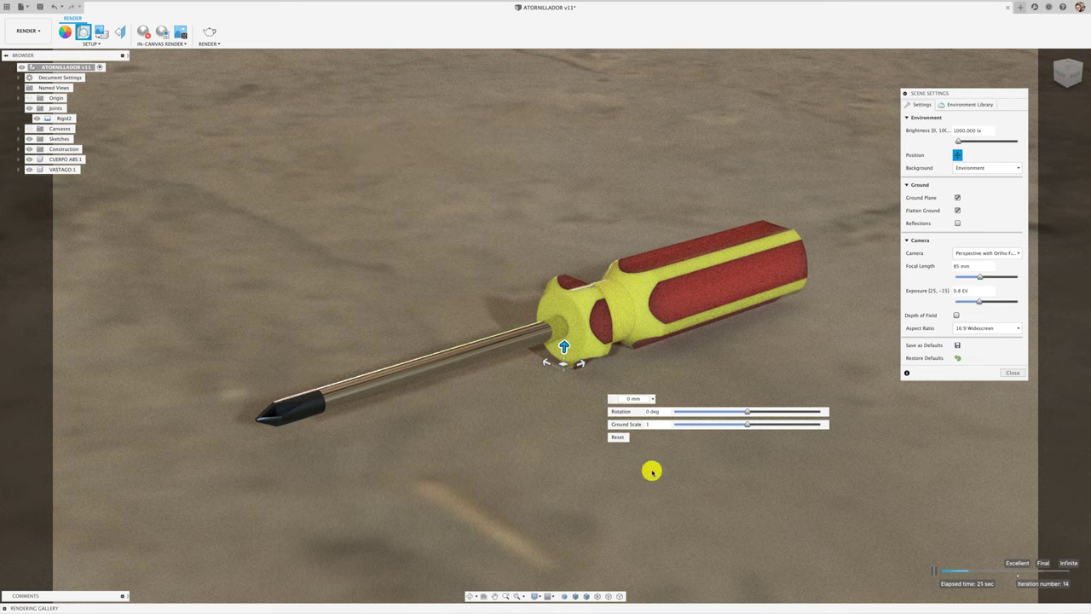
Bring back the browser and return to HDRI Haven's Indoor category
key("ctrl+Up")
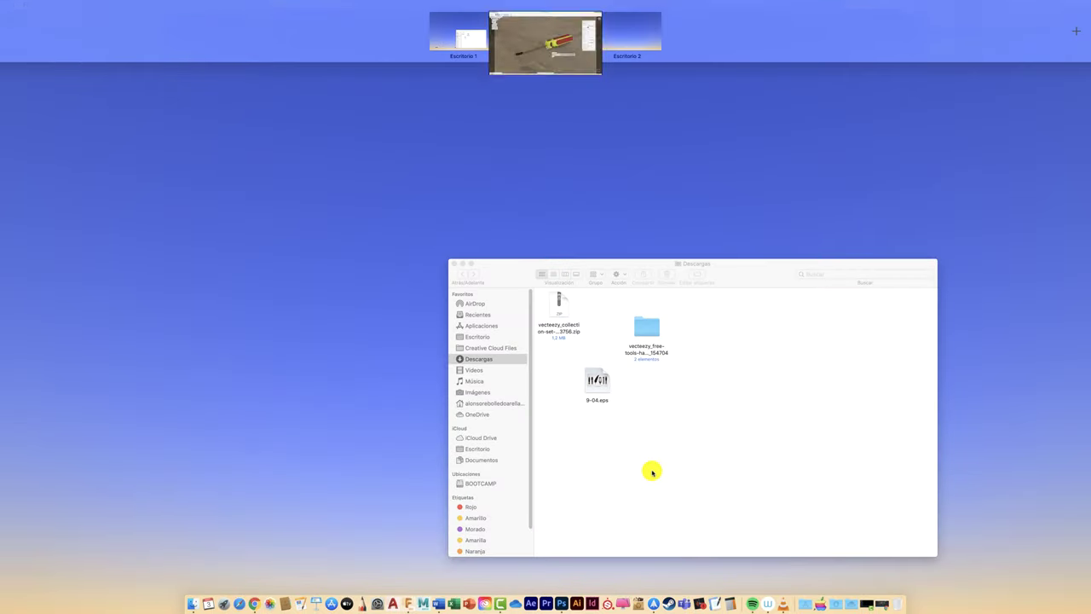
left_click(451, 39)
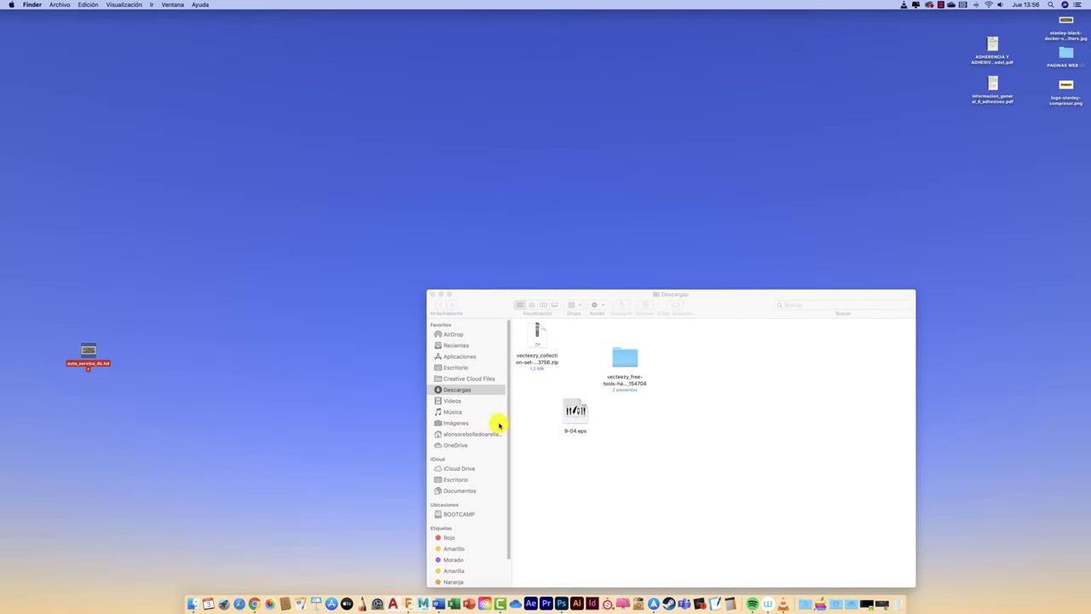
left_click(887, 605)
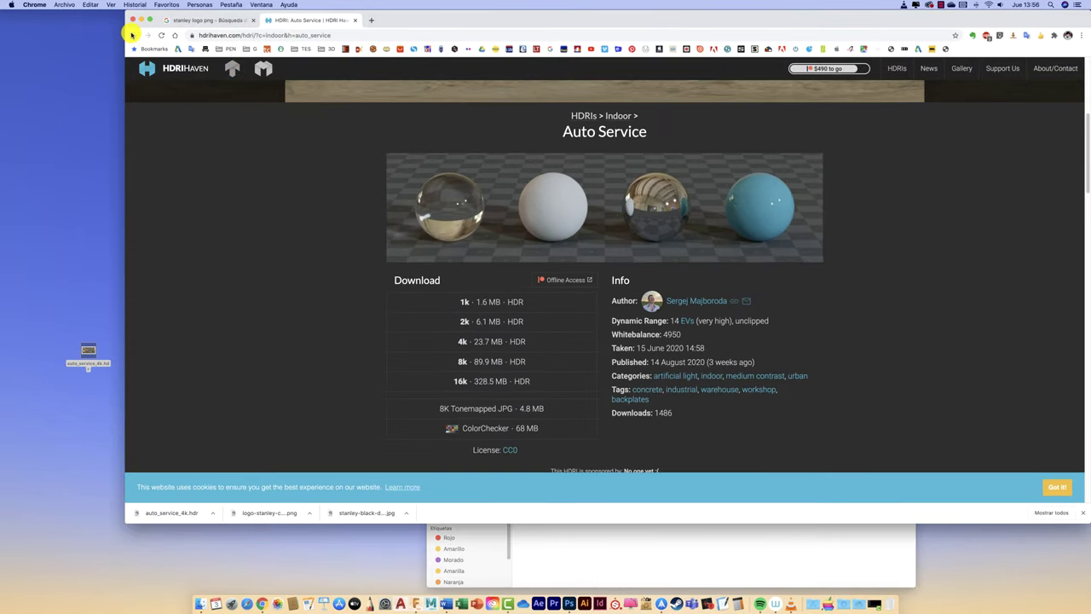
left_click(133, 35)
Scroll the Indoor HDRI grid down to the Machine Shop tiles
scroll(594, 310, "down", 3)
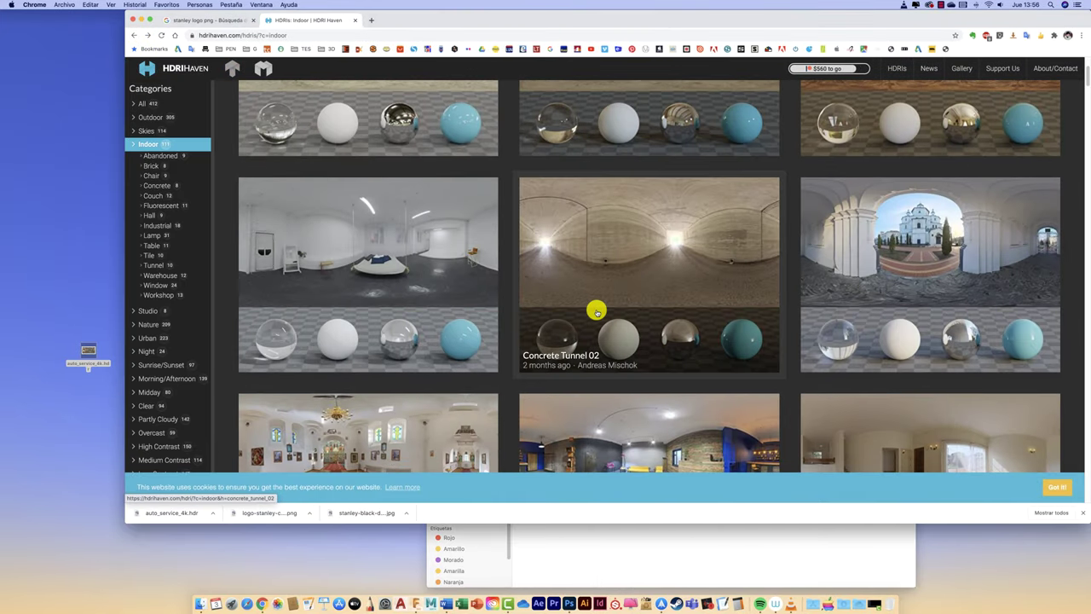
scroll(597, 311, "down", 3)
scroll(597, 311, "down", 3)
scroll(596, 311, "down", 3)
scroll(597, 311, "down", 2)
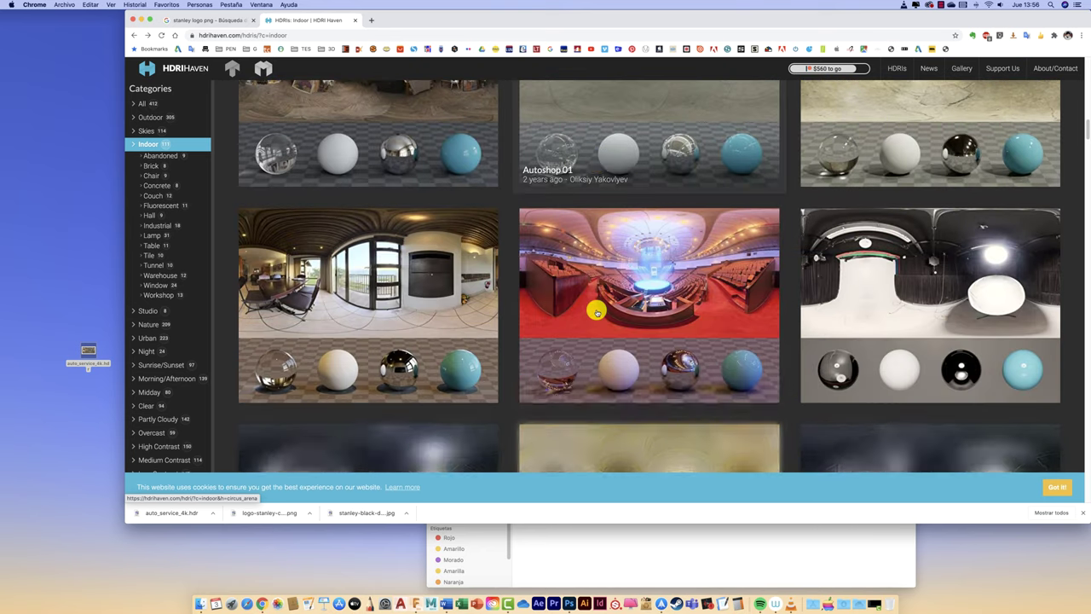
scroll(596, 312, "down", 2)
scroll(597, 312, "down", 2)
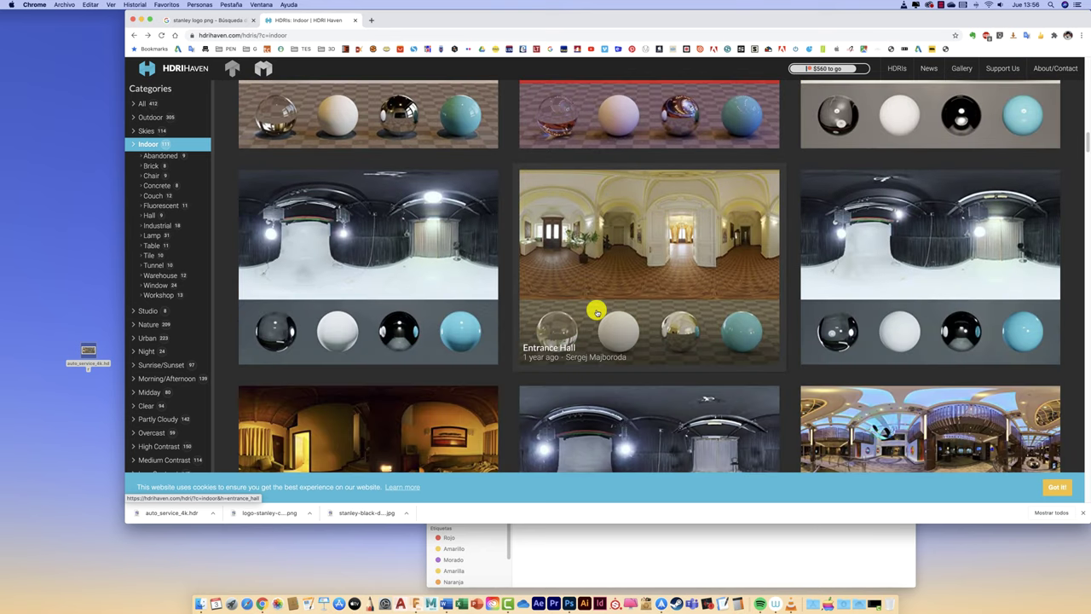
scroll(596, 312, "up", 1)
scroll(596, 312, "up", 2)
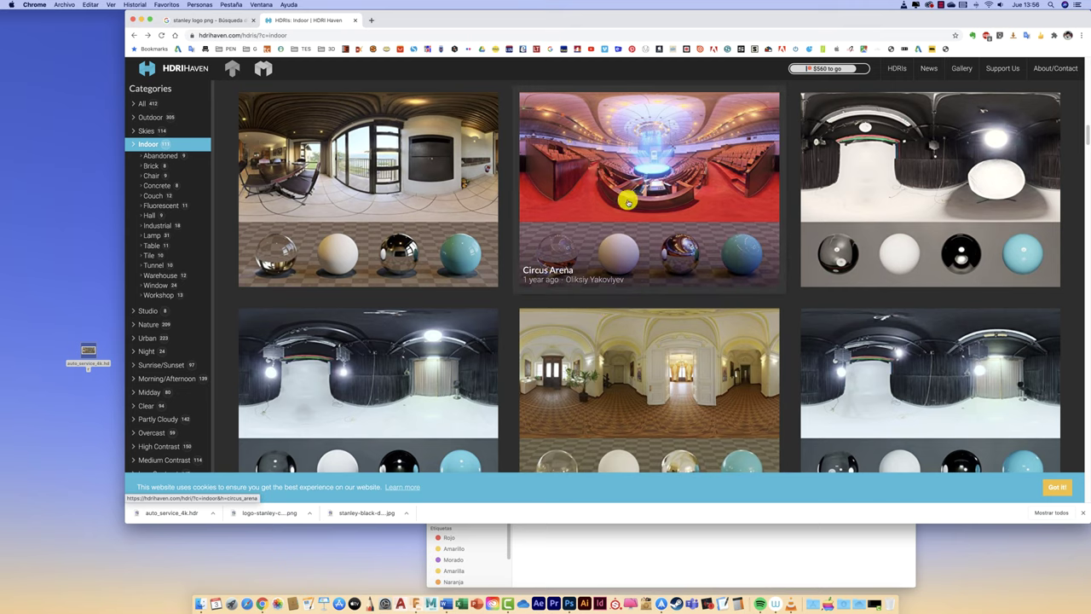
scroll(640, 312, "down", 1)
scroll(640, 313, "down", 5)
scroll(641, 319, "down", 3)
scroll(642, 318, "down", 1)
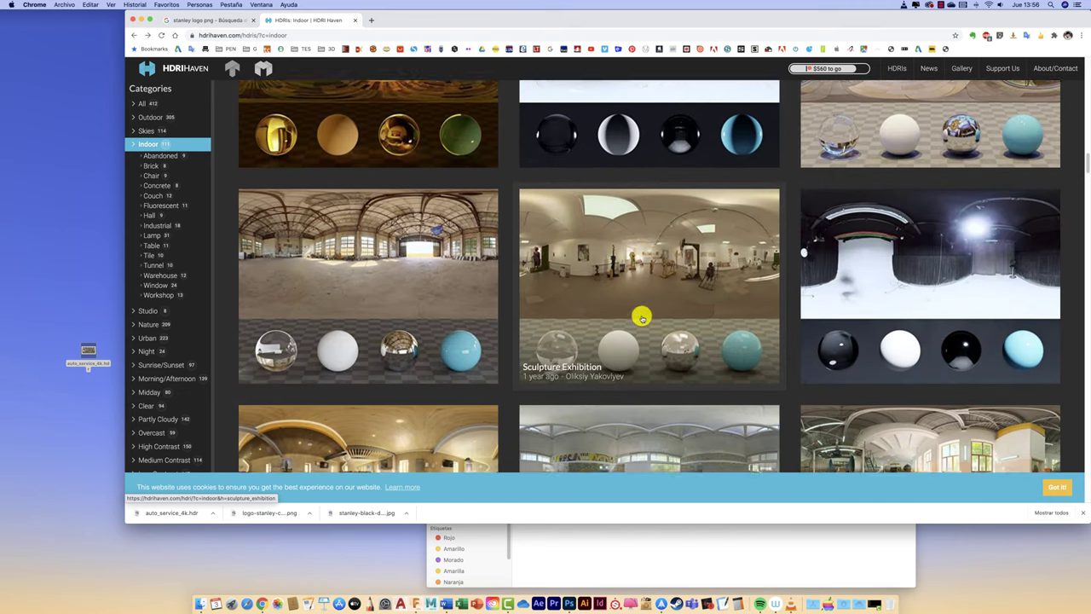
scroll(642, 319, "down", 3)
scroll(642, 319, "down", 4)
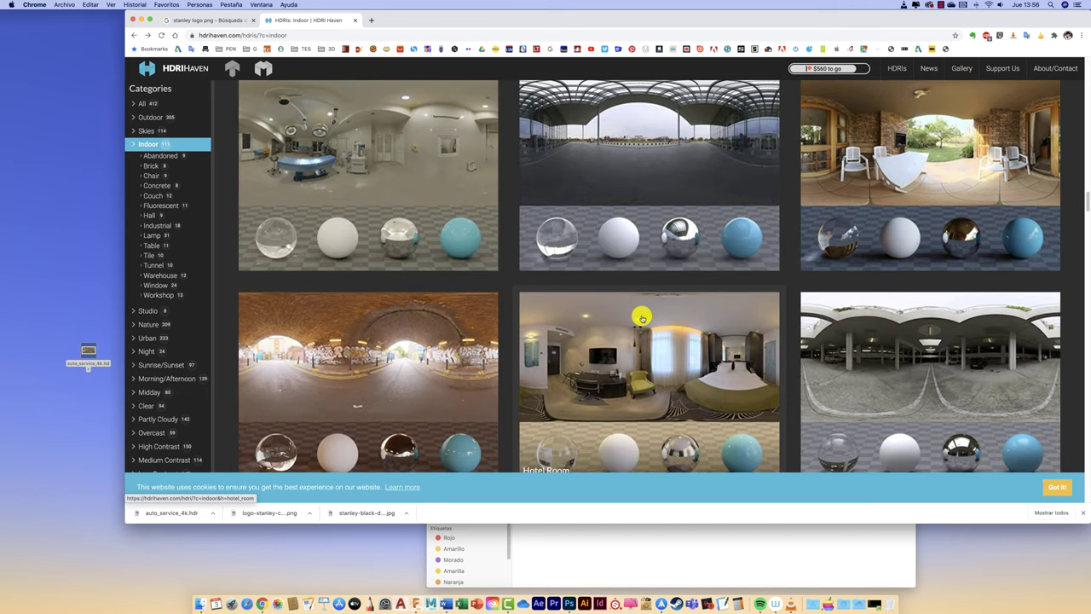
scroll(660, 349, "down", 2)
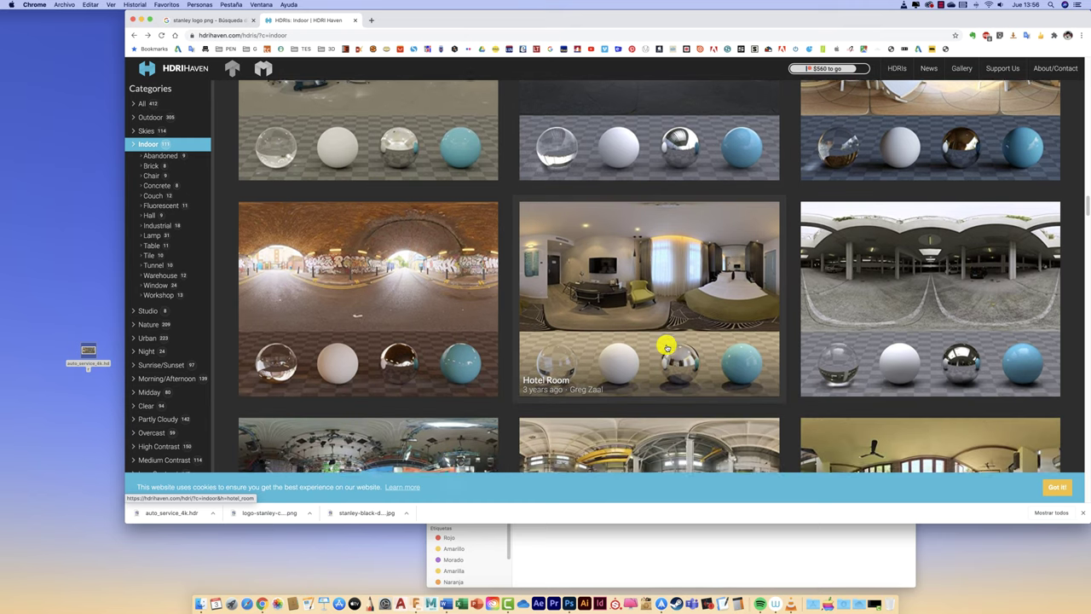
scroll(666, 347, "down", 2)
scroll(666, 347, "down", 2)
scroll(666, 347, "down", 2)
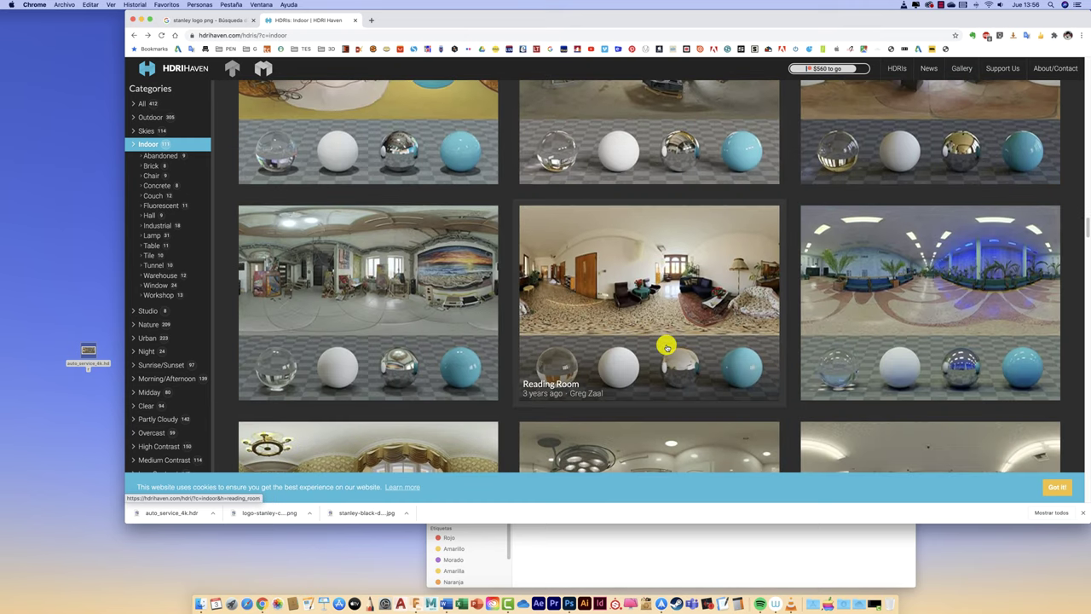
scroll(666, 347, "down", 2)
scroll(666, 347, "down", 3)
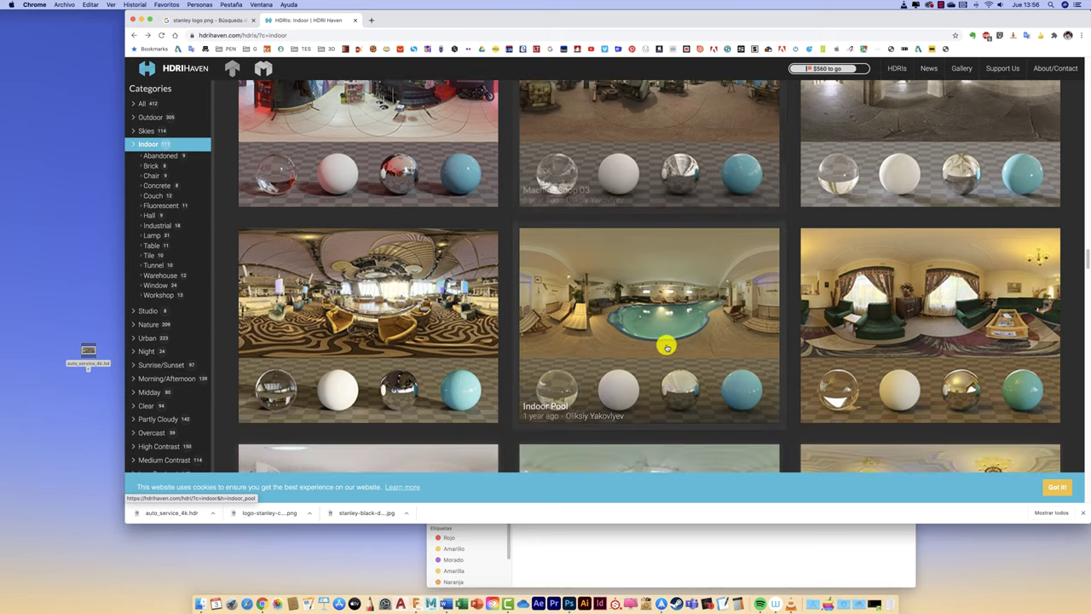
scroll(666, 347, "down", 2)
scroll(667, 347, "down", 2)
scroll(667, 347, "down", 2)
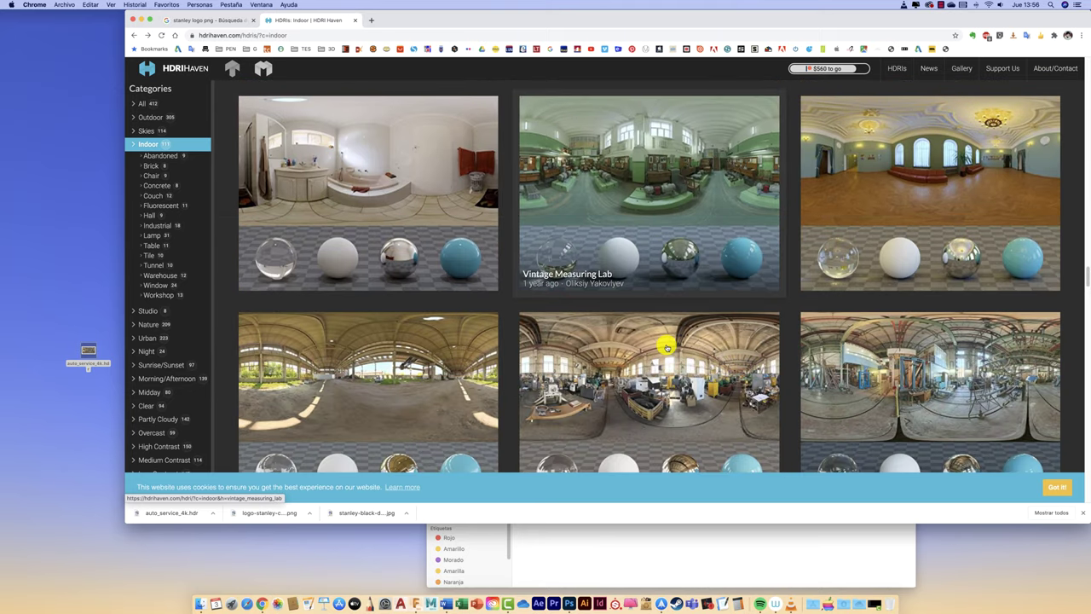
scroll(666, 346, "down", 2)
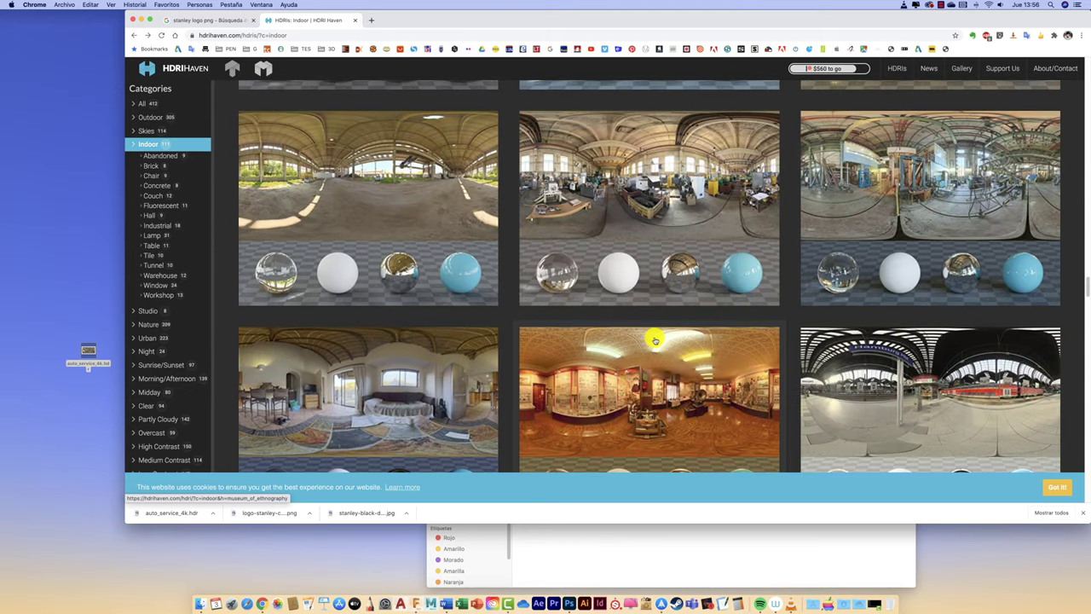
scroll(667, 338, "down", 1)
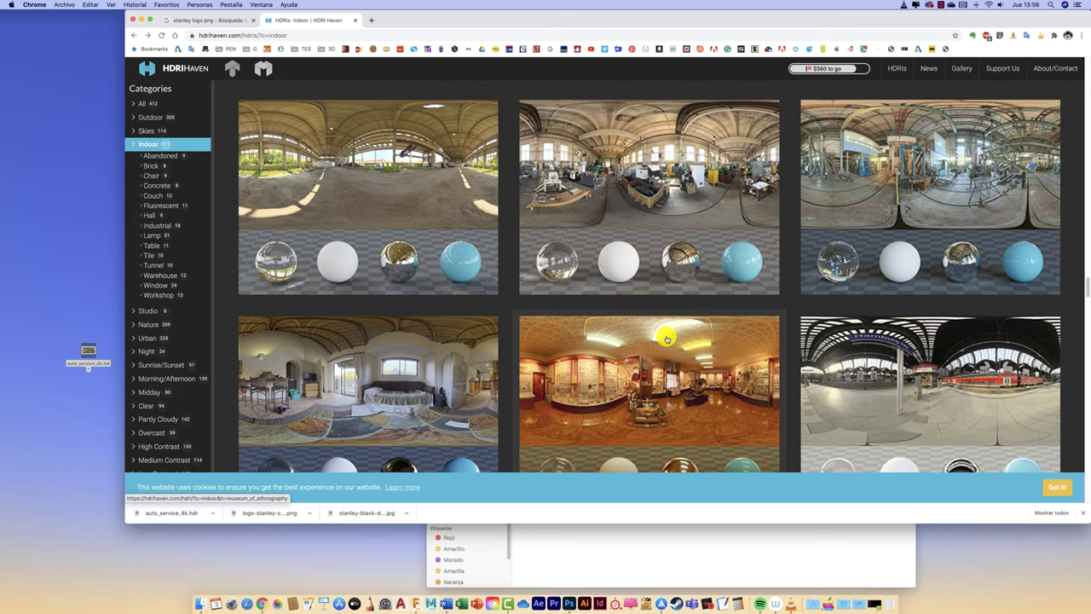
scroll(667, 338, "up", 1)
Download Machine Shop 01's 8k HDR (102.4 MB) and confirm it in Downloads
left_click(656, 148)
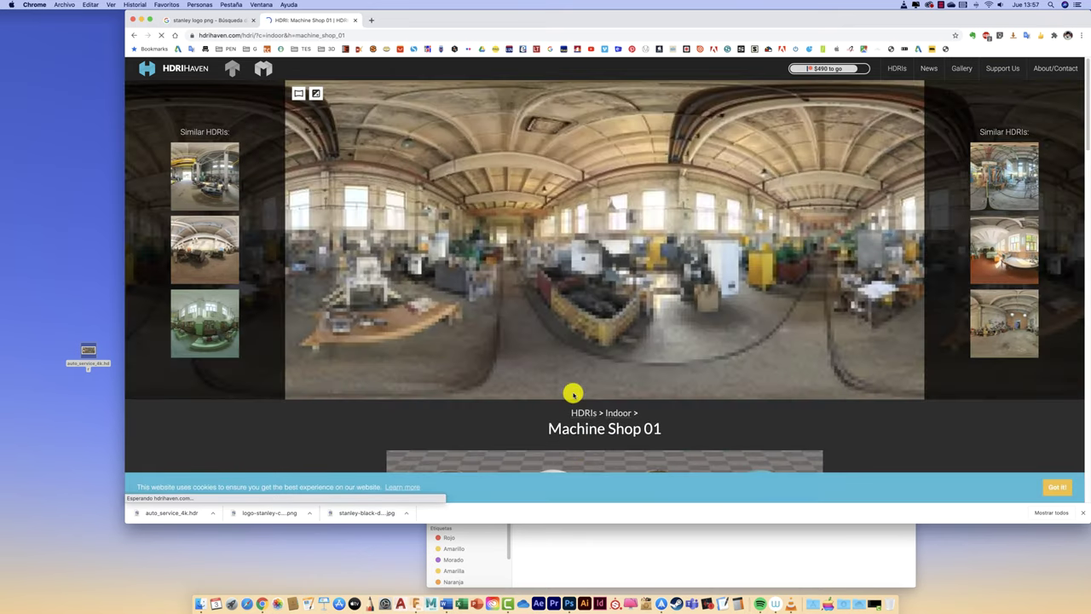
scroll(572, 373, "down", 2)
scroll(571, 372, "down", 5)
scroll(571, 371, "down", 3)
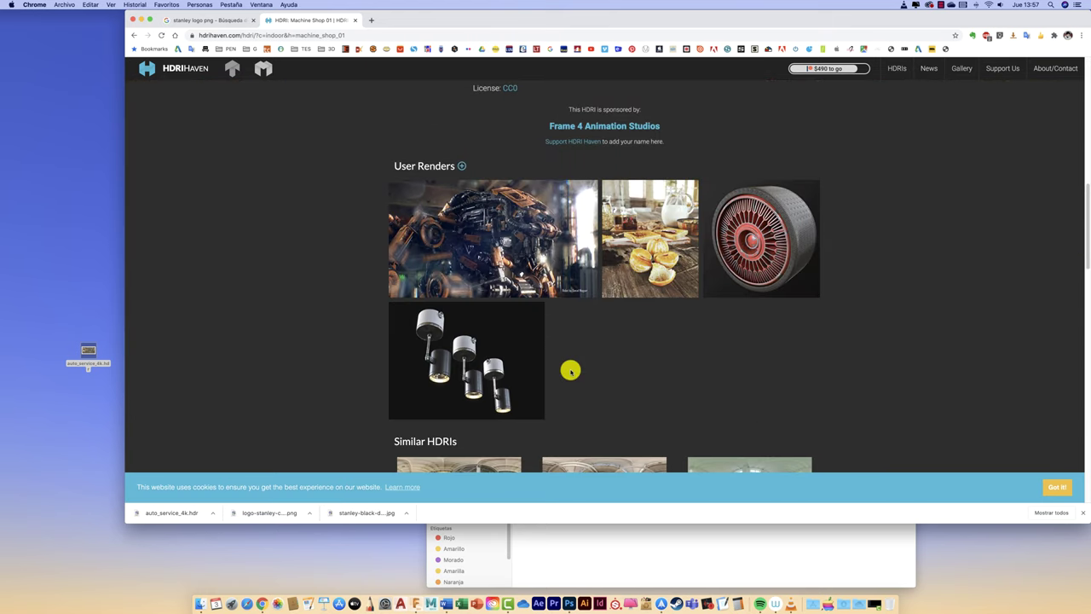
scroll(570, 370, "up", 2)
scroll(570, 371, "up", 3)
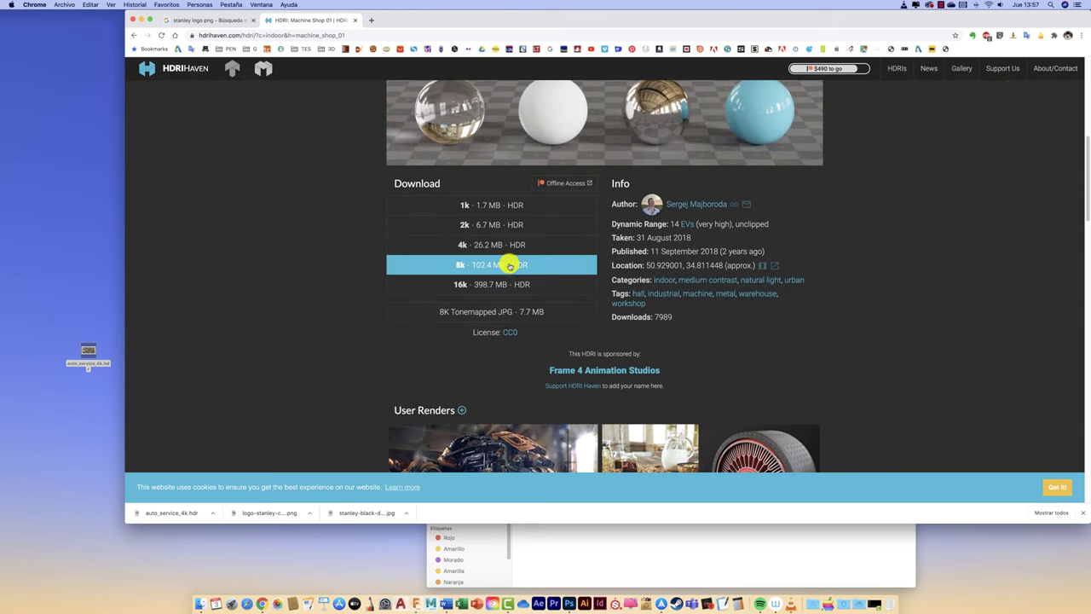
left_click(509, 265)
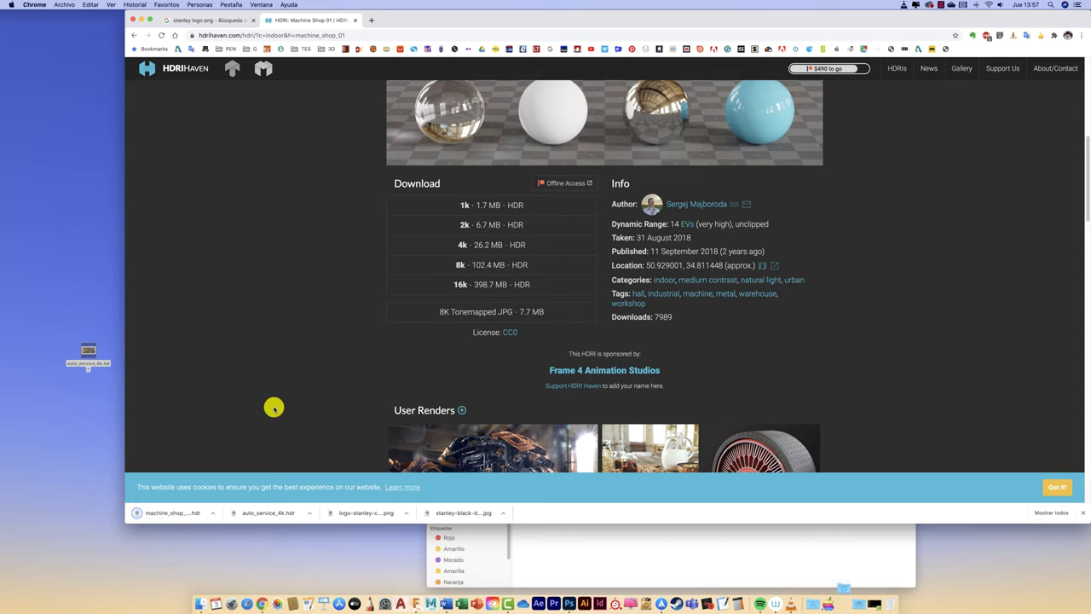
left_click(686, 543)
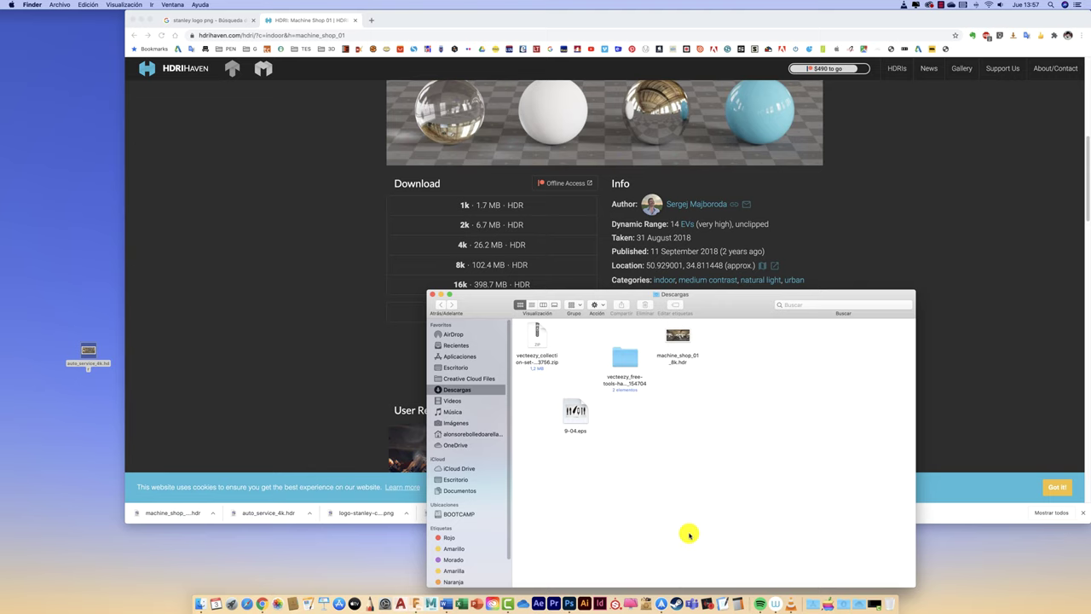
key("ctrl+Up")
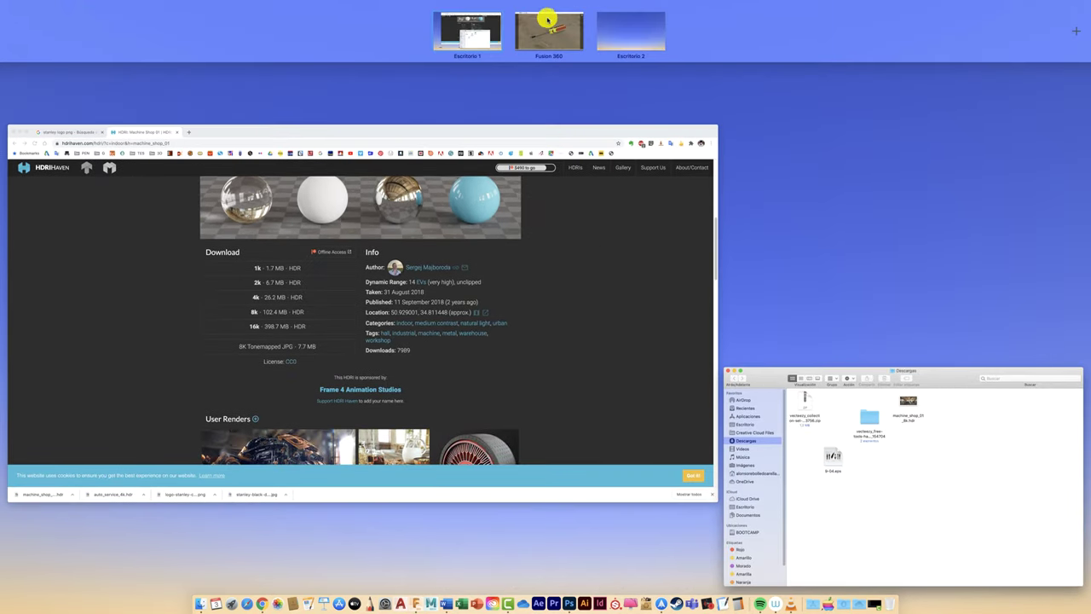
Stop the render and replace auto_service_4k with machine_shop_01_8k.hdr as the custom environment
left_click(548, 18)
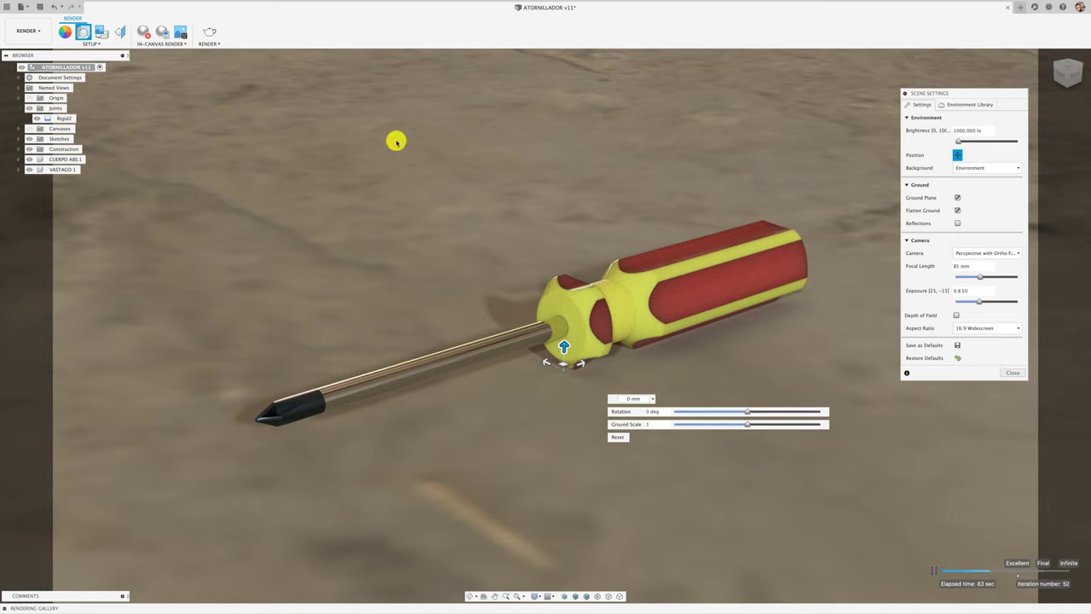
left_click(144, 32)
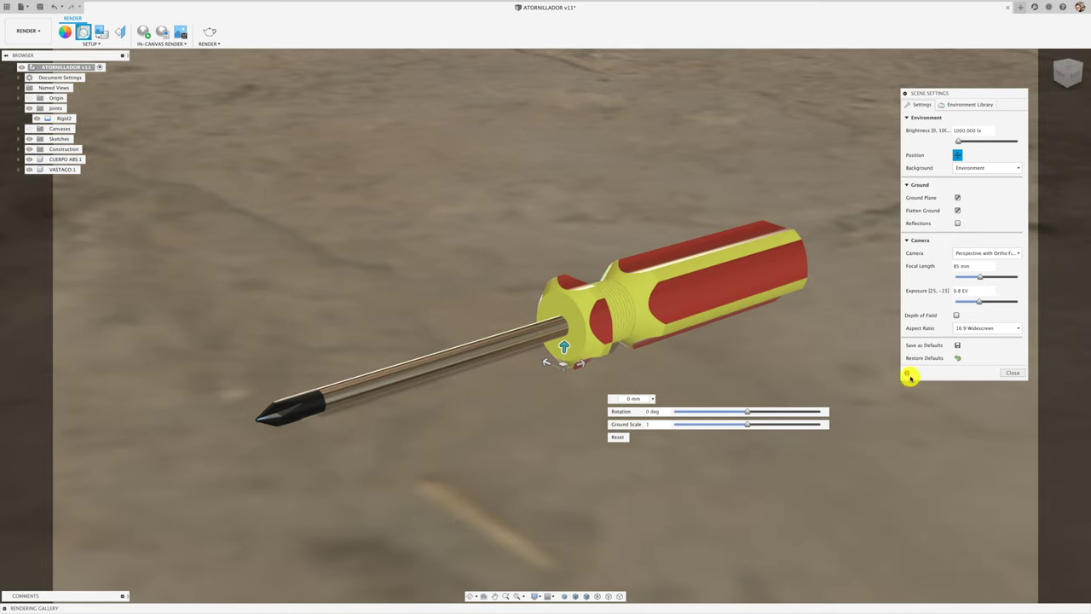
left_click(945, 105)
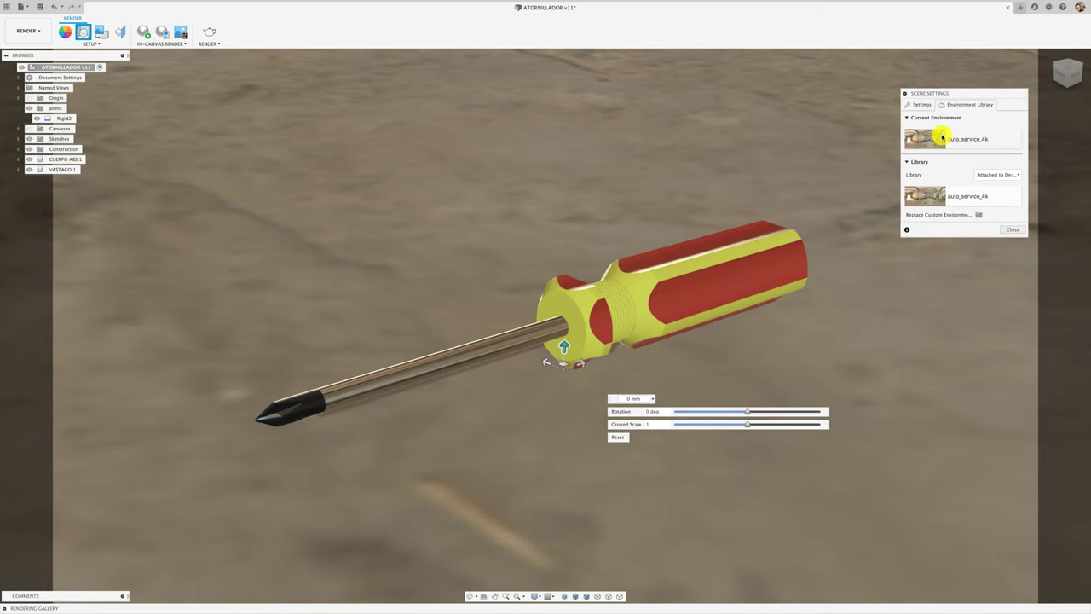
left_click(979, 215)
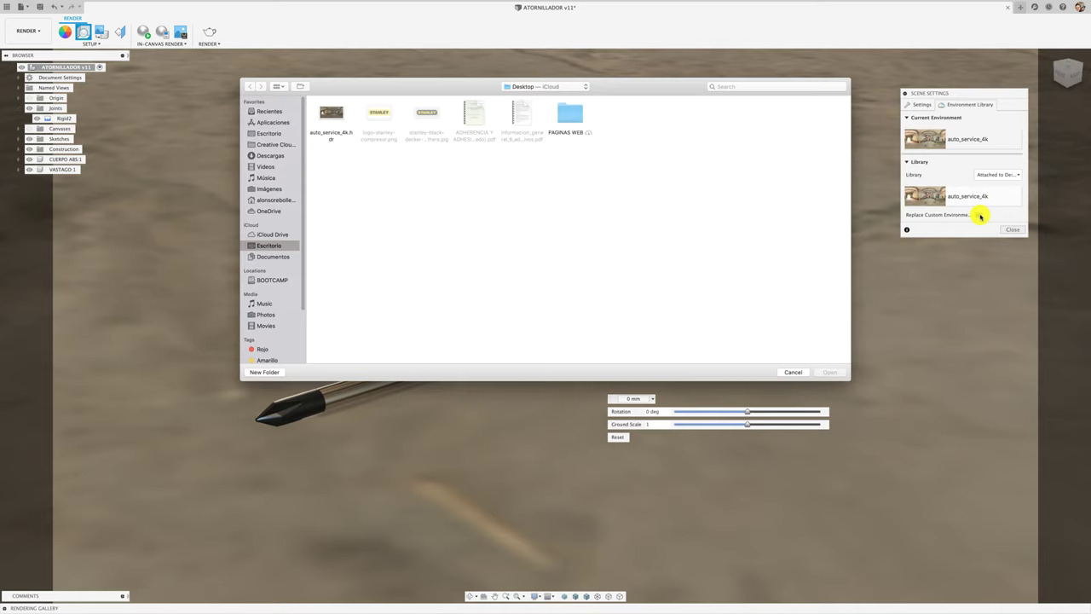
left_click(269, 156)
left_click(333, 113)
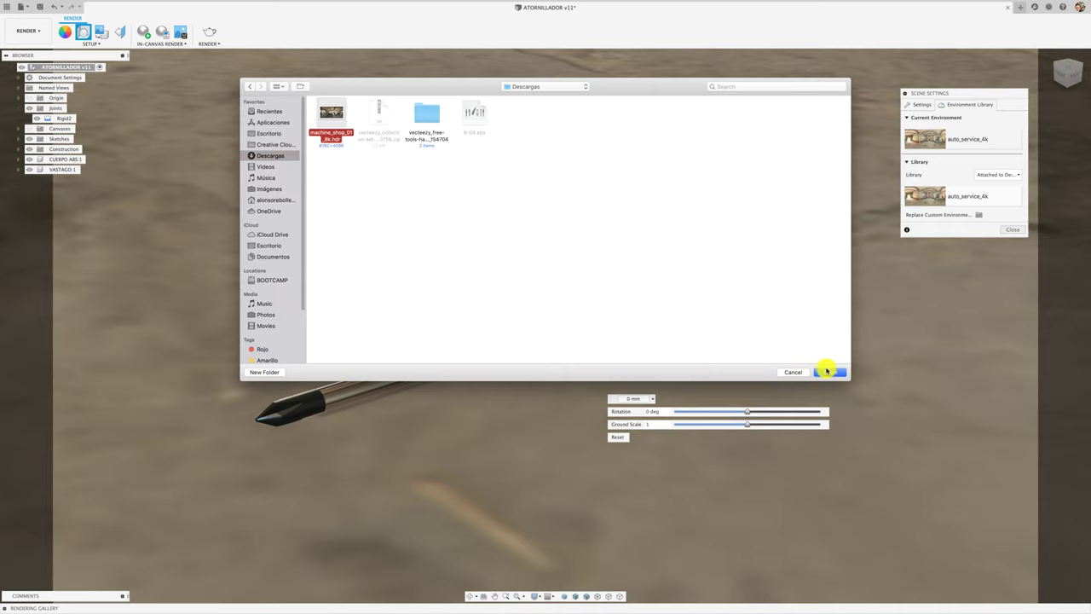
left_click(826, 372)
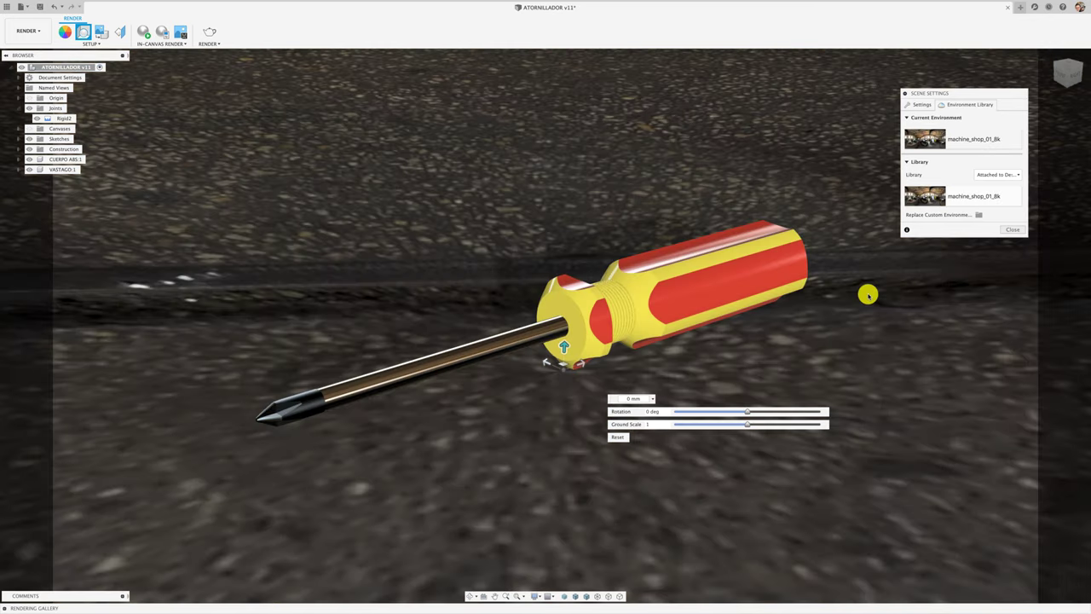
Rotate the machine-shop environment to -114° and set its ground scale to 0, angling the floor behind the screwdriver
scroll(867, 294, "down", 3)
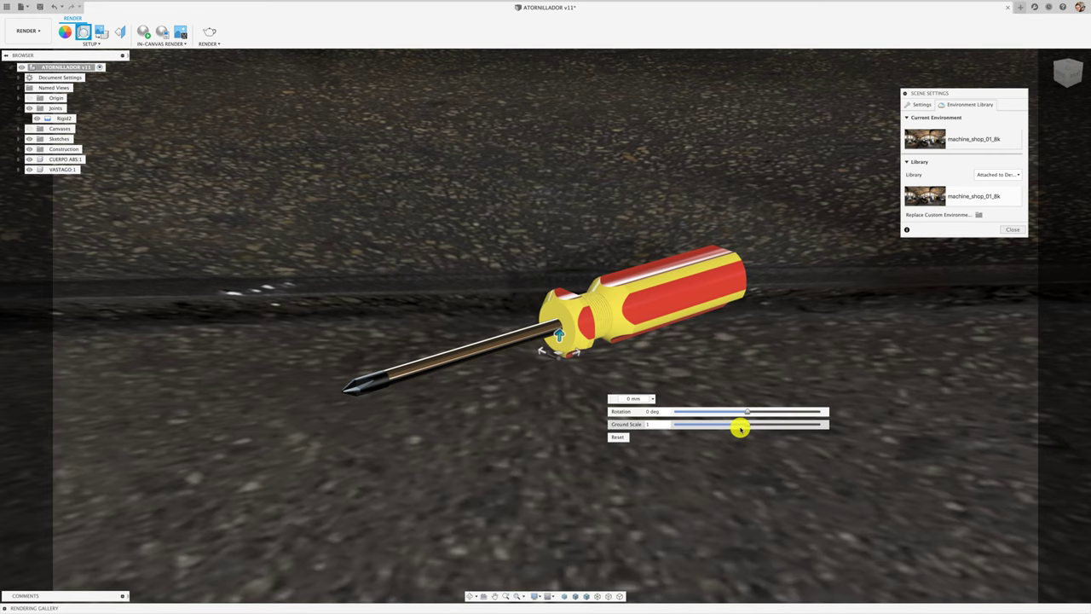
left_click_drag(746, 426, 708, 426)
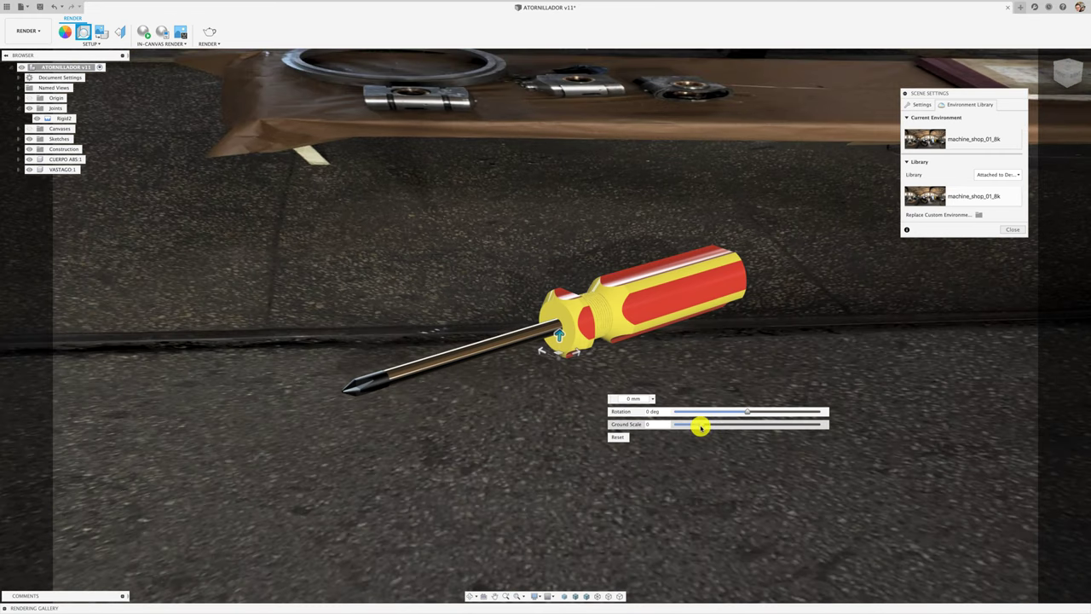
left_click_drag(746, 411, 696, 407)
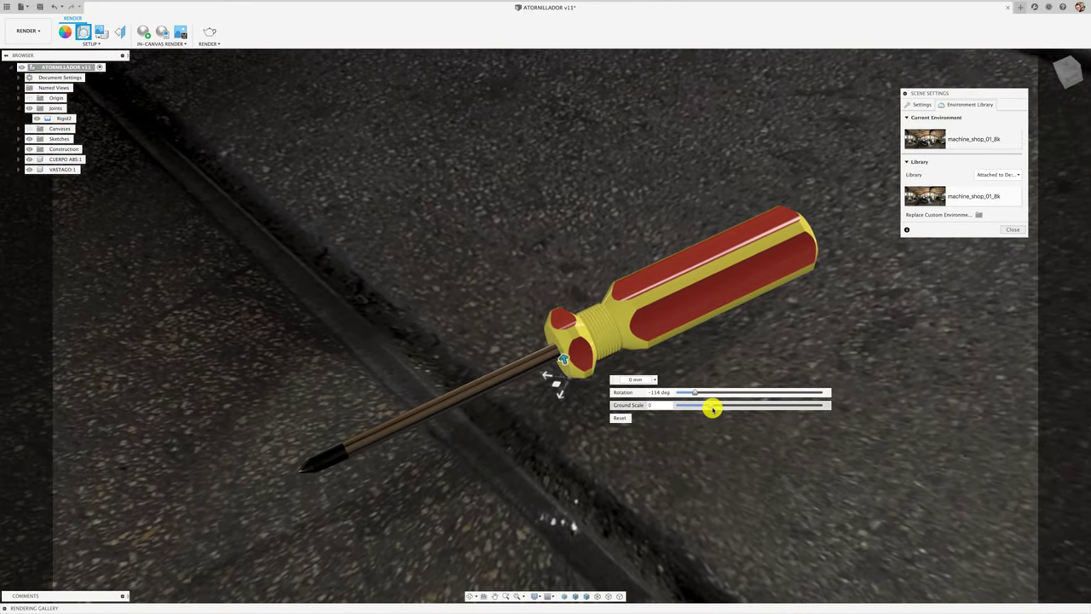
mouse_move(712, 409)
left_mouse_down()
mouse_move(682, 406)
mouse_move(695, 407)
left_mouse_up()
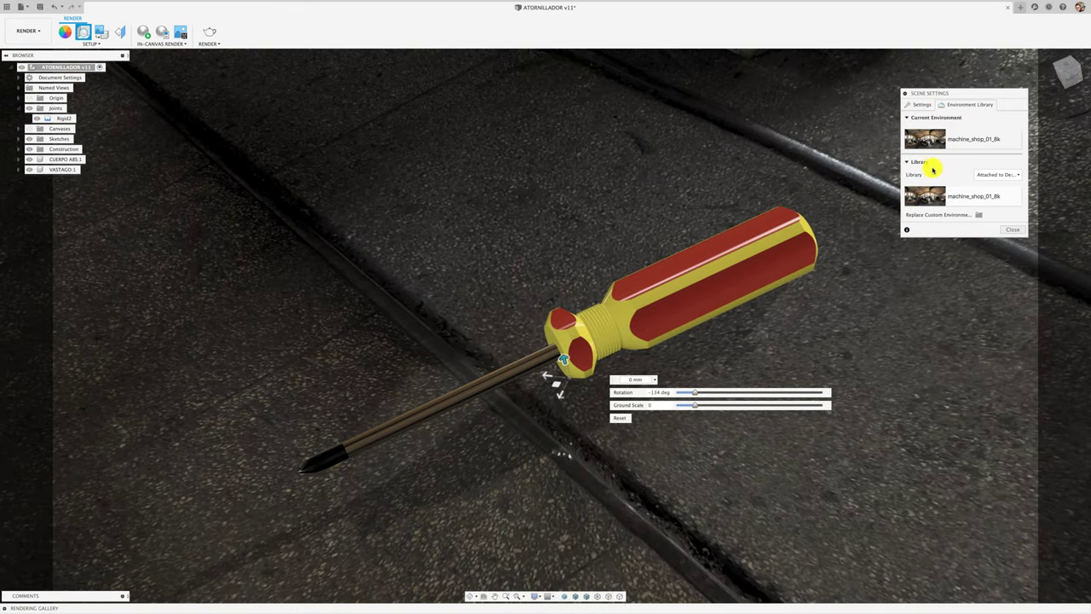
left_click(921, 105)
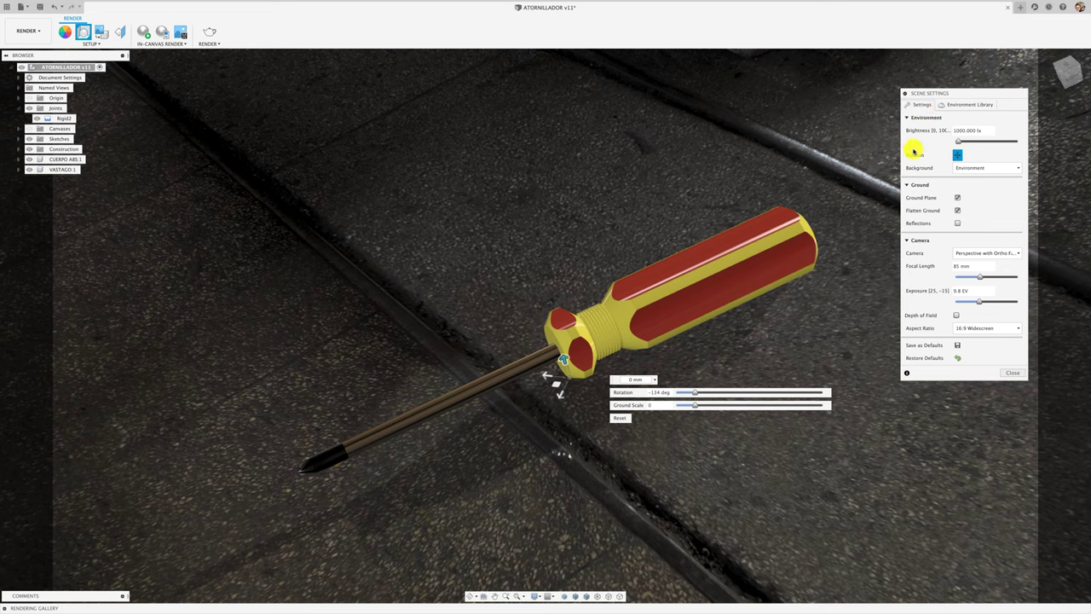
Toggle the flattened ground off and back on while reframing the screwdriver with the tip pointing down-left
left_click(957, 210)
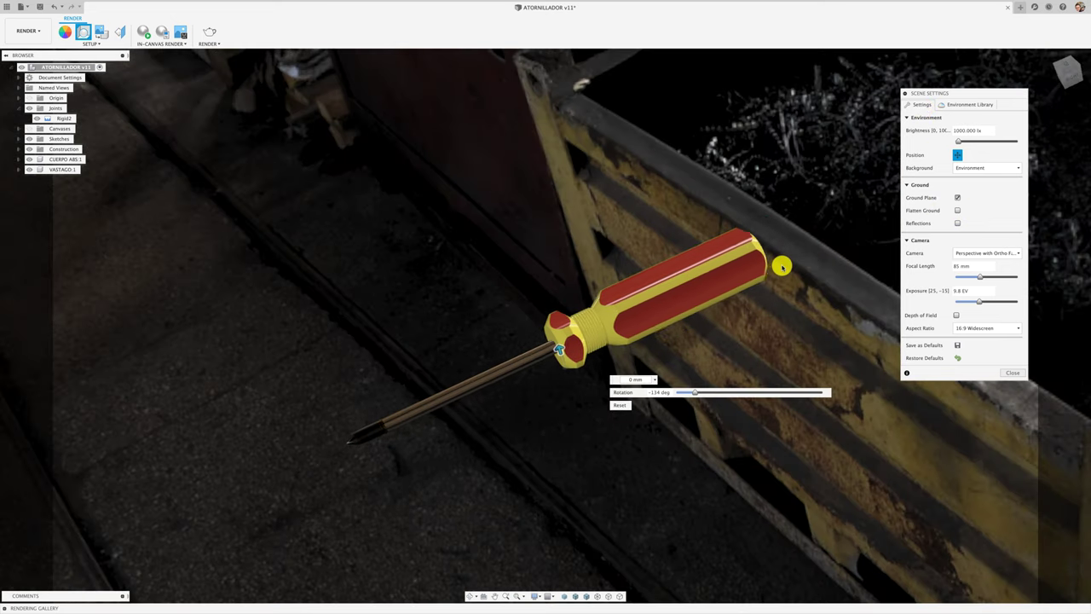
scroll(781, 265, "down", 5)
middle_click_drag(781, 266, 782, 267, "shift")
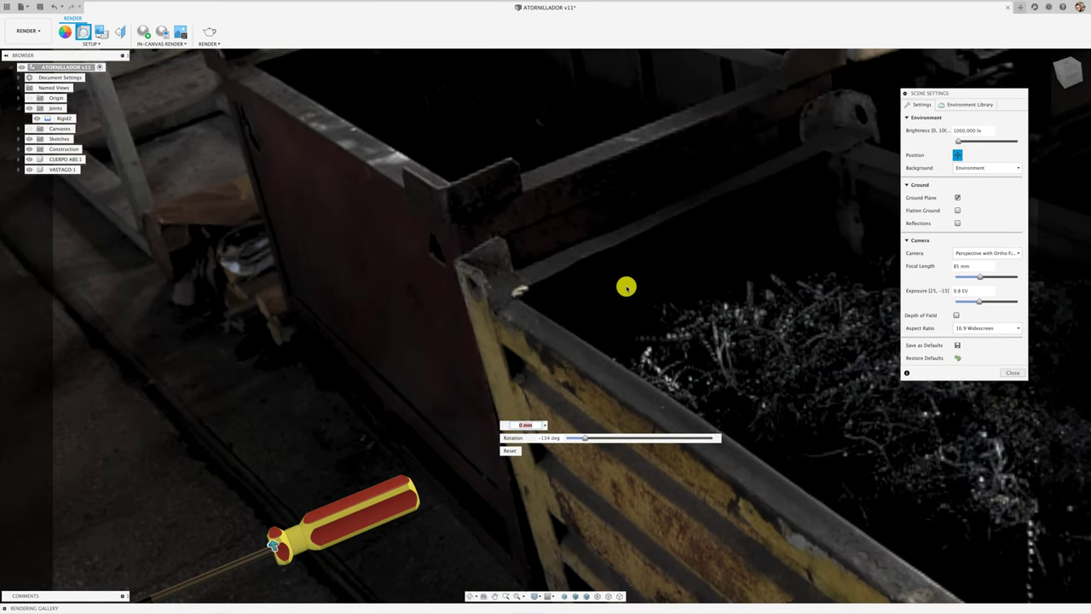
middle_click_drag(626, 287, 640, 273)
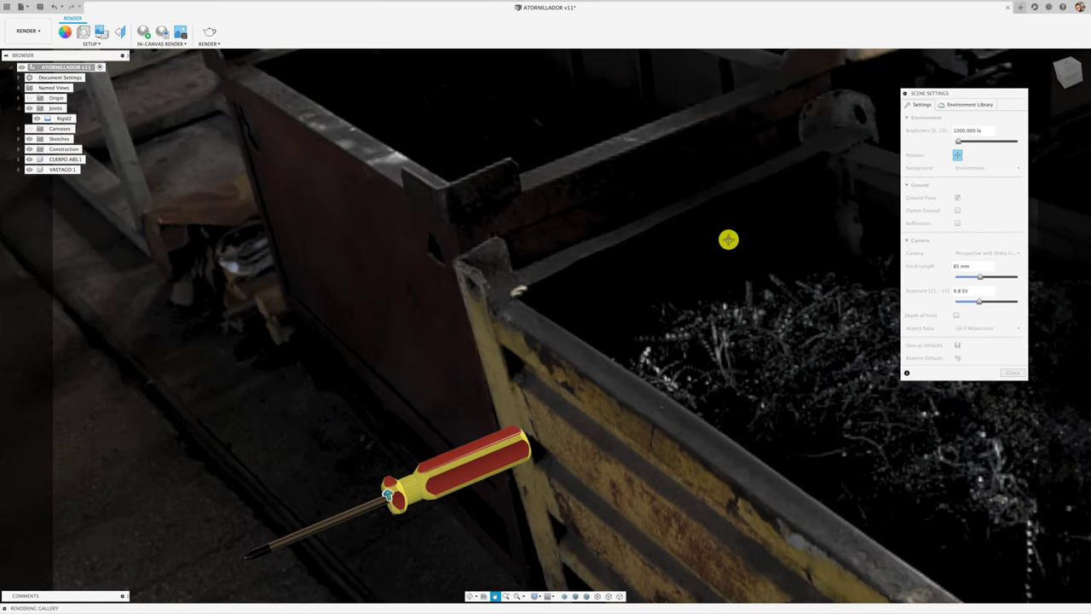
middle_click_drag(727, 239, 631, 239)
left_click(959, 210)
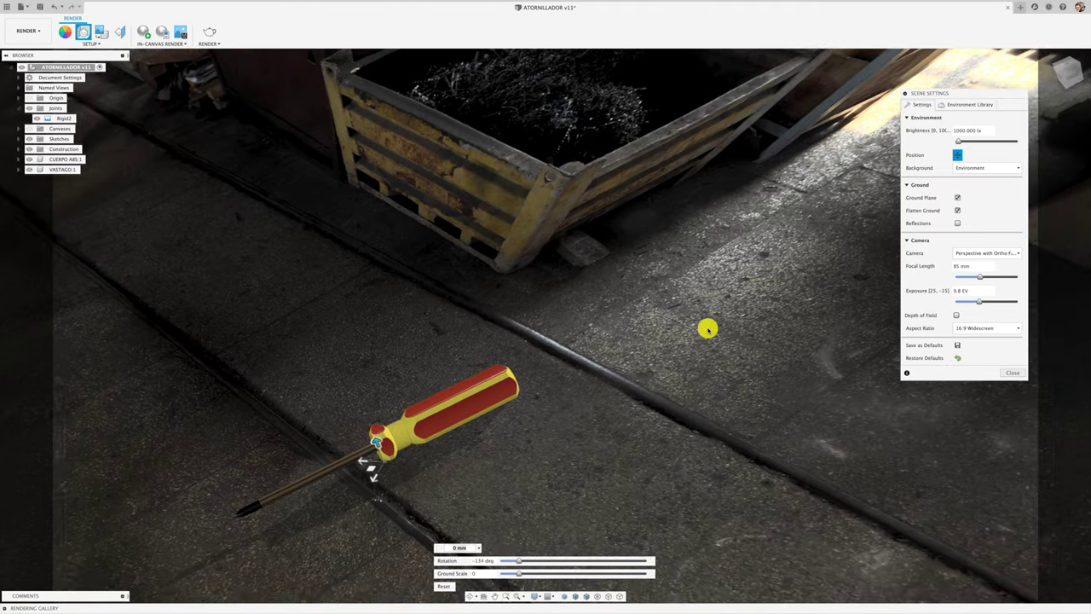
scroll(707, 329, "up", 3)
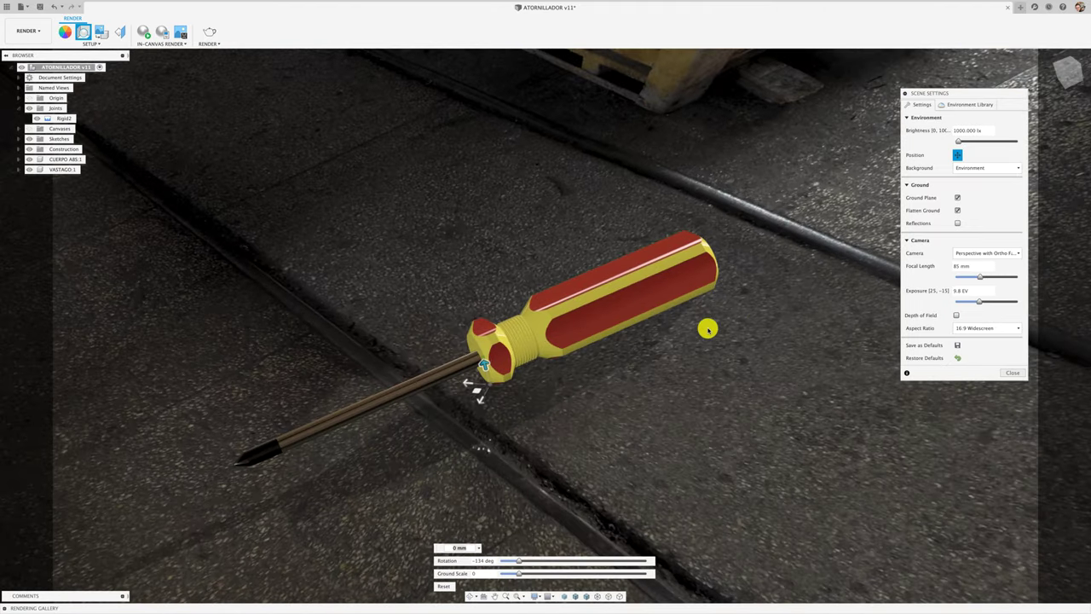
scroll(707, 329, "up", 2)
scroll(707, 329, "up", 2)
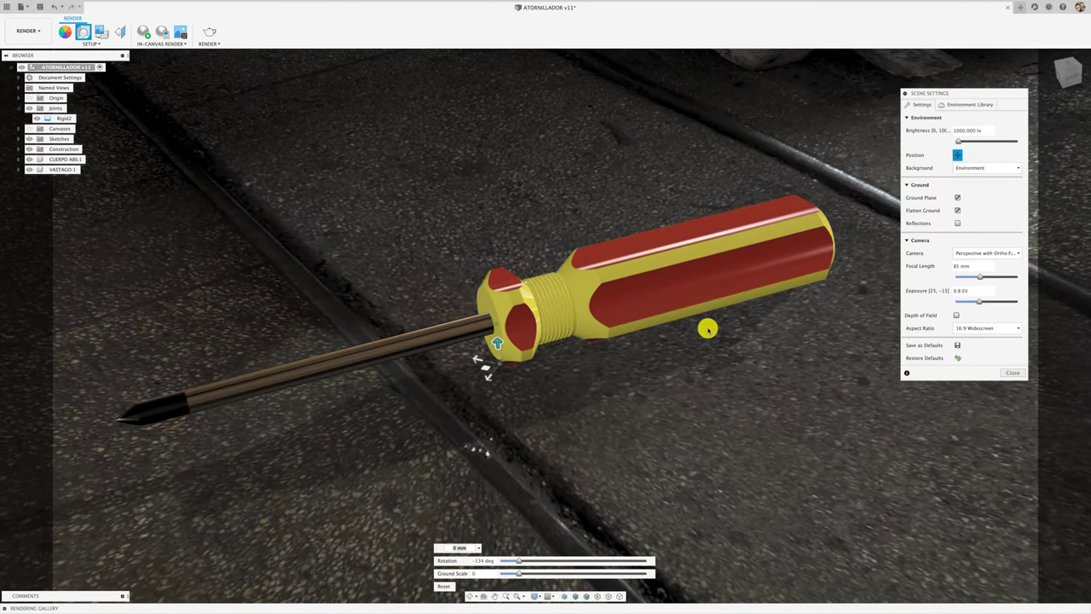
middle_click_drag(707, 329, 714, 329, "shift")
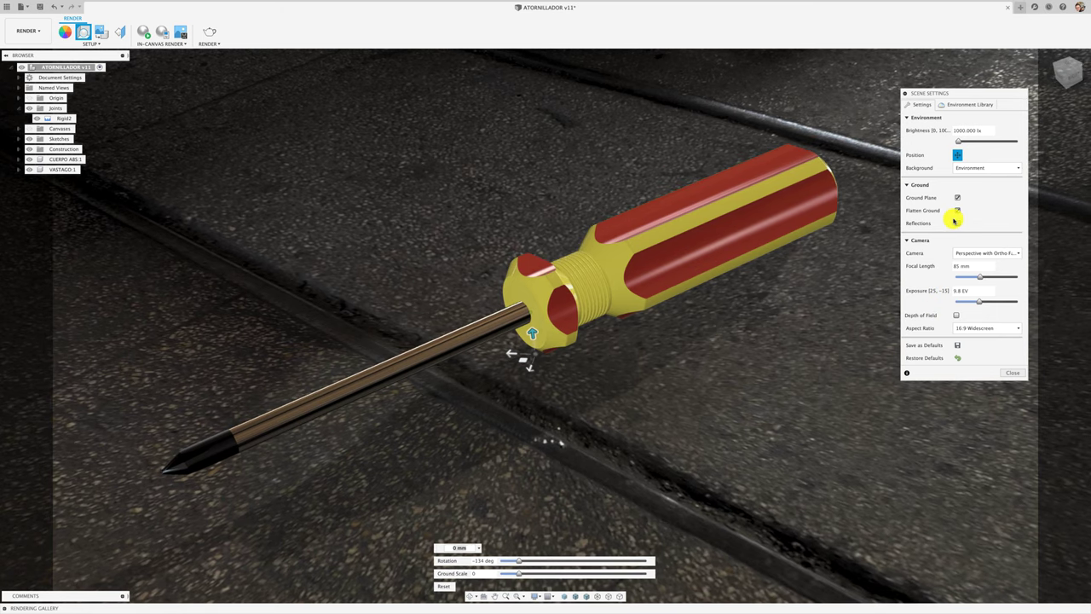
Turn the floor environment to -135° at ground scale 0 and check it with a brief In-Canvas Render
mouse_move(520, 573)
left_mouse_down()
mouse_move(509, 570)
mouse_move(526, 574)
mouse_move(516, 560)
left_mouse_up()
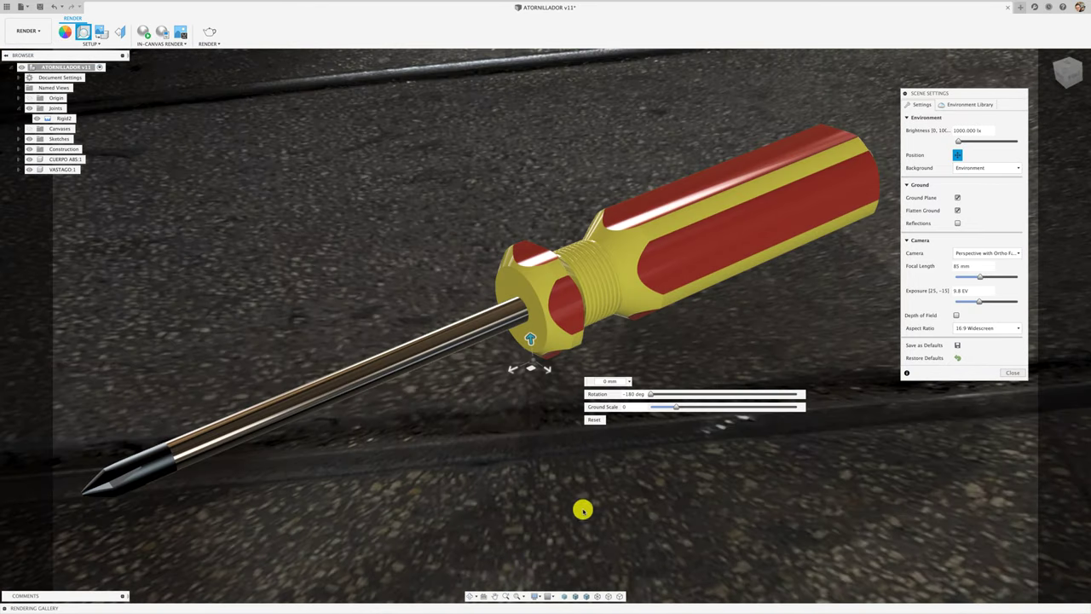
mouse_move(649, 398)
left_mouse_down()
mouse_move(678, 394)
mouse_move(669, 407)
left_mouse_up()
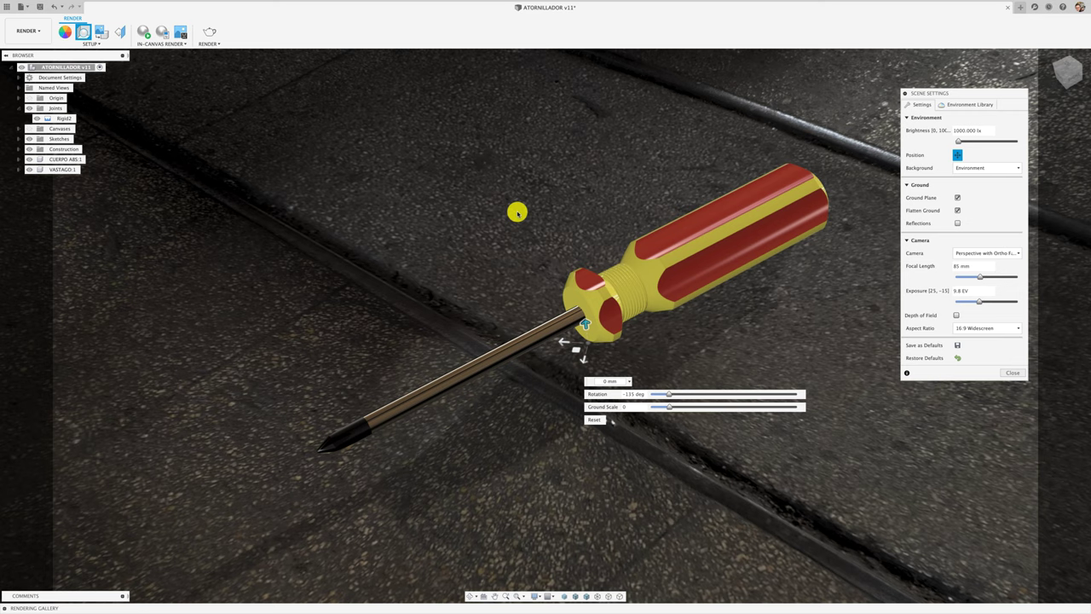
left_click(143, 32)
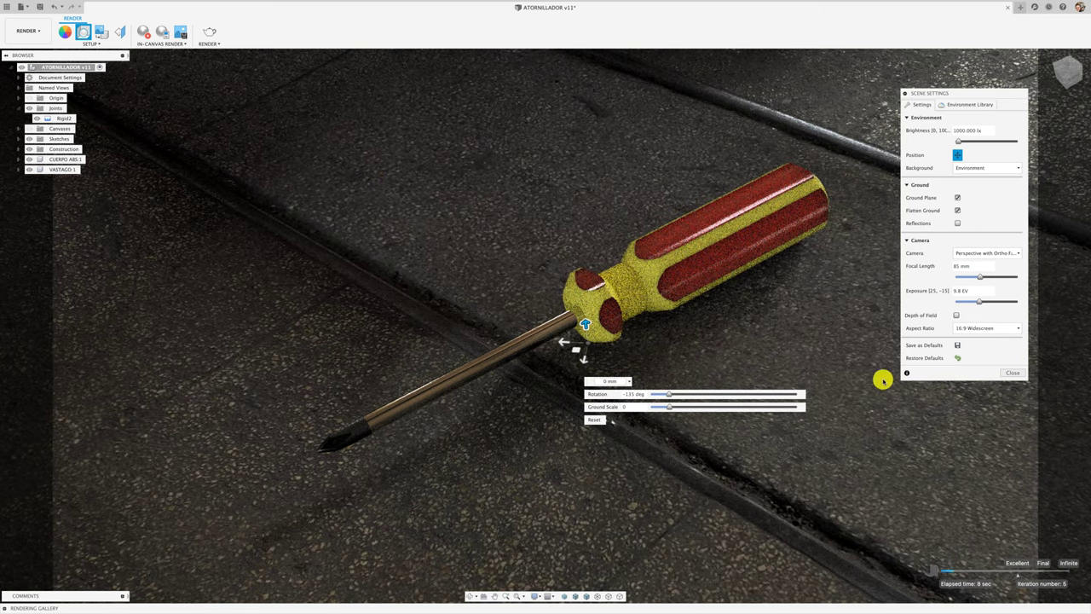
left_click(140, 34)
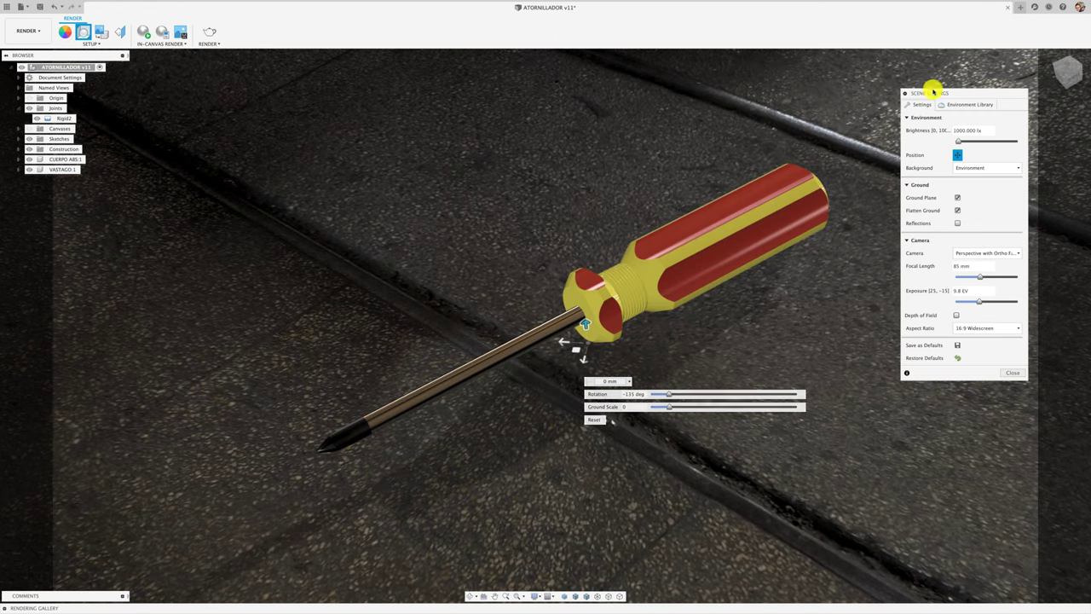
Try Paek (Beige), then translucent yellow plastic on the handle, with a quick render preview
key("a")
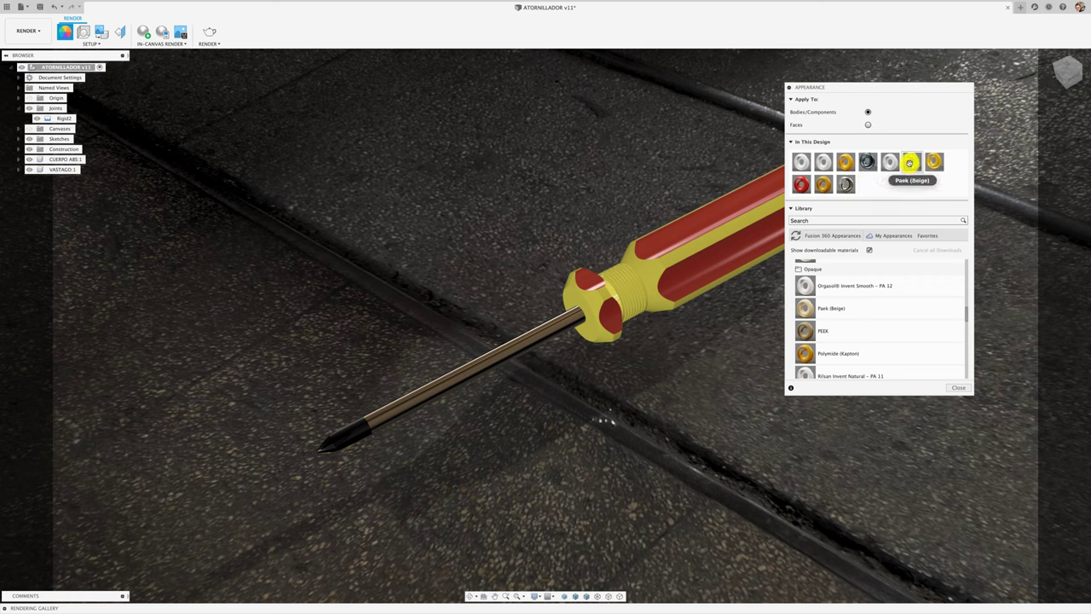
mouse_move(909, 161)
left_mouse_down()
mouse_move(767, 218)
mouse_move(707, 279)
left_mouse_up()
left_click(585, 312)
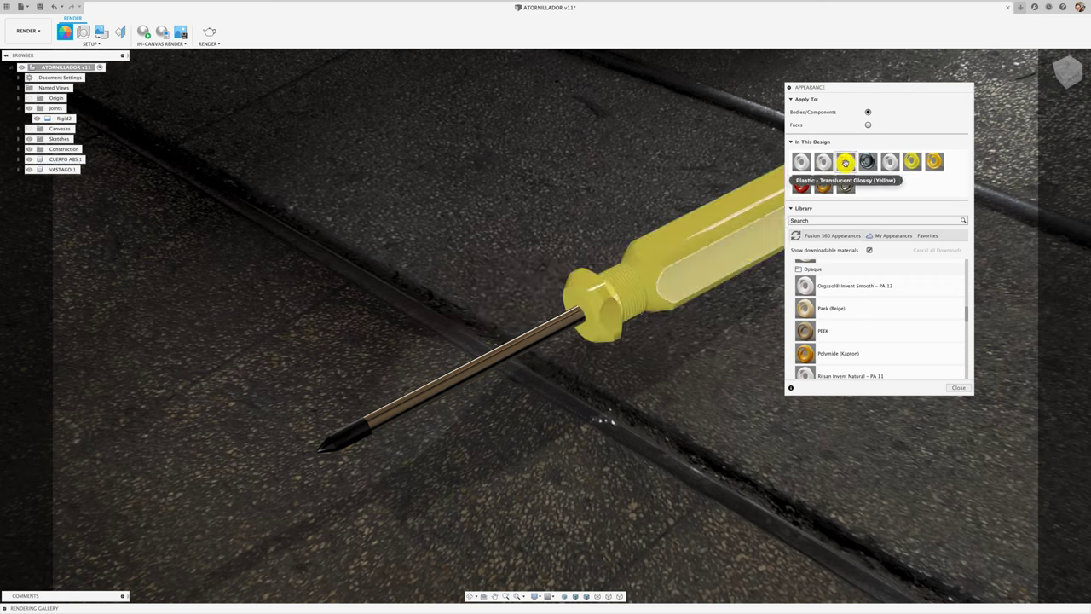
left_click_drag(844, 161, 733, 227)
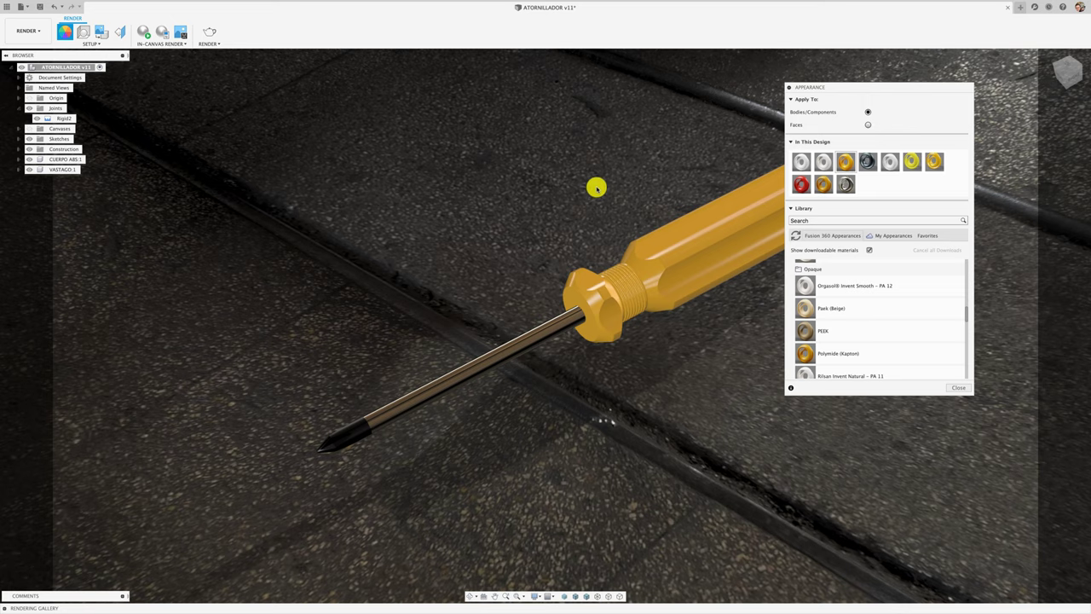
left_click(144, 31)
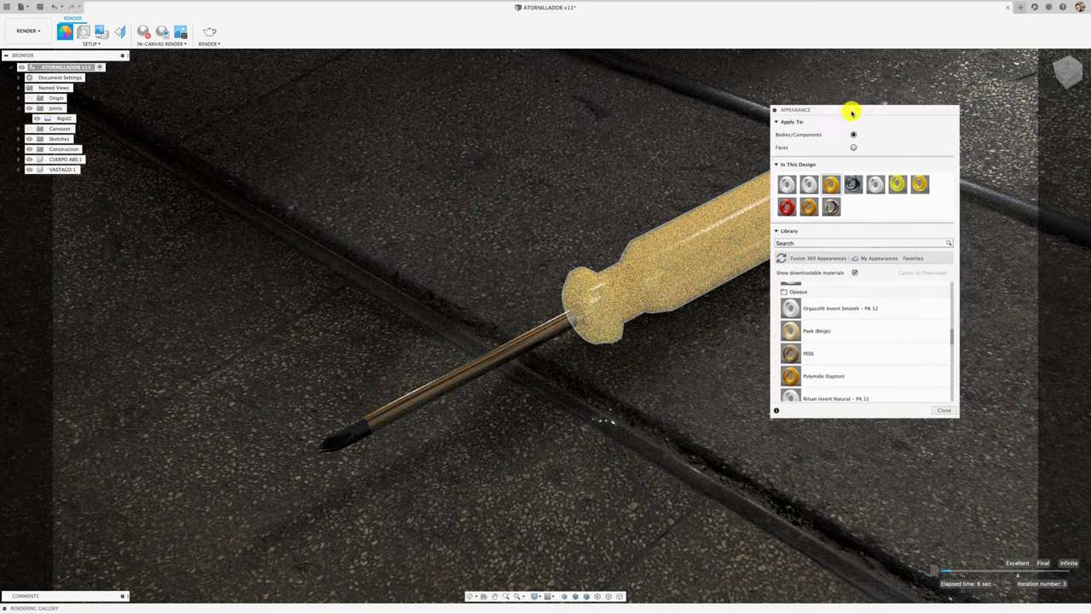
left_click_drag(874, 89, 870, 110)
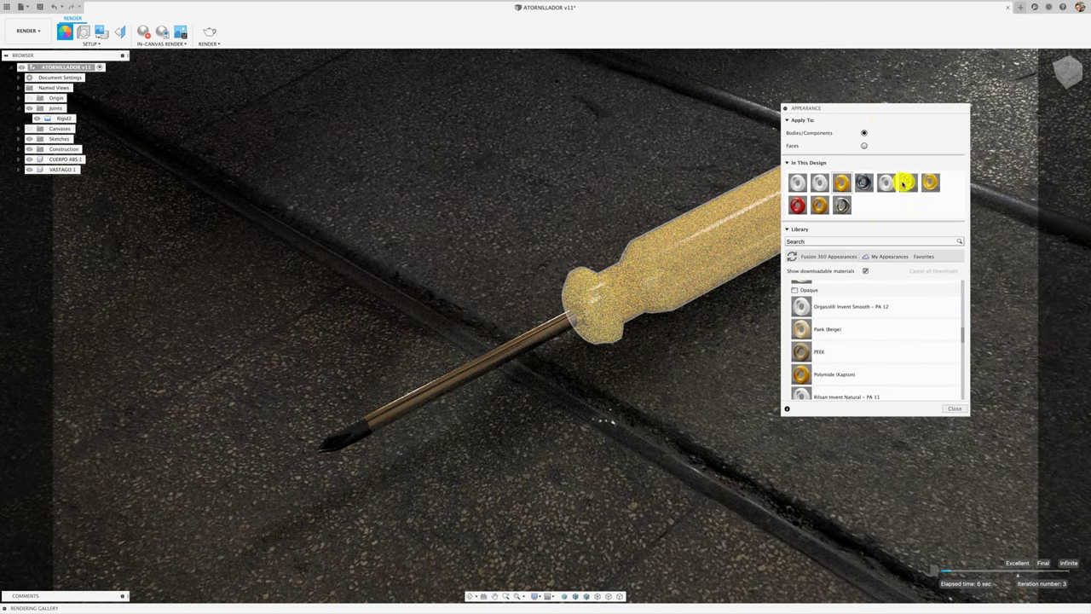
left_click(144, 31)
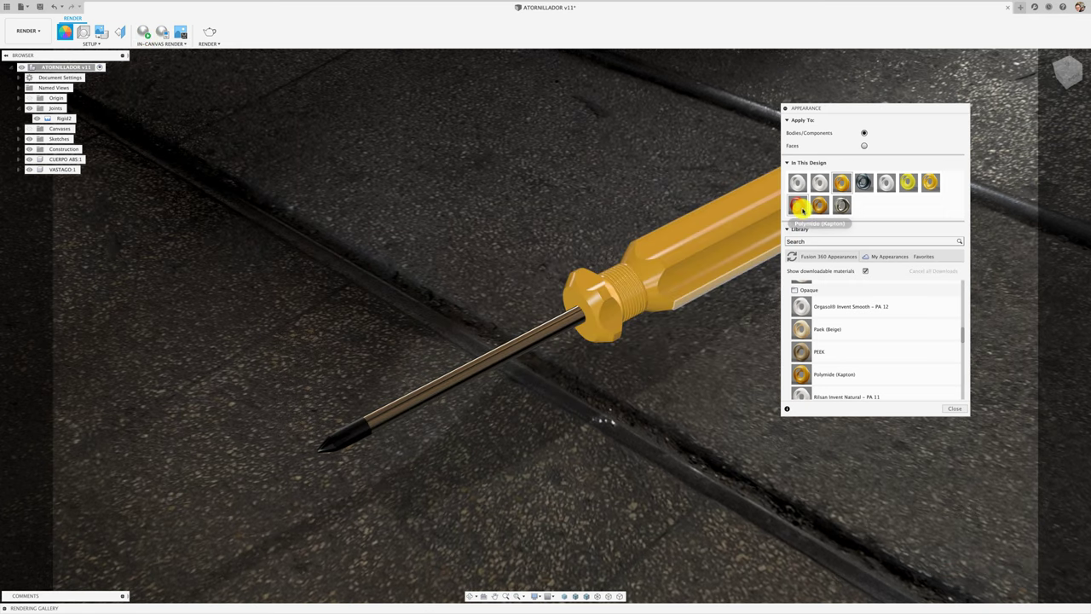
Try red, settle on Paek (Beige) for the handle and open its colour editor
left_click_drag(797, 204, 727, 233)
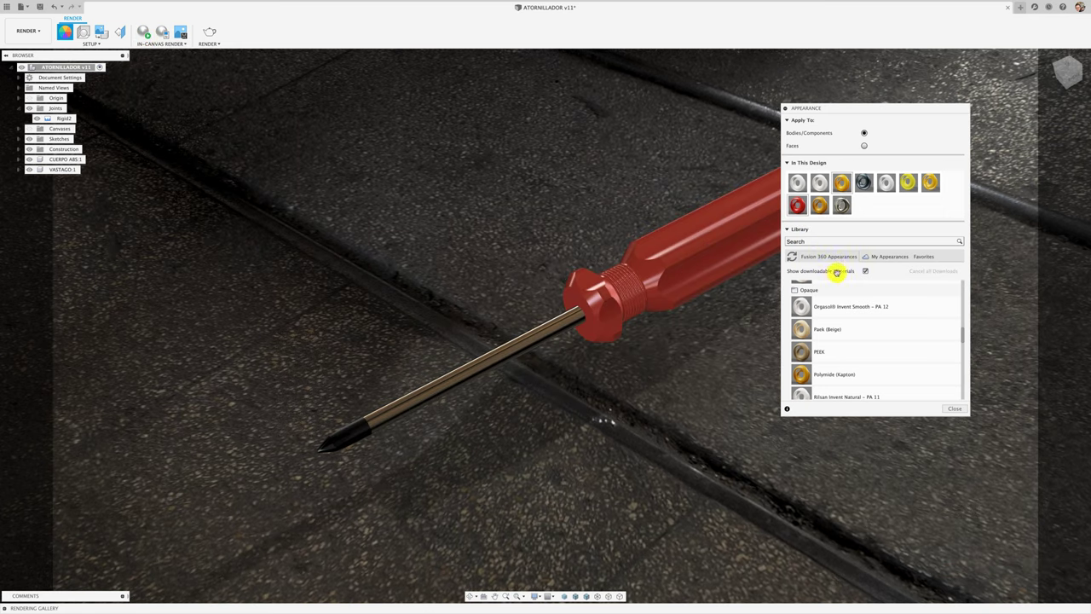
left_click_drag(801, 329, 761, 308)
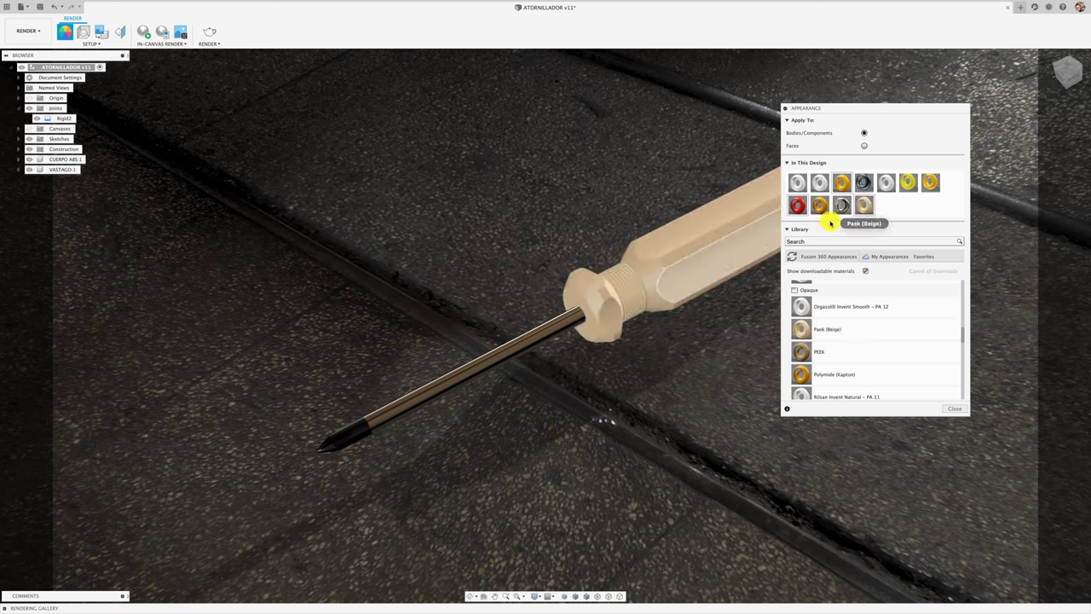
double_click(862, 206)
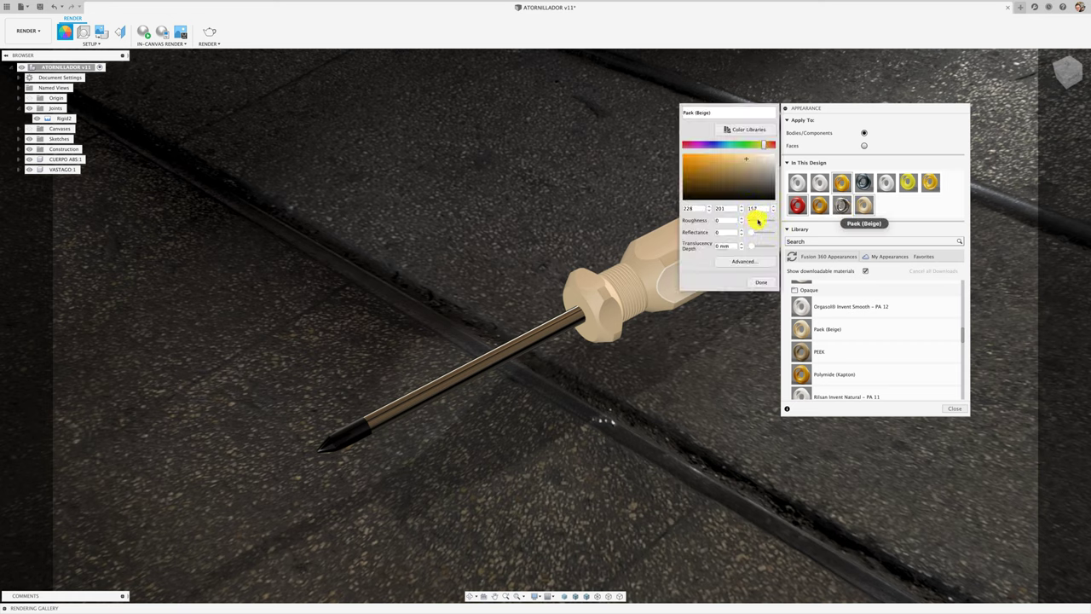
Darken the Paek (Beige) handle colour to tan RGB 165, 133, 81
mouse_move(757, 219)
left_mouse_down()
mouse_move(742, 220)
mouse_move(766, 219)
mouse_move(755, 222)
left_mouse_up()
left_click_drag(737, 188, 726, 171)
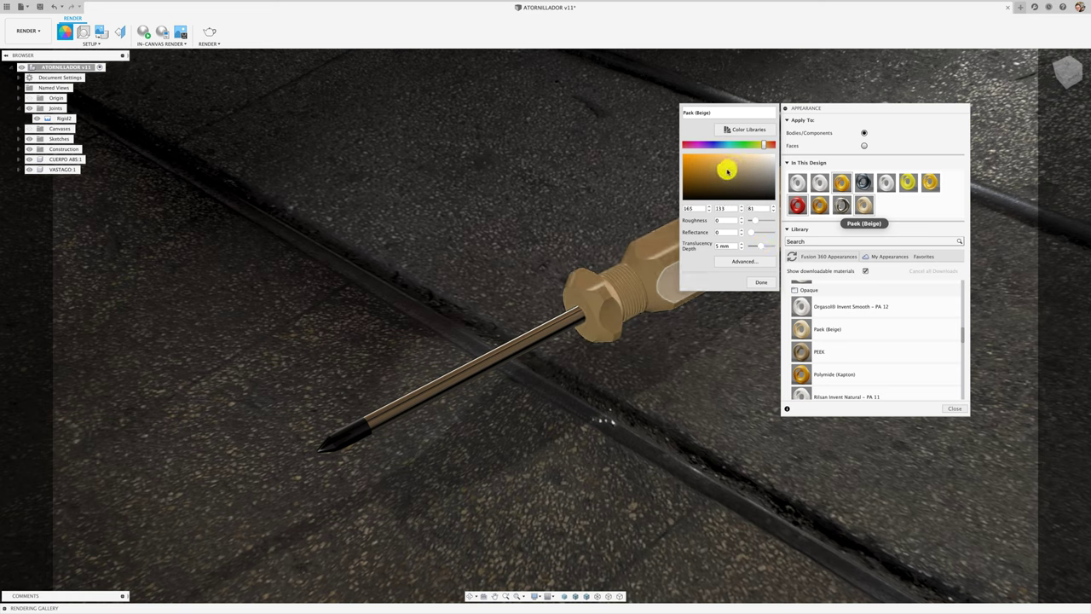
left_click(763, 282)
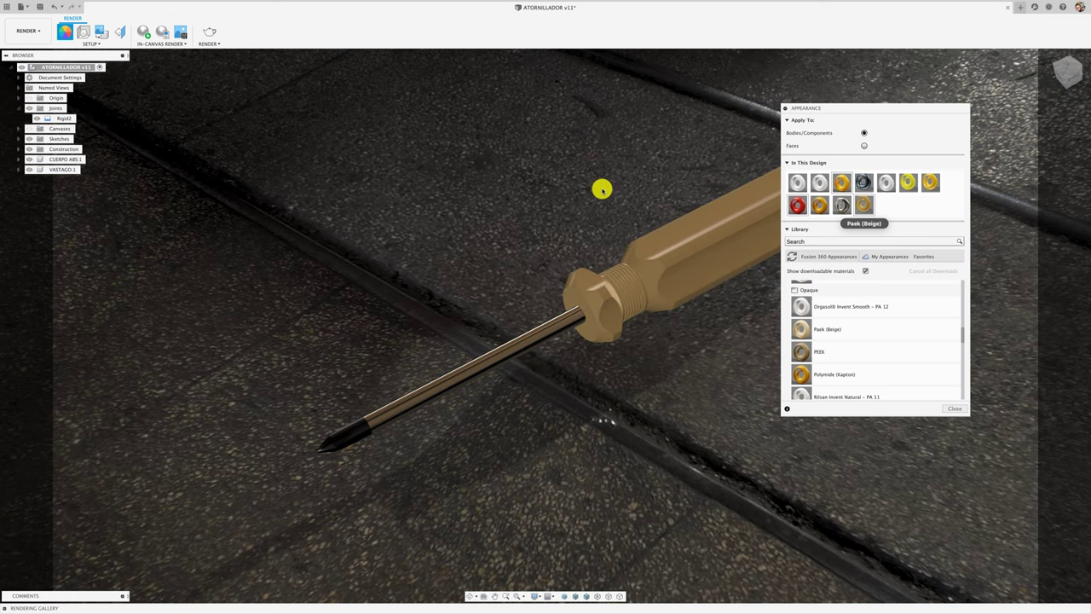
Brighten the Nickel - Polished shaft colour to near-white RGB 231, 226, 217
middle_click_drag(544, 186, 480, 186, "shift")
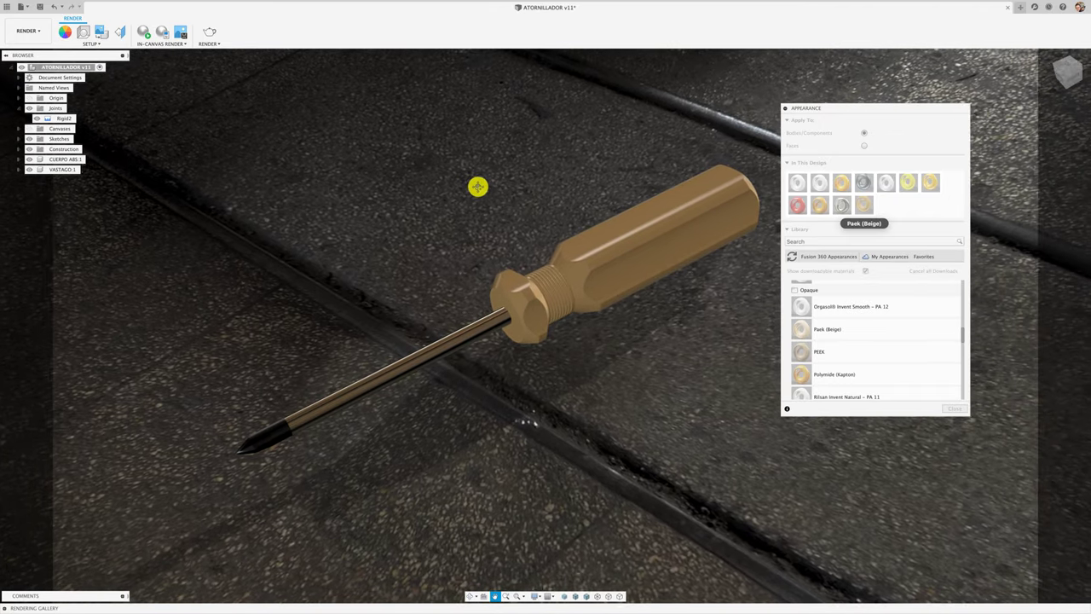
double_click(842, 206)
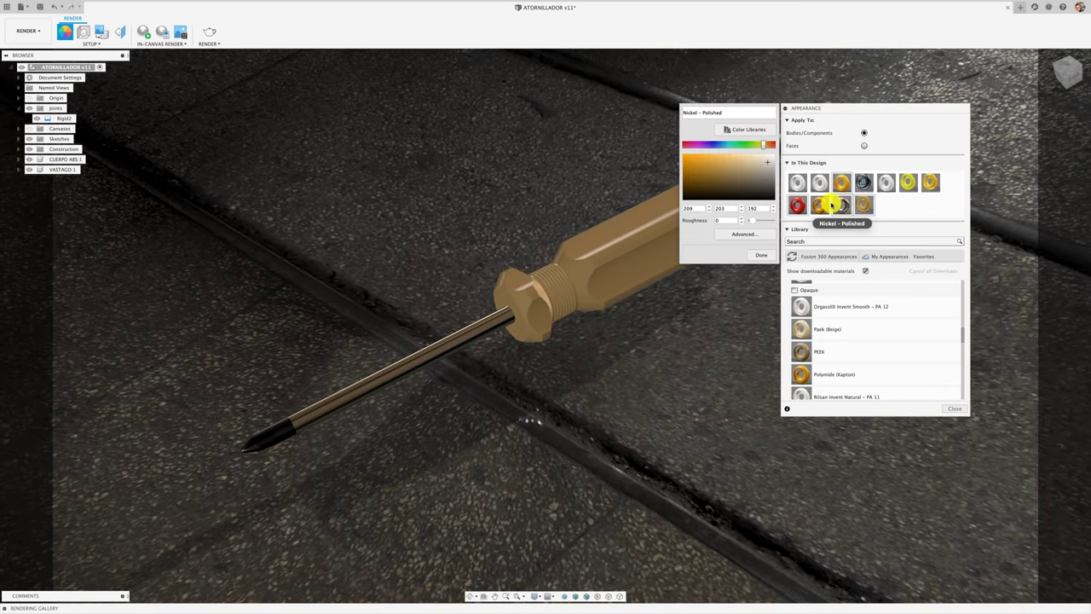
left_click_drag(755, 168, 768, 160)
left_click_drag(749, 219, 759, 221)
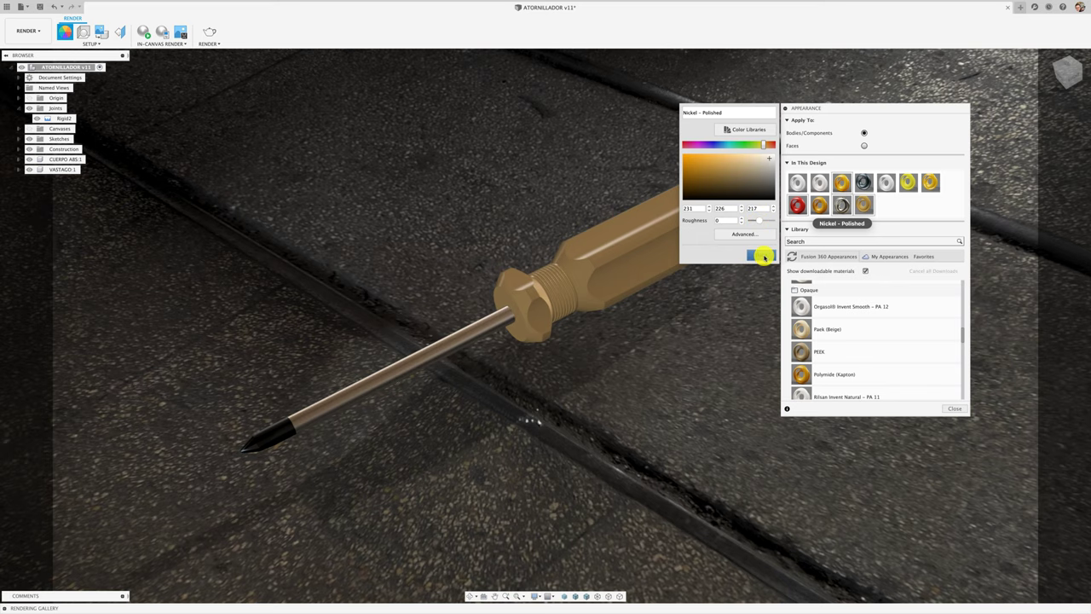
left_click(764, 257)
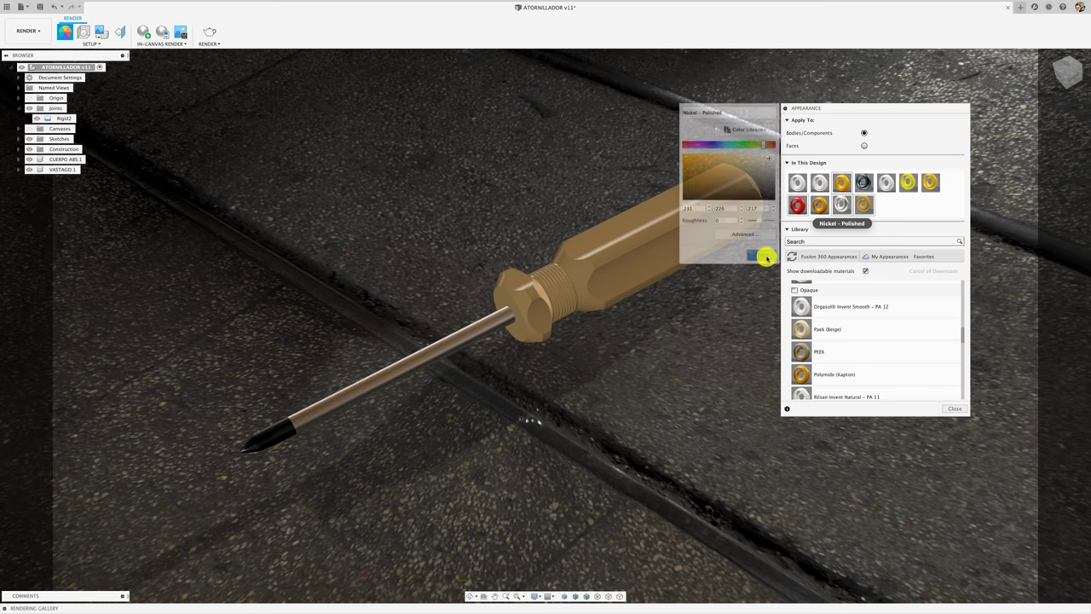
Preview the recoloured screwdriver, then readjust the floor environment's rotation and scale in Scene Settings
left_click(144, 34)
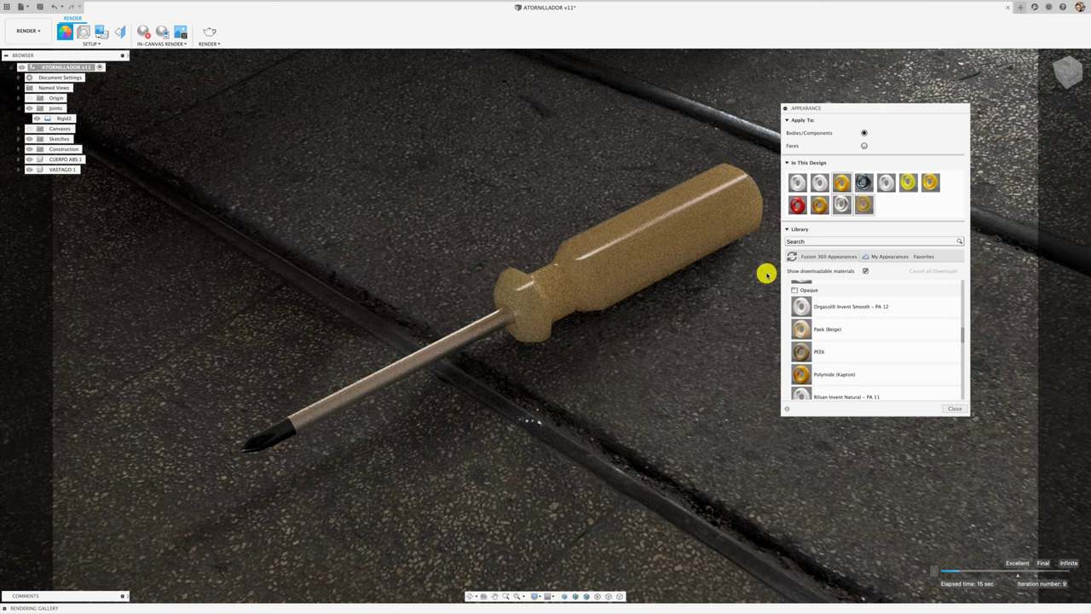
left_click(144, 31)
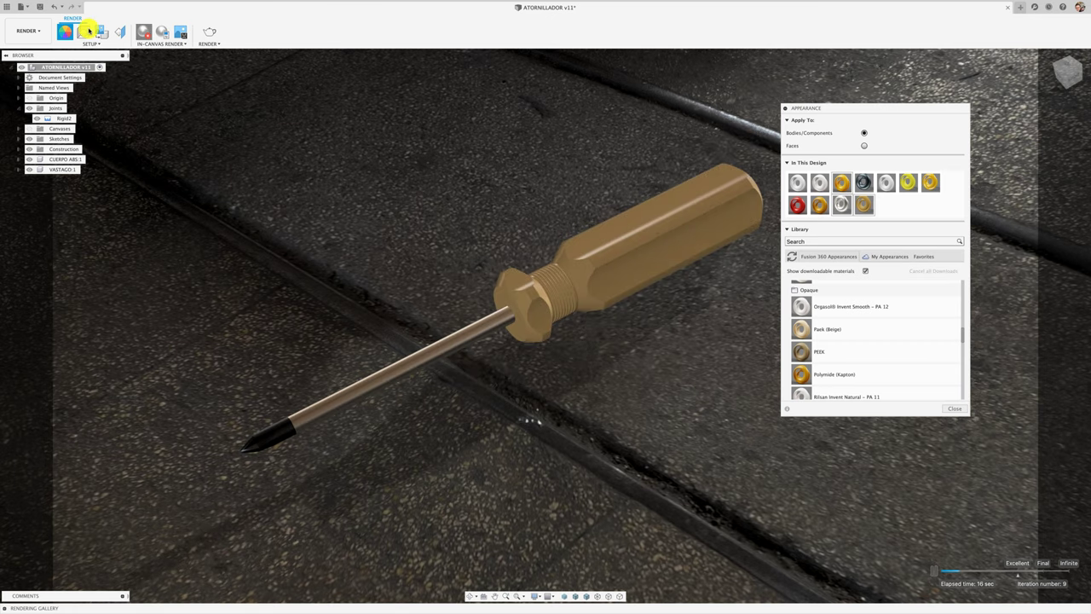
left_click(83, 32)
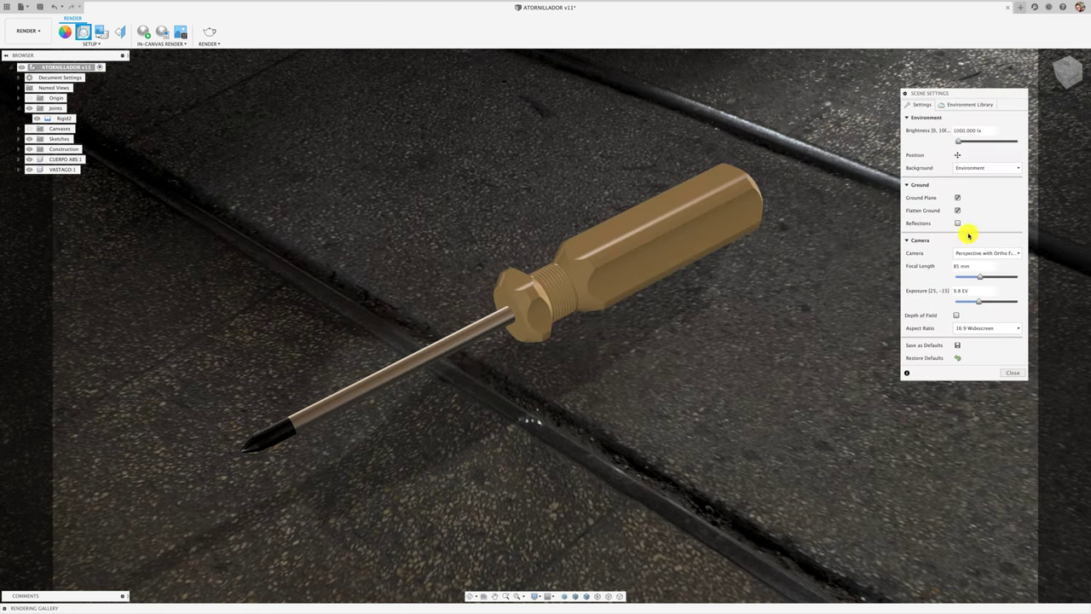
left_click(958, 154)
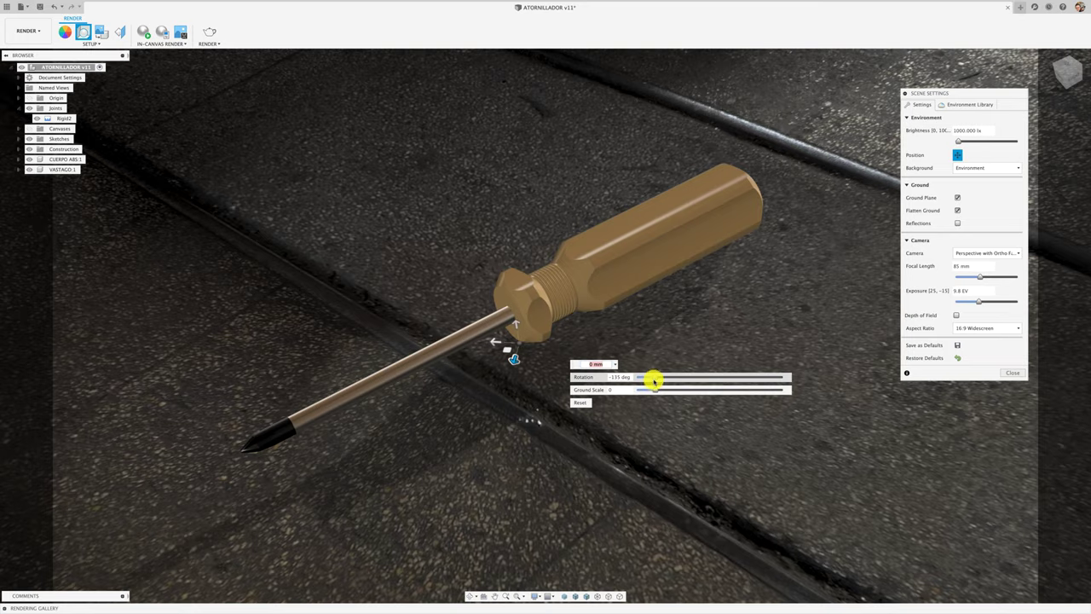
mouse_move(656, 378)
left_mouse_down()
mouse_move(708, 377)
mouse_move(626, 377)
left_mouse_up()
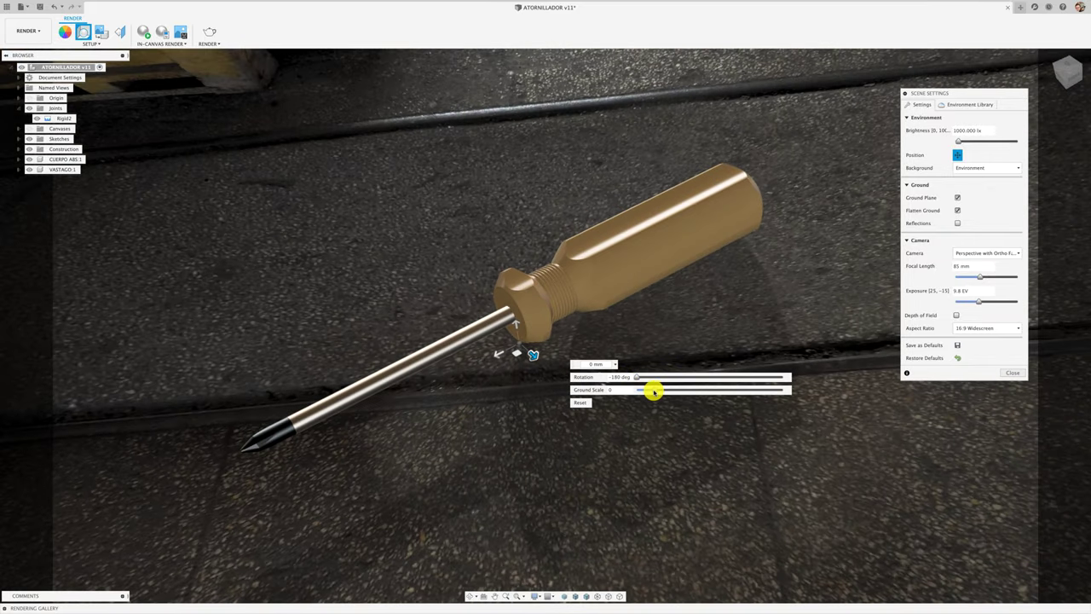
left_click_drag(654, 391, 657, 391)
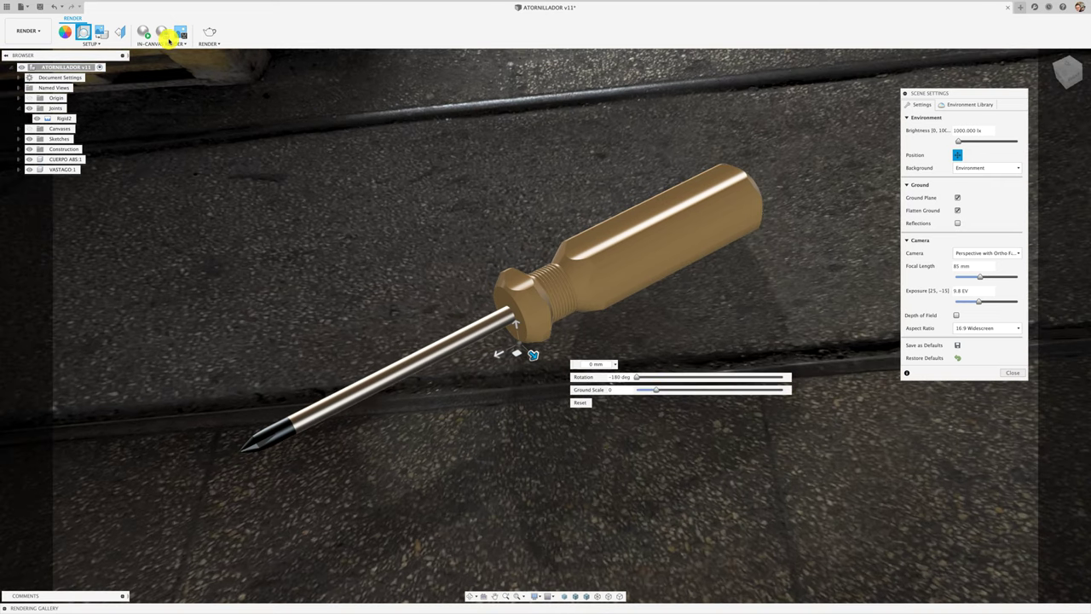
Preview the render again and review machine_shop_01_8k in the Environment Library
left_click(143, 33)
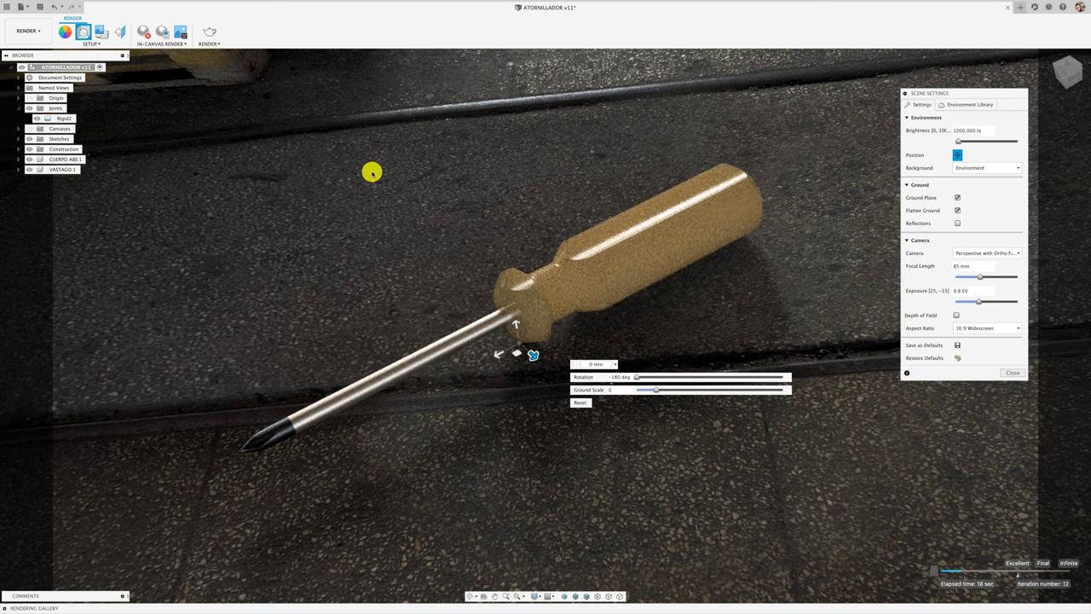
left_click(145, 34)
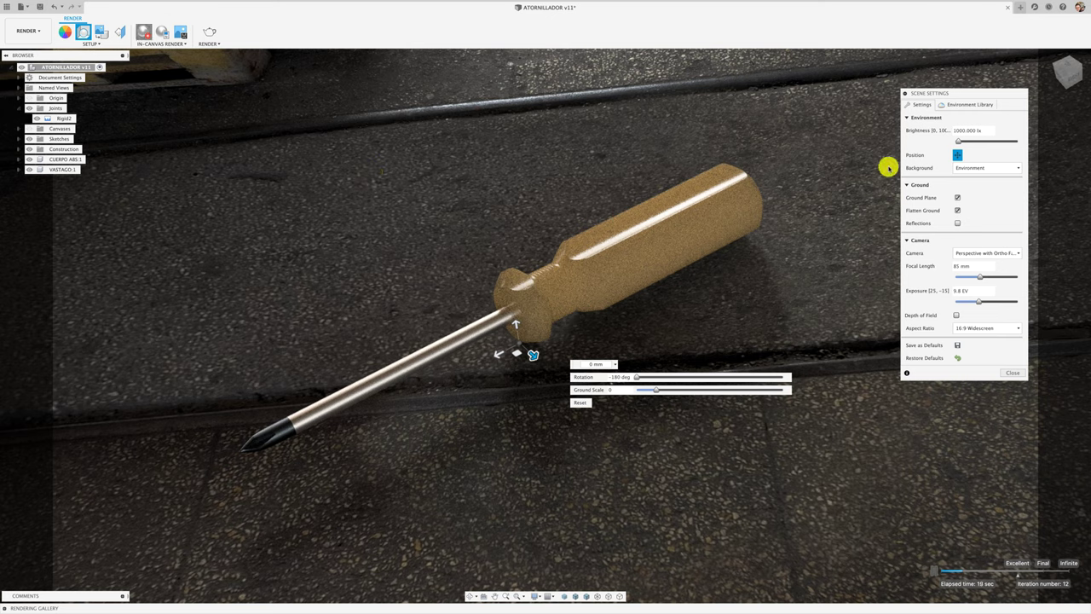
left_click(964, 106)
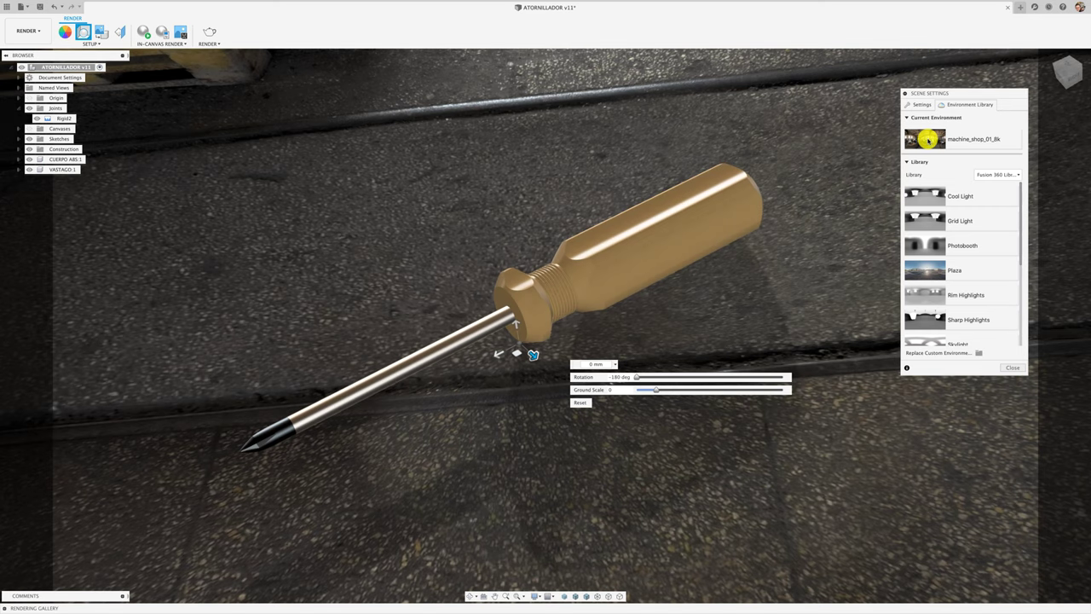
scroll(970, 258, "down", 5)
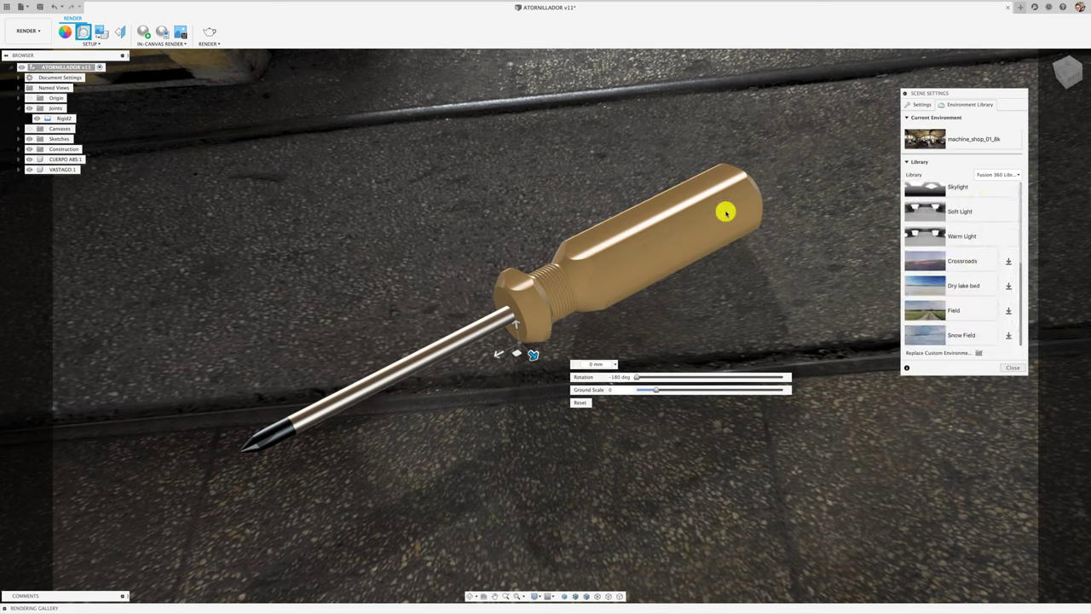
left_click(65, 31)
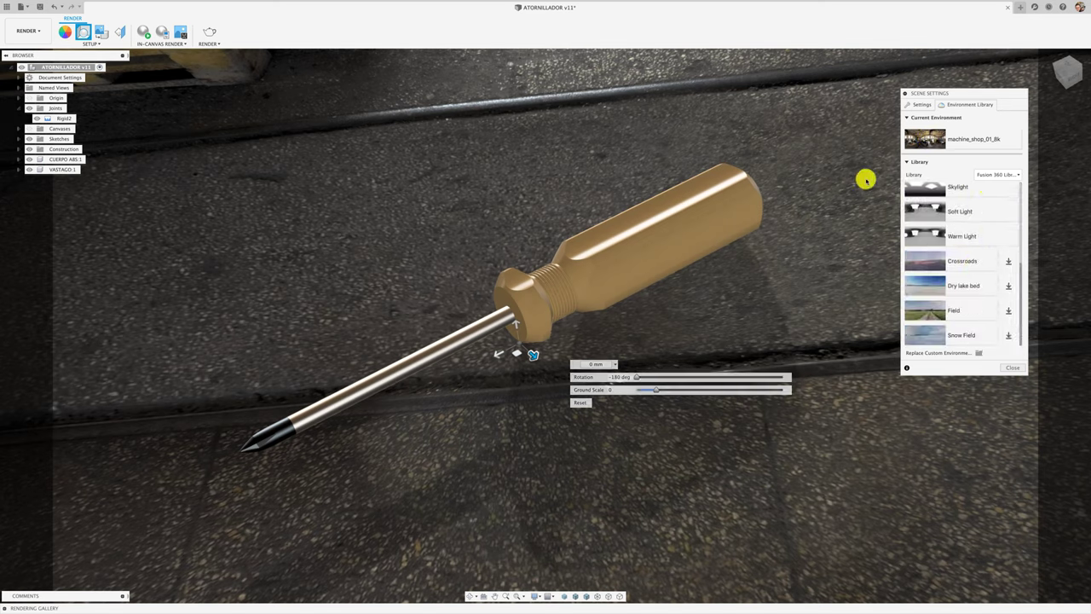
Set Apply To to Faces and give the handle and collar faces Transparent Phenolic (Amber)
scroll(865, 375, "down", 3)
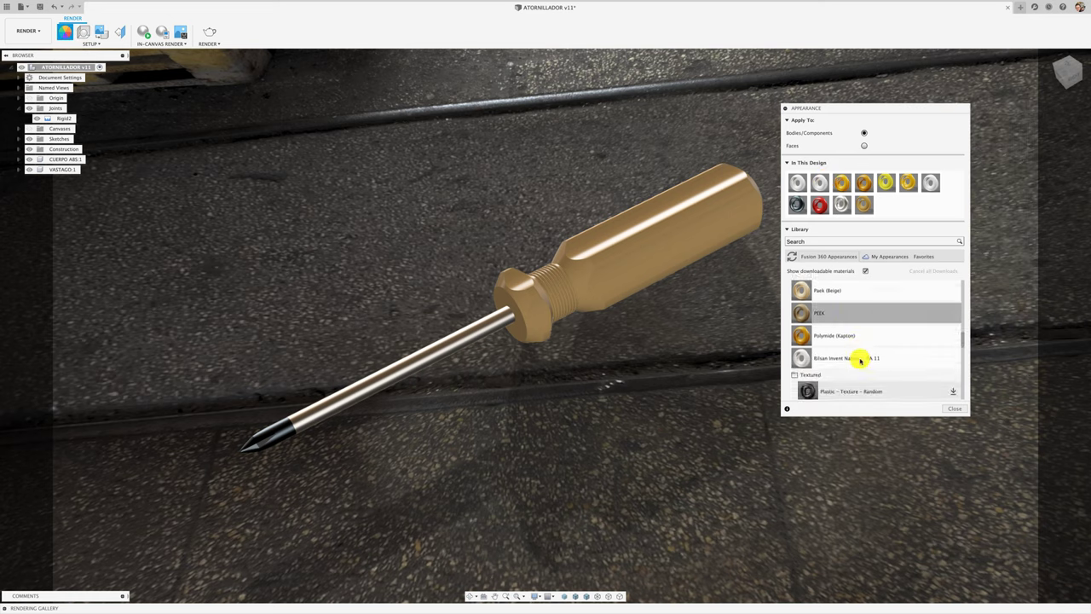
scroll(860, 360, "down", 3)
scroll(860, 361, "down", 2)
scroll(860, 361, "down", 3)
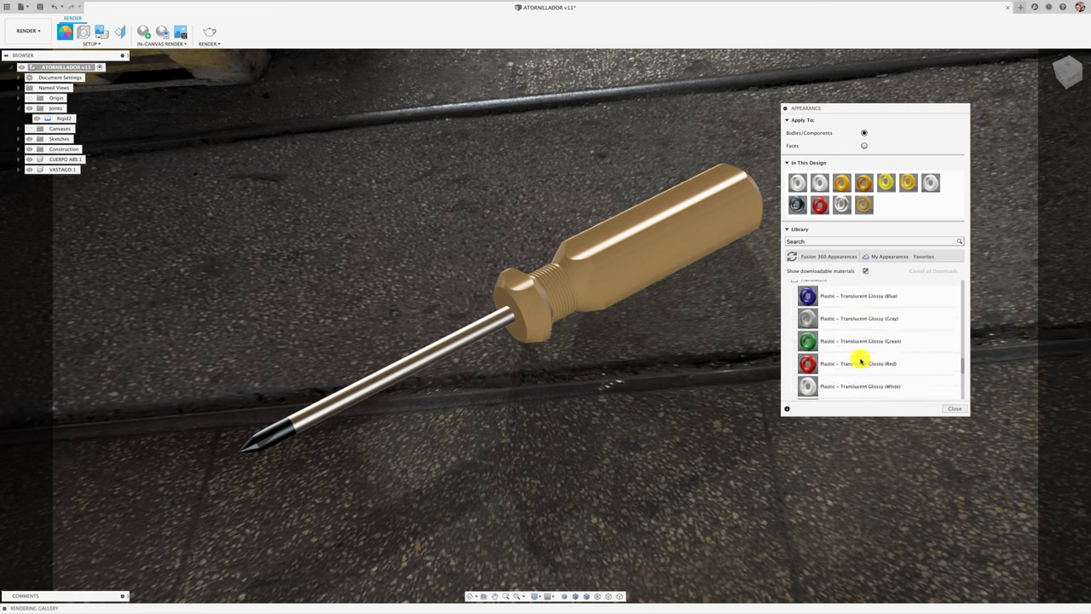
scroll(861, 360, "down", 2)
scroll(861, 361, "down", 2)
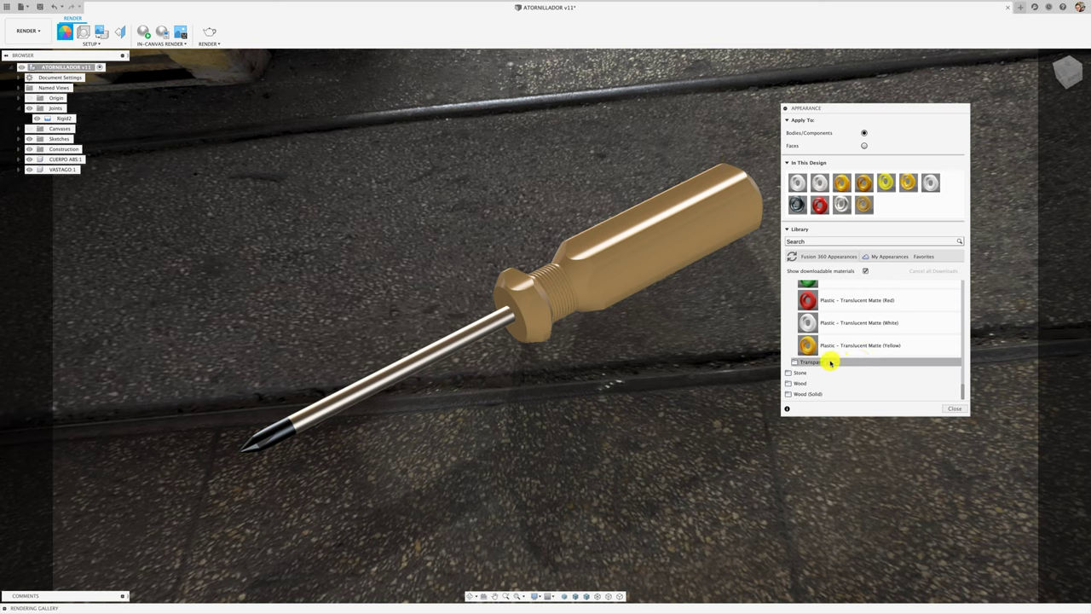
left_click(824, 364)
scroll(831, 358, "down", 3)
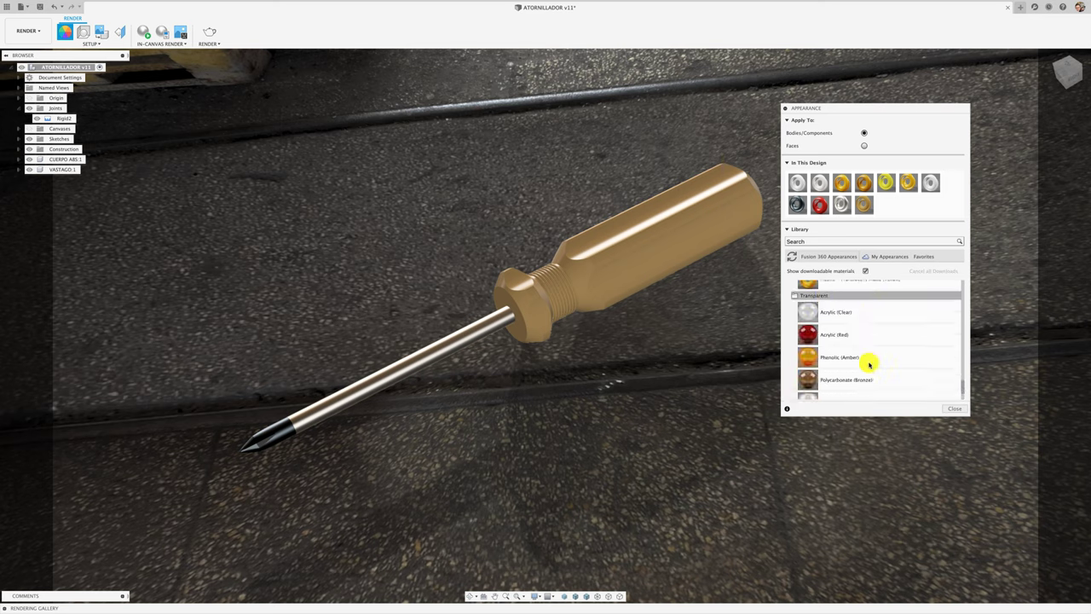
left_click_drag(643, 262, 644, 262)
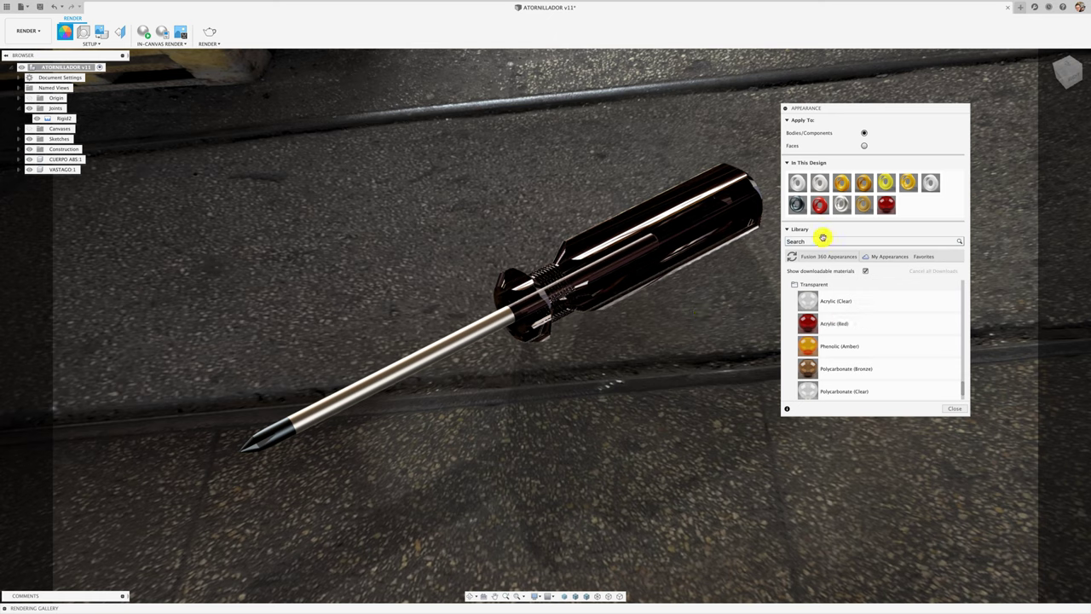
left_click(864, 146)
left_click_drag(807, 345, 682, 232)
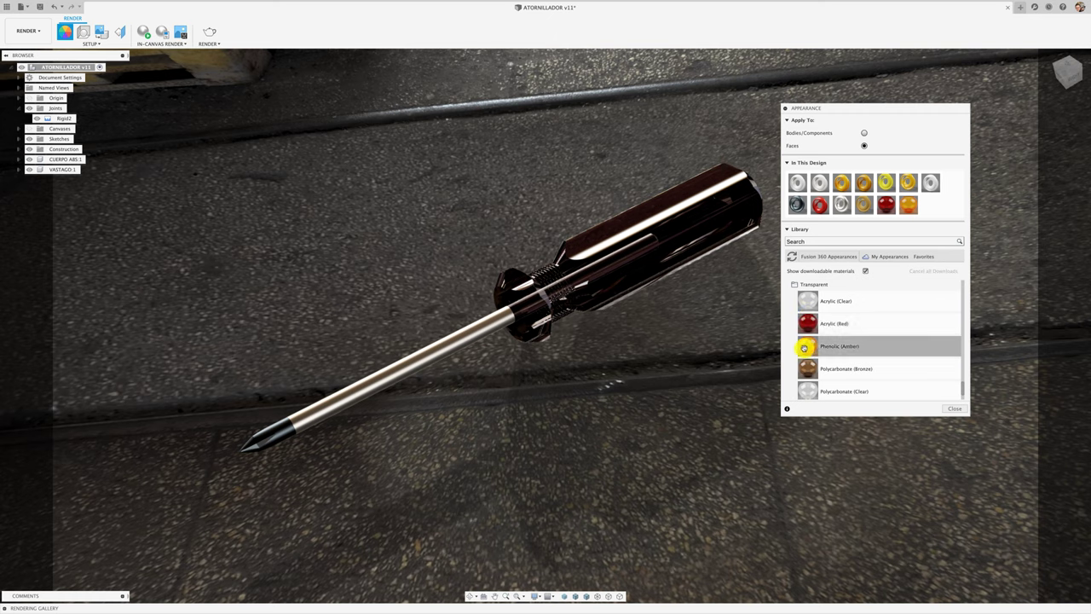
left_click_drag(807, 345, 668, 268)
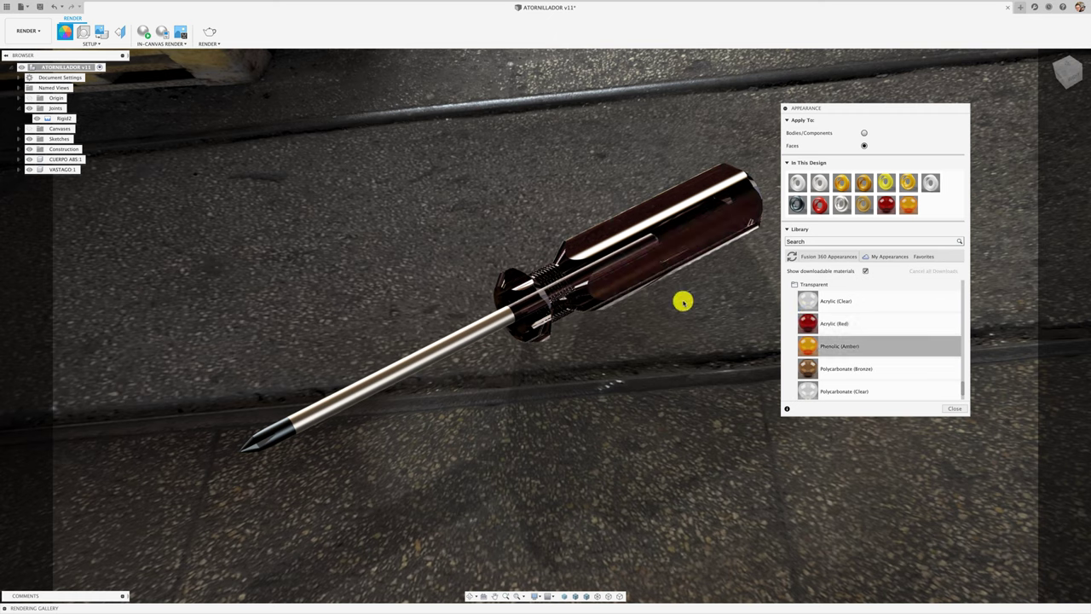
left_click_drag(796, 345, 531, 311)
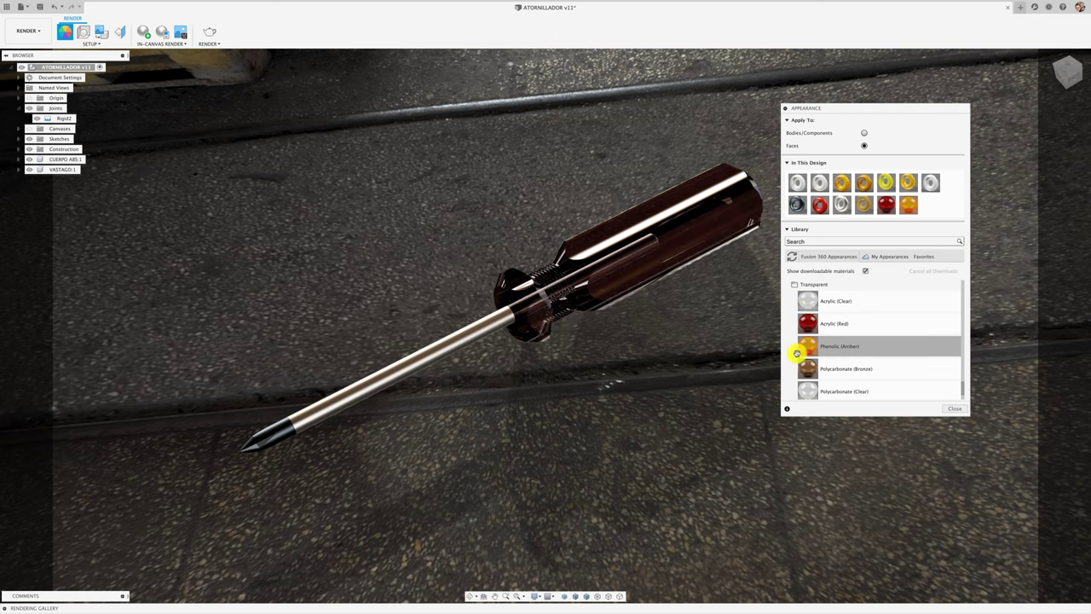
left_click_drag(796, 352, 519, 275)
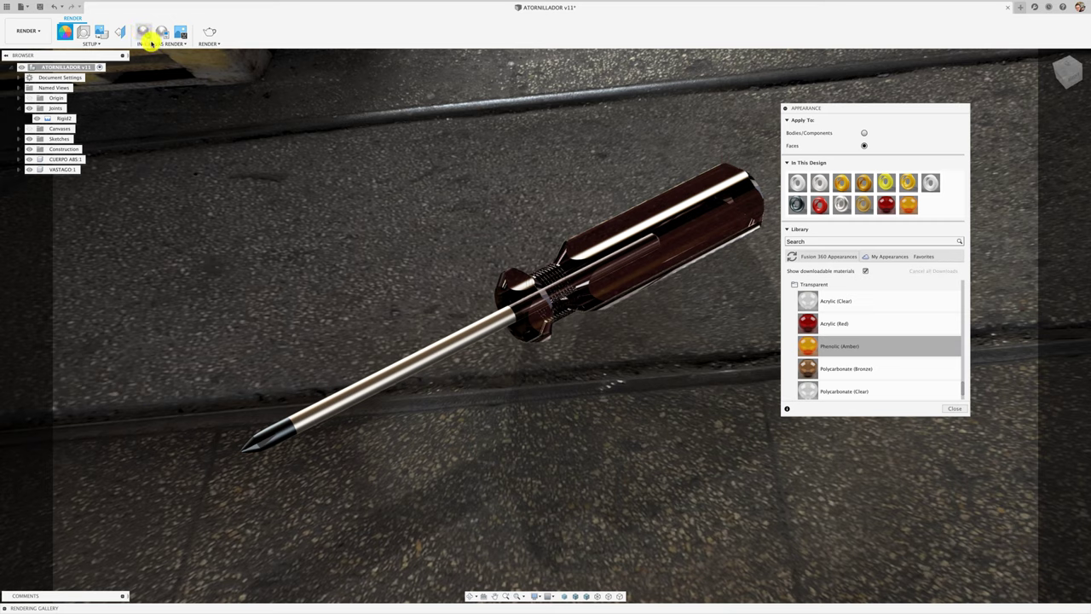
After a render preview, test Polycarbonate (Clear), then finish the remaining handle and collar faces in Phenolic (Amber)
left_click(146, 36)
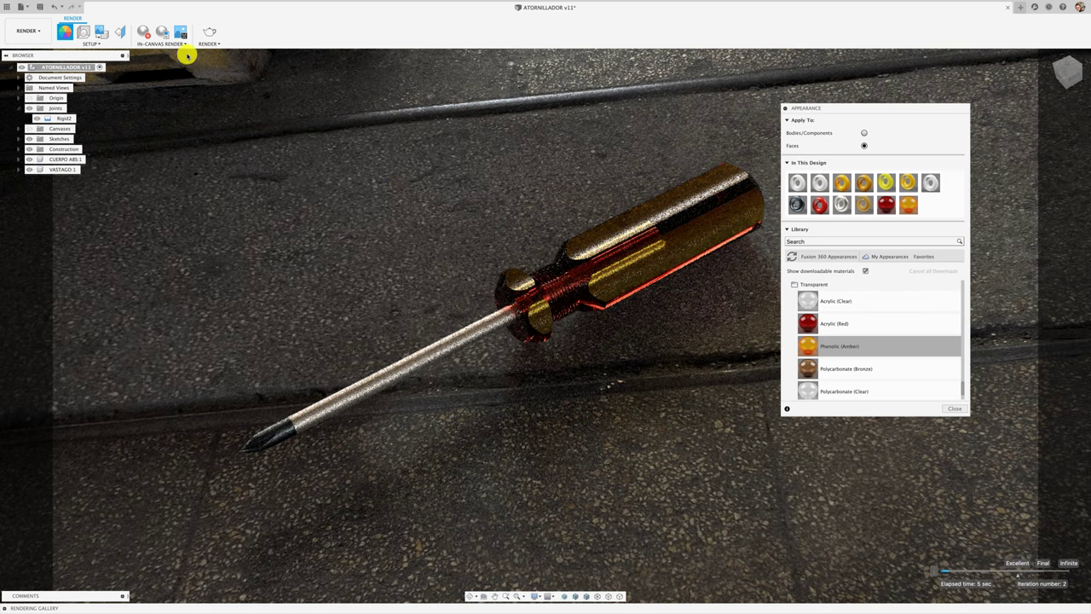
left_click(146, 33)
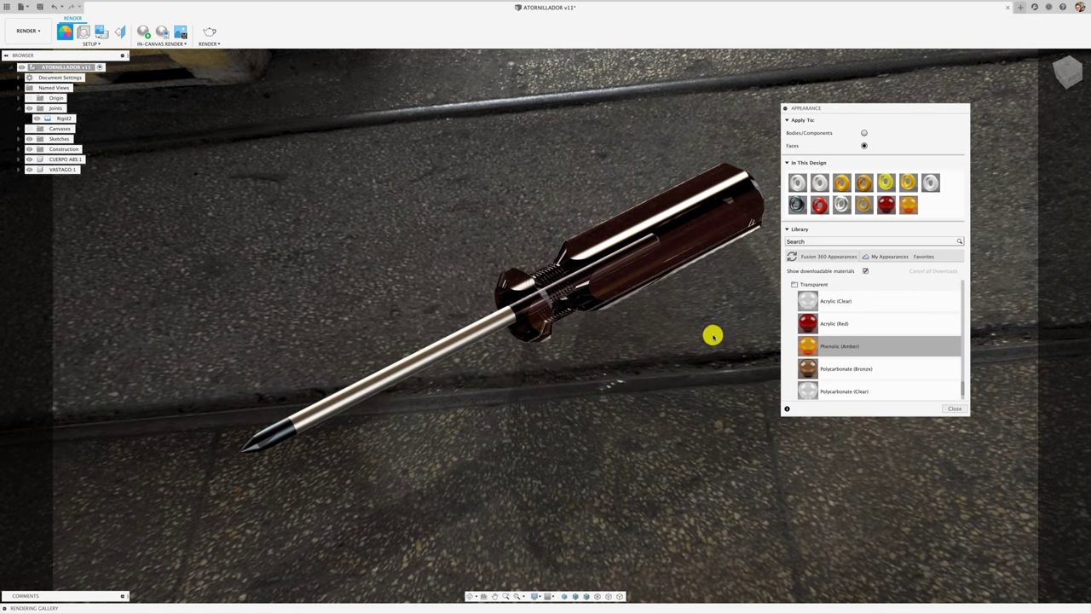
left_click_drag(806, 390, 671, 259)
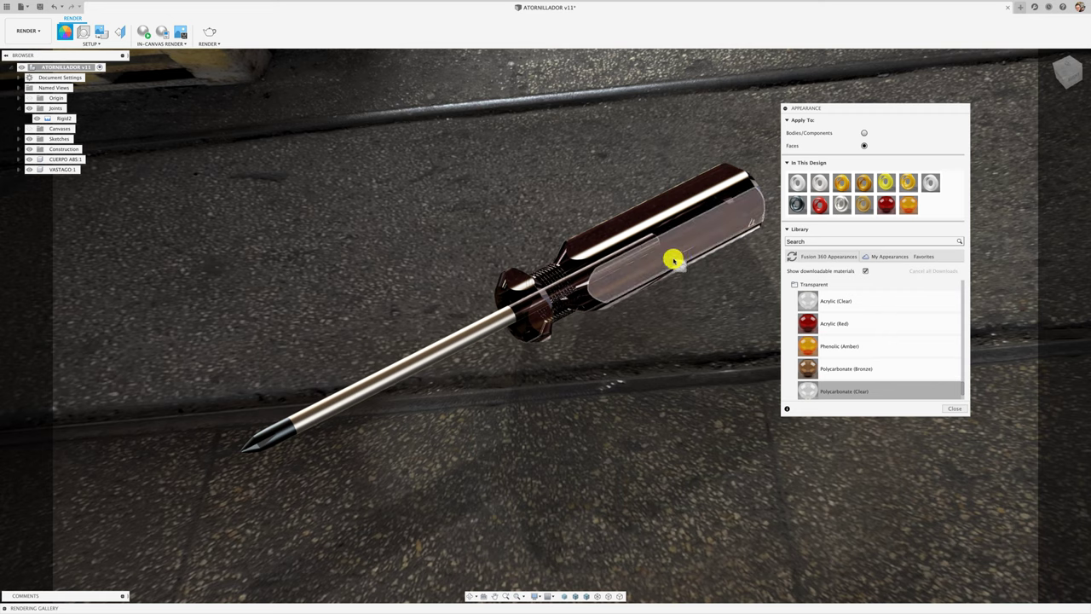
left_click_drag(806, 345, 629, 271)
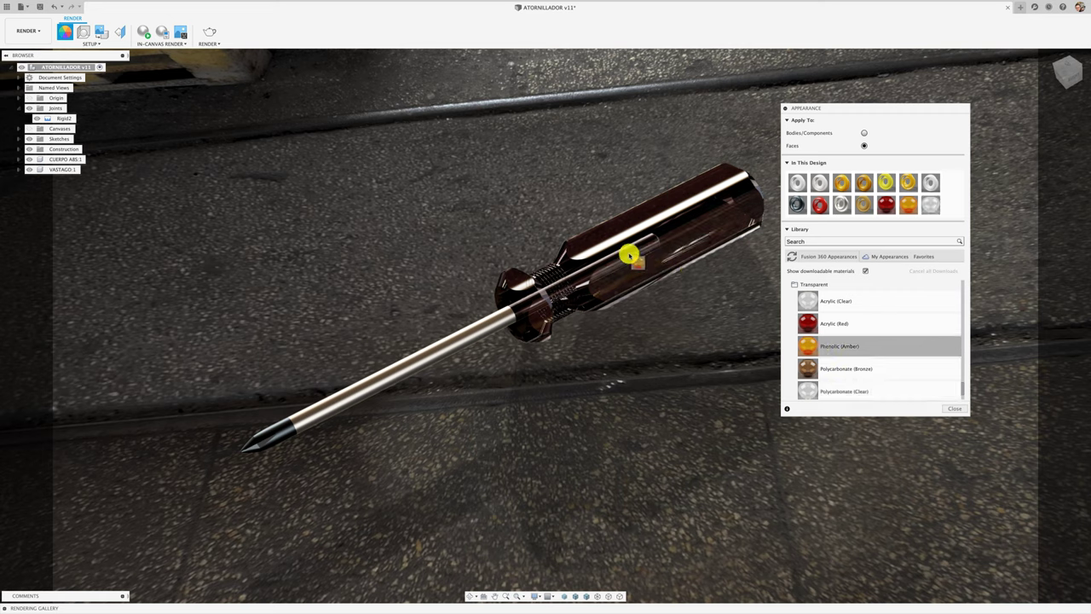
left_click_drag(805, 345, 778, 330)
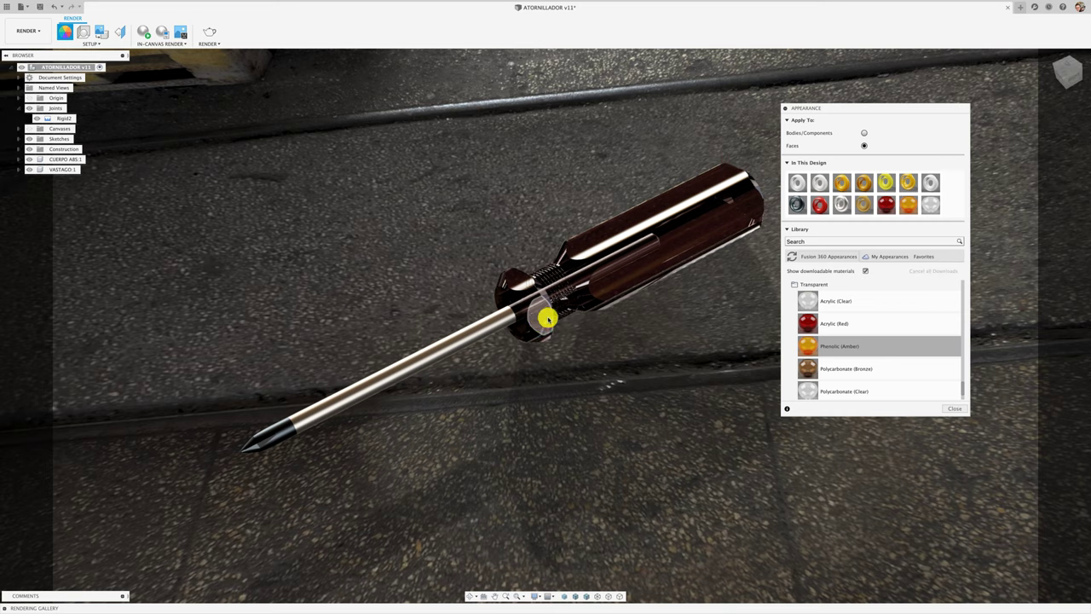
middle_click_drag(525, 275, 620, 308, "shift")
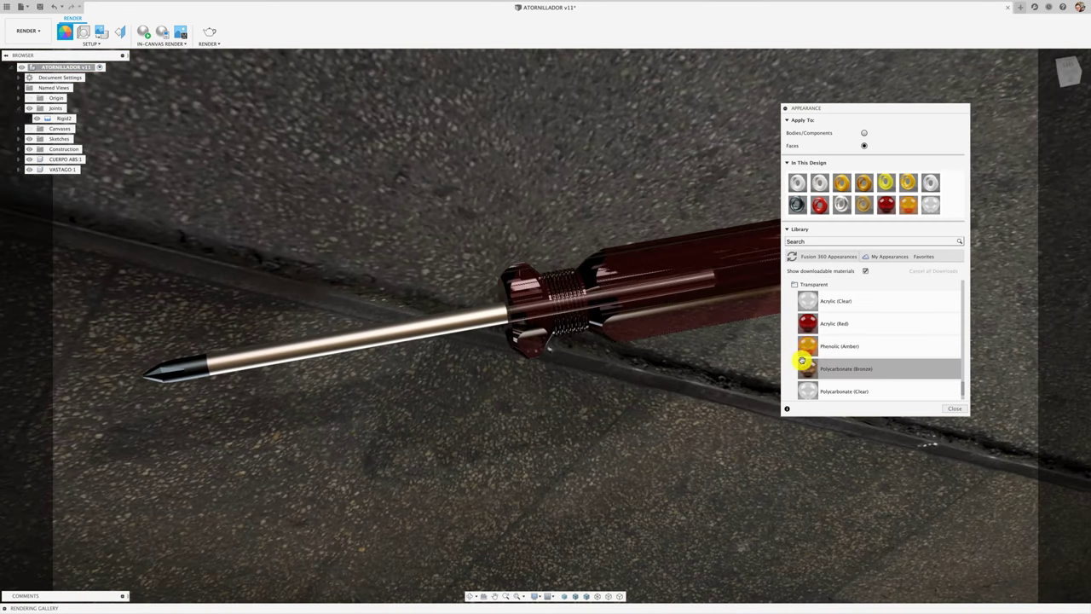
left_click_drag(806, 345, 533, 287)
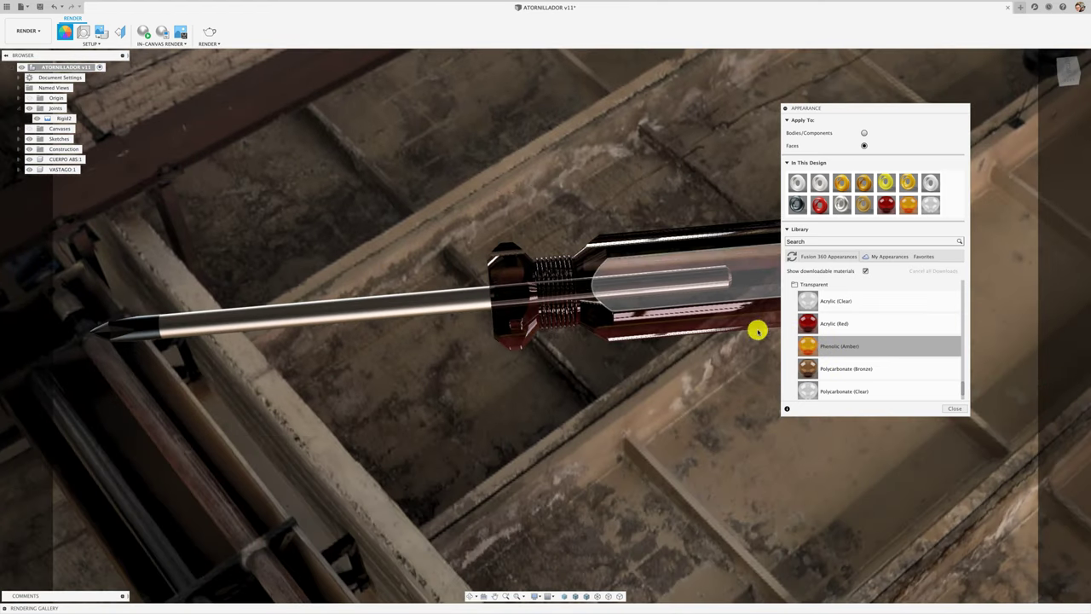
left_click_drag(808, 345, 503, 282)
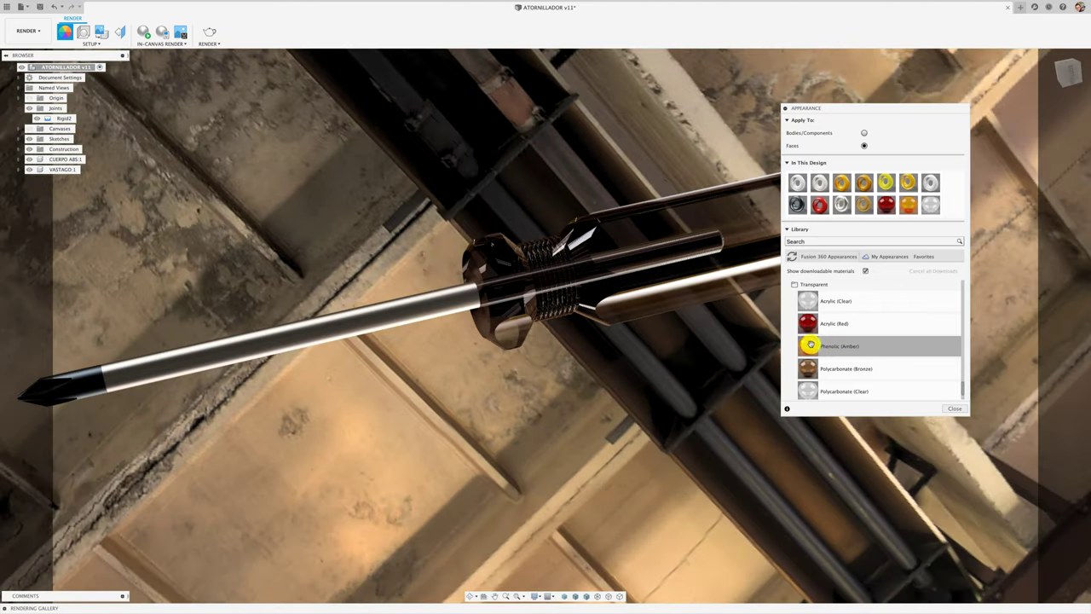
mouse_move(803, 345)
left_mouse_down()
mouse_move(532, 269)
mouse_move(508, 275)
left_mouse_up()
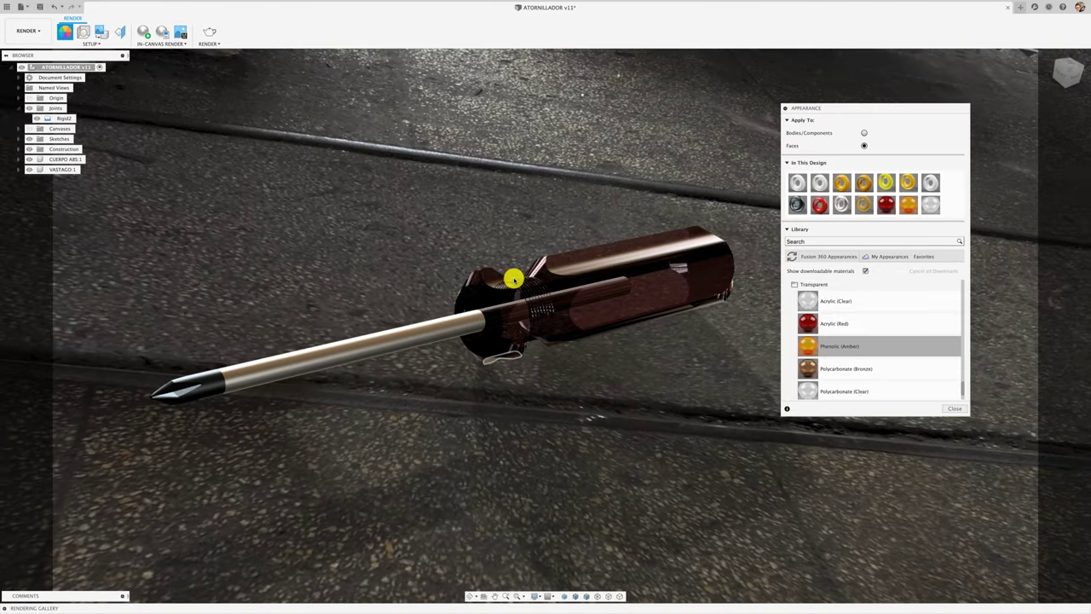
left_click_drag(828, 109, 871, 245)
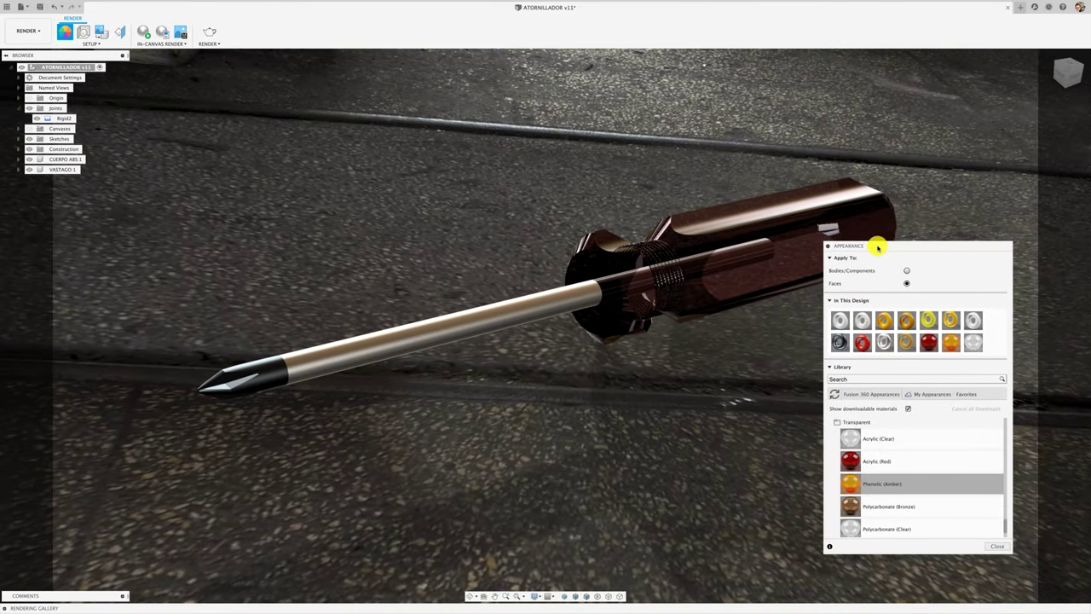
Start the in-canvas render, close the Appearance panel, and save the design as version 12
left_click(145, 32)
left_click_drag(856, 246, 227, 89)
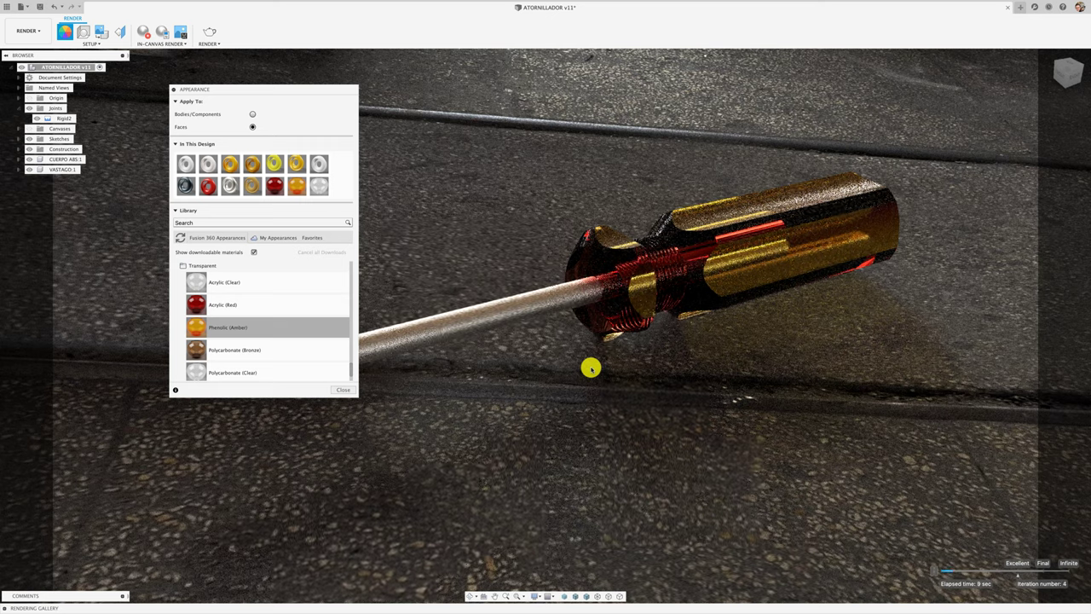
left_click(343, 390)
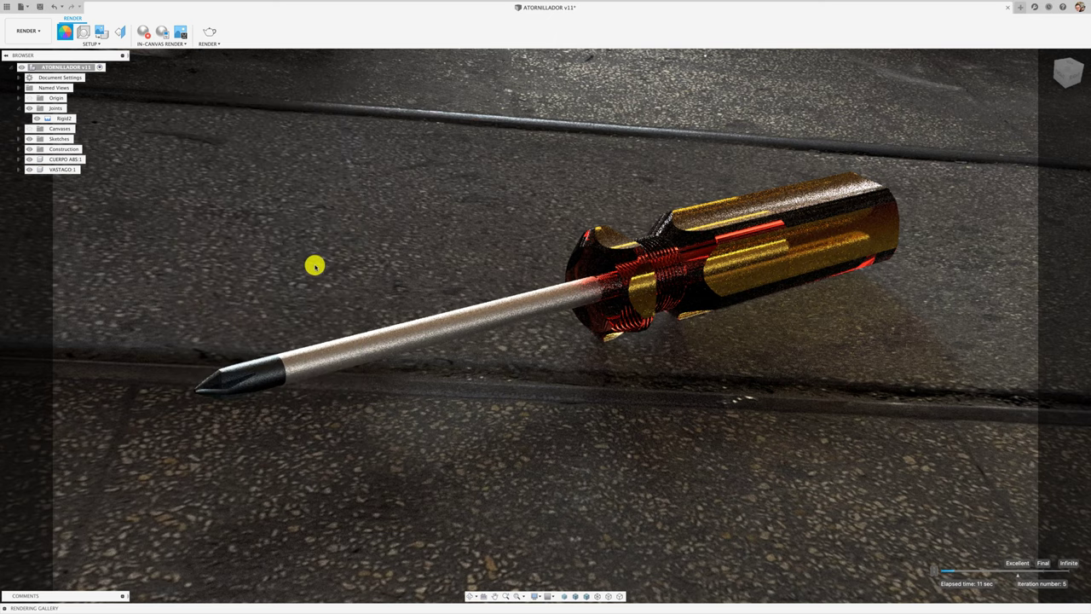
left_click(39, 8)
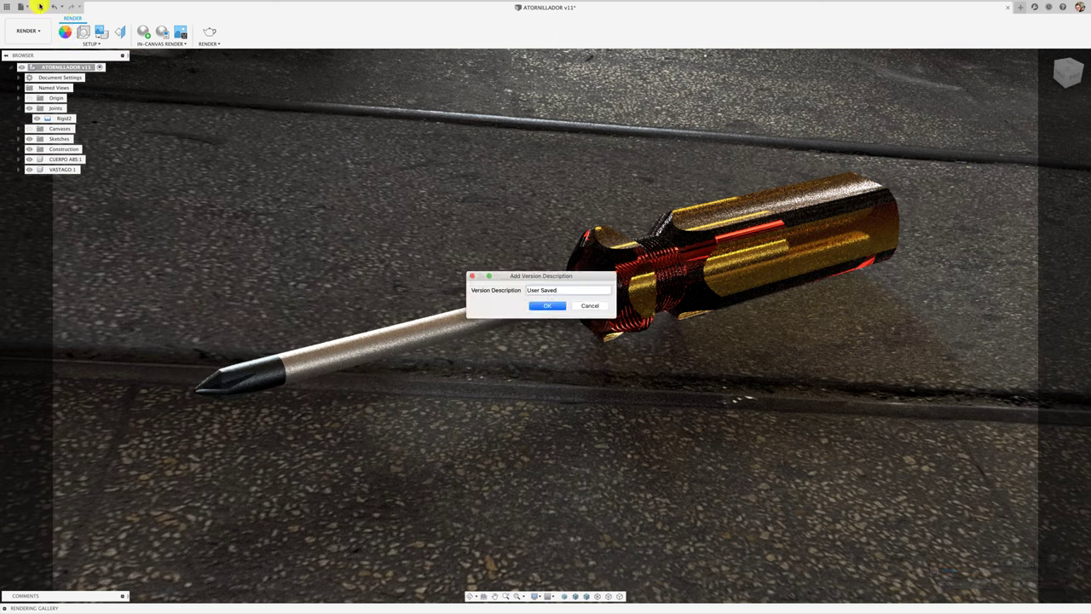
left_click(556, 307)
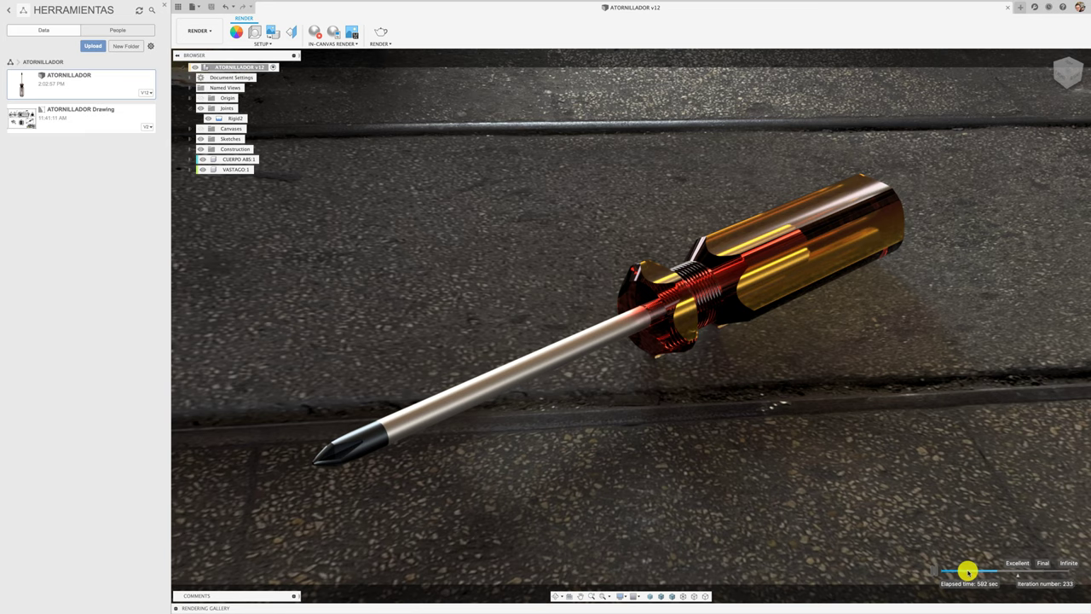
Capture the render as PNG 'ATORNILLADOR v12' in Downloads, then stop the in-canvas render
left_click(353, 34)
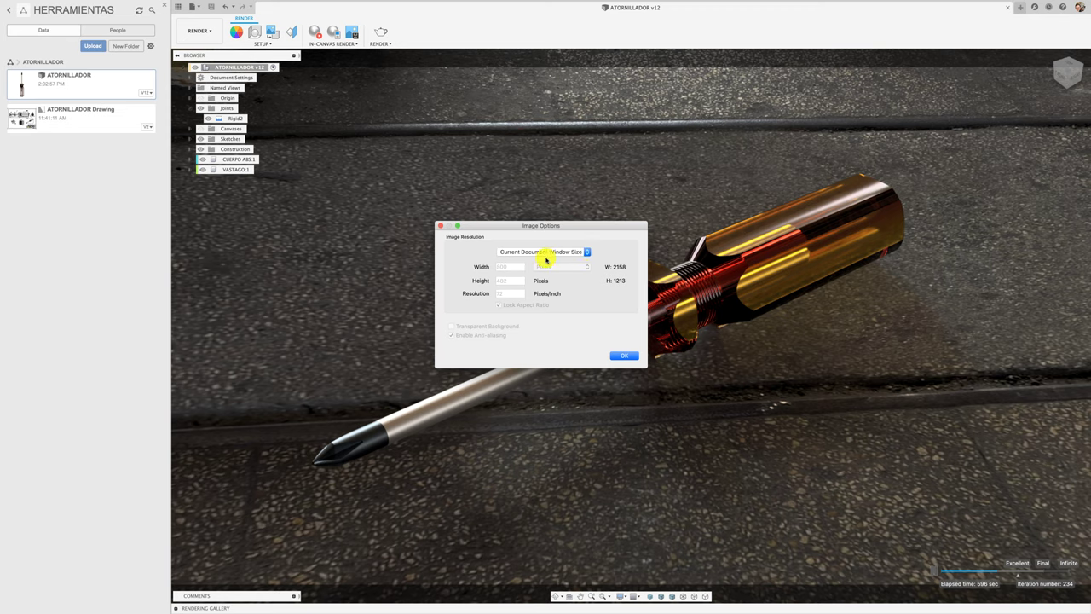
left_click(585, 252)
left_click(626, 356)
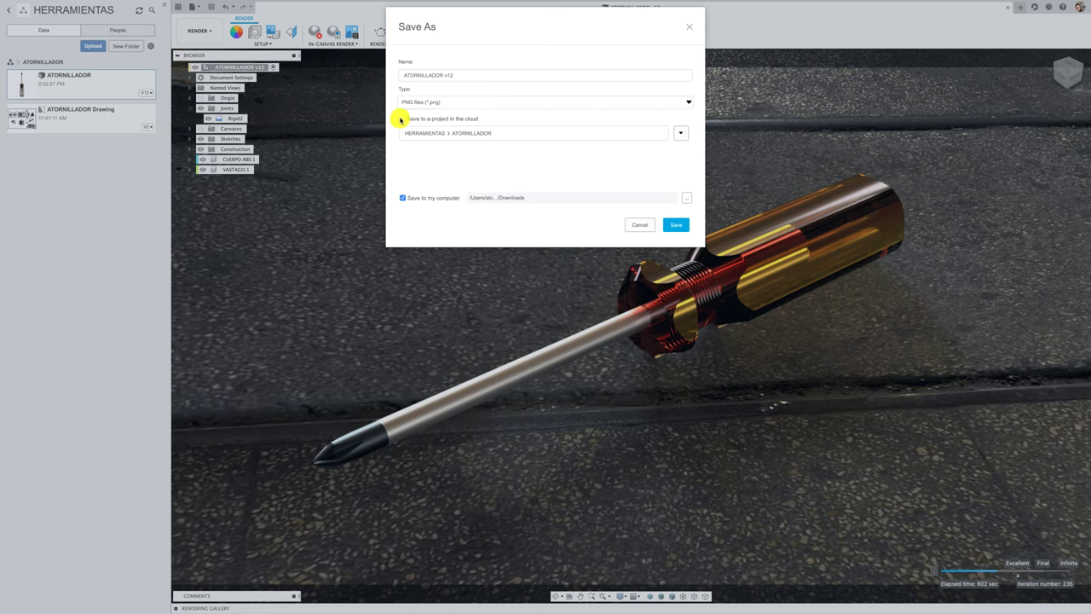
left_click(401, 119)
left_click(677, 226)
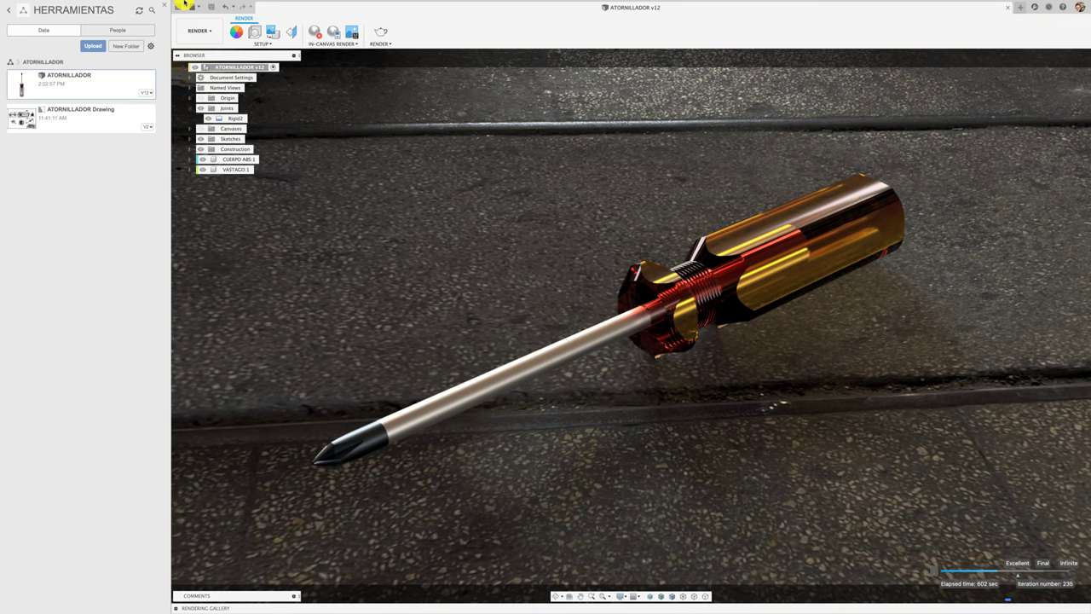
left_click(315, 34)
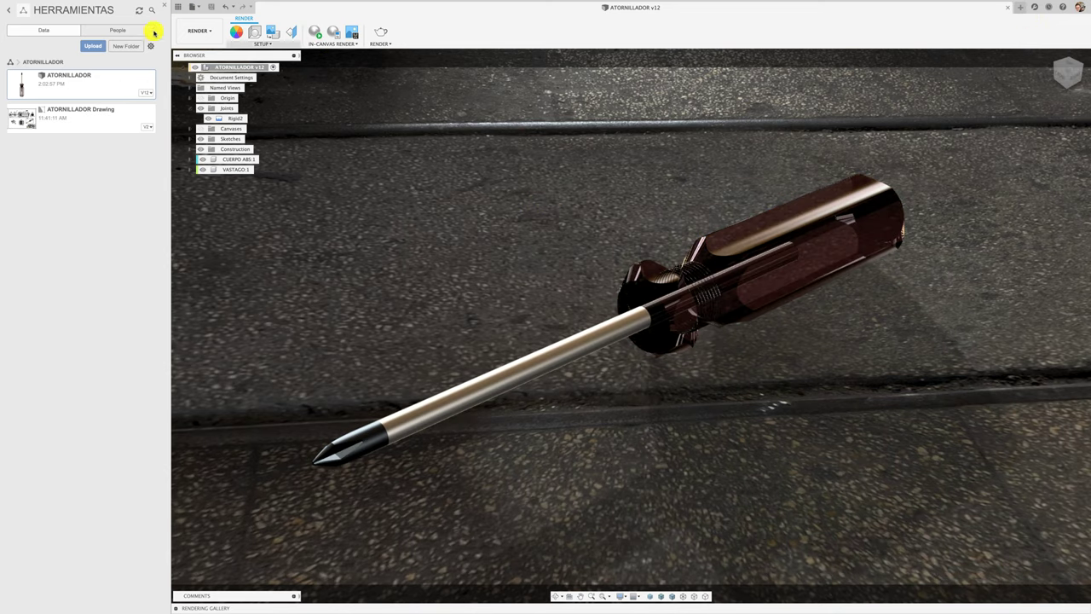
Leave Fusion 360, preview ATORNILLADOR v12.png in Finder's Downloads, and open it in Adobe Photoshop 2020
left_click(21, 15)
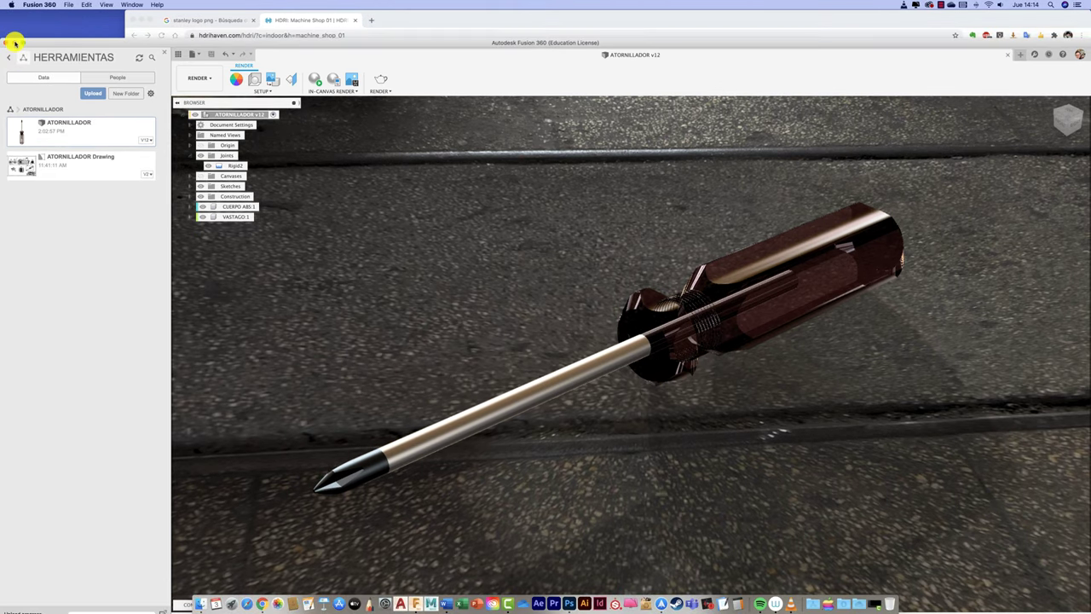
left_click(15, 34)
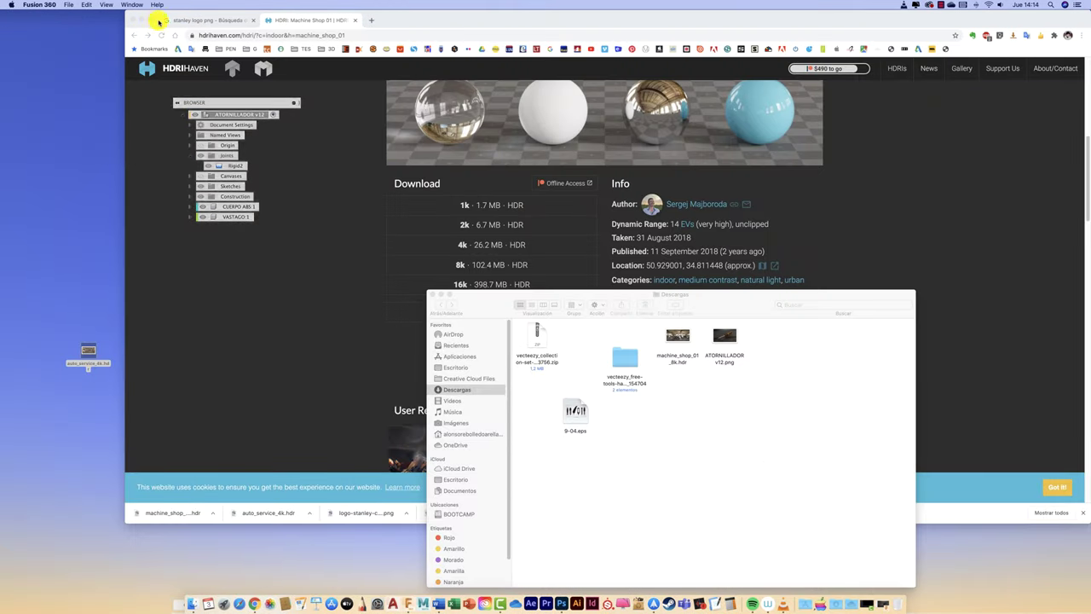
left_click(630, 443)
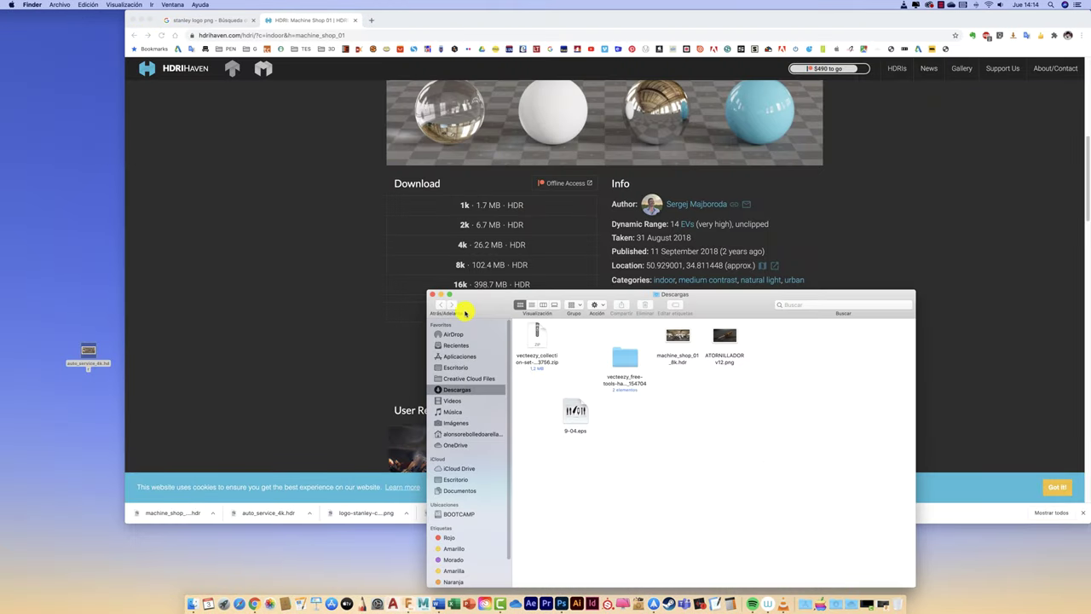
double_click(728, 356)
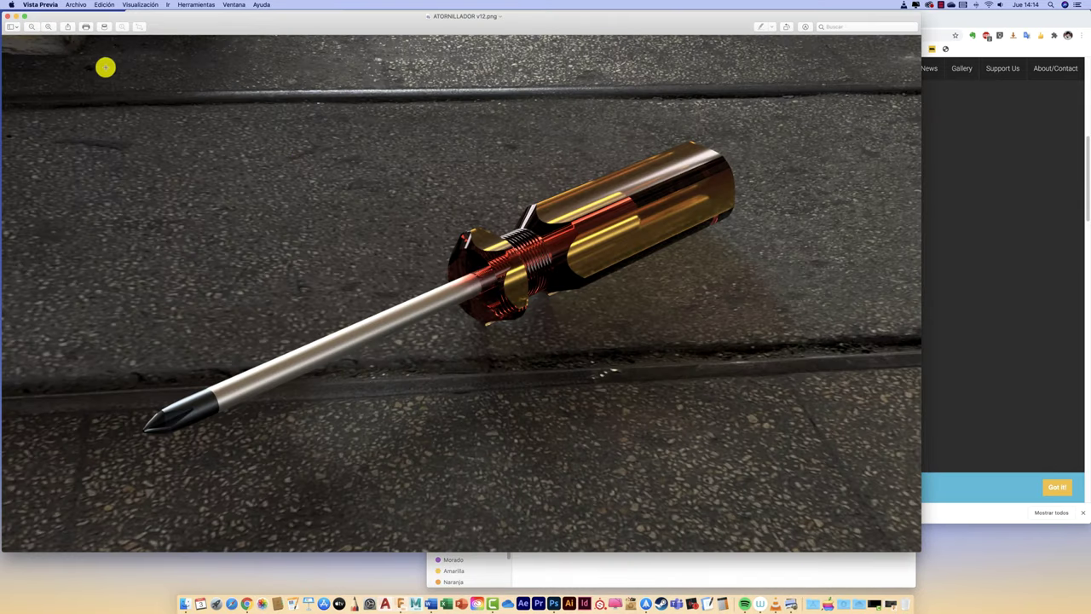
left_click(7, 17)
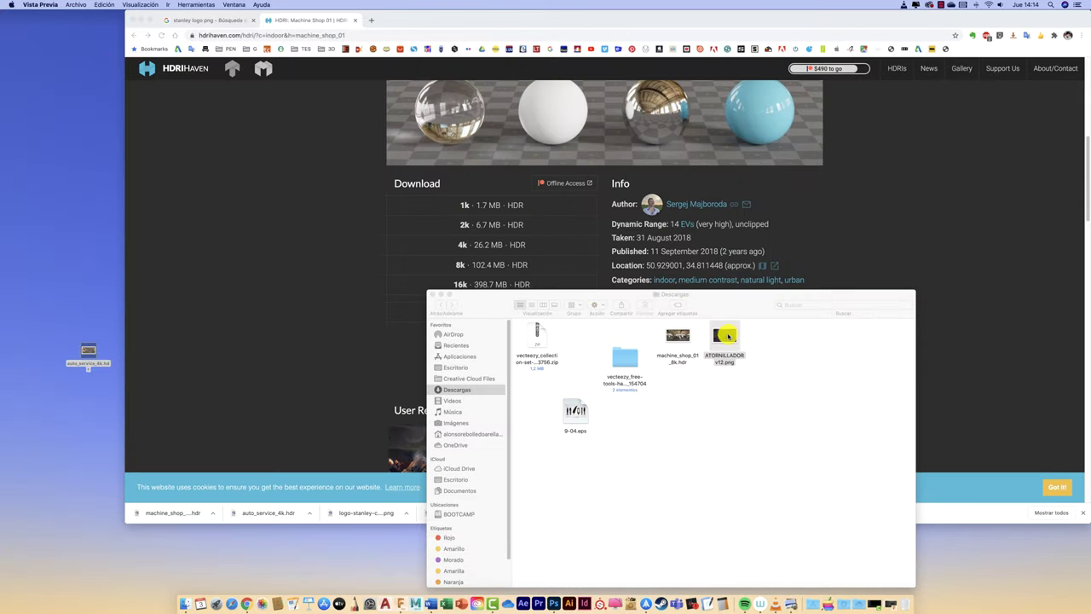
right_click(729, 340)
mouse_move(792, 349)
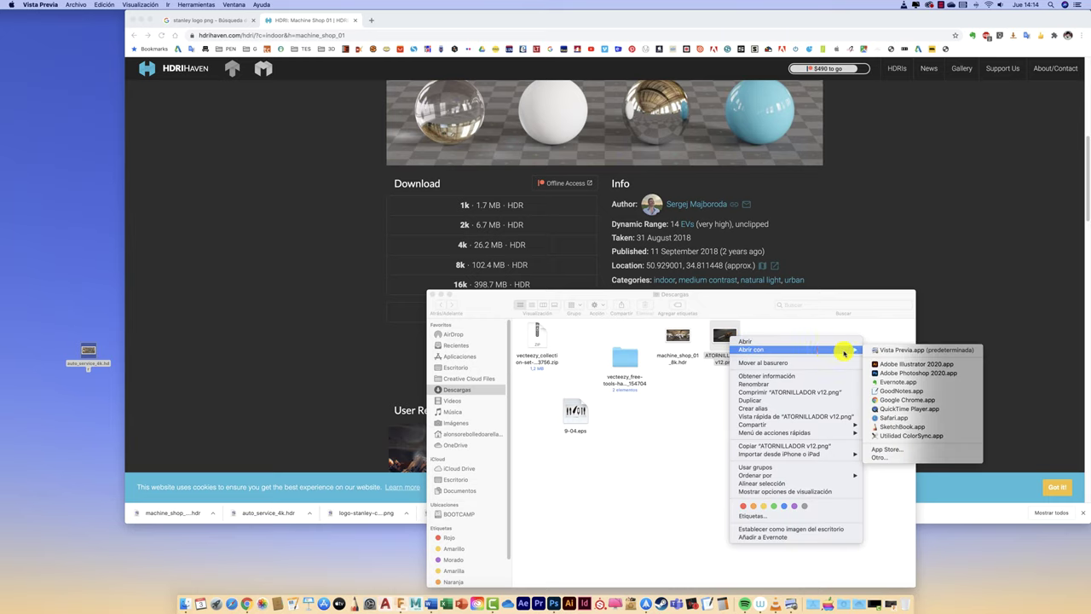
left_click(917, 373)
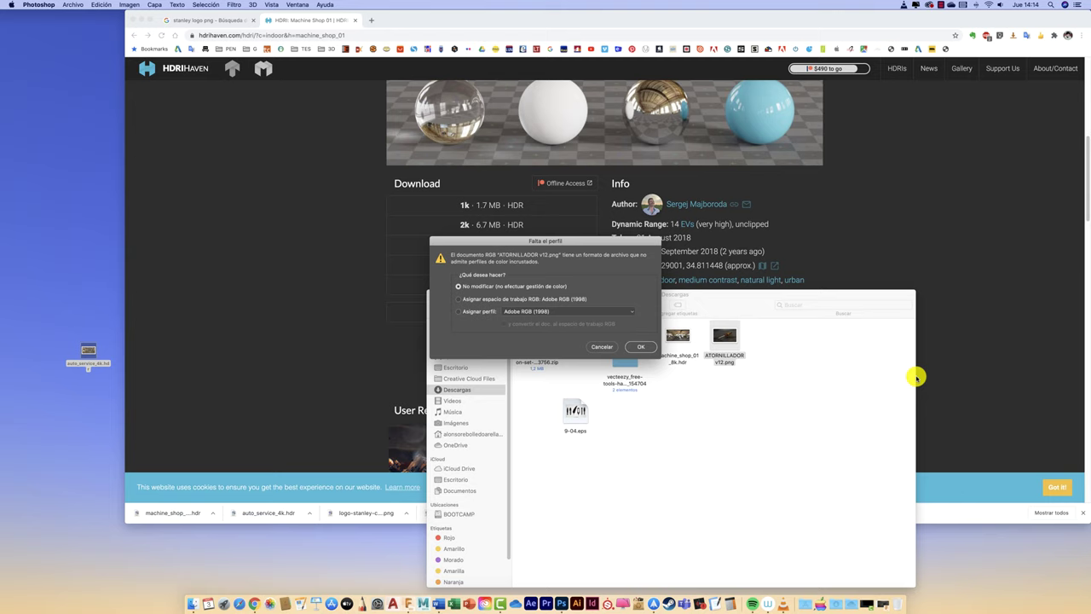
Open the PNG keeping its colour profile and raise its brightness with Brillo/contraste
left_click(645, 346)
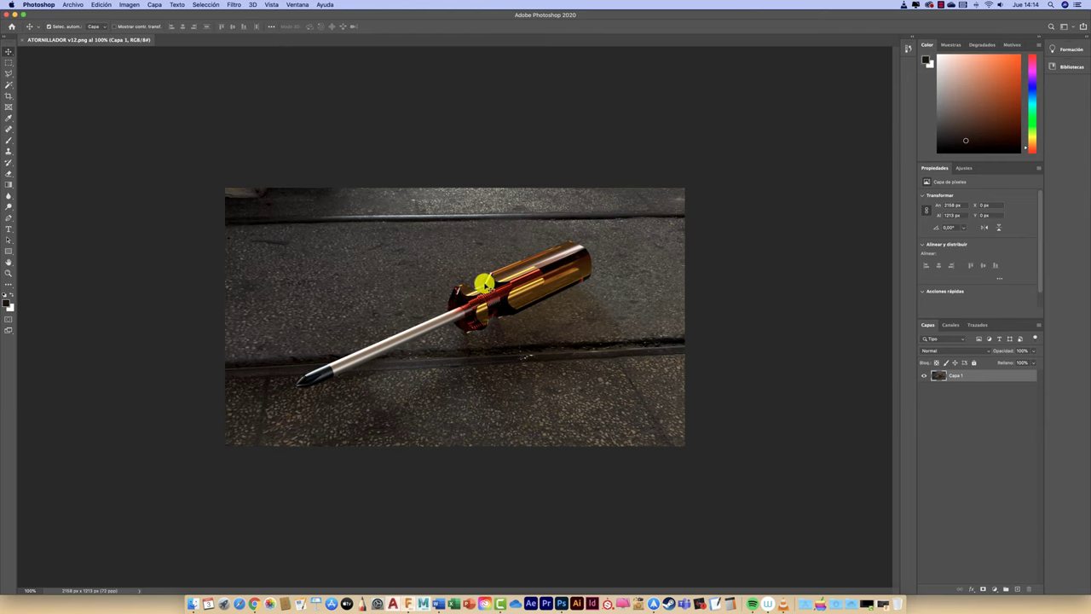
left_click(129, 6)
mouse_move(135, 27)
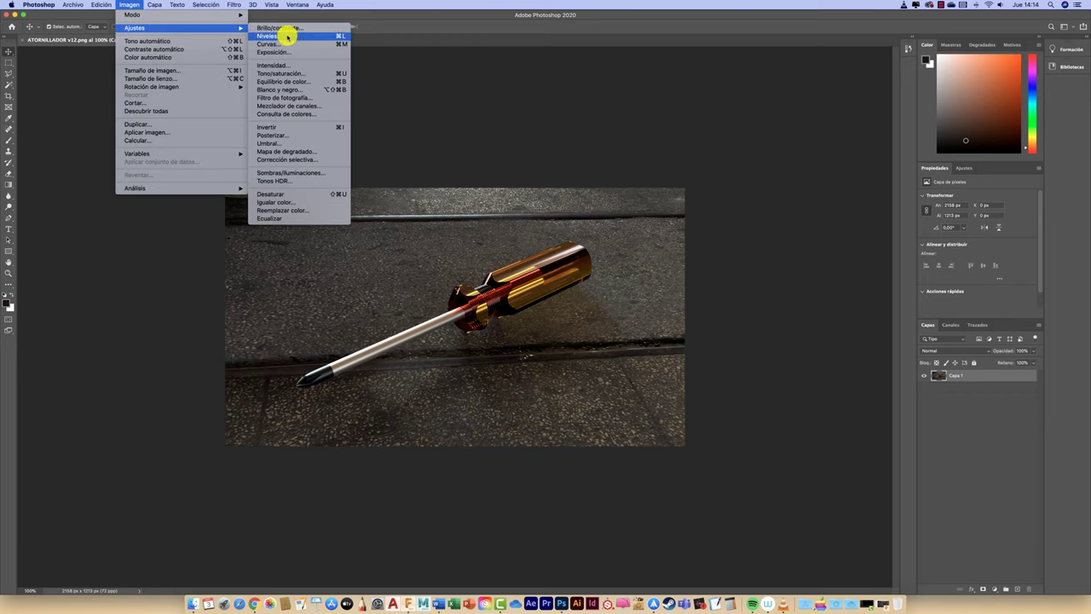
left_click(289, 27)
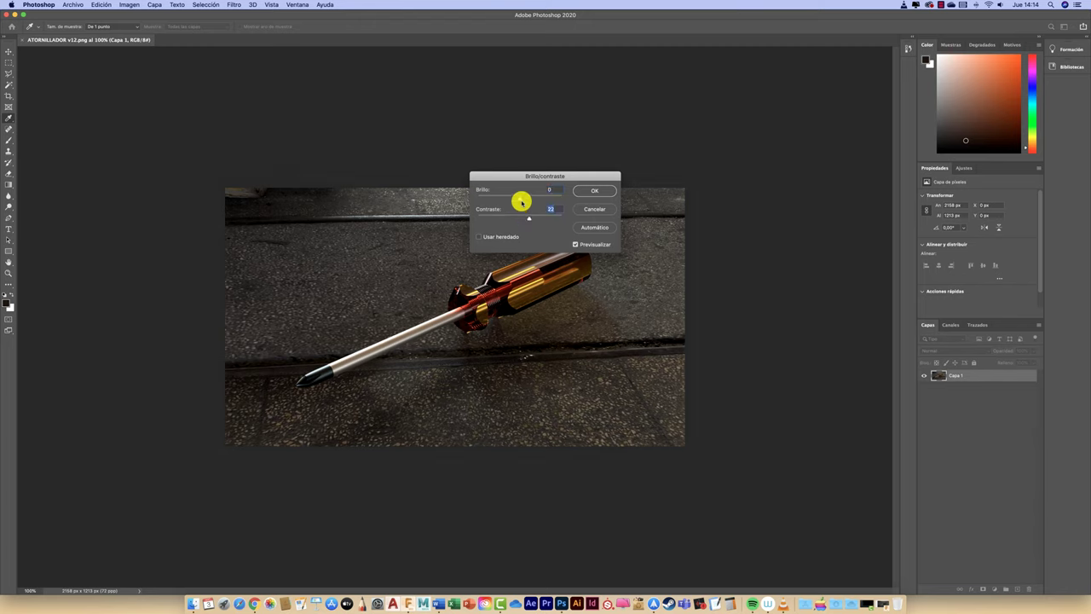
left_click_drag(519, 199, 530, 200)
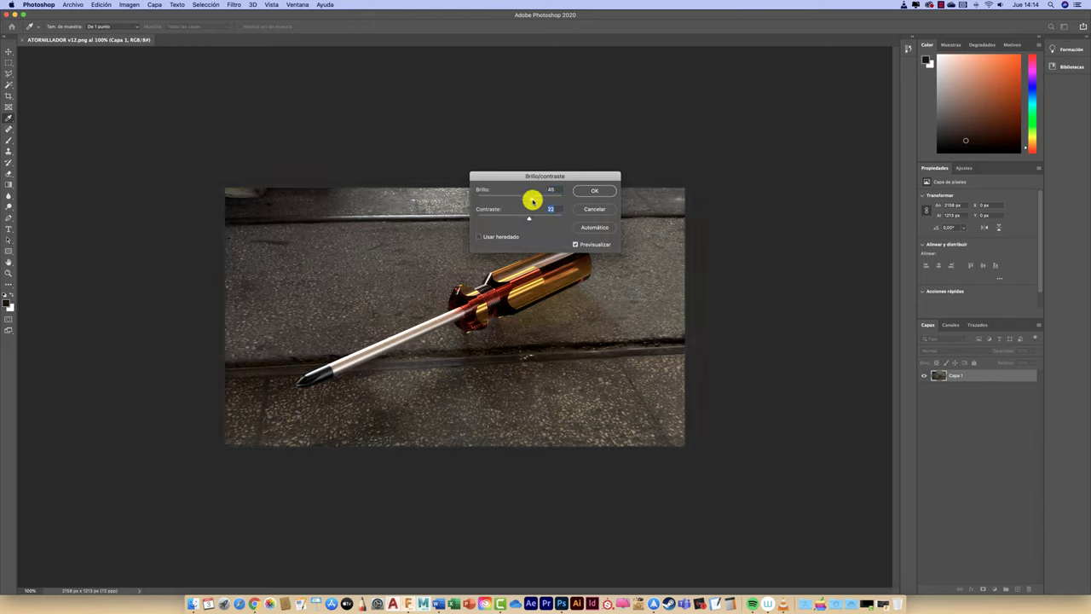
left_click(594, 190)
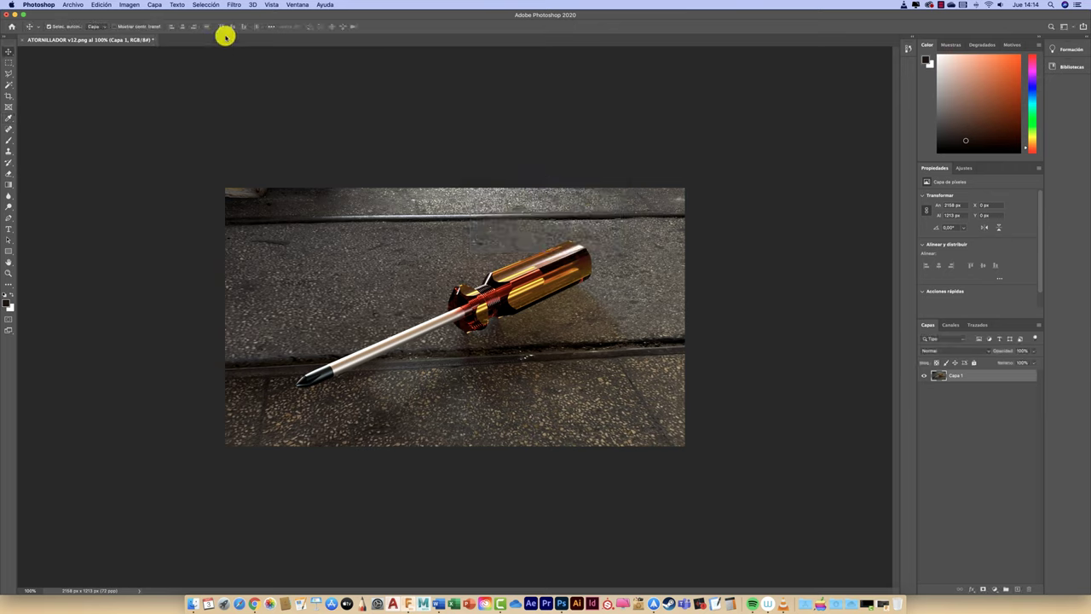
Boost the saturation and shift the hue slightly warmer with Tono/saturación
left_click(129, 5)
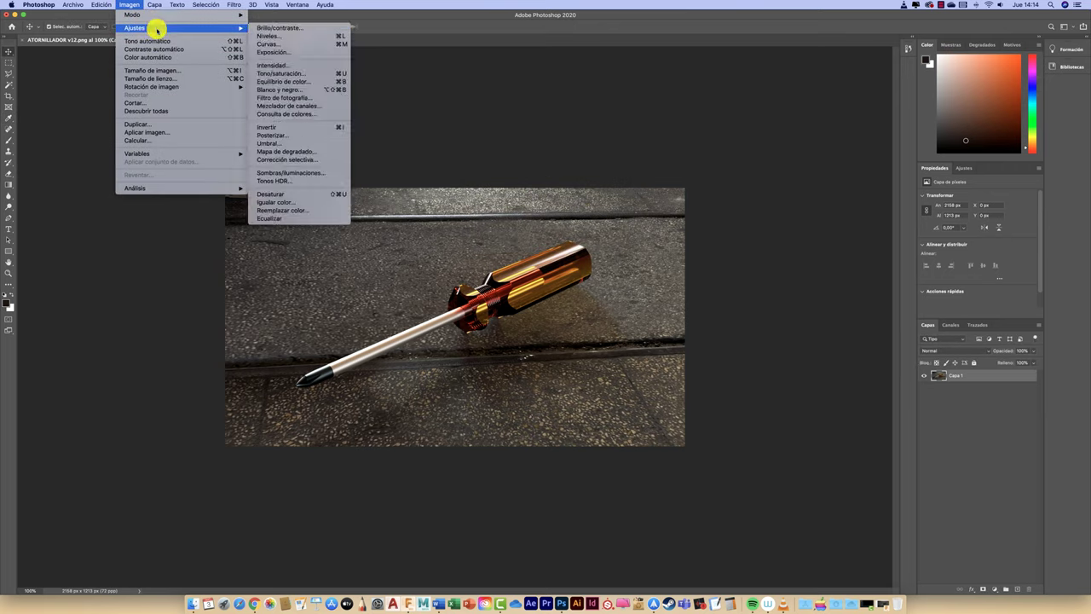
mouse_move(135, 29)
left_click(287, 75)
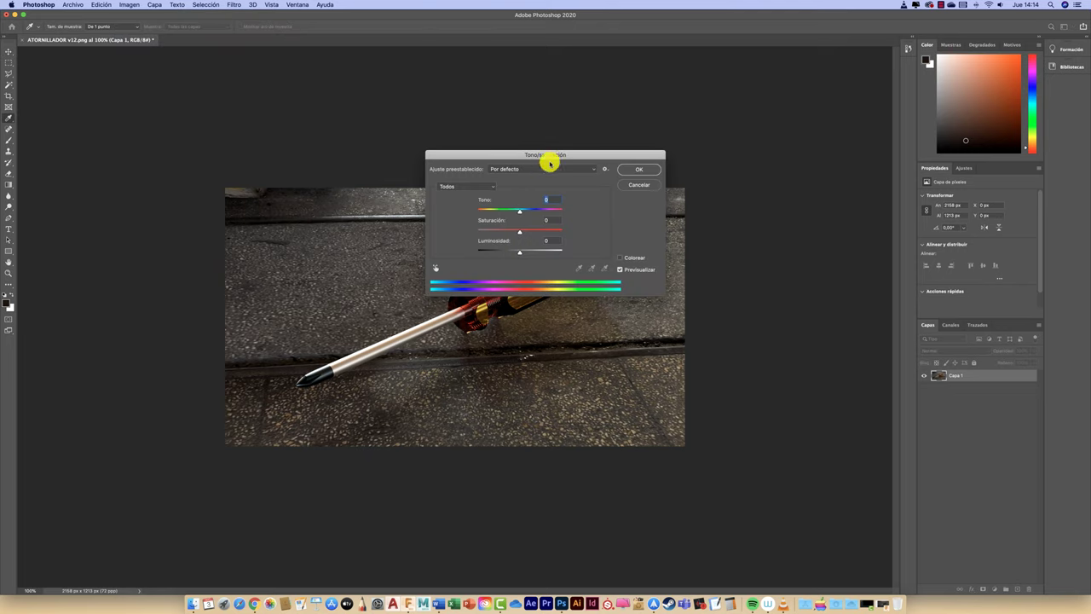
left_click_drag(551, 153, 671, 103)
left_click_drag(640, 200, 637, 186)
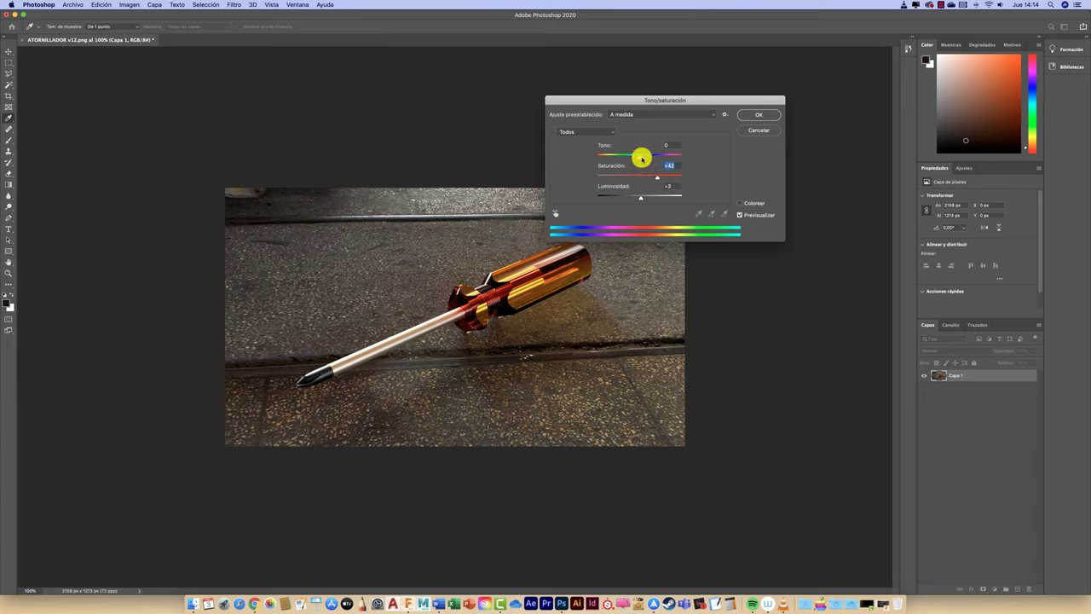
left_click_drag(640, 158, 643, 159)
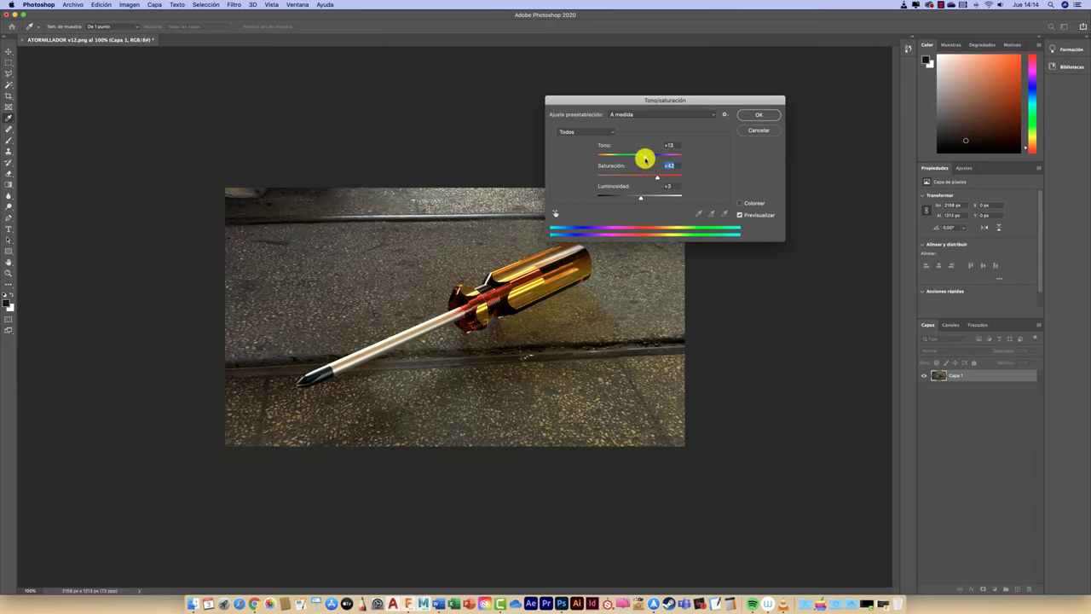
left_click(757, 114)
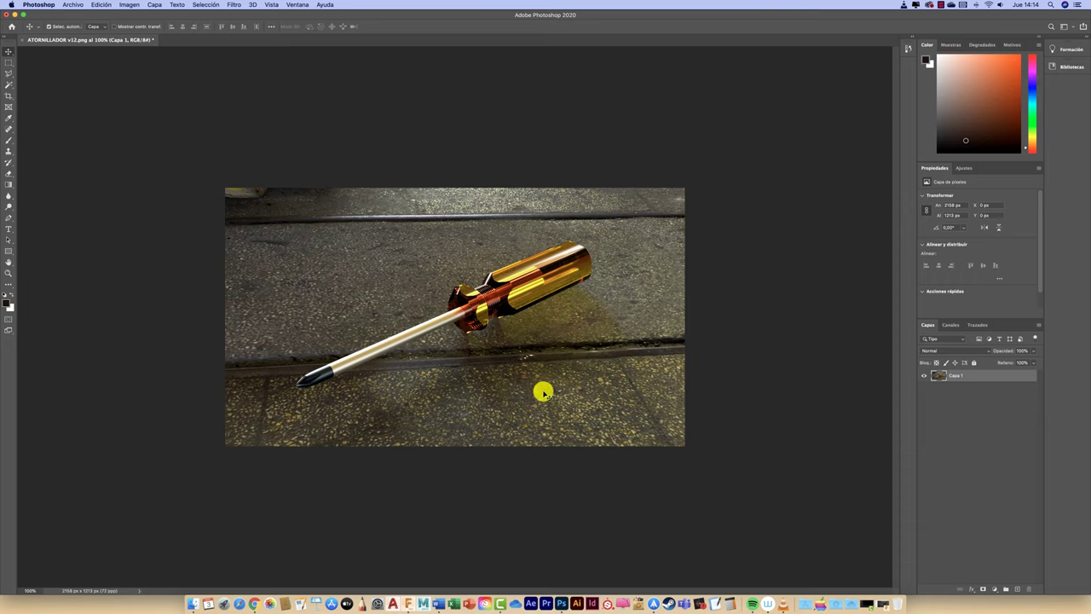
Close the image saving over ATORNILLADOR v12.png, then return to Finder's Downloads window
left_click(21, 40)
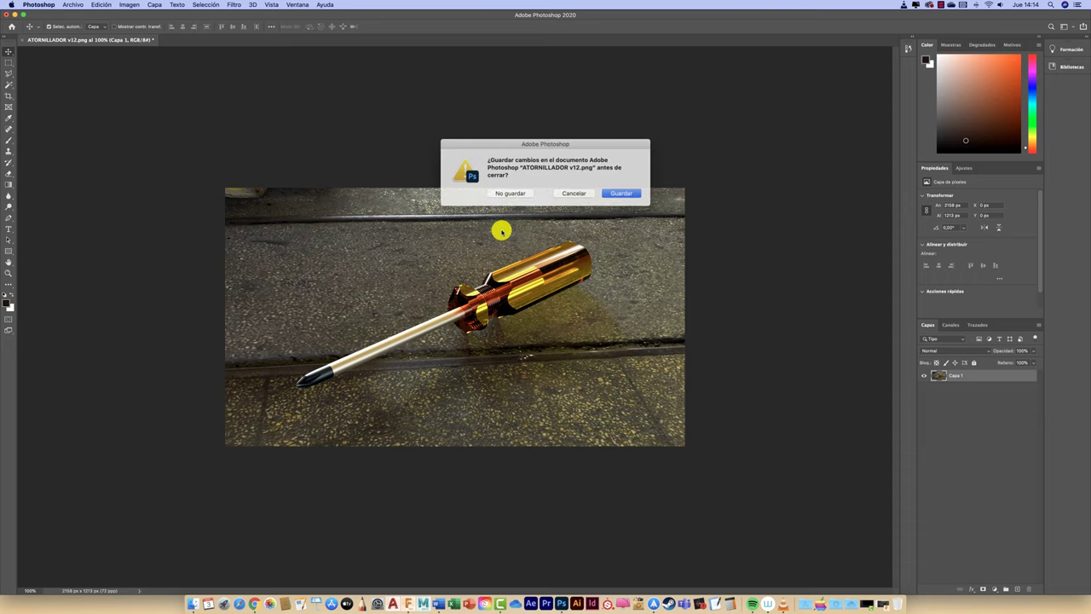
left_click(625, 189)
left_click(614, 195)
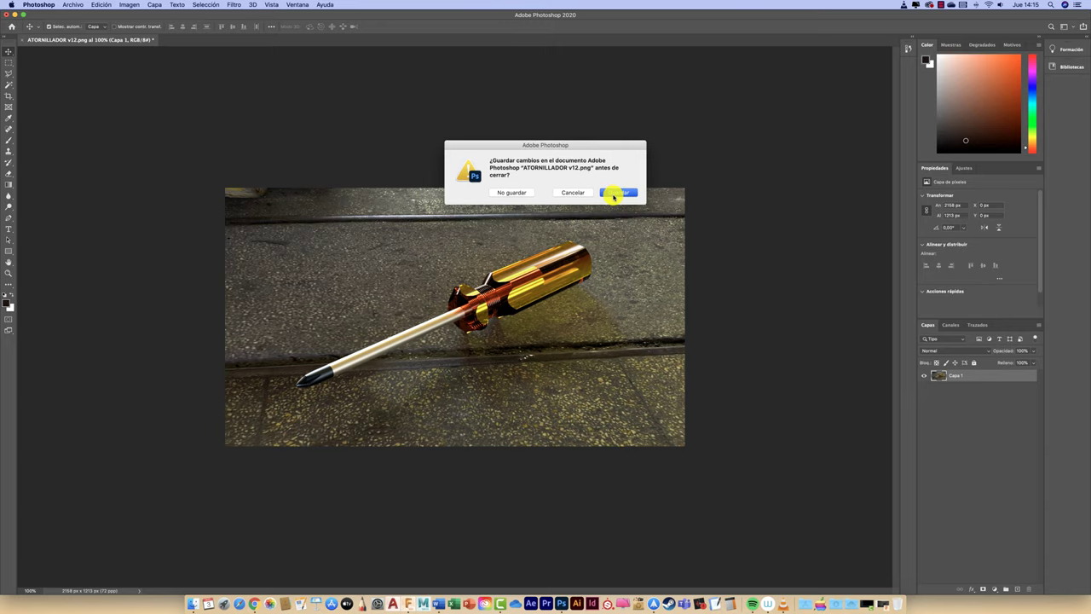
left_click(620, 194)
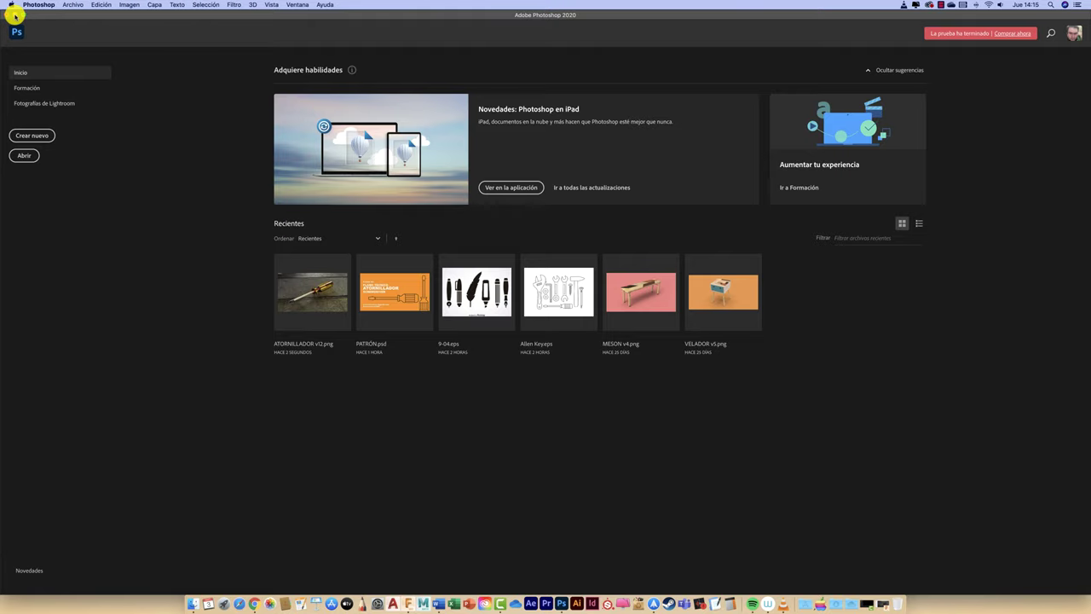
left_click(15, 16)
left_click(726, 337)
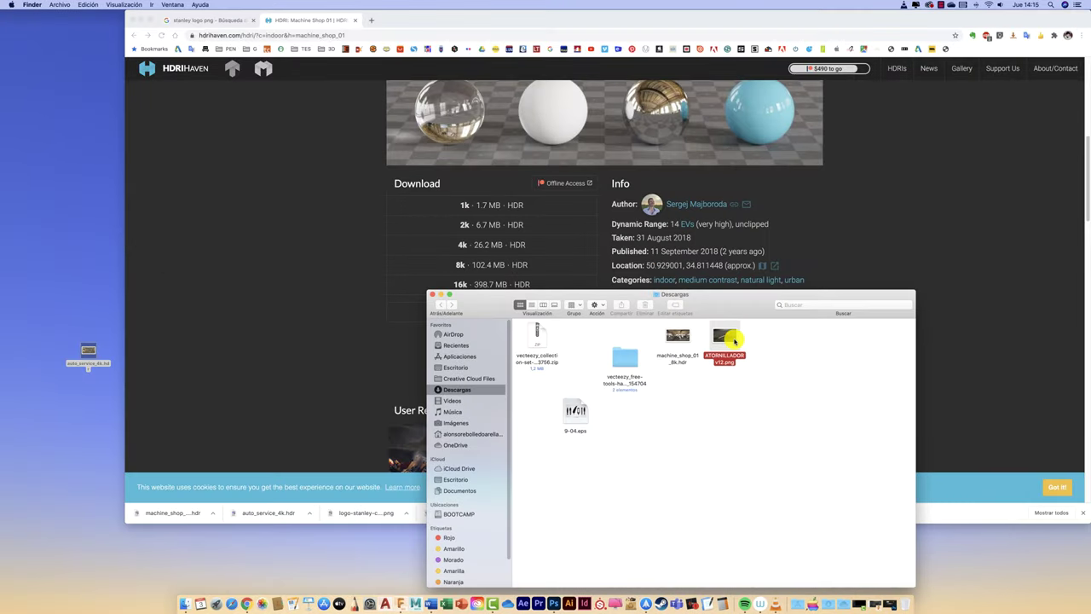
Open ATORNILLADOR v12.png in Preview and show the brighter amber-handle render full screen
double_click(731, 339)
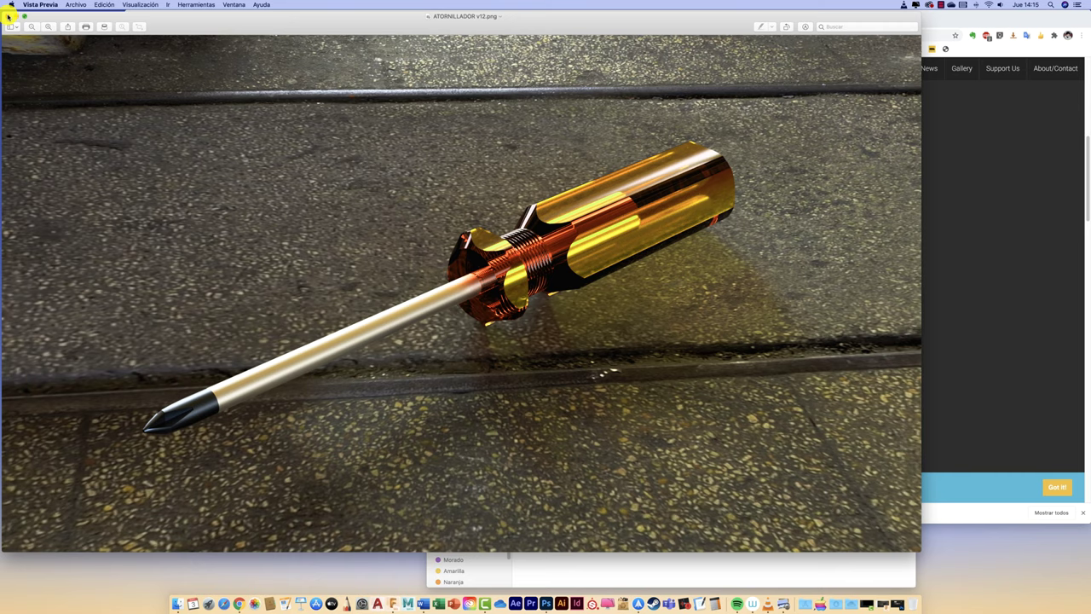
left_click(9, 16)
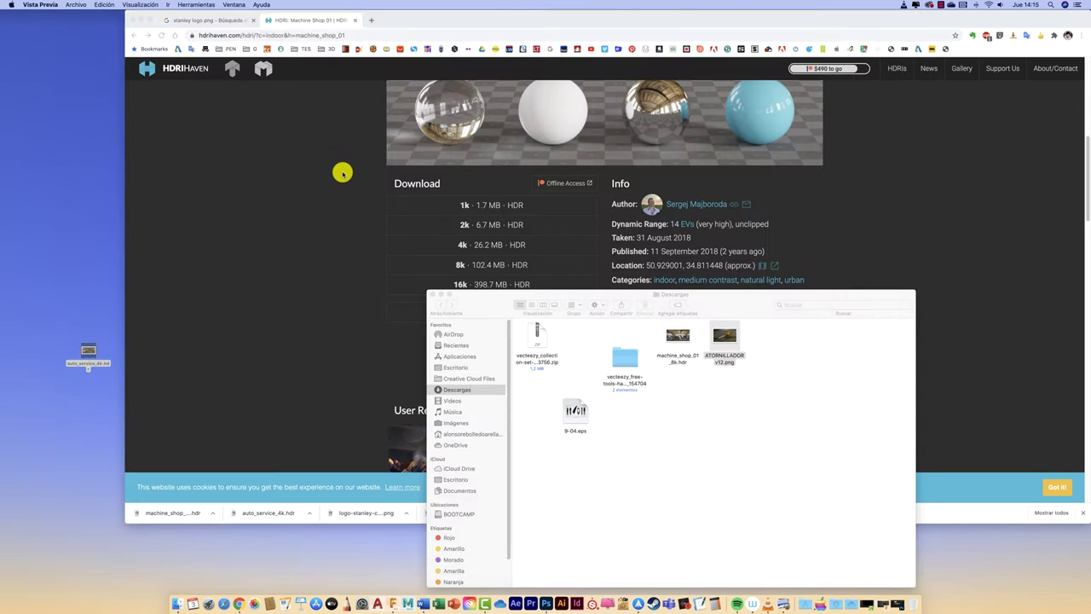
left_click(141, 21)
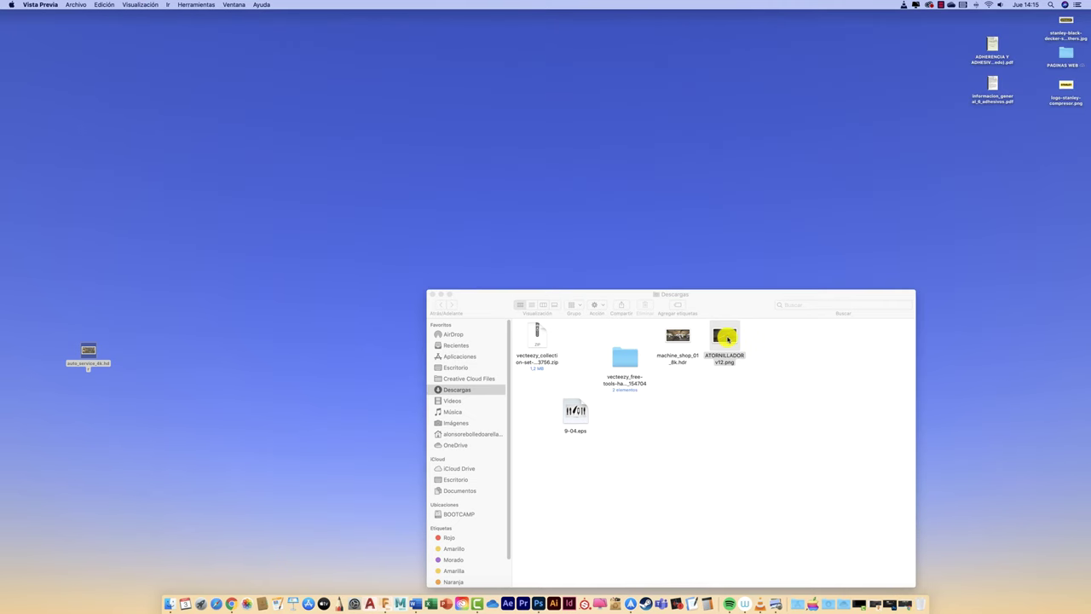
double_click(726, 339)
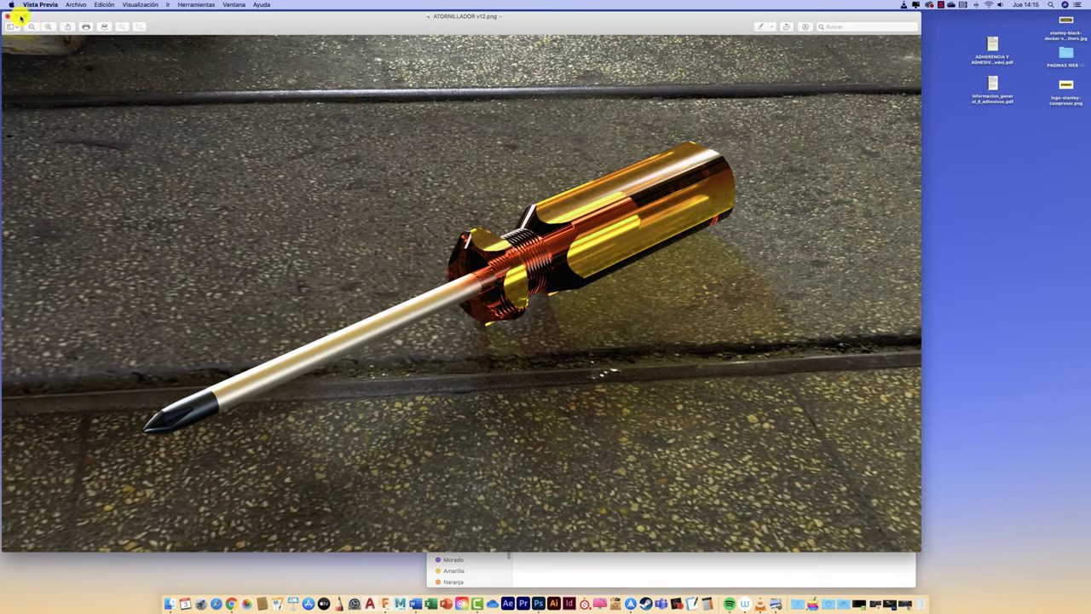
left_click(21, 16)
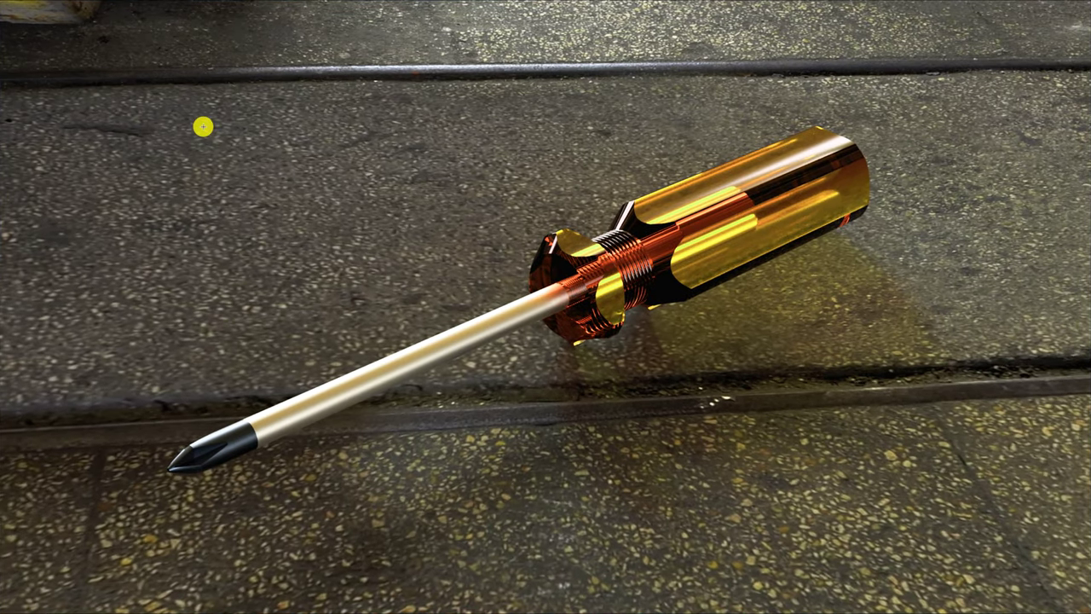